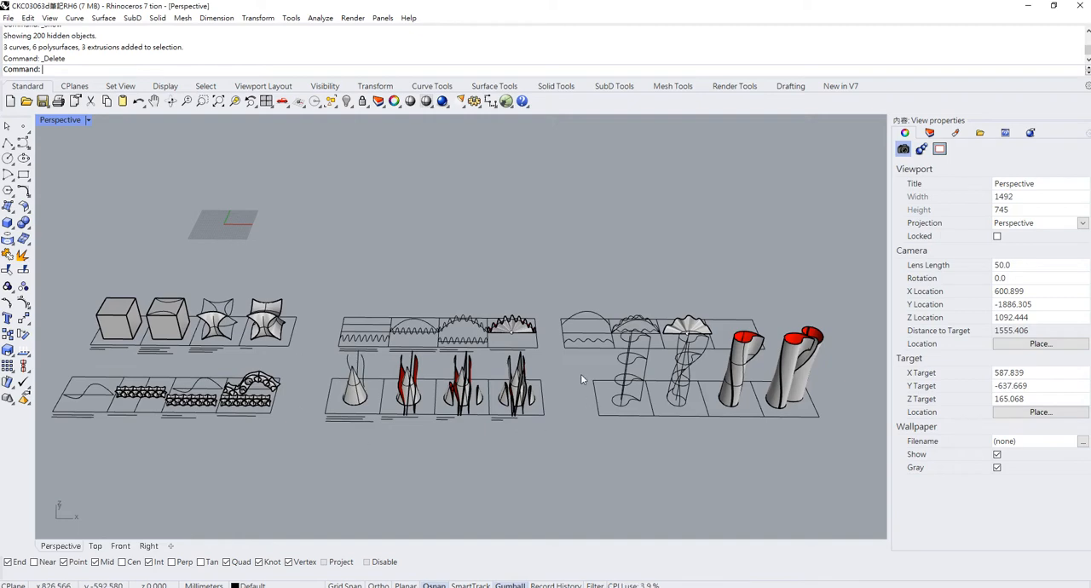
- Create a new document without a template and maximise the Perspective viewport
{"action": "left_click", "coordinate": [10, 101]}
{"action": "left_click", "coordinate": [550, 326]}
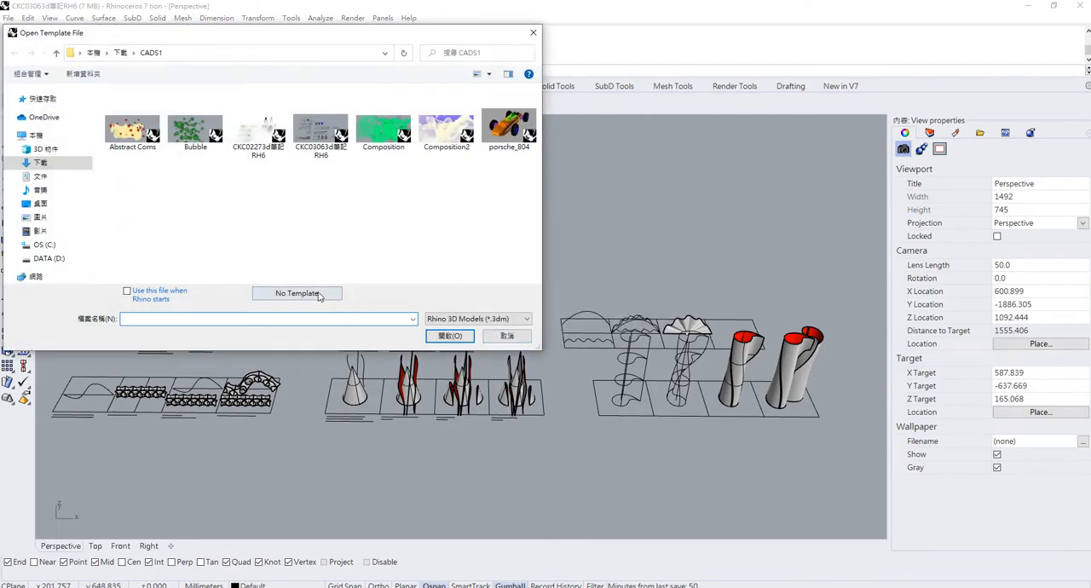
{"action": "left_click", "coordinate": [297, 293]}
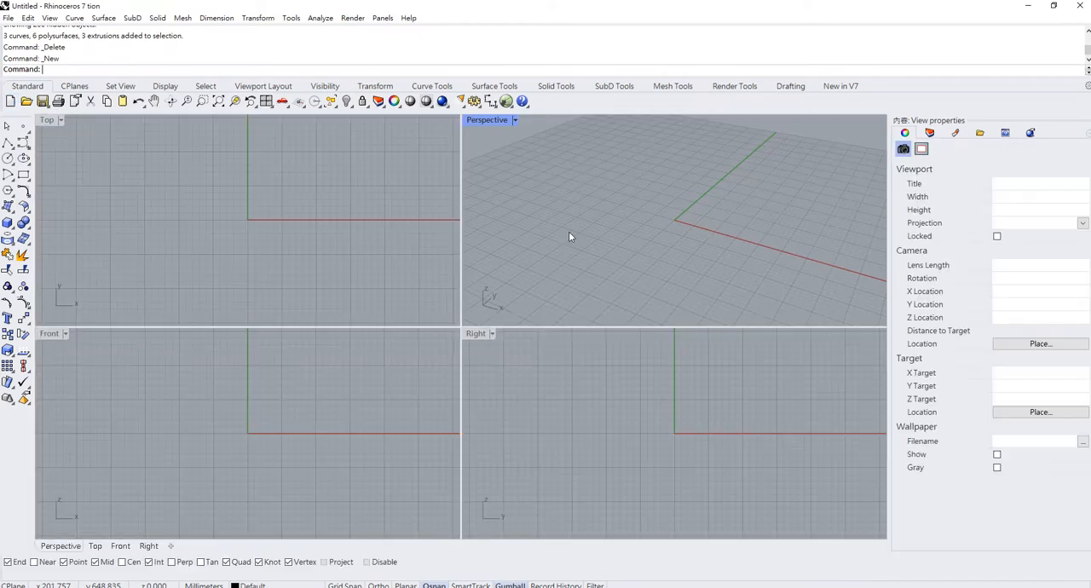
{"action": "double_click", "coordinate": [484, 120]}
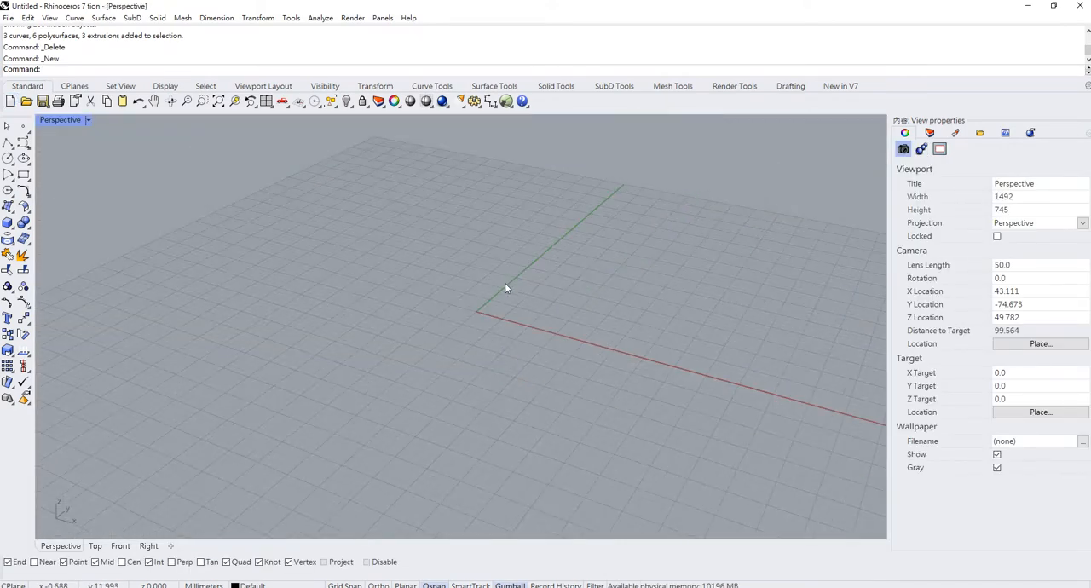
{"action": "mouse_move", "coordinate": [504, 282]}
{"action": "right_mouse_down"}
{"action": "mouse_move", "coordinate": [480, 280]}
{"action": "mouse_move", "coordinate": [513, 275]}
{"action": "mouse_move", "coordinate": [490, 270]}
{"action": "mouse_move", "coordinate": [502, 307]}
{"action": "mouse_move", "coordinate": [510, 294]}
{"action": "right_mouse_up"}
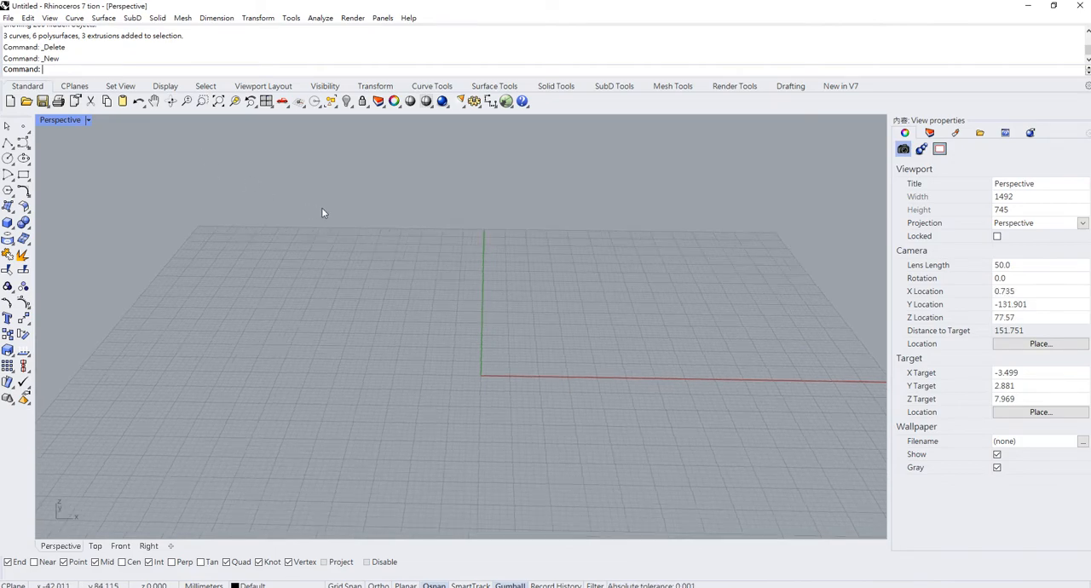
- Insert the tank picture "large" from the Downloads folder as a reference lying on the ground plane, just behind the origin
{"action": "type", "text": "ㄛ"}
{"action": "key", "text": "BackSpace"}
{"action": "key", "text": "BackSpace"}
{"action": "type", "text": "Picture"}
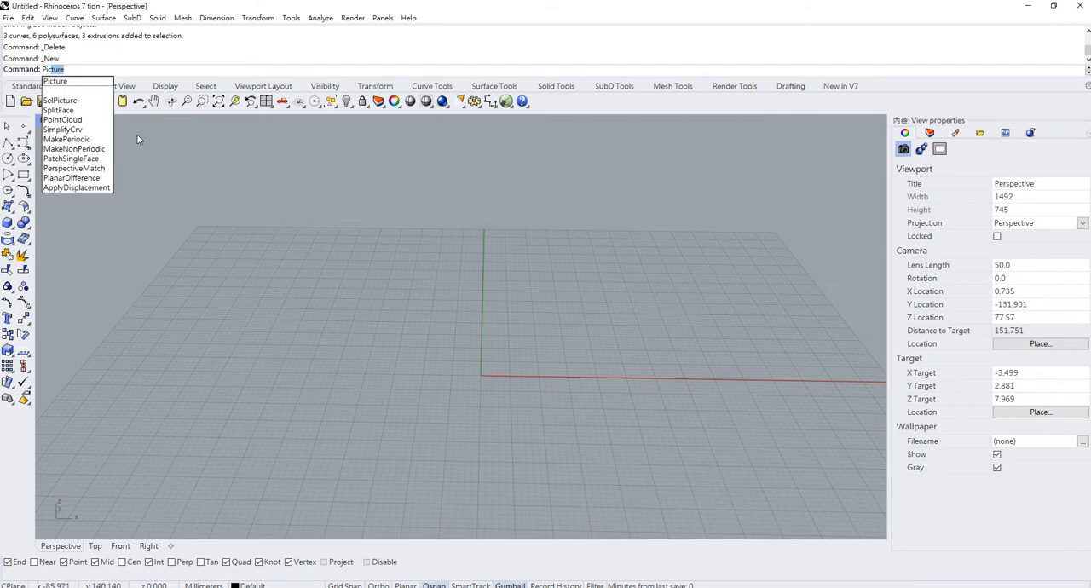
{"action": "key", "text": "Return"}
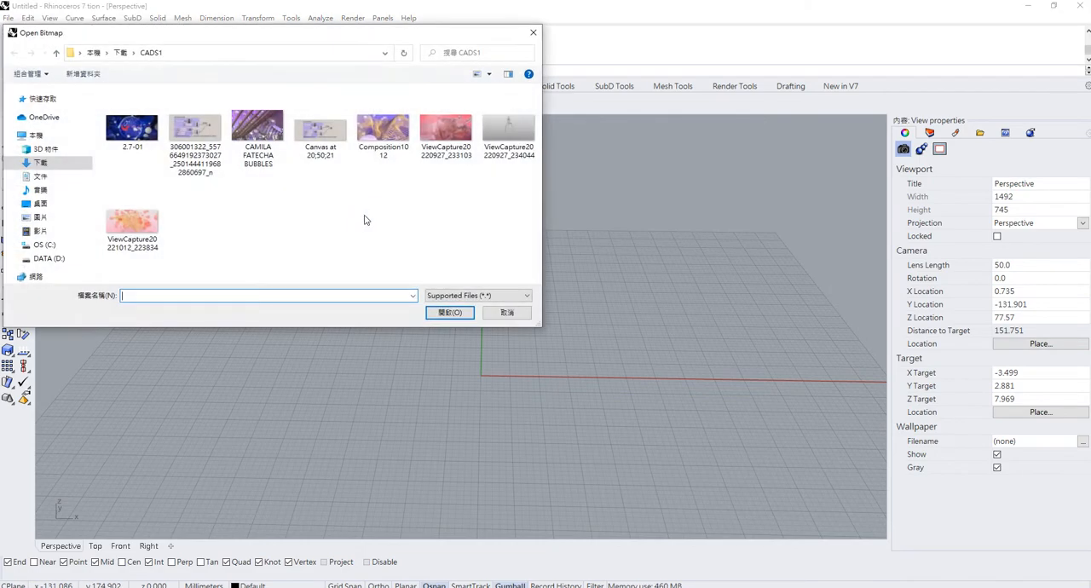
{"action": "left_click", "coordinate": [121, 53]}
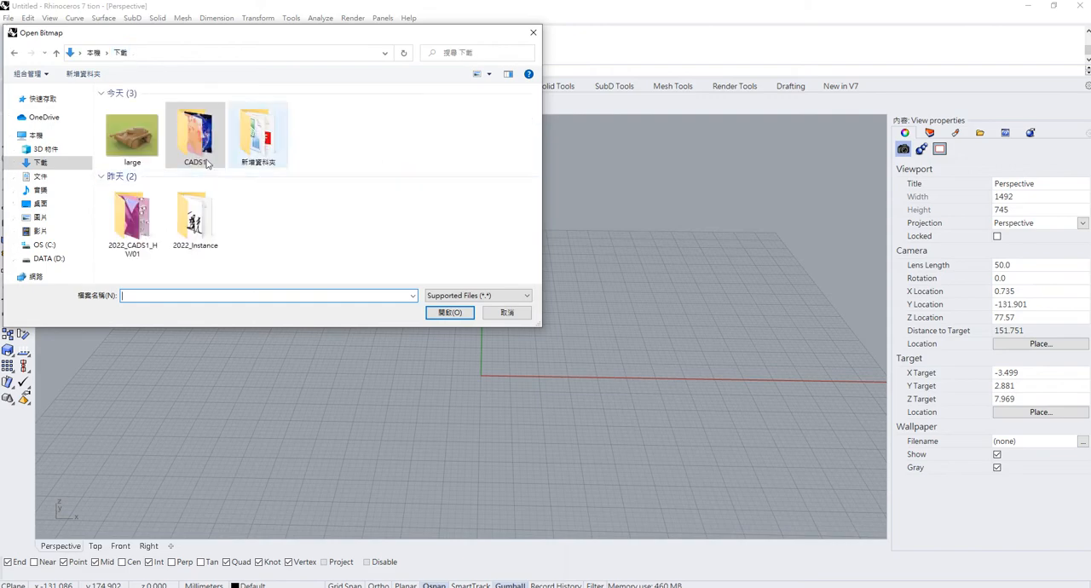
{"action": "left_click", "coordinate": [134, 129]}
{"action": "left_click", "coordinate": [449, 312]}
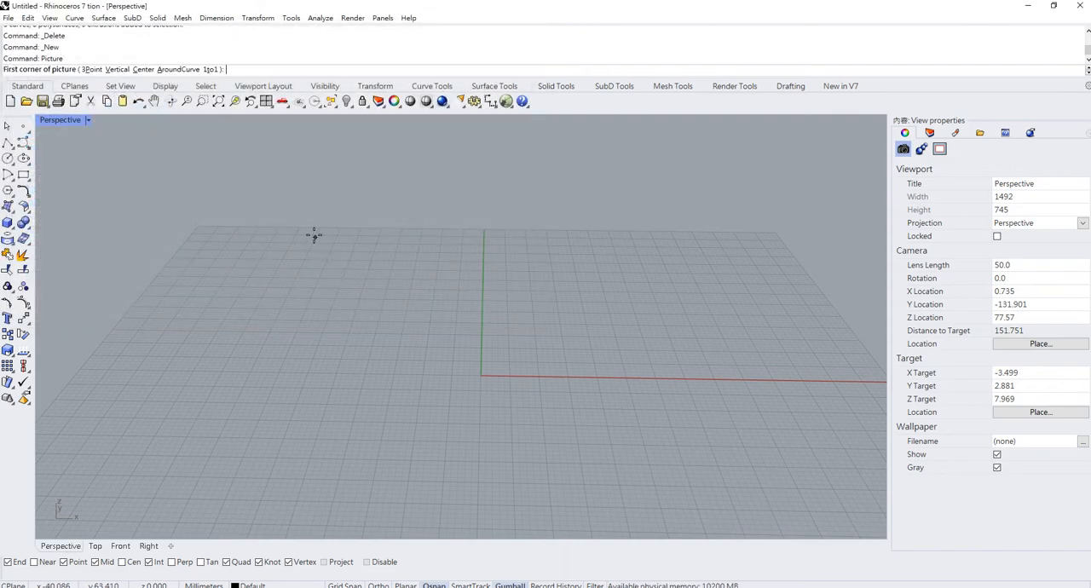
{"action": "left_click", "coordinate": [313, 235]}
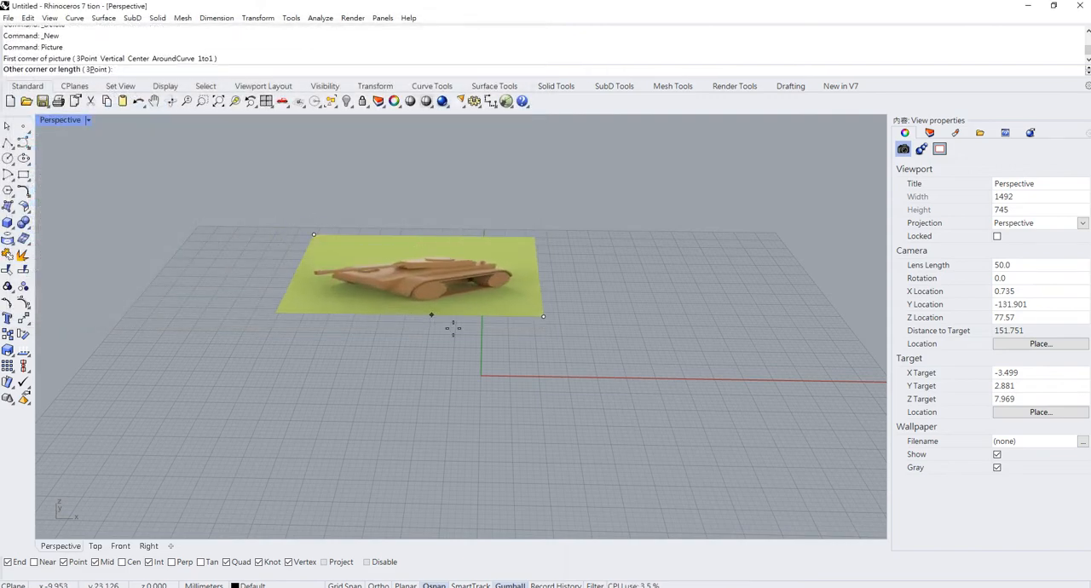
{"action": "left_click", "coordinate": [479, 341]}
- Examine the tank's hull, turret, wheels and tracks in the reference picture
{"action": "right_click_drag", "start_coordinate": [463, 235], "coordinate": [491, 332]}
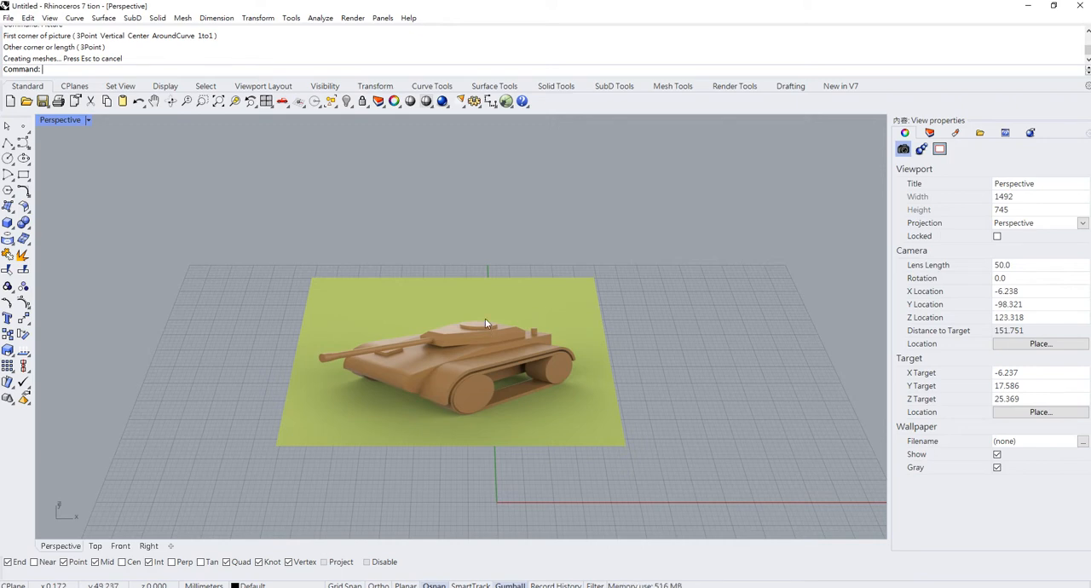
{"action": "scroll", "coordinate": [468, 312], "scroll_direction": "down", "scroll_amount": 4}
{"action": "right_click_drag", "start_coordinate": [469, 312], "coordinate": [472, 409]}
{"action": "scroll", "coordinate": [437, 291], "scroll_direction": "up", "scroll_amount": 6}
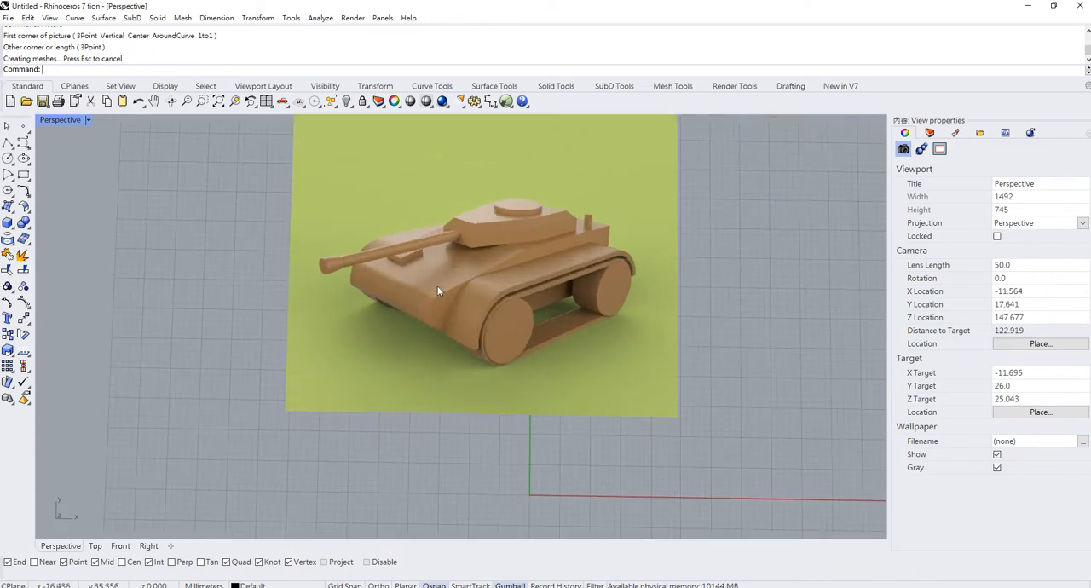
{"action": "scroll", "coordinate": [498, 309], "scroll_direction": "down", "scroll_amount": 2}
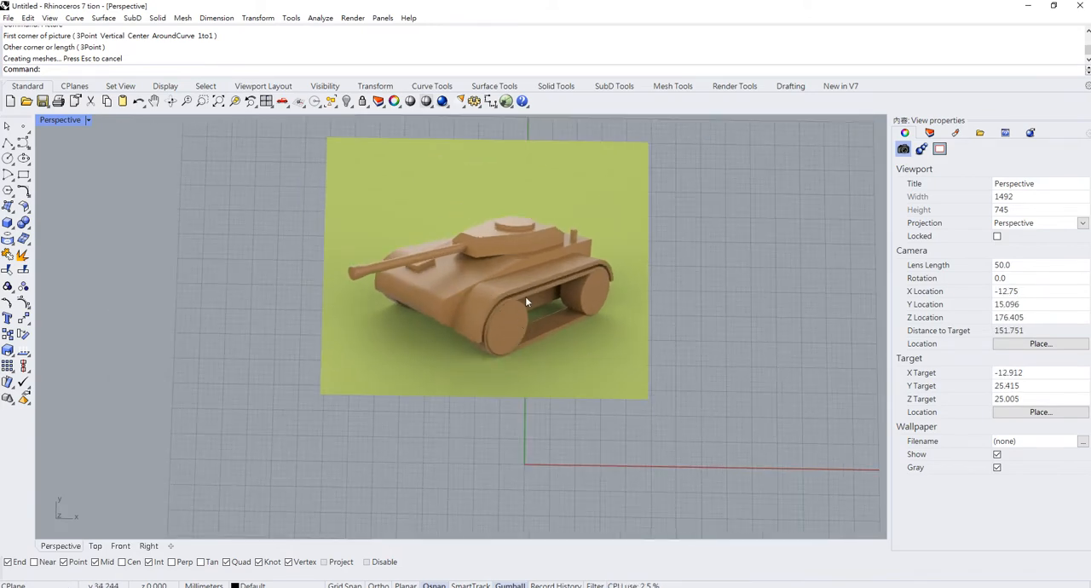
{"action": "scroll", "coordinate": [525, 307], "scroll_direction": "up", "scroll_amount": 4}
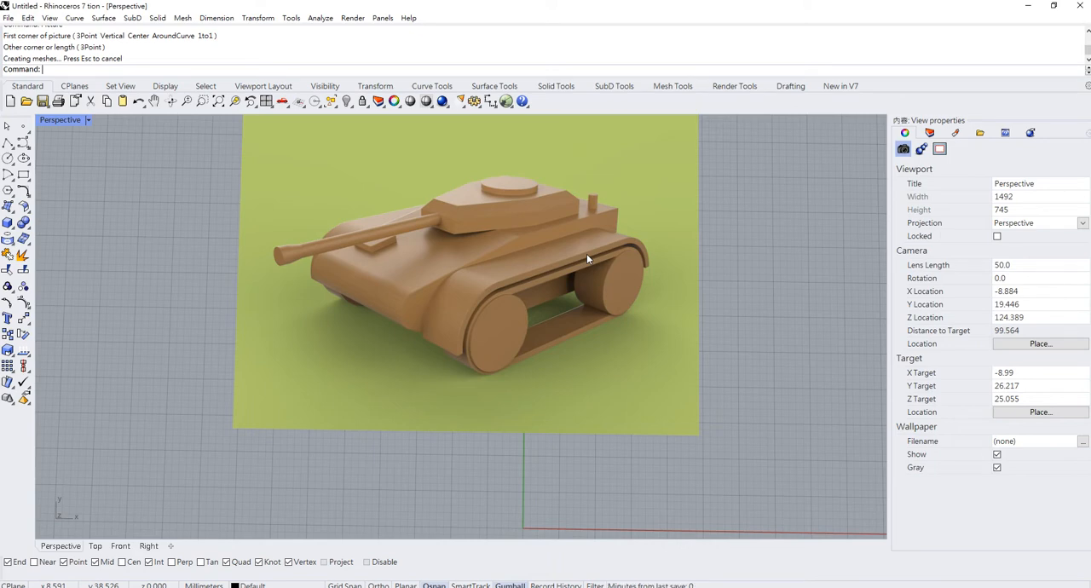
{"action": "scroll", "coordinate": [478, 298], "scroll_direction": "down", "scroll_amount": 2}
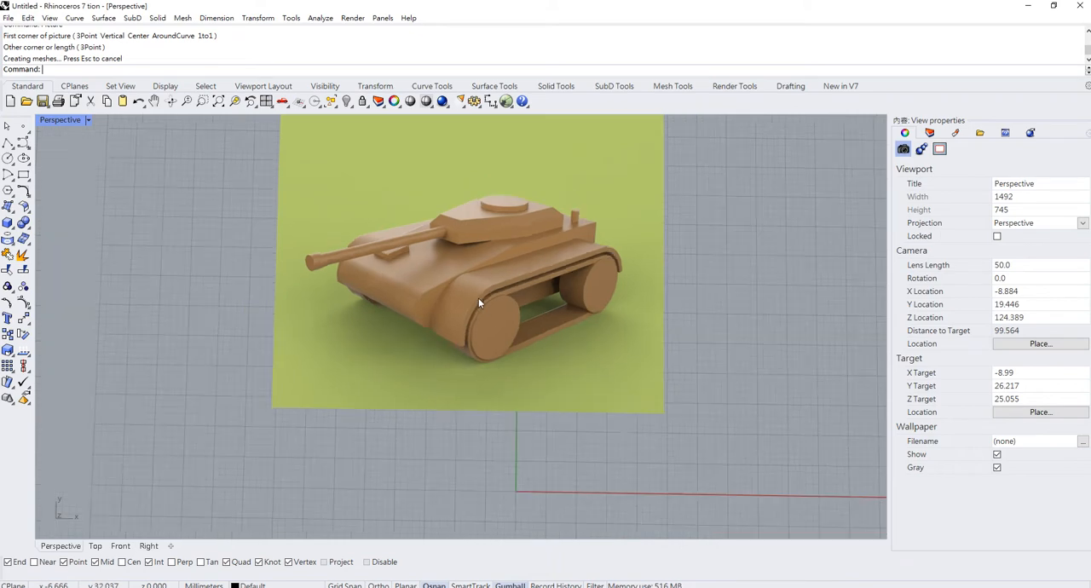
{"action": "scroll", "coordinate": [478, 298], "scroll_direction": "down", "scroll_amount": 4}
{"action": "right_click_drag", "start_coordinate": [505, 312], "coordinate": [515, 276]}
{"action": "scroll", "coordinate": [518, 308], "scroll_direction": "down", "scroll_amount": 4}
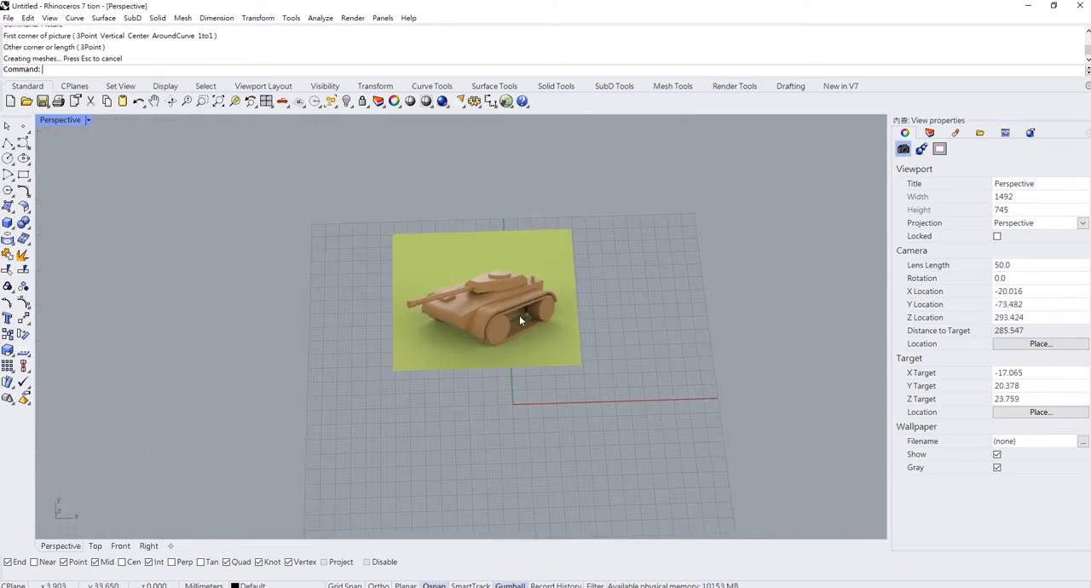
{"action": "scroll", "coordinate": [518, 320], "scroll_direction": "up", "scroll_amount": 3}
{"action": "scroll", "coordinate": [510, 237], "scroll_direction": "up", "scroll_amount": 3}
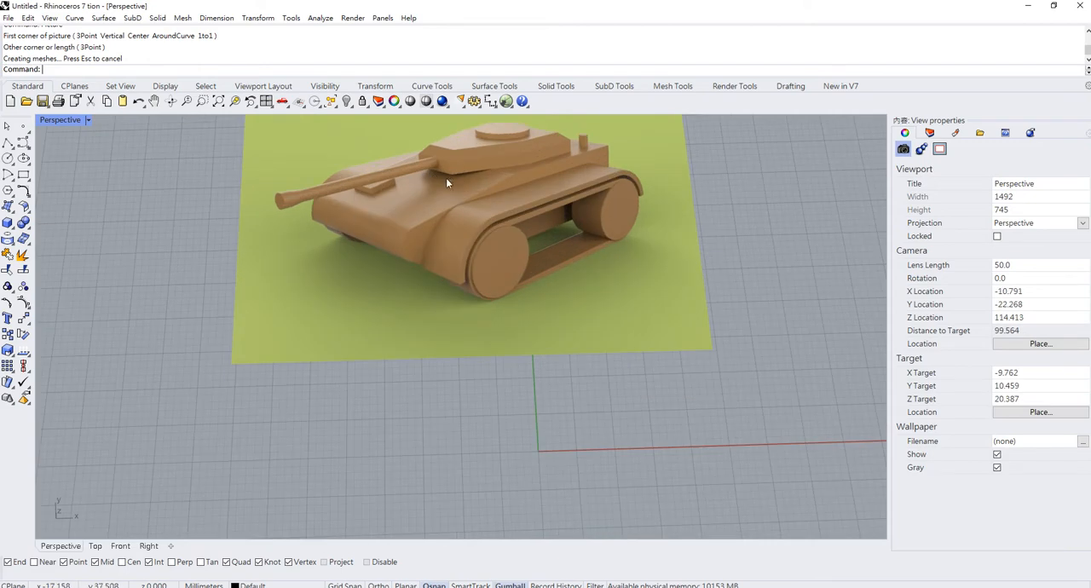
{"action": "right_click_drag", "start_coordinate": [446, 177], "coordinate": [318, 247], "text": "shift"}
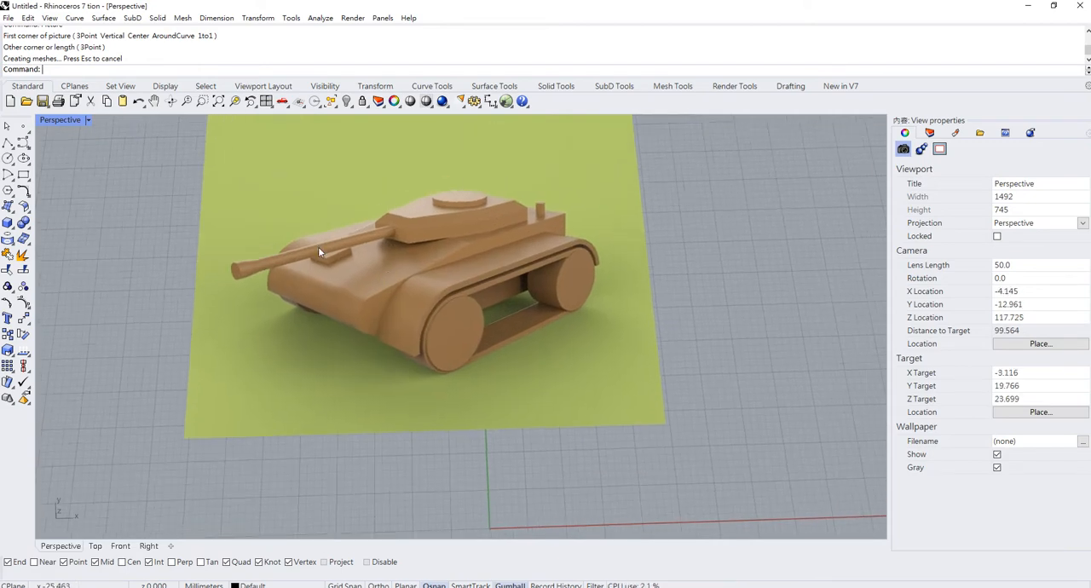
- Restore the four-viewport layout and draw a box beside the reference picture, setting its height in the Right view
{"action": "double_click", "coordinate": [58, 120]}
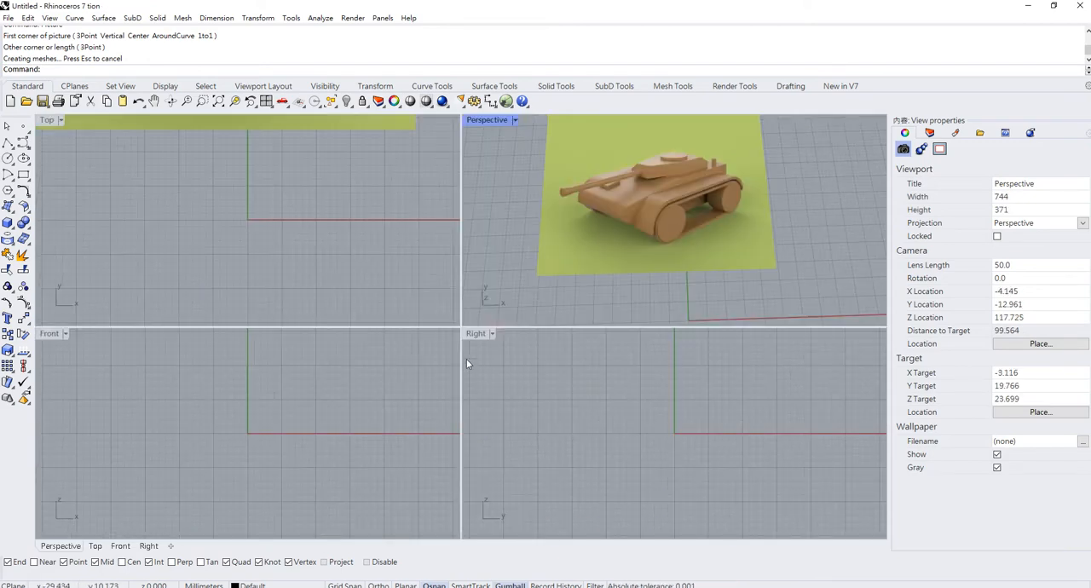
{"action": "right_click_drag", "start_coordinate": [638, 386], "coordinate": [557, 397]}
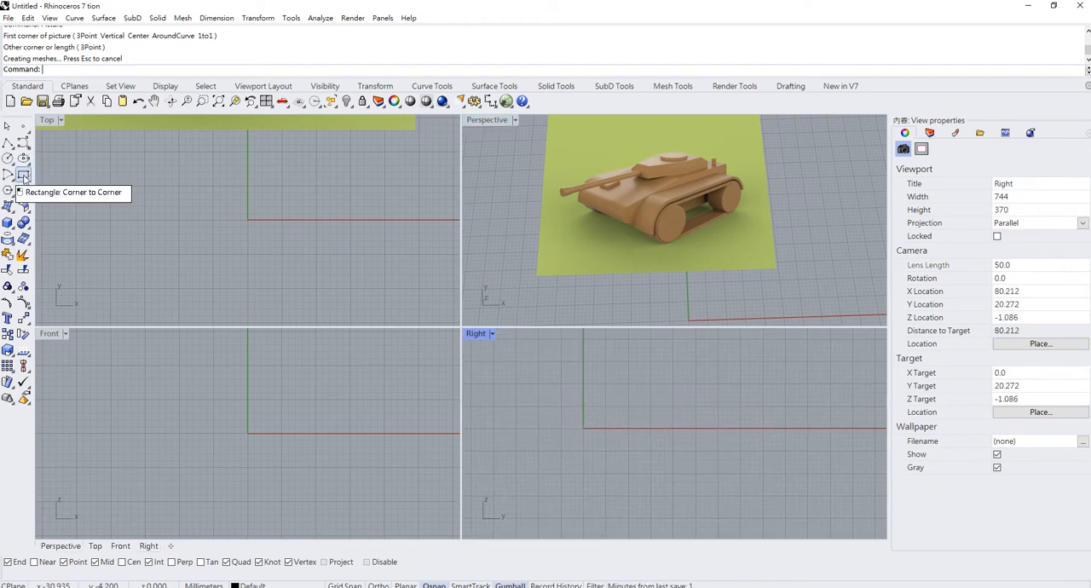
{"action": "left_click", "coordinate": [8, 222]}
{"action": "left_click", "coordinate": [524, 380]}
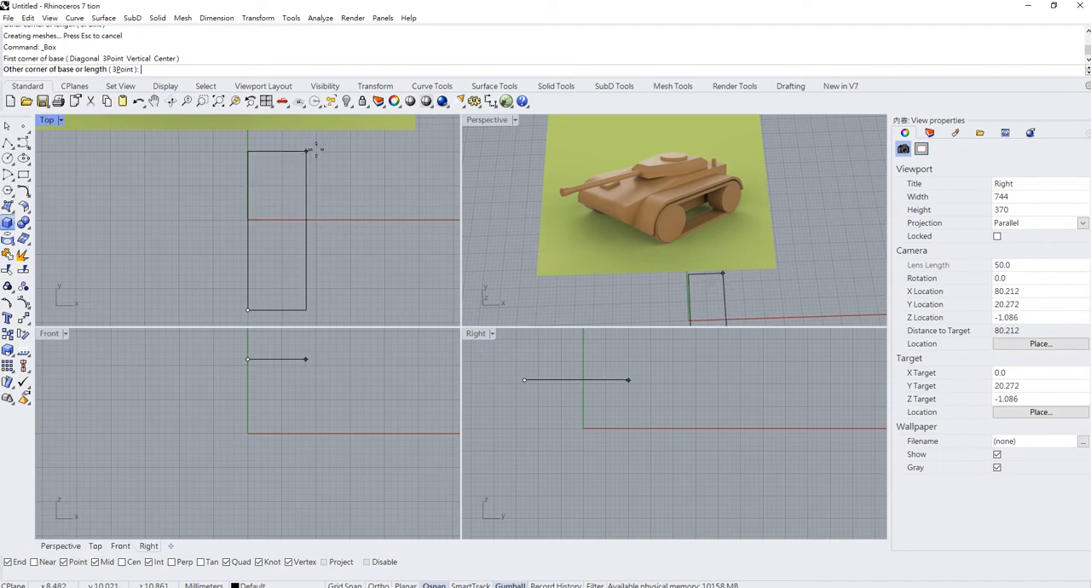
{"action": "left_click", "coordinate": [347, 145]}
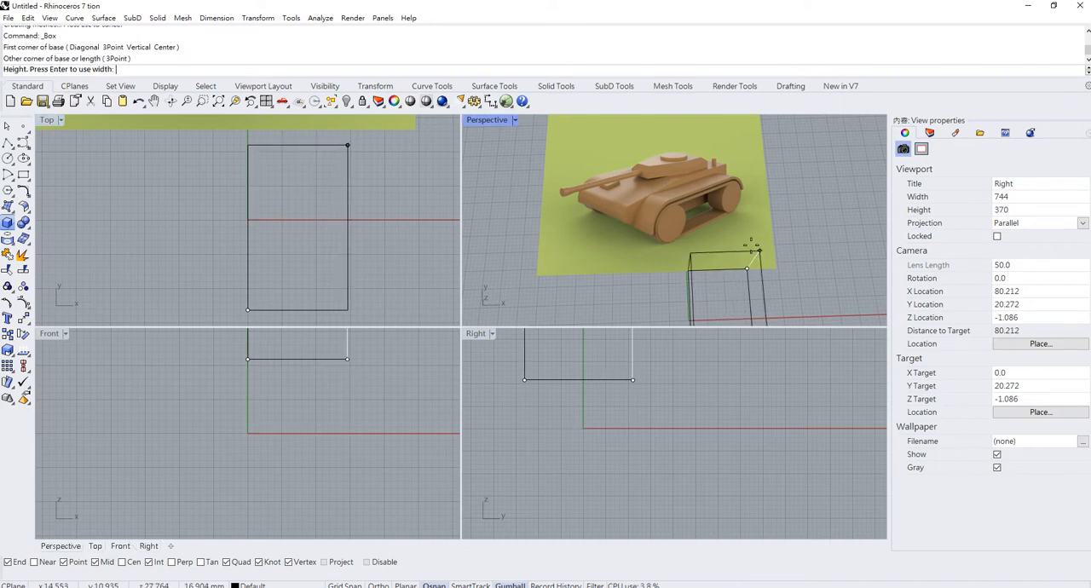
{"action": "scroll", "coordinate": [633, 401], "scroll_direction": "down", "scroll_amount": 2}
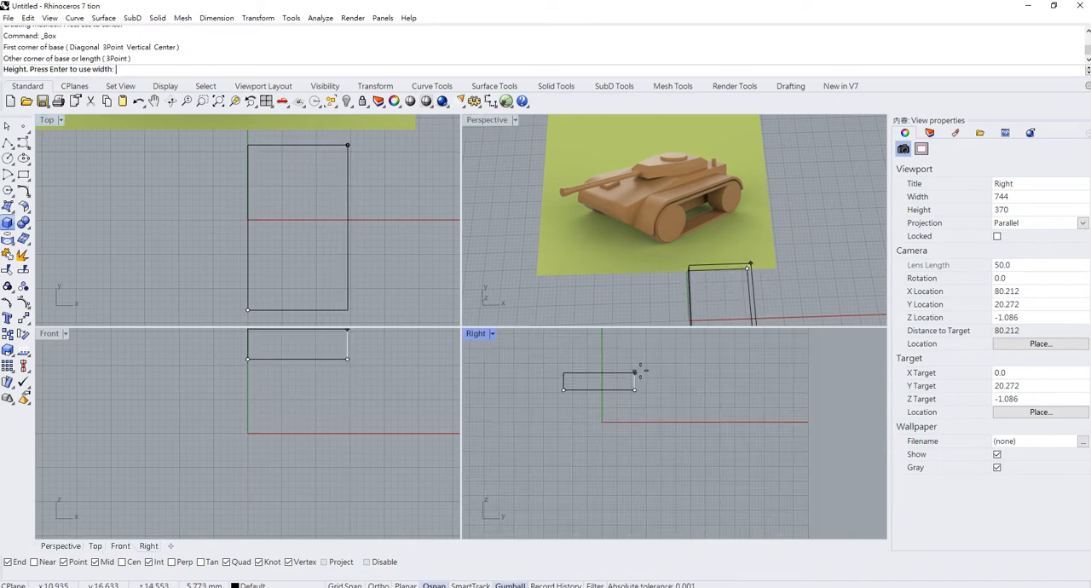
{"action": "left_click", "coordinate": [639, 353]}
- Maximise the Perspective viewport and rotate the box 90 degrees about its vertical axis
{"action": "scroll", "coordinate": [720, 243], "scroll_direction": "down", "scroll_amount": 2}
{"action": "right_click_drag", "start_coordinate": [720, 254], "coordinate": [614, 197]}
{"action": "double_click", "coordinate": [487, 120]}
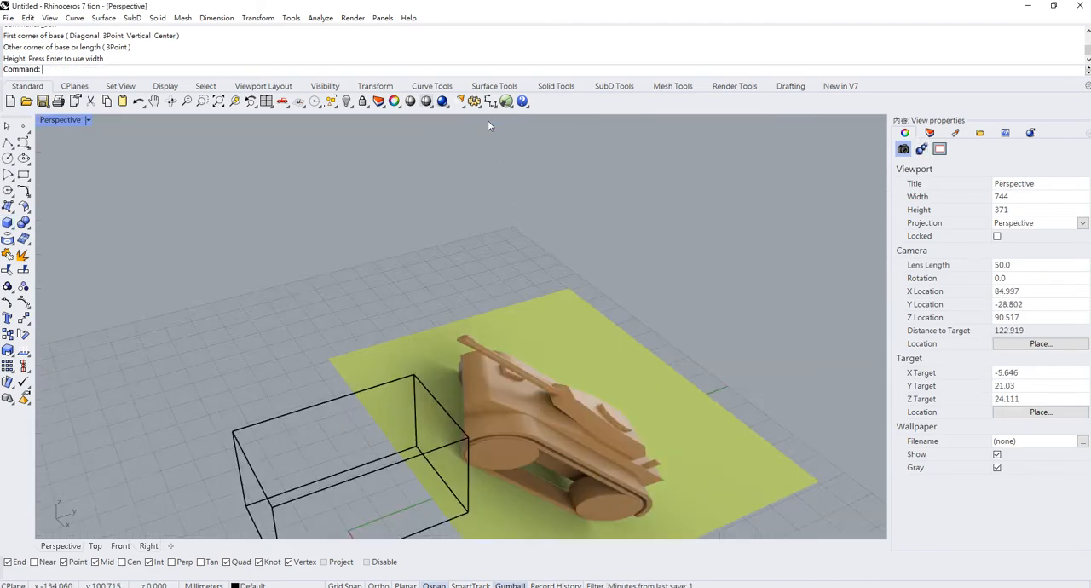
{"action": "scroll", "coordinate": [449, 307], "scroll_direction": "down", "scroll_amount": 3}
{"action": "scroll", "coordinate": [402, 312], "scroll_direction": "up", "scroll_amount": 1}
{"action": "right_click_drag", "start_coordinate": [402, 312], "coordinate": [485, 417]}
{"action": "left_click", "coordinate": [584, 340]}
{"action": "left_click", "coordinate": [486, 418]}
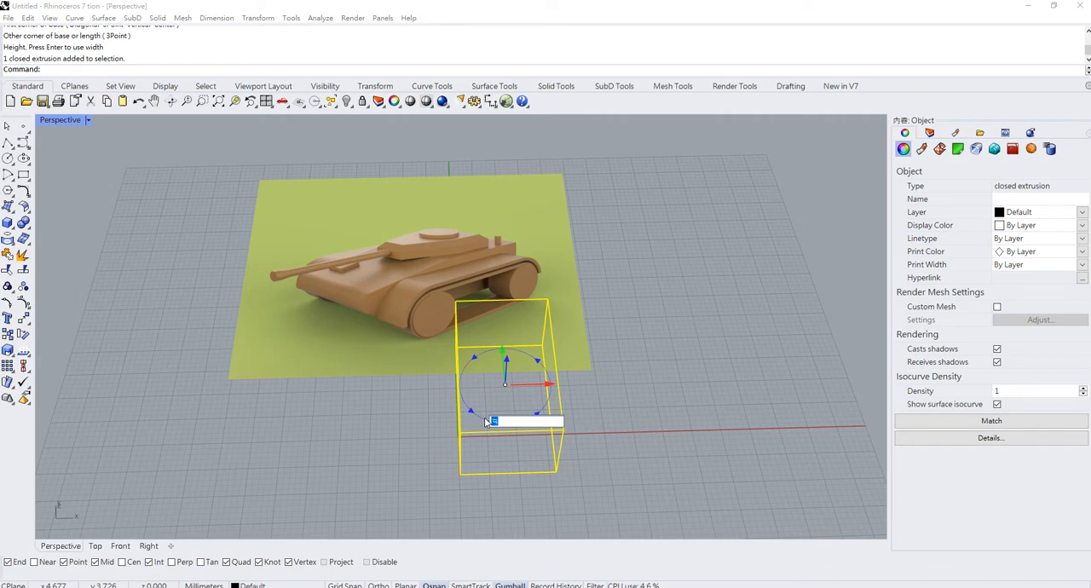
{"action": "type", "text": "90"}
{"action": "key", "text": "Return"}
{"action": "left_click", "coordinate": [644, 410]}
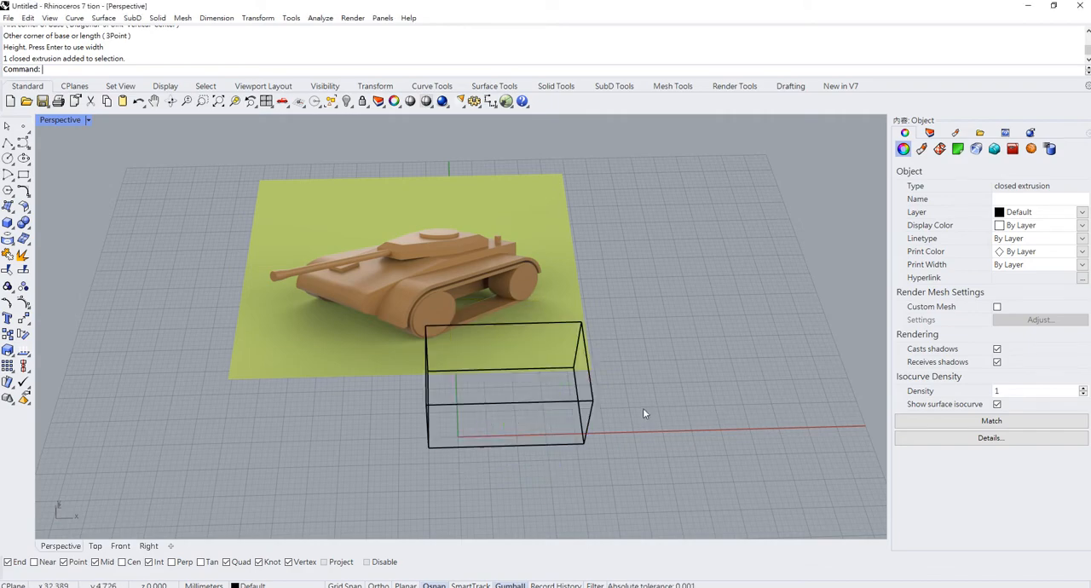
- Scale the box along its vertical axis to make it a low, flat block proportioned like the tank's hull
{"action": "left_click", "coordinate": [573, 403]}
{"action": "right_click_drag", "start_coordinate": [497, 443], "coordinate": [522, 394]}
{"action": "scroll", "coordinate": [522, 394], "scroll_direction": "up", "scroll_amount": 4}
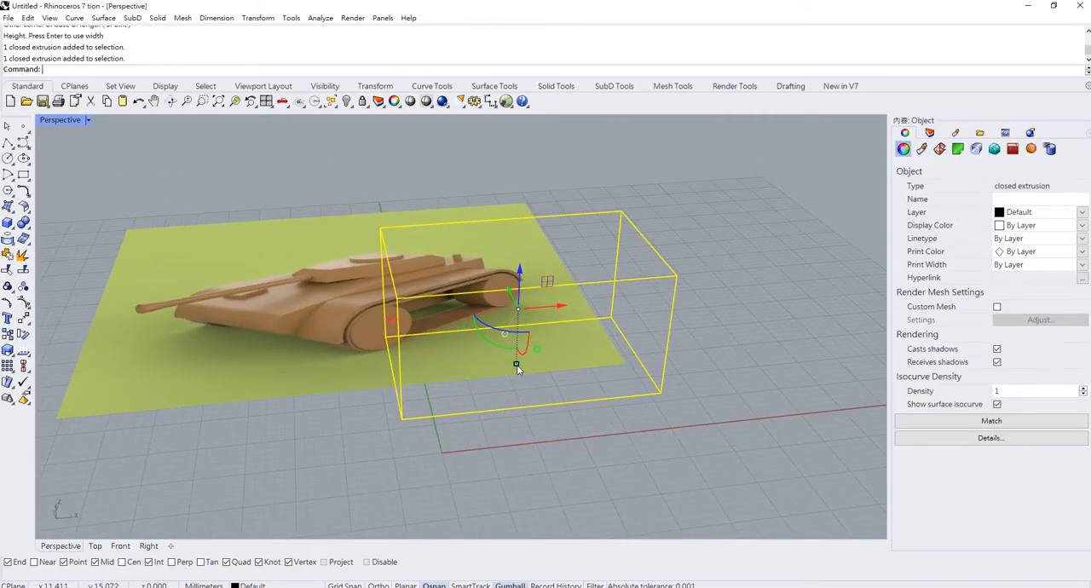
{"action": "left_click_drag", "start_coordinate": [515, 363], "coordinate": [524, 338]}
{"action": "left_click", "coordinate": [733, 291]}
{"action": "right_click_drag", "start_coordinate": [546, 297], "coordinate": [534, 327]}
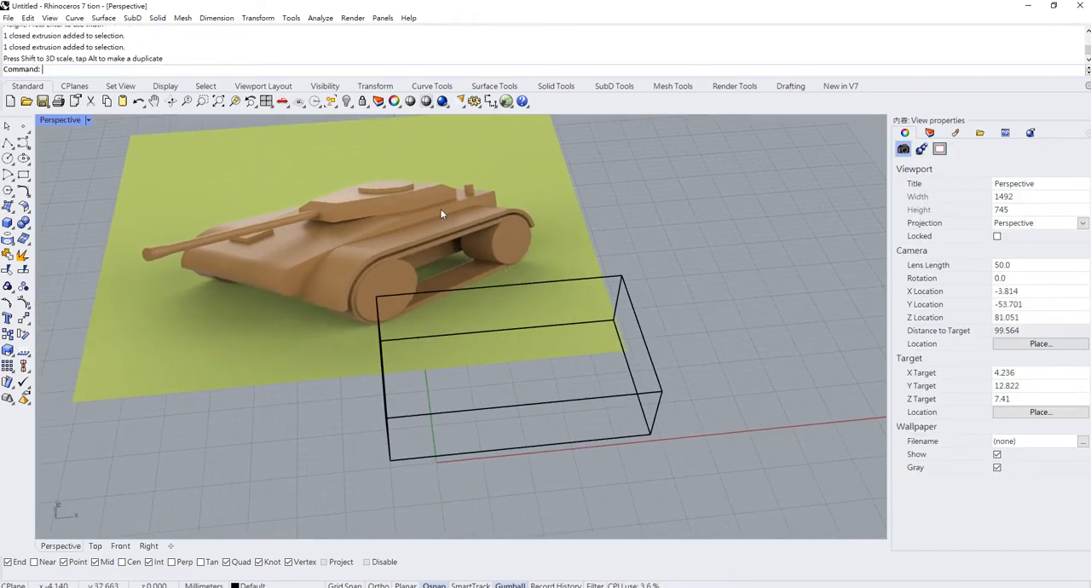
{"action": "right_click_drag", "start_coordinate": [653, 415], "coordinate": [691, 396]}
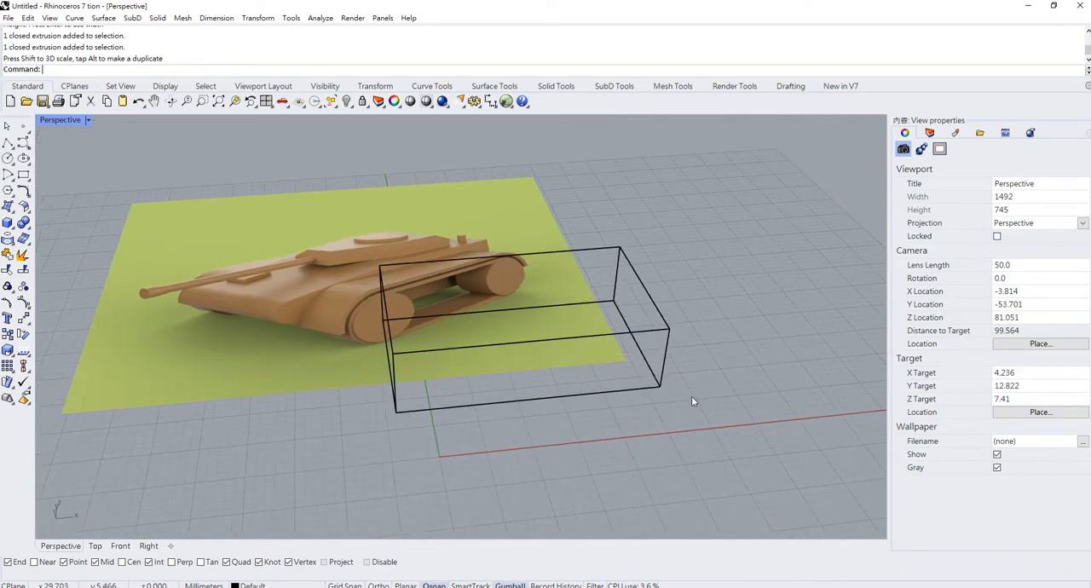
{"action": "left_click", "coordinate": [629, 369]}
{"action": "left_click", "coordinate": [514, 353]}
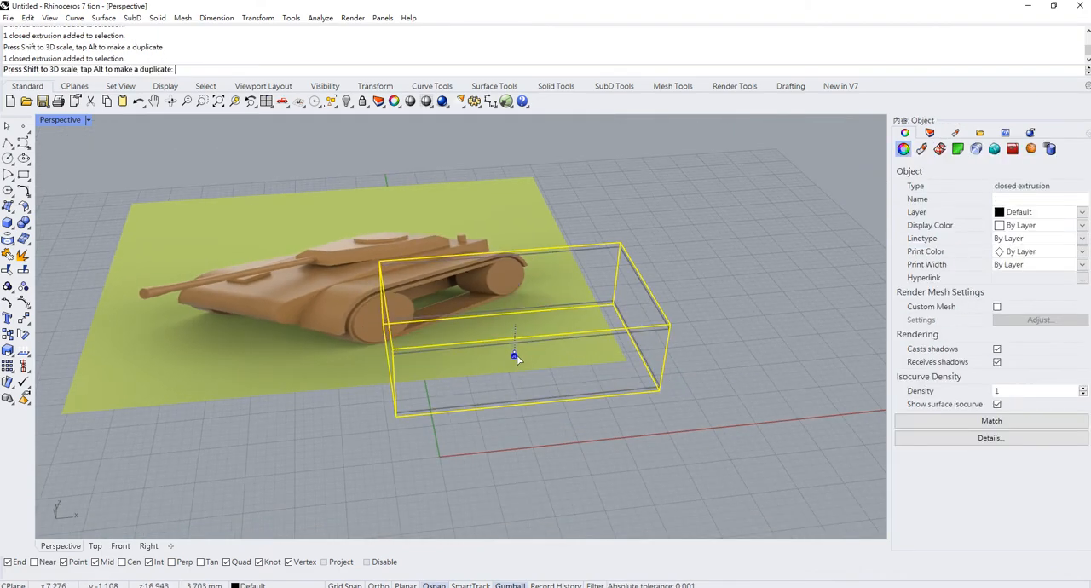
{"action": "left_click", "coordinate": [751, 303]}
- Restore the four viewports and draw a single-segment sloping polyline in the Front view, crossing the box's upper left corner
{"action": "double_click", "coordinate": [72, 119]}
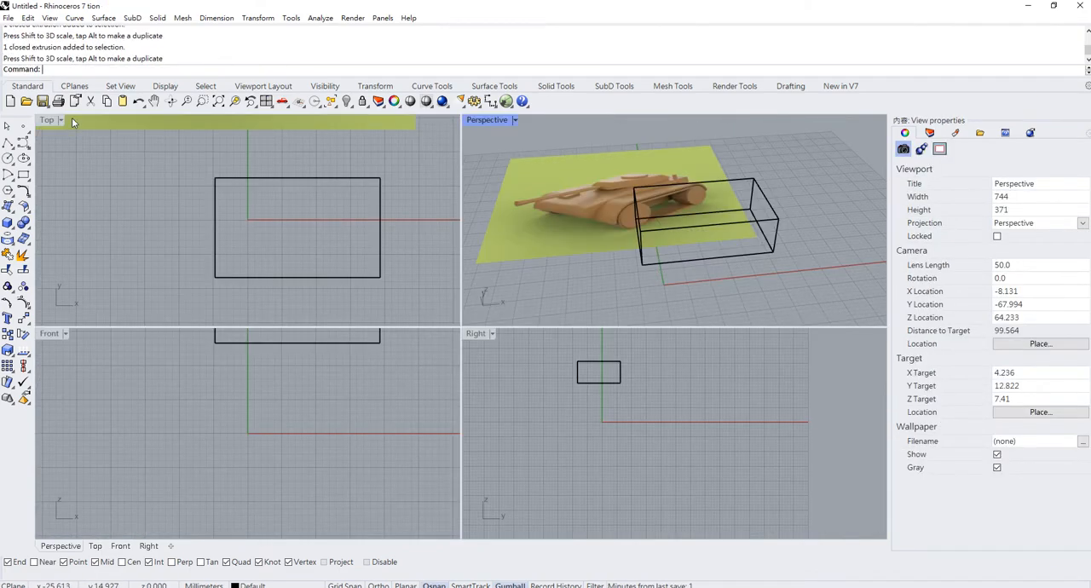
{"action": "scroll", "coordinate": [291, 411], "scroll_direction": "down", "scroll_amount": 6}
{"action": "right_click_drag", "start_coordinate": [293, 414], "coordinate": [308, 468]}
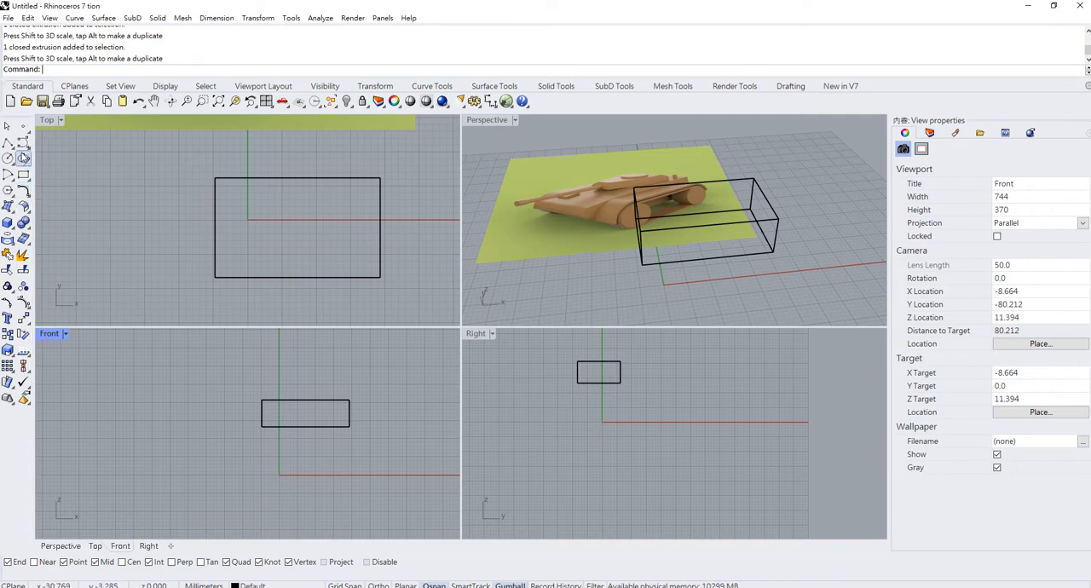
{"action": "left_click", "coordinate": [8, 144]}
{"action": "scroll", "coordinate": [299, 443], "scroll_direction": "up", "scroll_amount": 4}
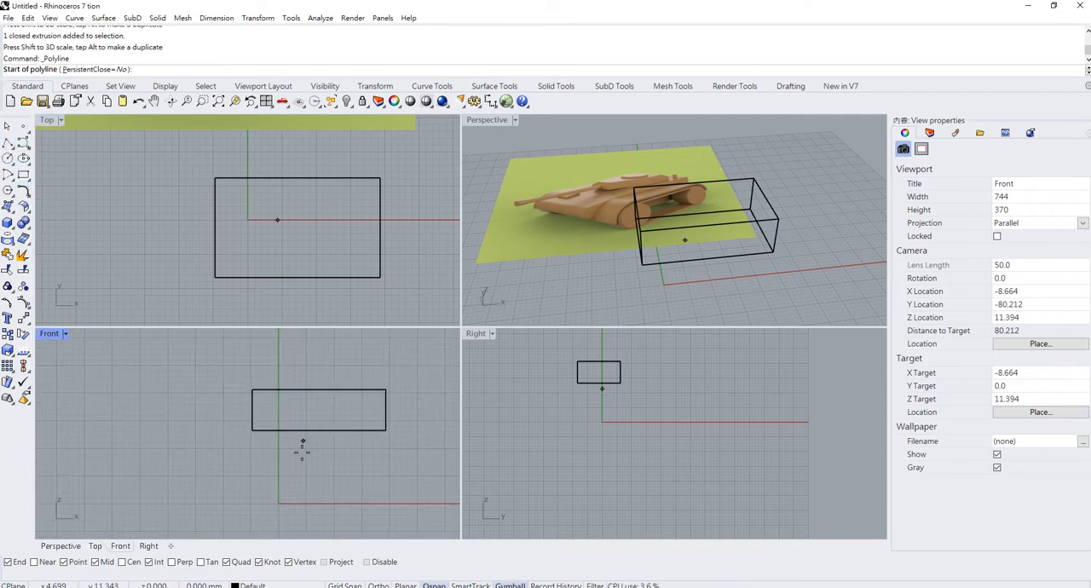
{"action": "left_click", "coordinate": [185, 446]}
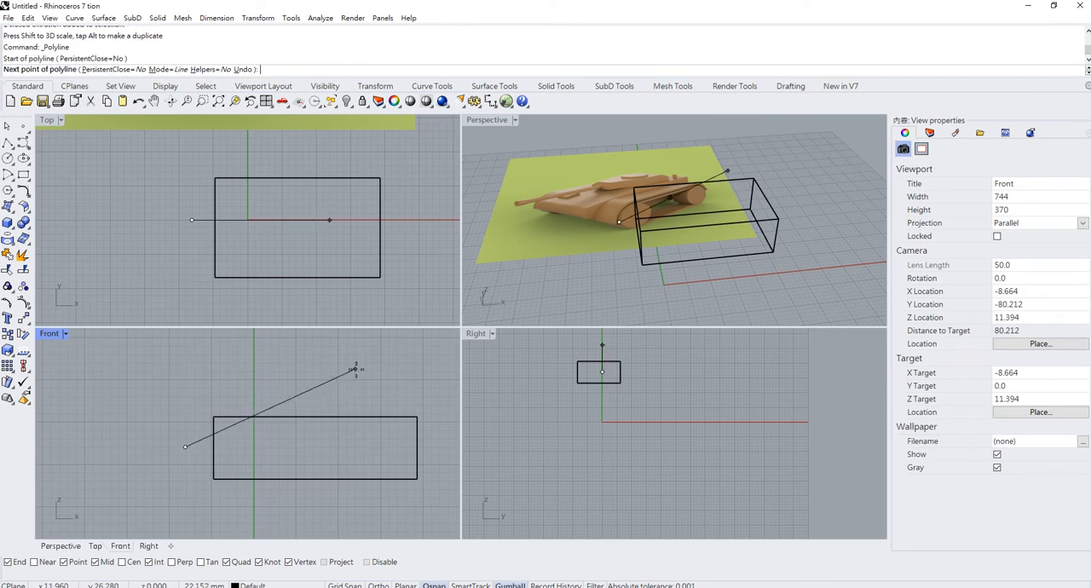
{"action": "left_click", "coordinate": [376, 400]}
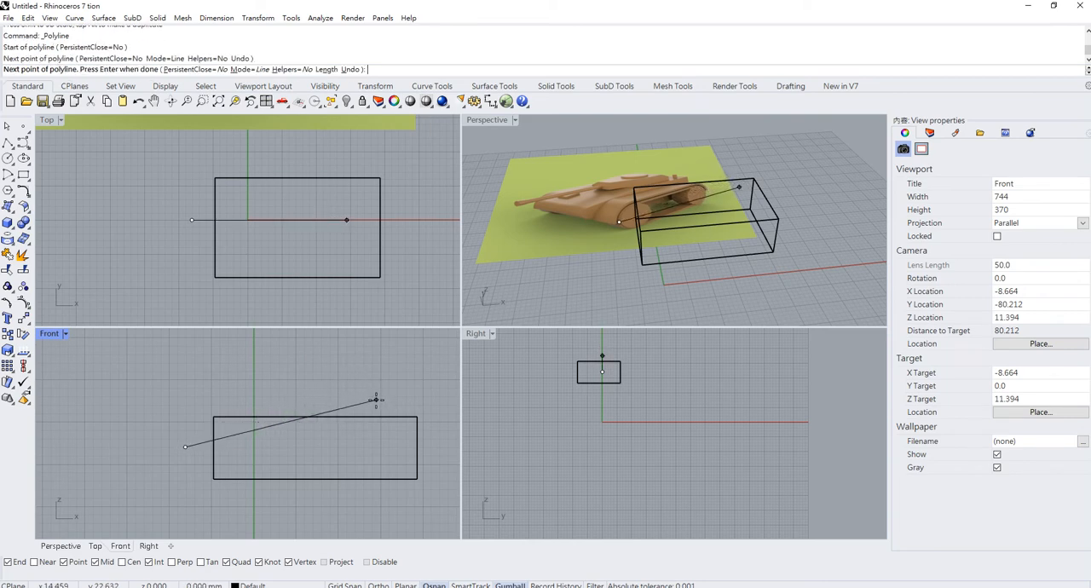
{"action": "key", "text": "Return"}
{"action": "right_click_drag", "start_coordinate": [397, 392], "coordinate": [349, 399]}
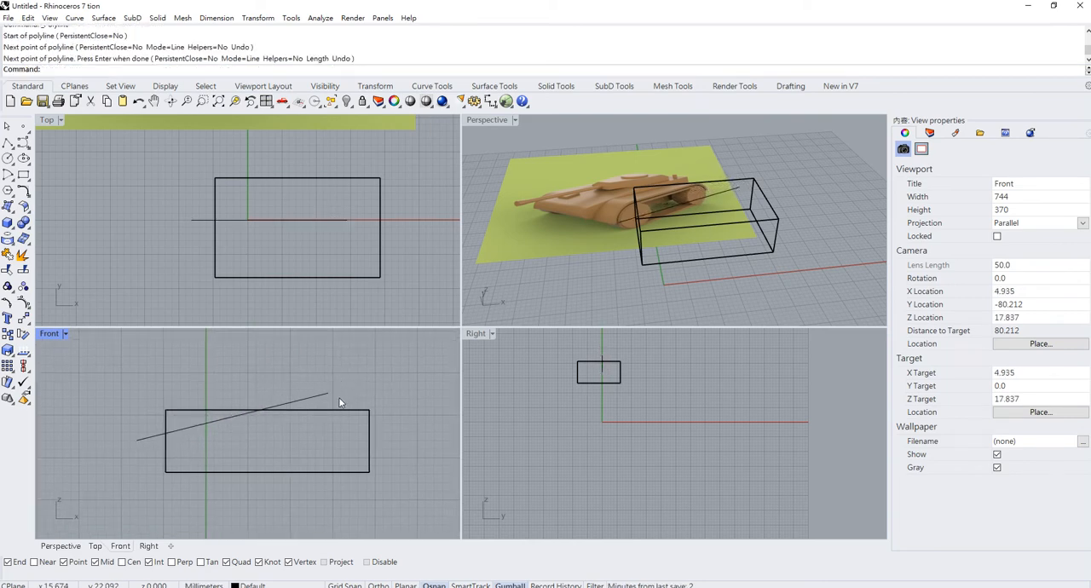
- Draw a second sloping line in the Front view, from the first line's upper end down across the box's upper right corner
{"action": "key", "text": "Return"}
{"action": "left_click", "coordinate": [328, 394]}
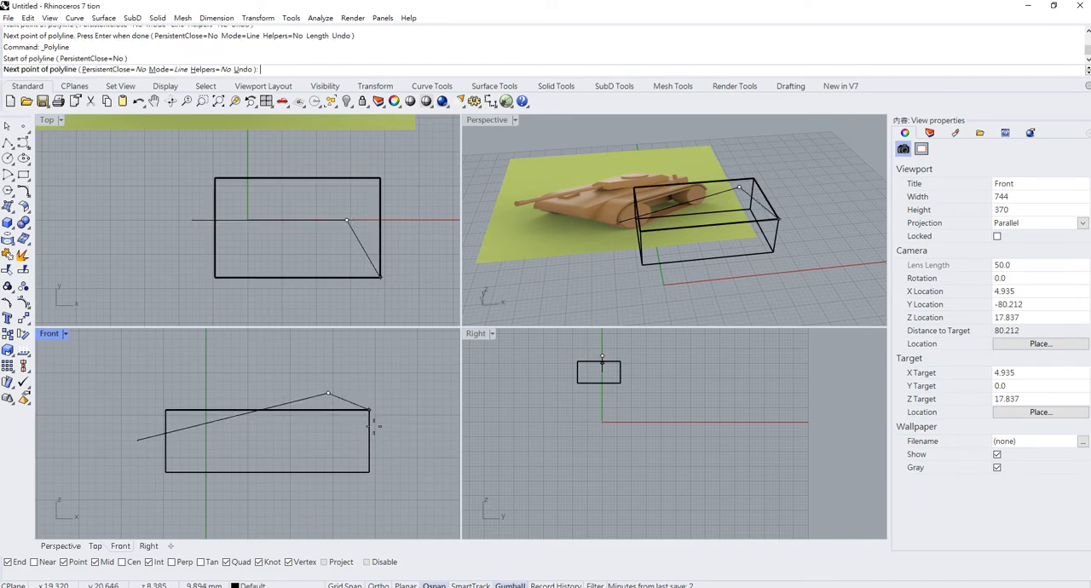
{"action": "left_click", "coordinate": [403, 462]}
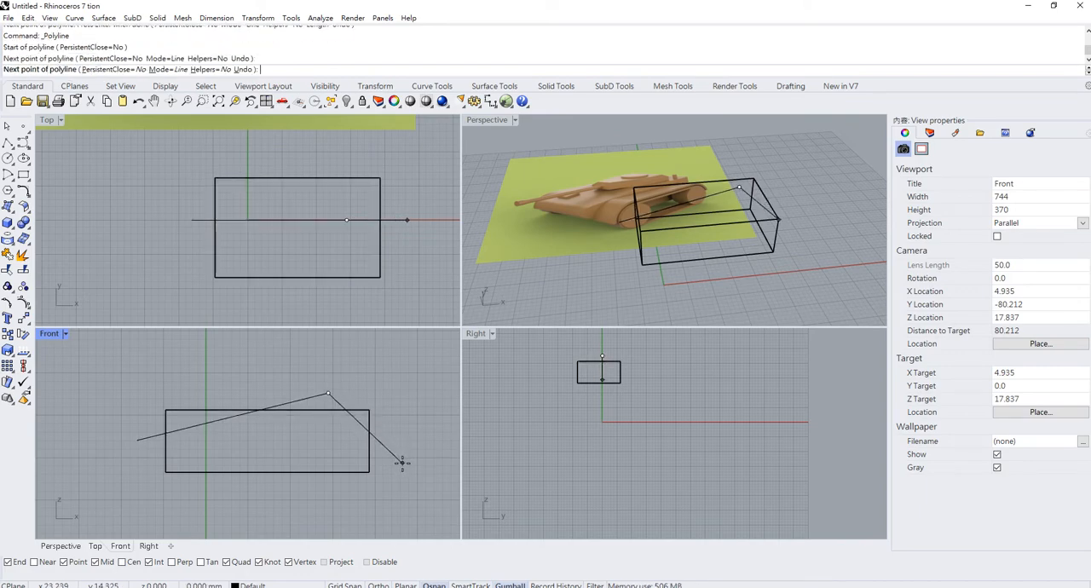
{"action": "key", "text": "Return"}
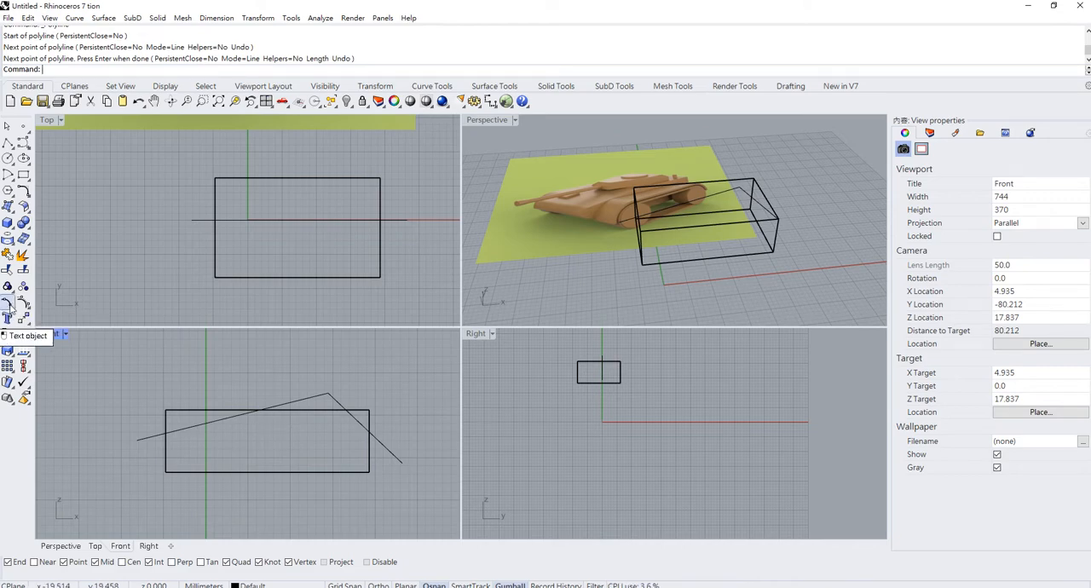
- Trim off the box's two upper corners in the Front view, using both sloping lines as cutting objects
{"action": "left_click", "coordinate": [8, 302]}
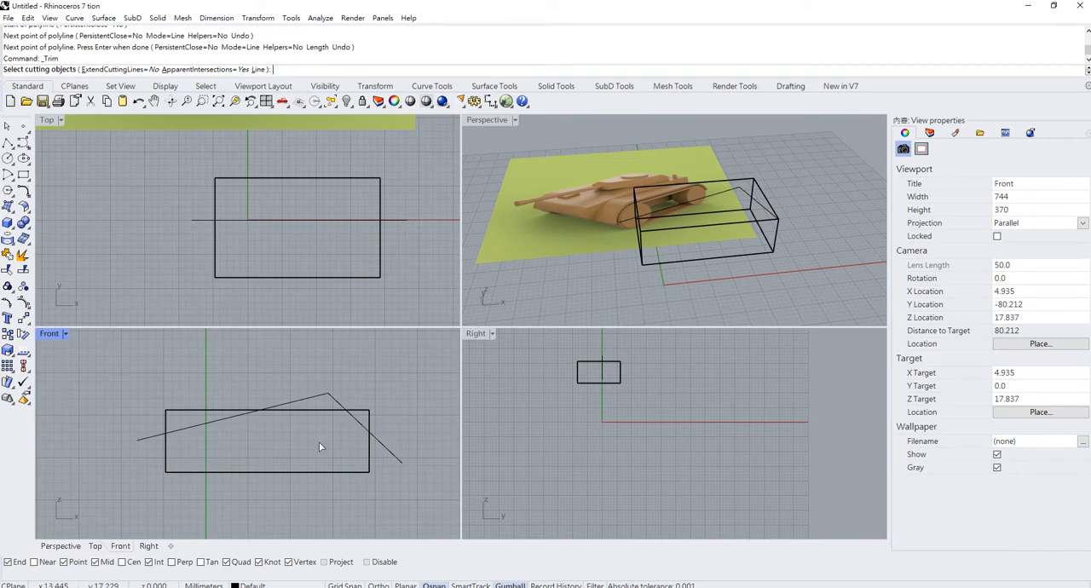
{"action": "left_click", "coordinate": [348, 404]}
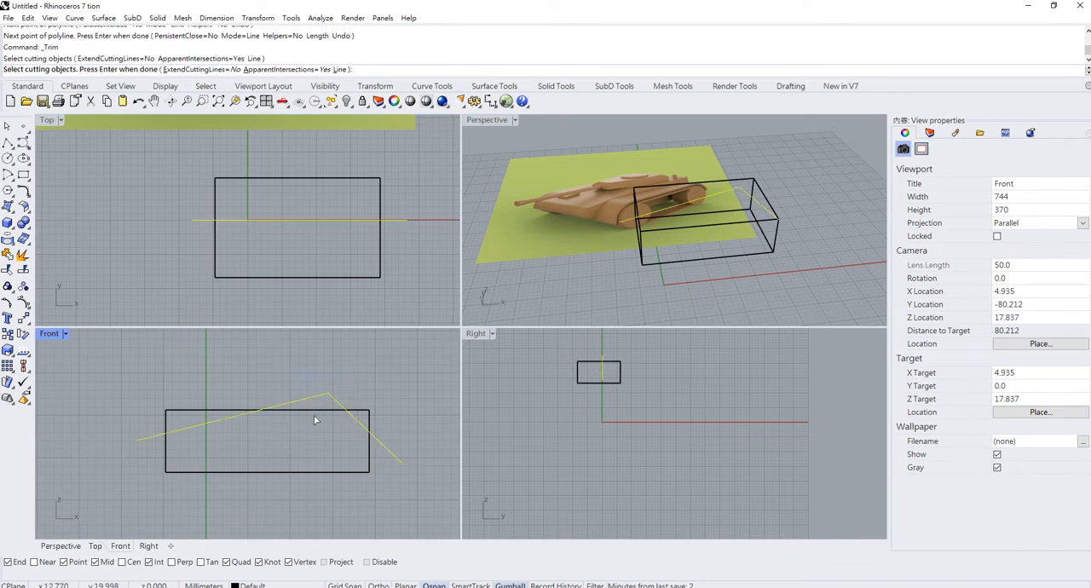
{"action": "key", "text": "Return"}
{"action": "left_click", "coordinate": [208, 415]}
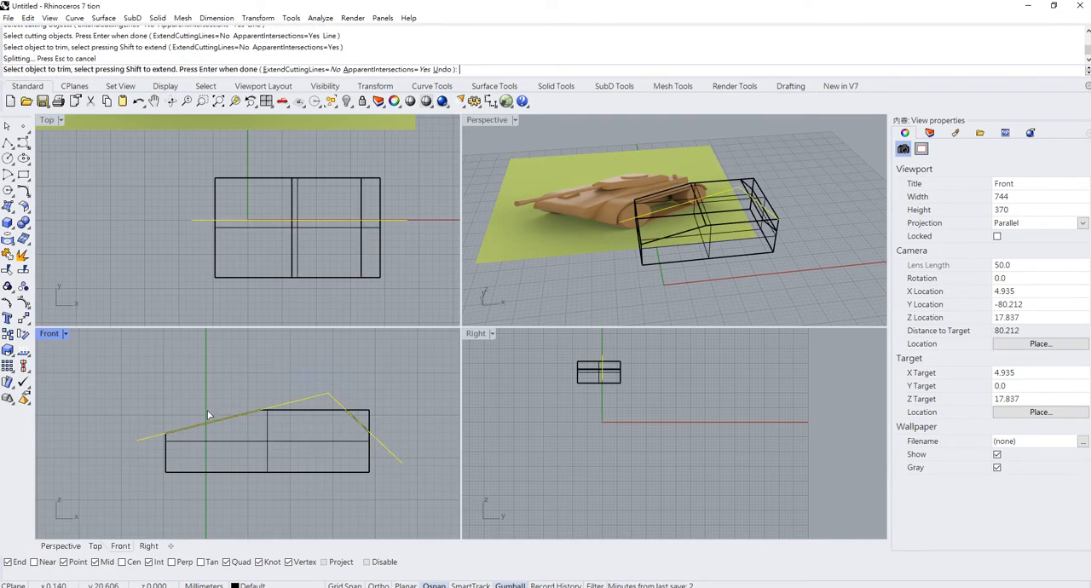
{"action": "left_click", "coordinate": [368, 413]}
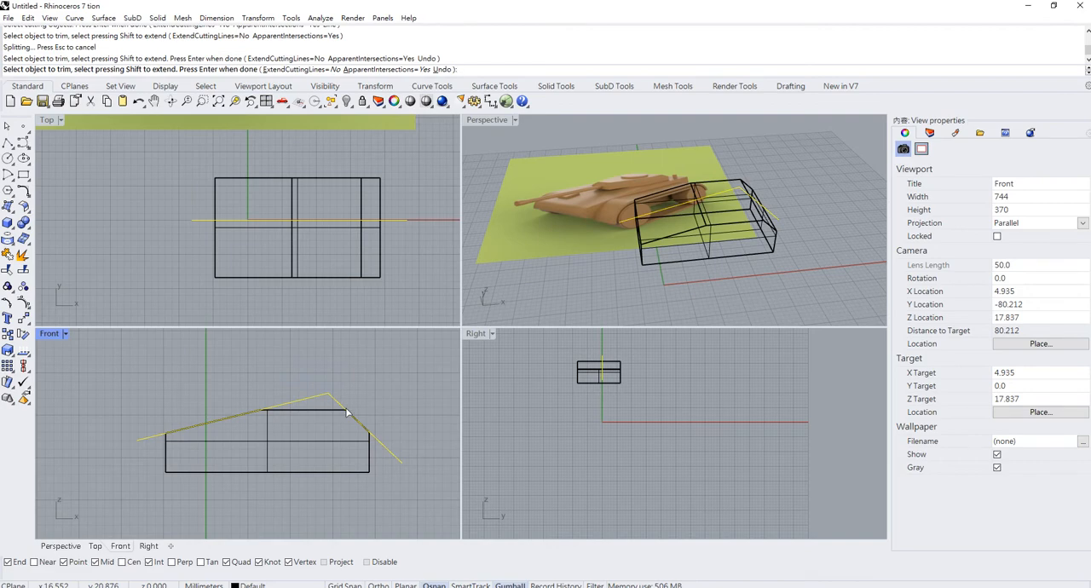
{"action": "key", "text": "Return"}
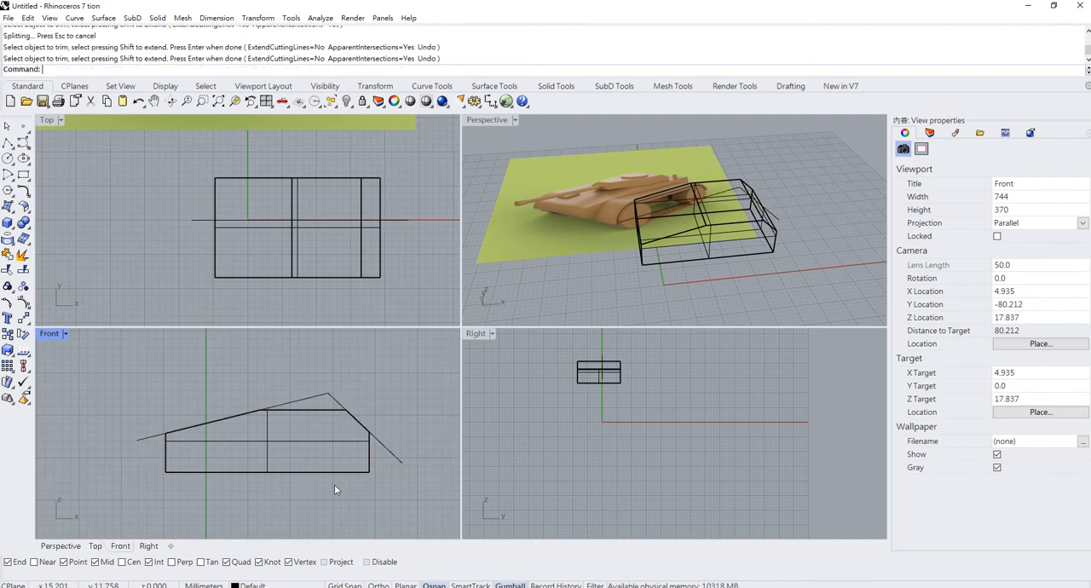
- Draw two separate sloping lines in the Front view, one across the hull's lower left corner and one across its lower right corner
{"action": "left_click", "coordinate": [8, 143]}
{"action": "left_click", "coordinate": [152, 464]}
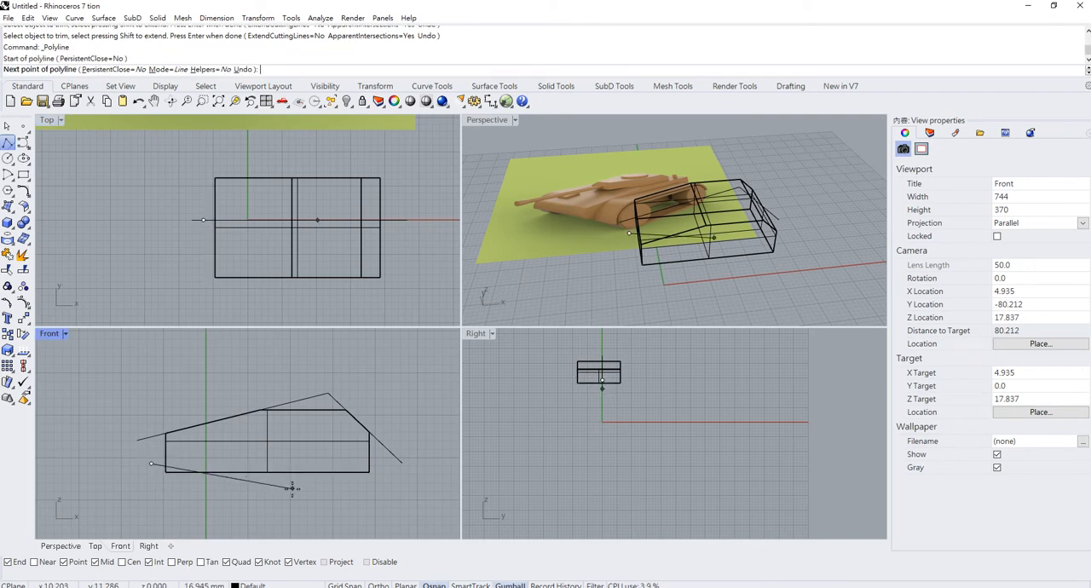
{"action": "key", "text": "Return"}
{"action": "key", "text": "Return"}
{"action": "left_click", "coordinate": [333, 488]}
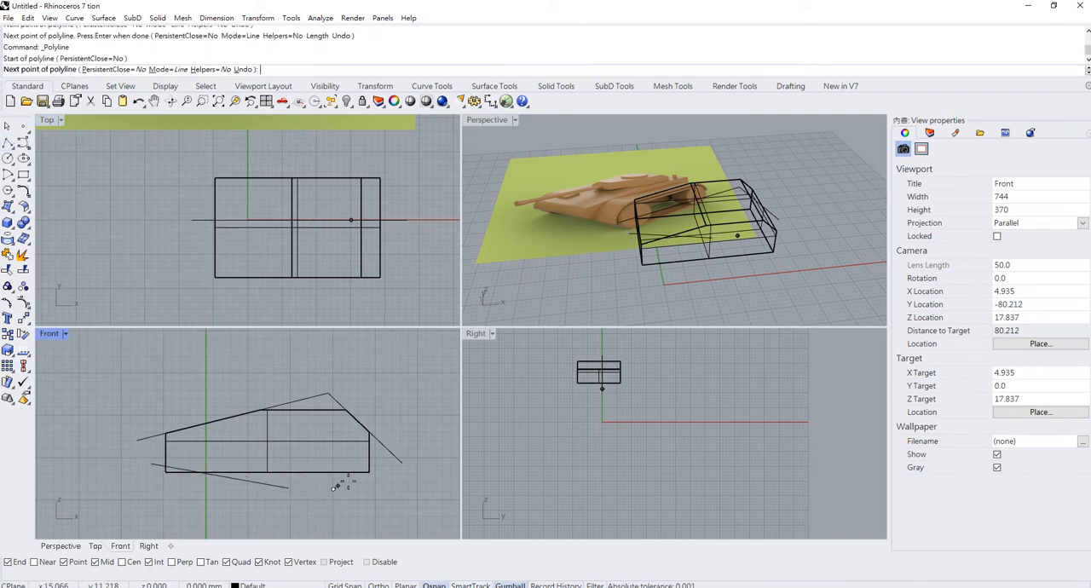
{"action": "left_click", "coordinate": [378, 460]}
{"action": "key", "text": "Return"}
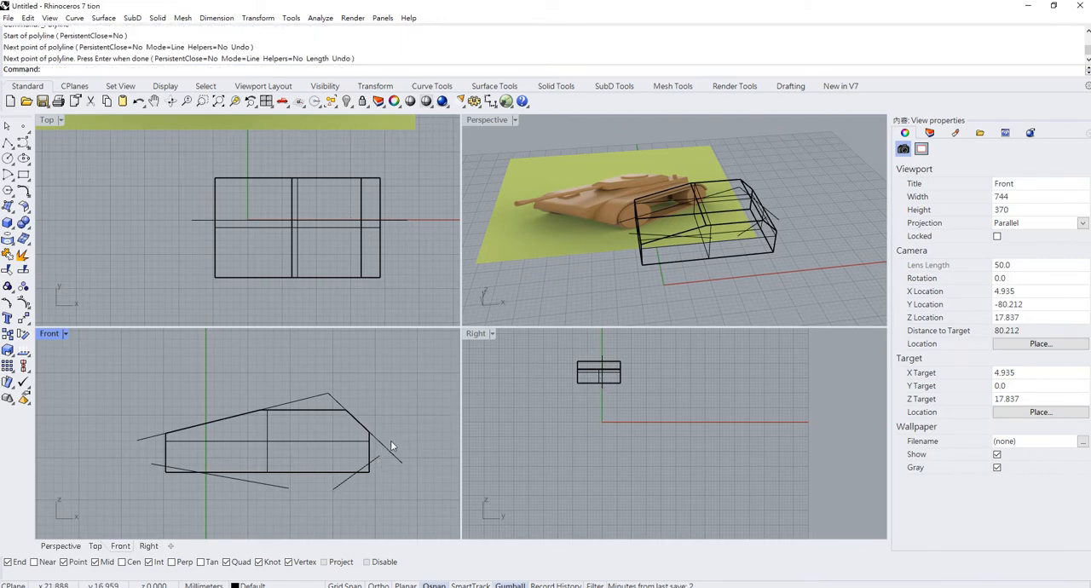
- Trim off the hull's two lower corners in the Front view, using the two lower lines as cutting objects
{"action": "key", "text": "ctrl+t"}
{"action": "left_click_drag", "start_coordinate": [249, 480], "coordinate": [250, 481]}
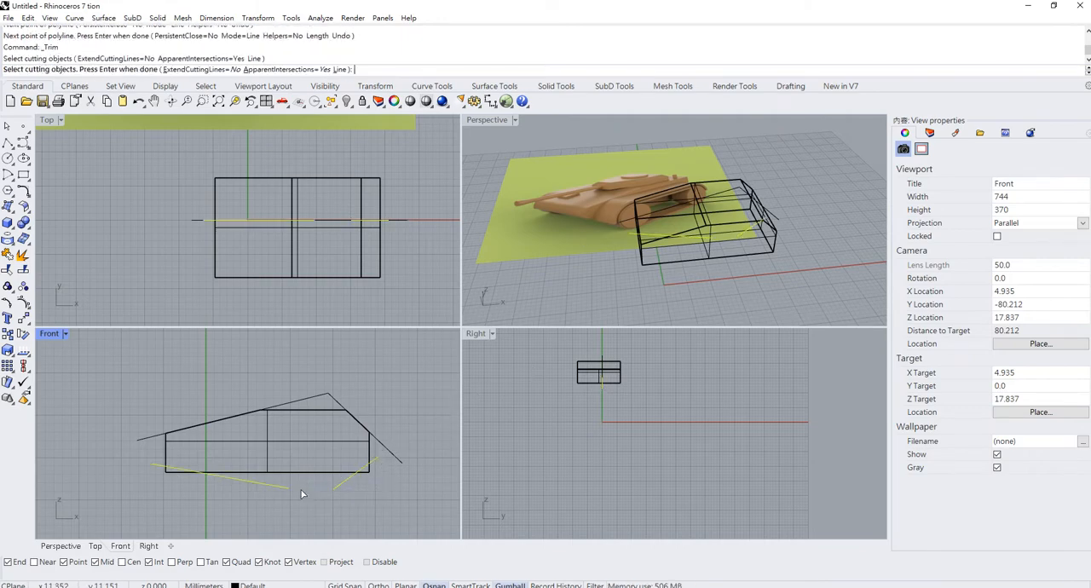
{"action": "key", "text": "Return"}
{"action": "left_click", "coordinate": [168, 471]}
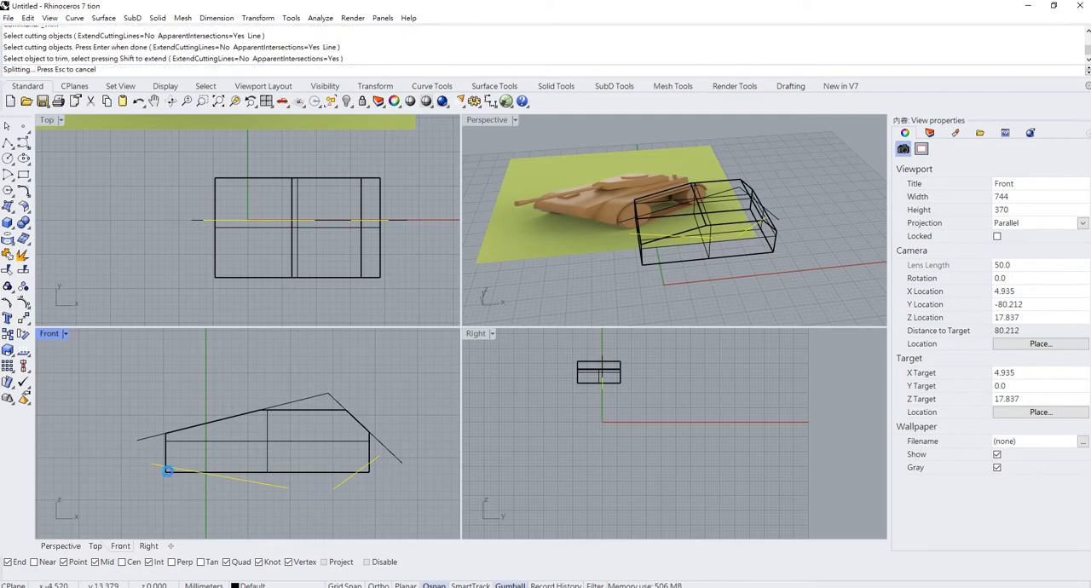
{"action": "left_click", "coordinate": [368, 473]}
{"action": "key", "text": "Return"}
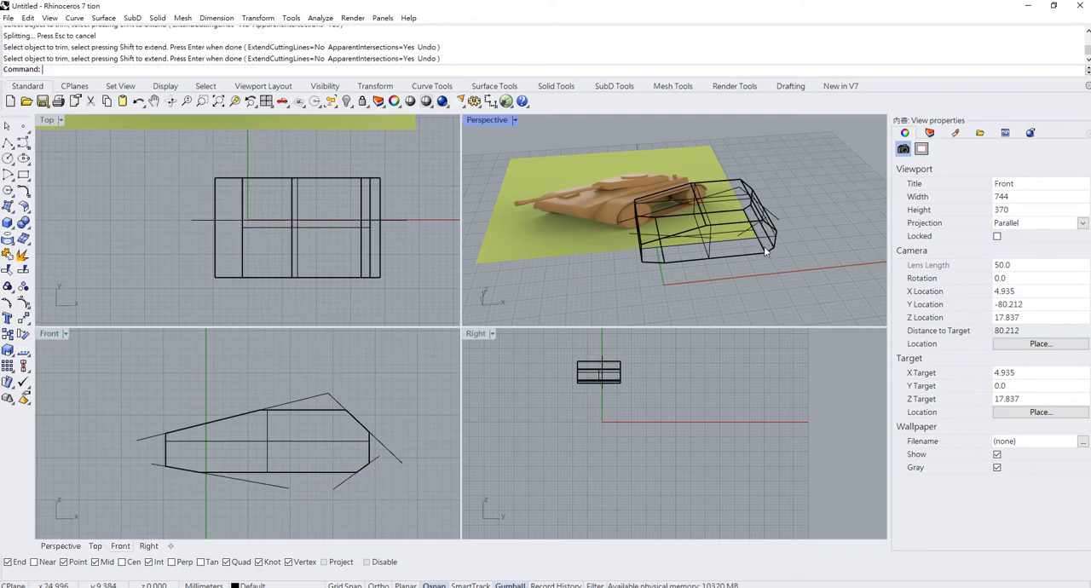
- Close the trimmed openings of the hull polysurface with Cap
{"action": "left_click", "coordinate": [763, 246]}
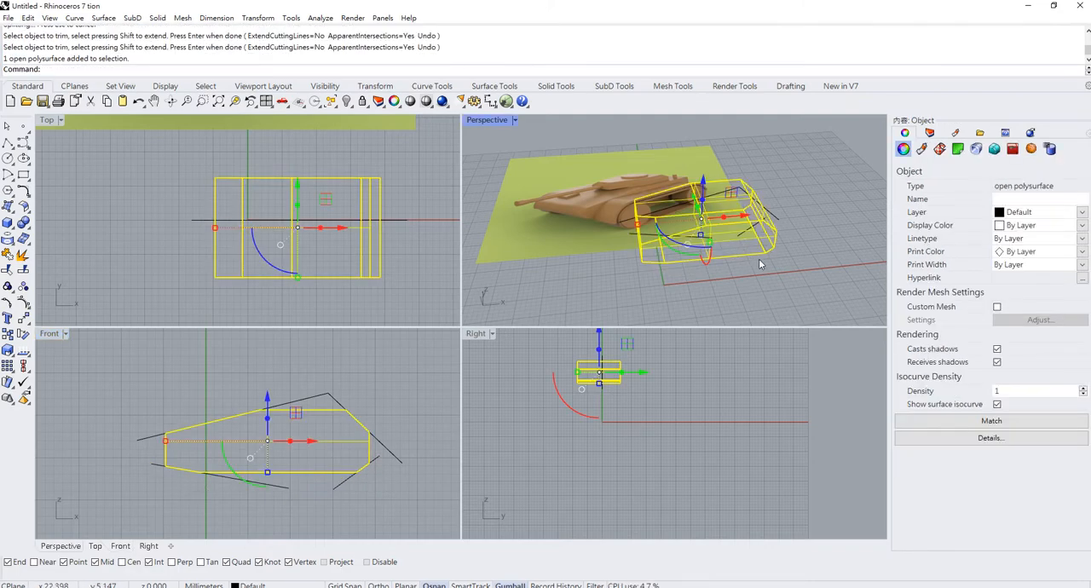
{"action": "type", "text": "ca"}
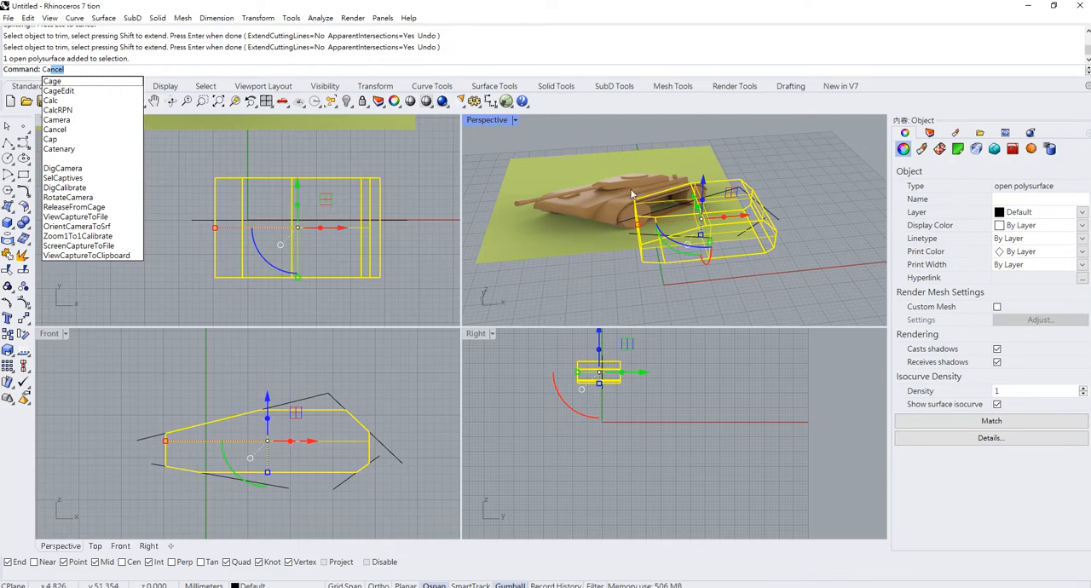
{"action": "scroll", "coordinate": [639, 196], "scroll_direction": "up", "scroll_amount": 5}
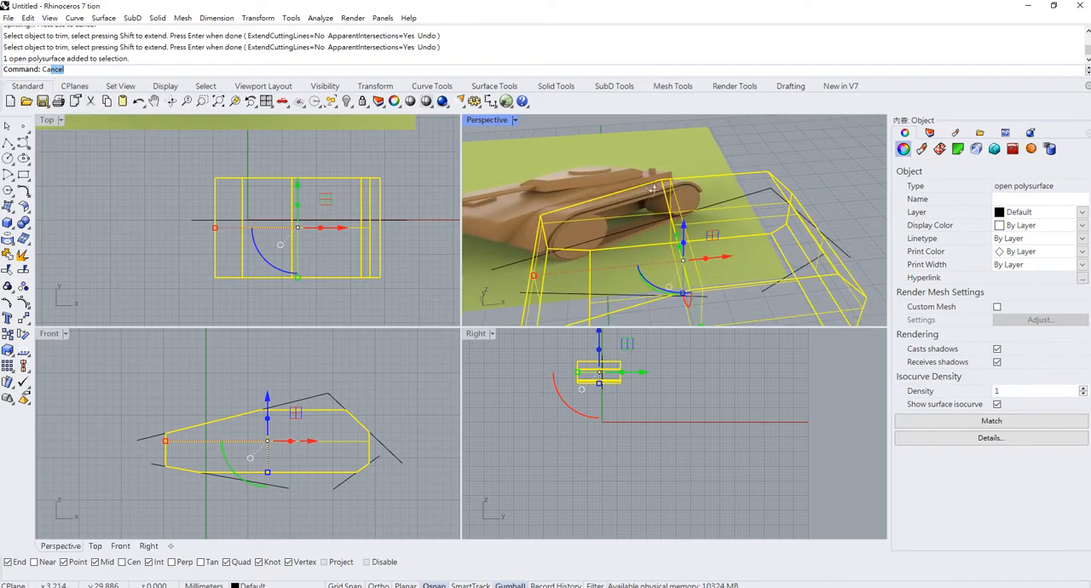
{"action": "right_click_drag", "start_coordinate": [653, 187], "coordinate": [627, 178]}
{"action": "right_click_drag", "start_coordinate": [525, 196], "coordinate": [616, 216]}
{"action": "type", "text": "Cap"}
{"action": "key", "text": "Return"}
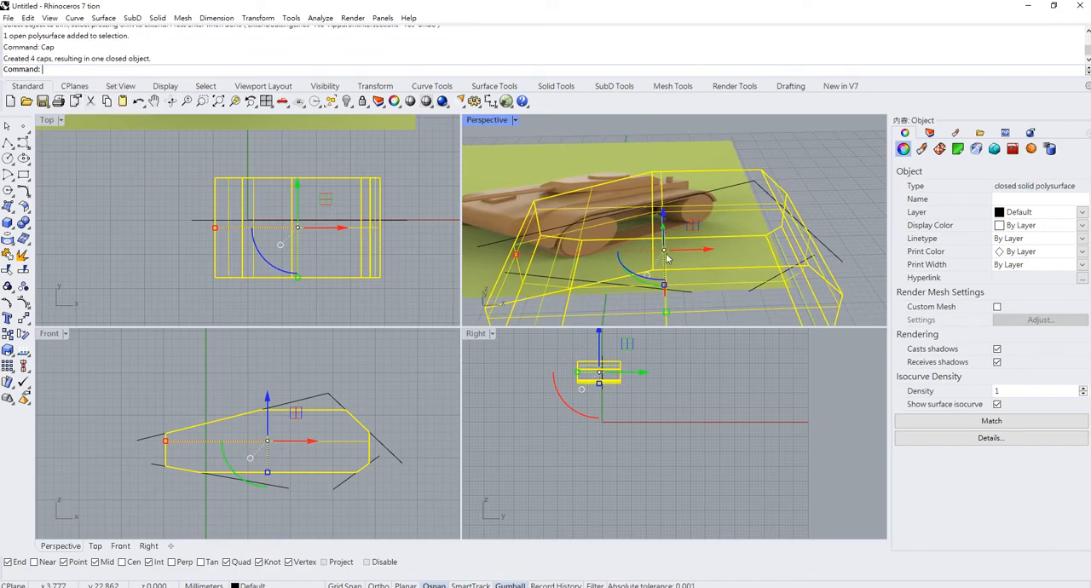
- Compare the hull with the reference tank from several angles, maximise the Perspective viewport and deselect the hull
{"action": "right_click_drag", "start_coordinate": [668, 259], "coordinate": [721, 204]}
{"action": "scroll", "coordinate": [721, 205], "scroll_direction": "down", "scroll_amount": 5}
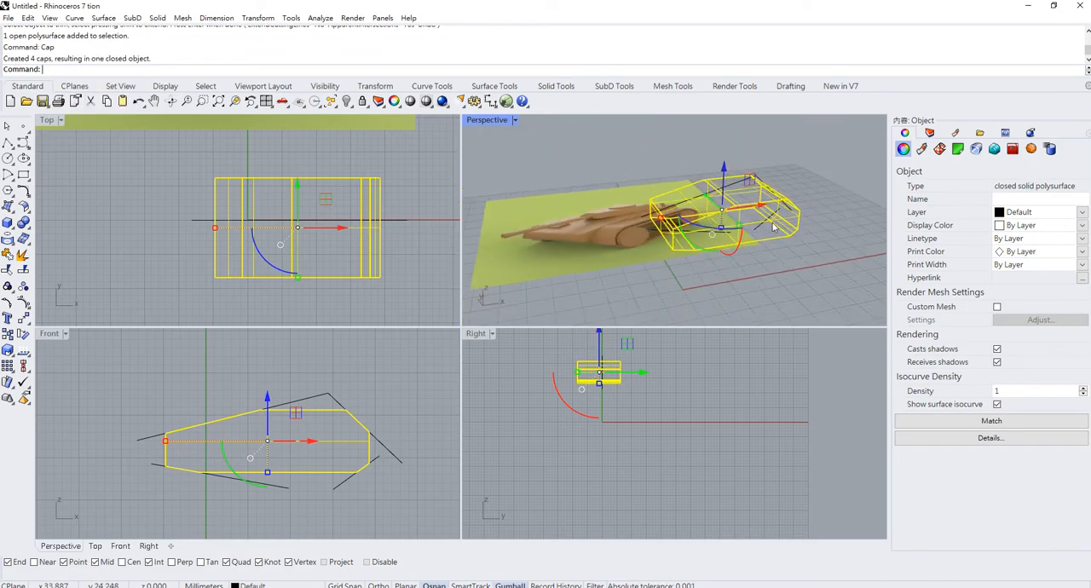
{"action": "right_click_drag", "start_coordinate": [774, 226], "coordinate": [660, 220]}
{"action": "scroll", "coordinate": [587, 207], "scroll_direction": "up", "scroll_amount": 8}
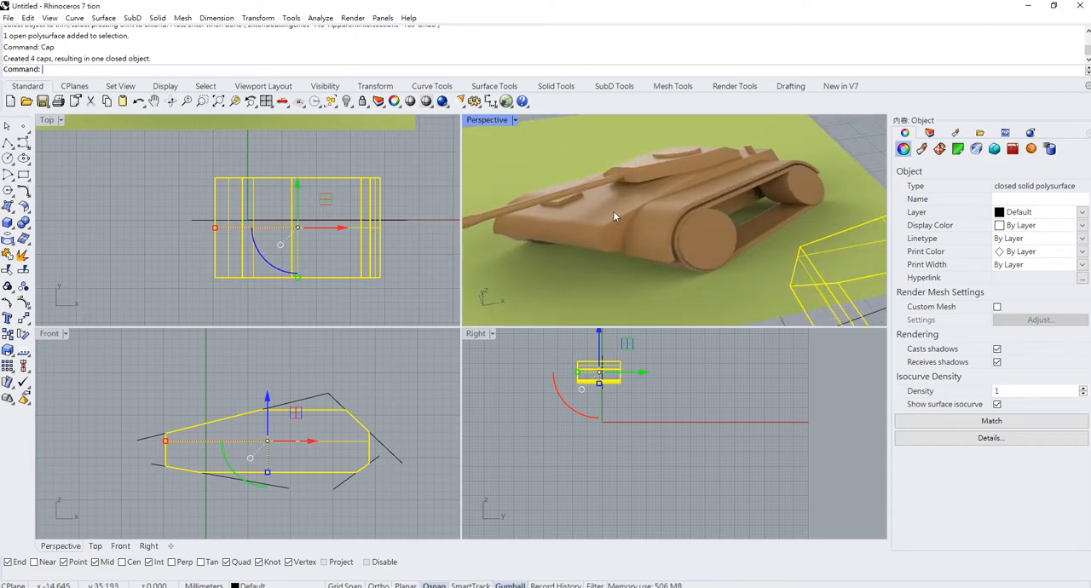
{"action": "scroll", "coordinate": [679, 231], "scroll_direction": "down", "scroll_amount": 6}
{"action": "scroll", "coordinate": [685, 278], "scroll_direction": "up", "scroll_amount": 4}
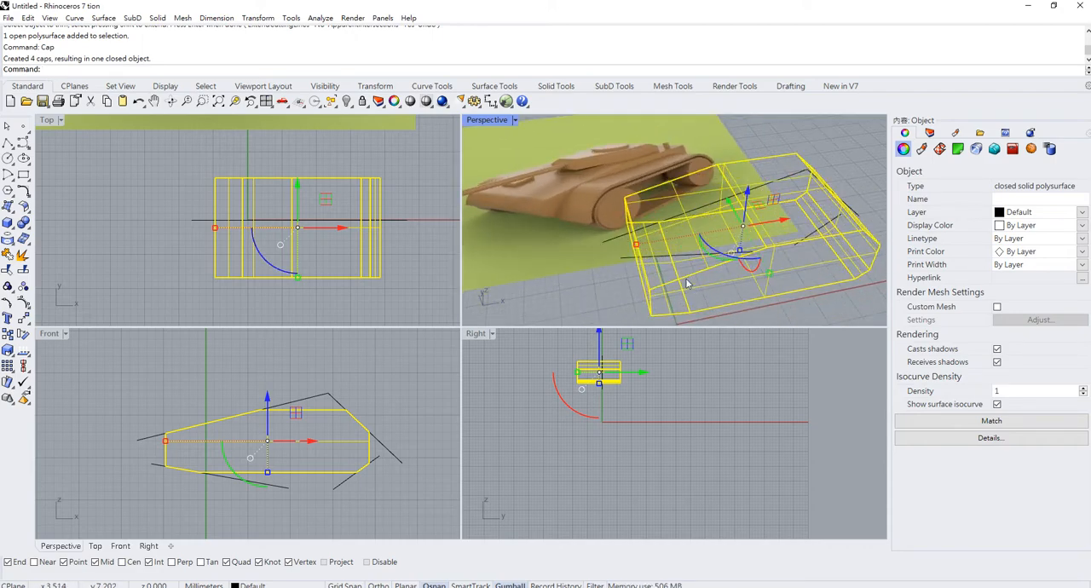
{"action": "double_click", "coordinate": [475, 122]}
{"action": "scroll", "coordinate": [483, 150], "scroll_direction": "down", "scroll_amount": 3}
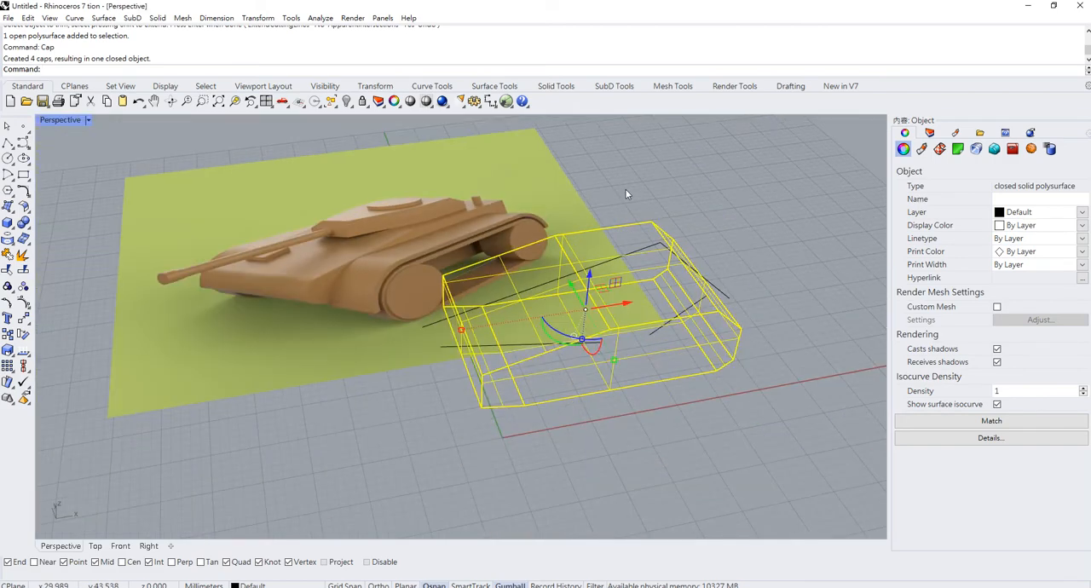
{"action": "left_click", "coordinate": [108, 197]}
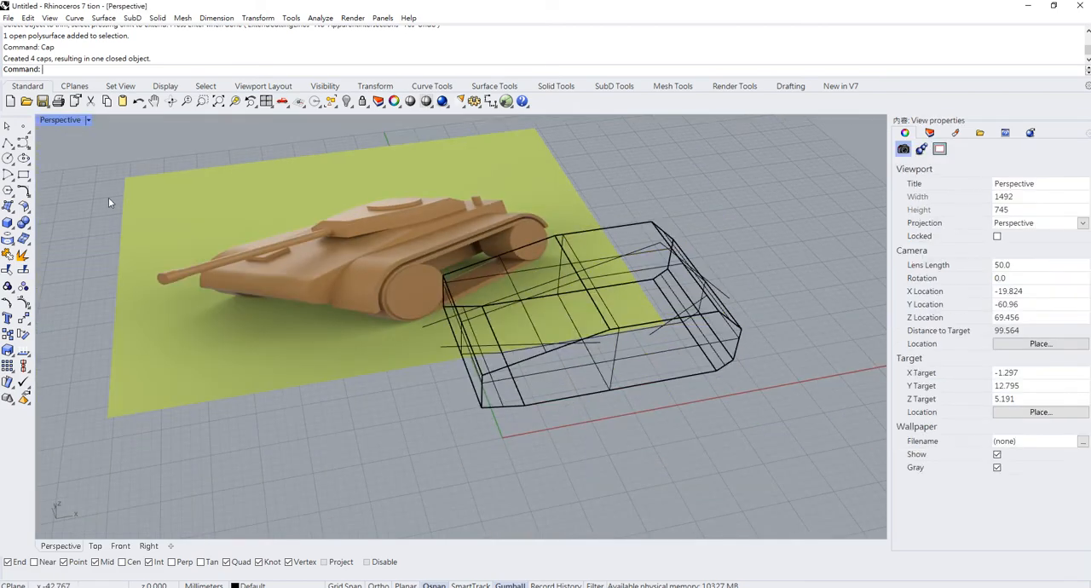
- Try to fillet the hull's vertical front face and its sloping upper front face with FilletSrf at radius 10
{"action": "left_click", "coordinate": [25, 206]}
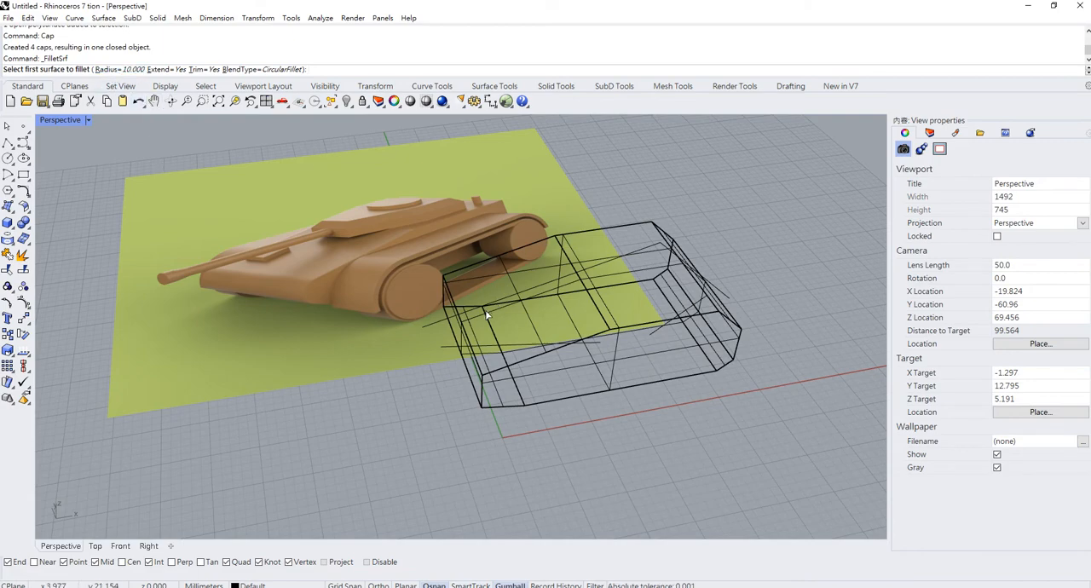
{"action": "scroll", "coordinate": [491, 332], "scroll_direction": "up", "scroll_amount": 6}
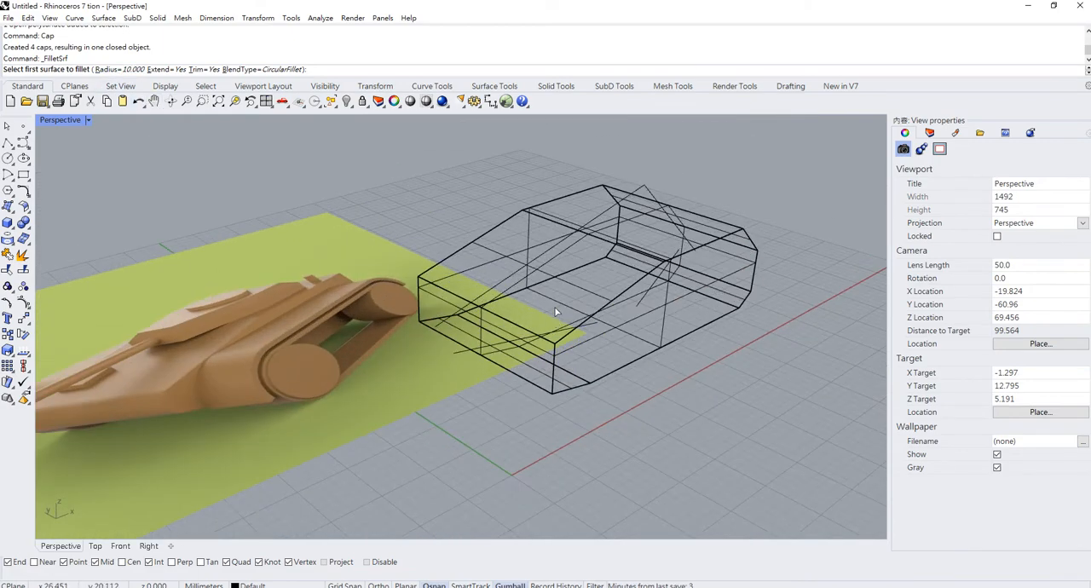
{"action": "right_click_drag", "start_coordinate": [422, 297], "coordinate": [423, 249]}
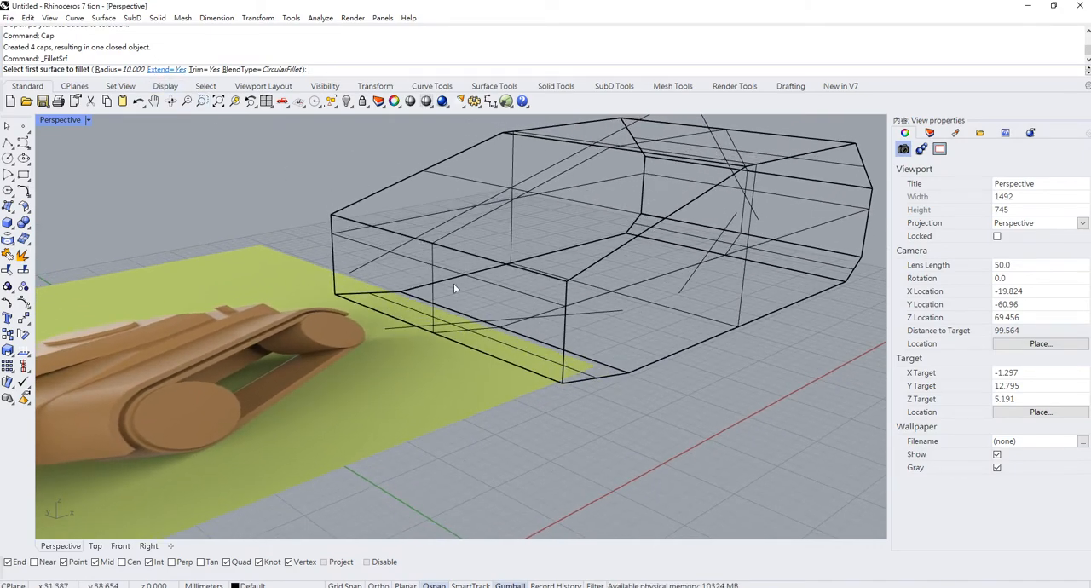
{"action": "left_click", "coordinate": [431, 268]}
{"action": "right_click_drag", "start_coordinate": [455, 226], "coordinate": [444, 243]}
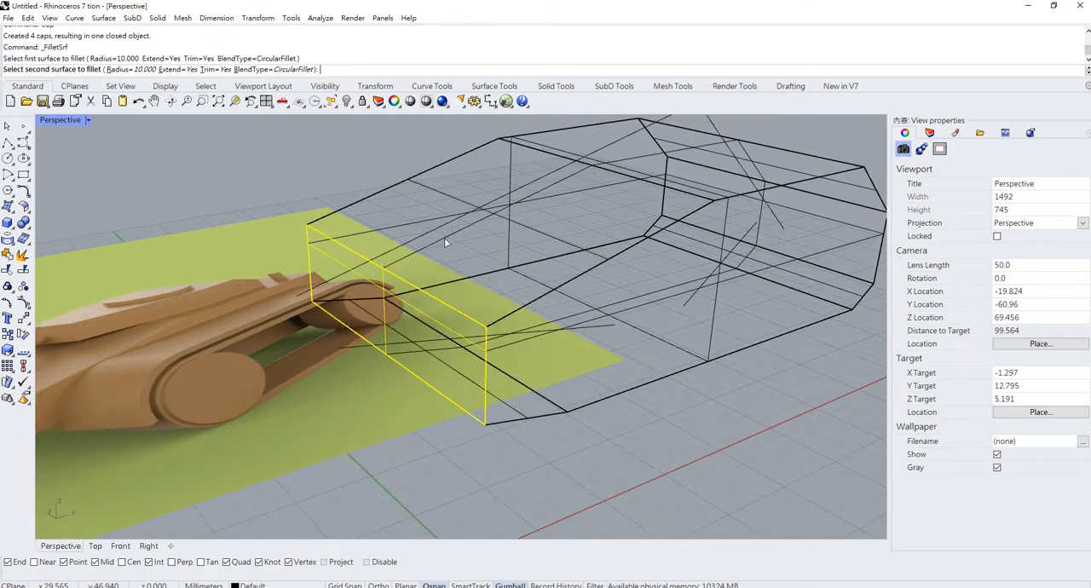
{"action": "left_click", "coordinate": [443, 241]}
- Fillet the hull's vertical front face with its sloping upper front face, setting the surface fillet radius to 3
{"action": "scroll", "coordinate": [504, 332], "scroll_direction": "up", "scroll_amount": 5}
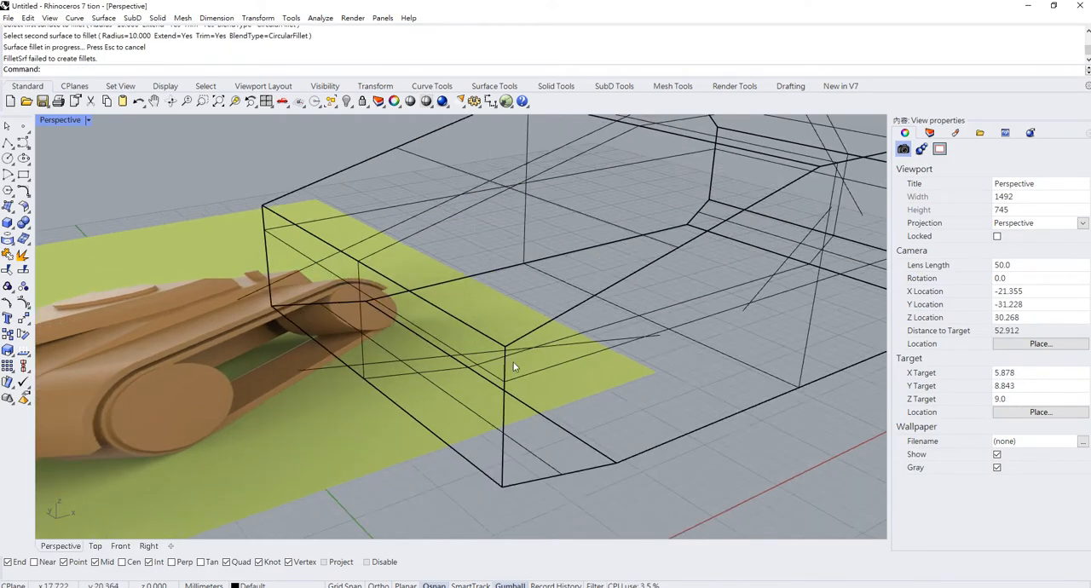
{"action": "scroll", "coordinate": [503, 333], "scroll_direction": "up", "scroll_amount": 4}
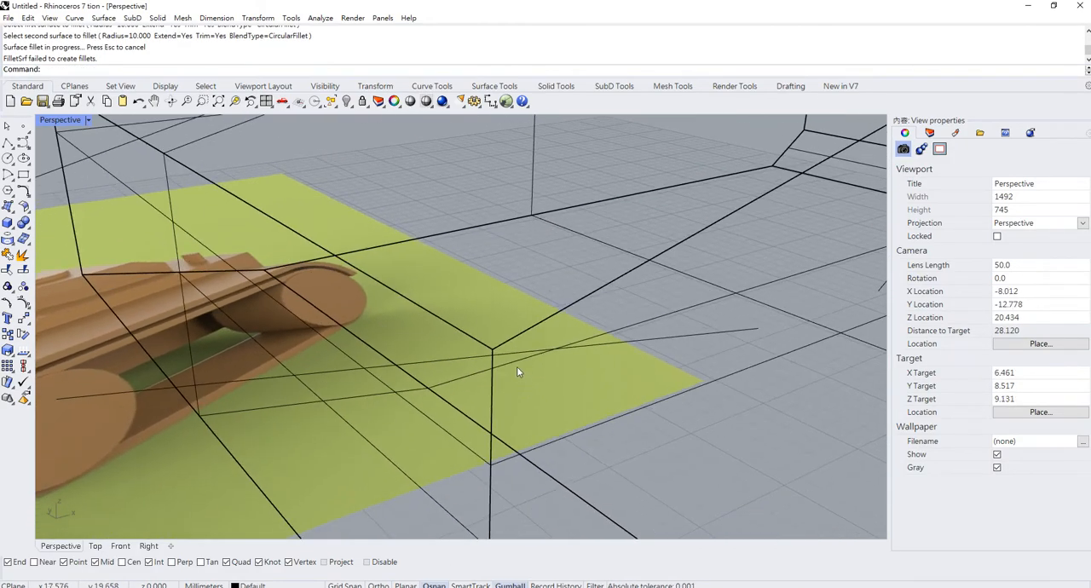
{"action": "right_click_drag", "start_coordinate": [505, 356], "coordinate": [523, 314], "text": "shift"}
{"action": "right_click", "coordinate": [524, 323]}
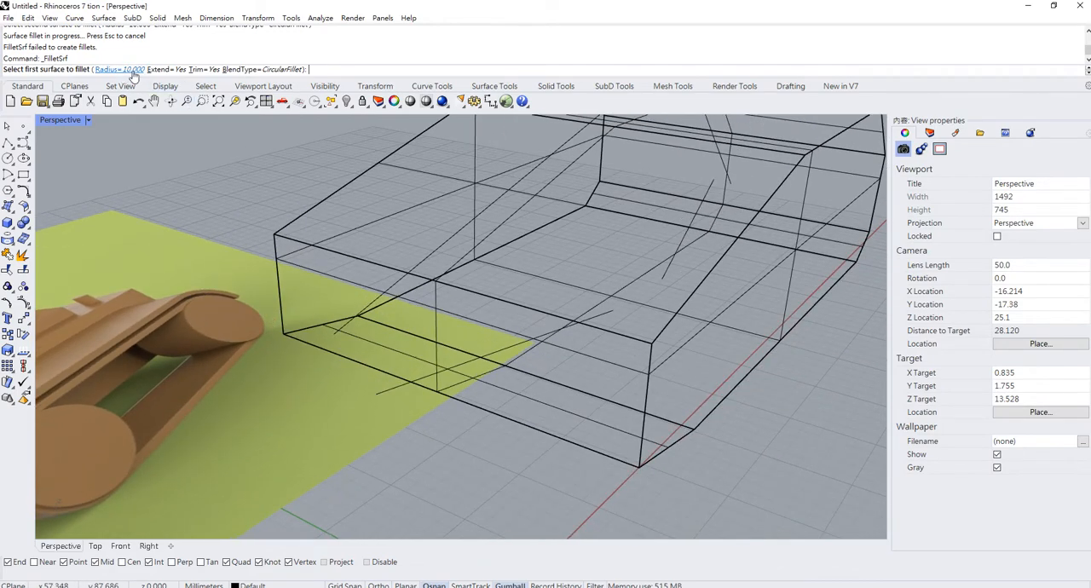
{"action": "left_click", "coordinate": [131, 71]}
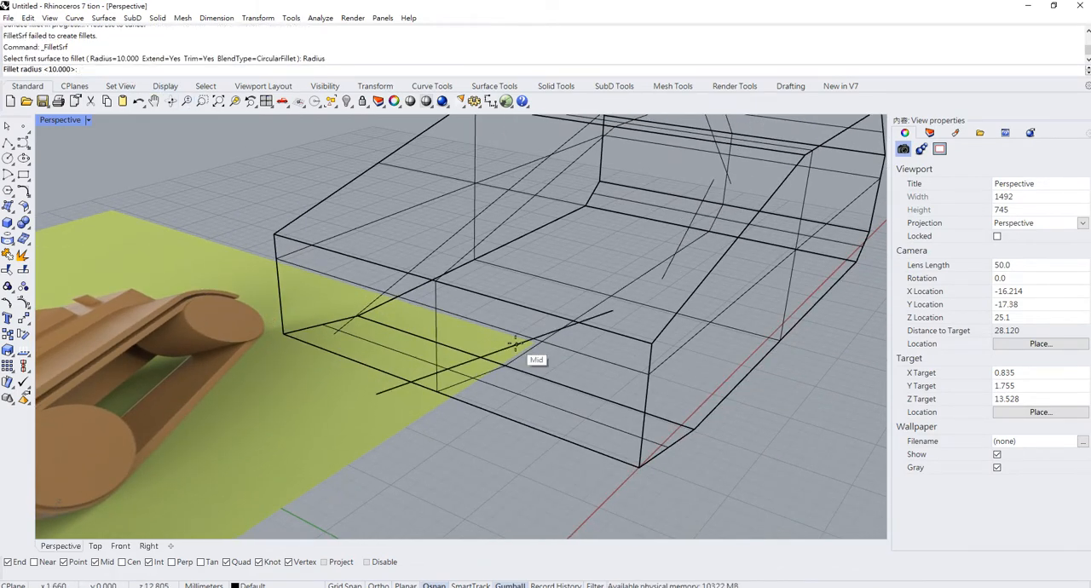
{"action": "type", "text": "3"}
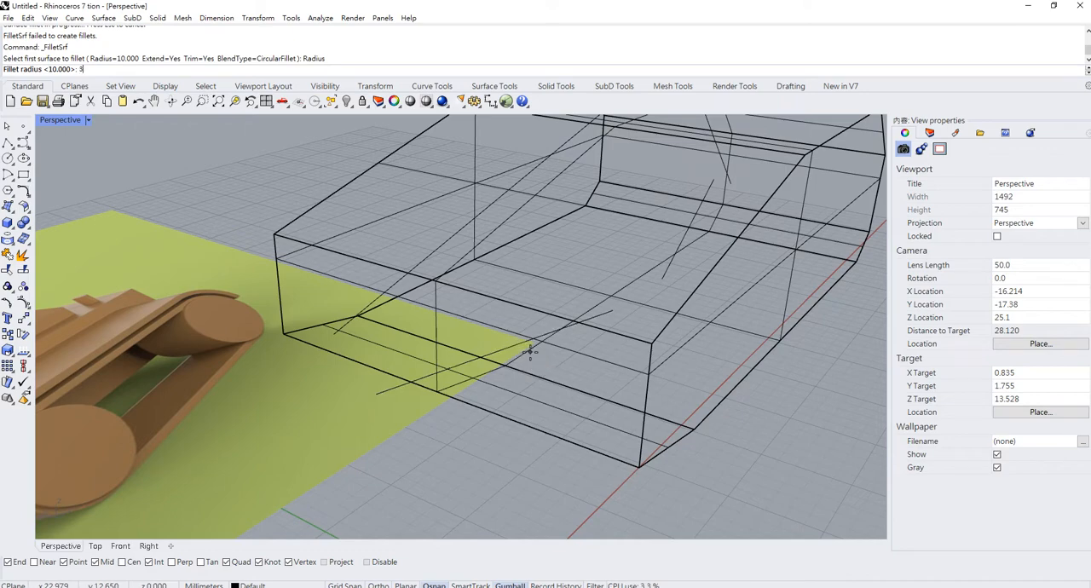
{"action": "key", "text": "Return"}
{"action": "right_click_drag", "start_coordinate": [574, 358], "coordinate": [588, 332]}
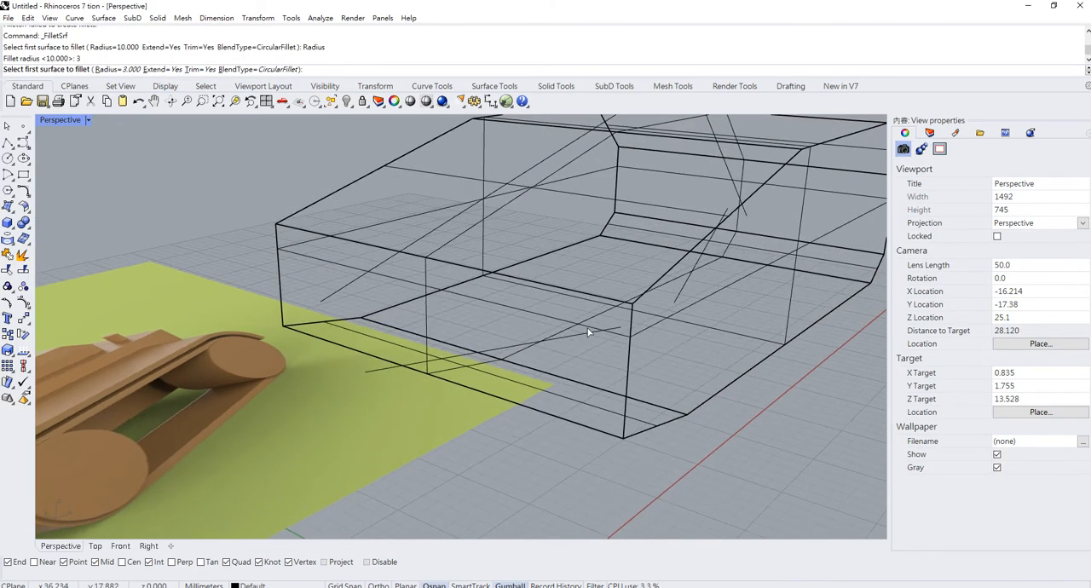
{"action": "left_click", "coordinate": [569, 320]}
{"action": "left_click", "coordinate": [463, 226]}
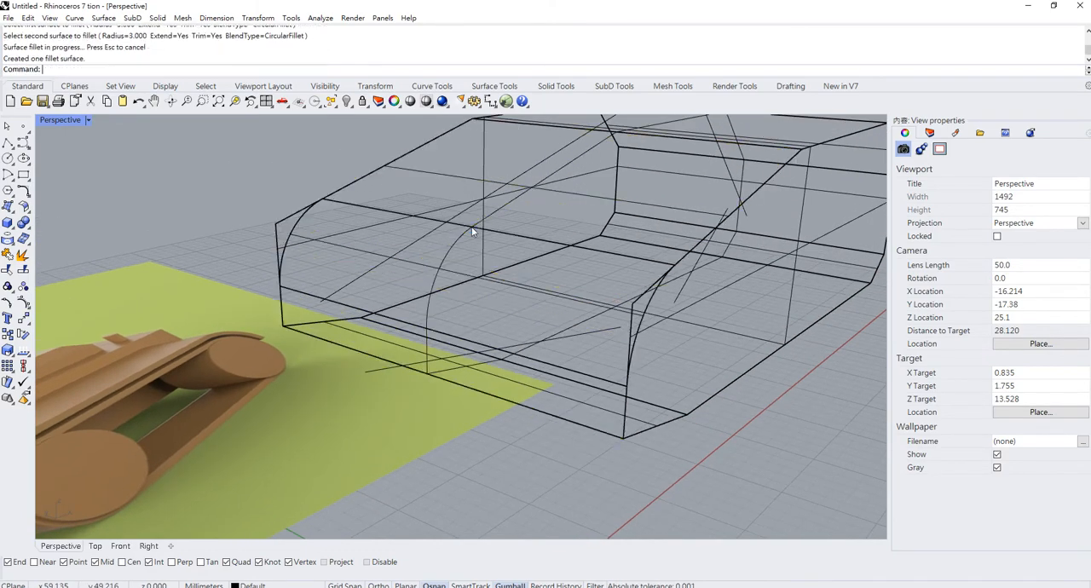
- Fillet the hull's vertical rear face with its sloping upper rear face using FilletSrf at radius 3
{"action": "right_click_drag", "start_coordinate": [463, 227], "coordinate": [571, 296]}
{"action": "key", "text": "Return"}
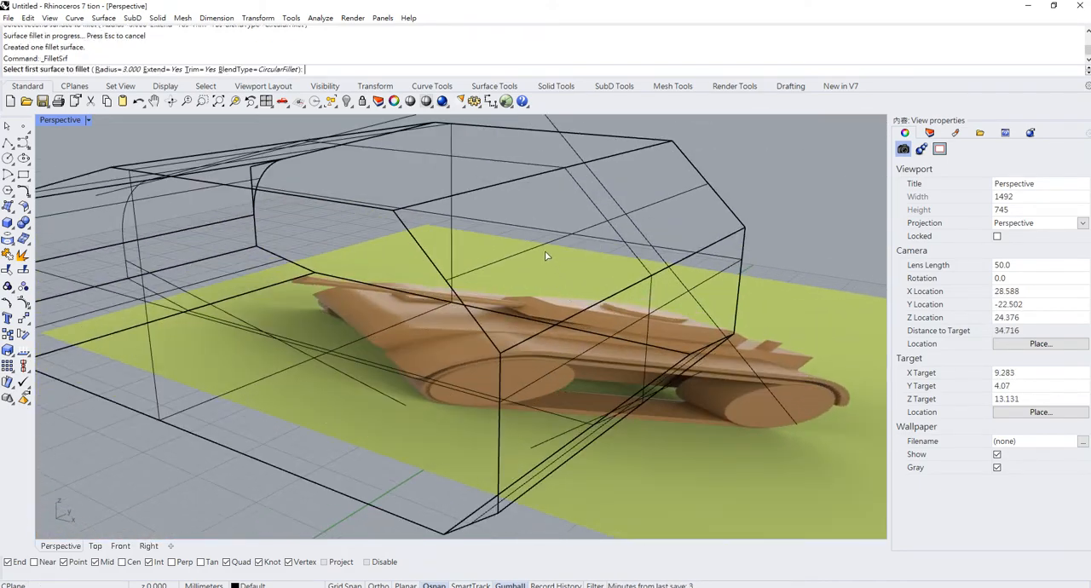
{"action": "left_click", "coordinate": [541, 249]}
{"action": "left_click", "coordinate": [652, 296]}
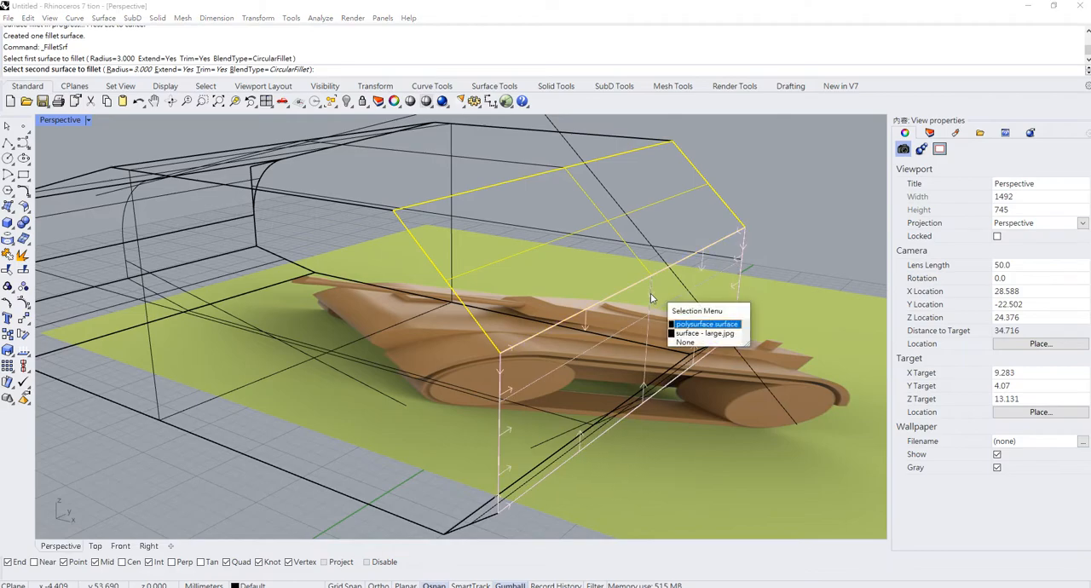
{"action": "left_click", "coordinate": [704, 326]}
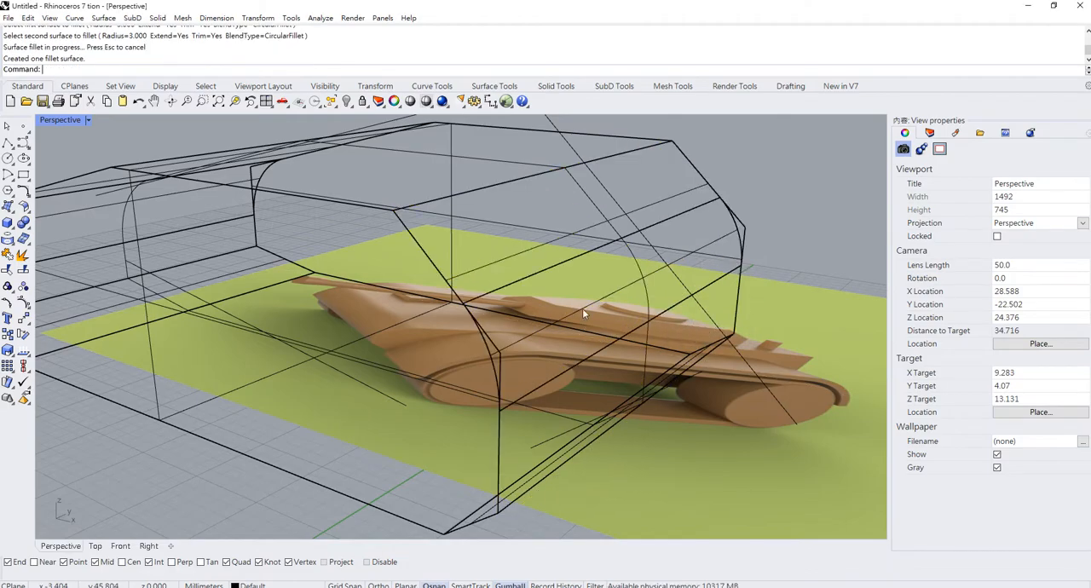
- Try to trim at the front fillet surface using the hull polysurface as the cutting object
{"action": "right_click_drag", "start_coordinate": [581, 308], "coordinate": [473, 306]}
{"action": "scroll", "coordinate": [472, 307], "scroll_direction": "up", "scroll_amount": 5}
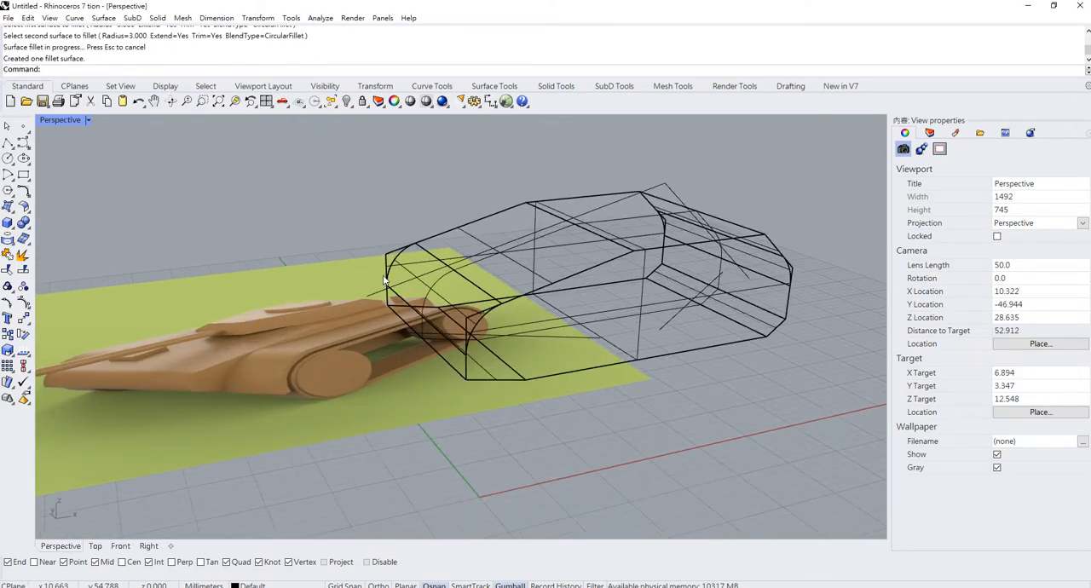
{"action": "left_click", "coordinate": [393, 246]}
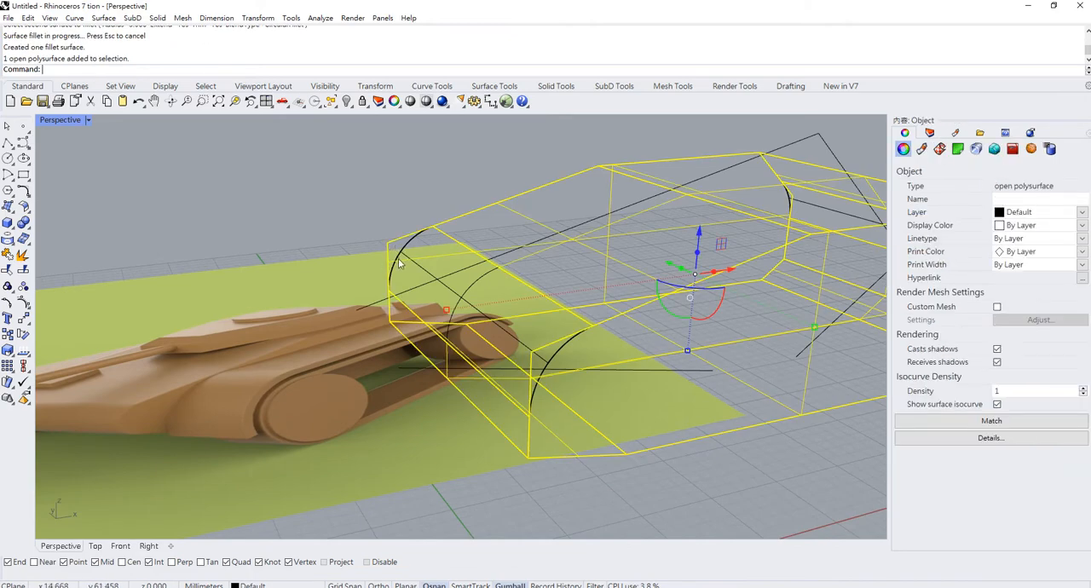
{"action": "left_click", "coordinate": [8, 269]}
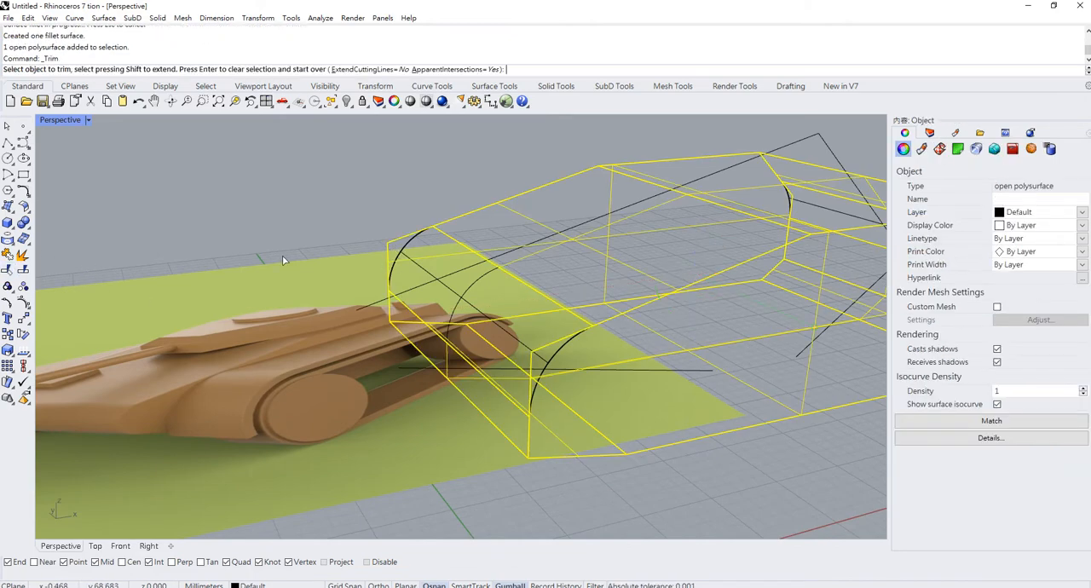
{"action": "left_click", "coordinate": [411, 254]}
{"action": "left_click", "coordinate": [447, 286]}
{"action": "scroll", "coordinate": [447, 285], "scroll_direction": "down", "scroll_amount": 2}
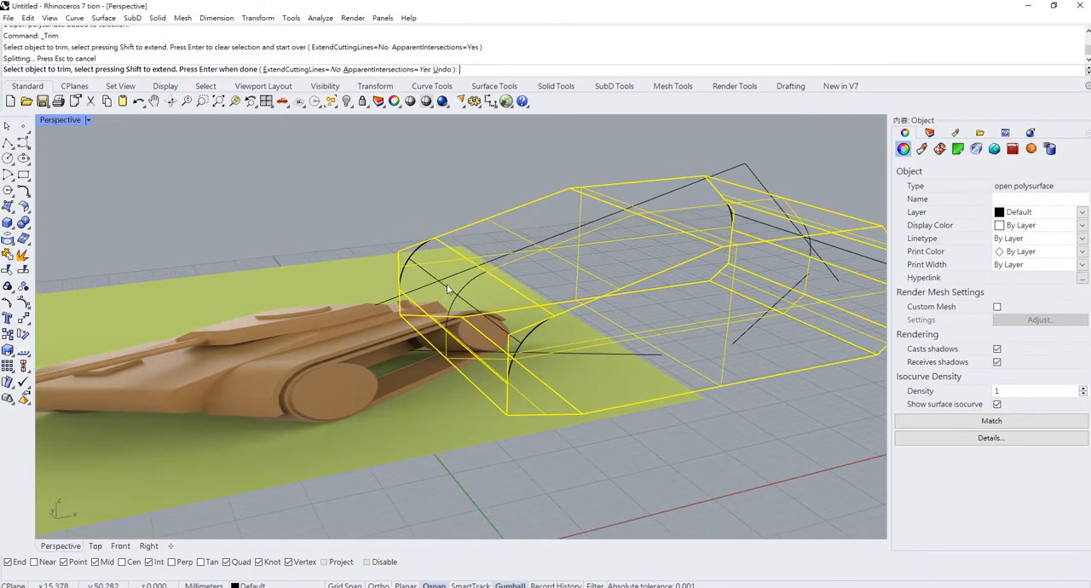
{"action": "key", "text": "Return"}
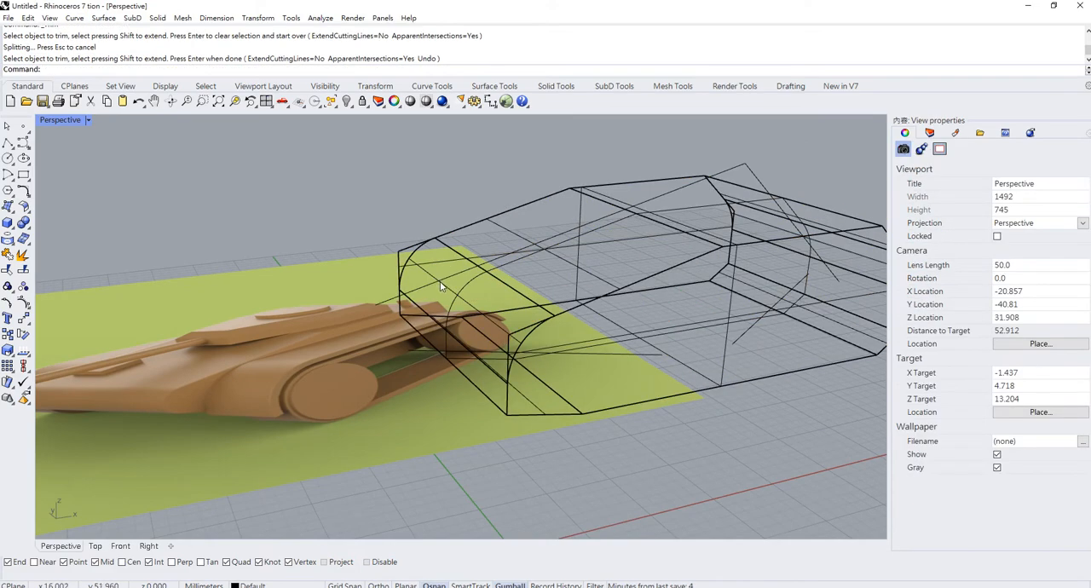
- Trim away the hull's sharp front corner, using the front and rear fillet surfaces as cutting objects
{"action": "key", "text": "Return"}
{"action": "left_click", "coordinate": [431, 274]}
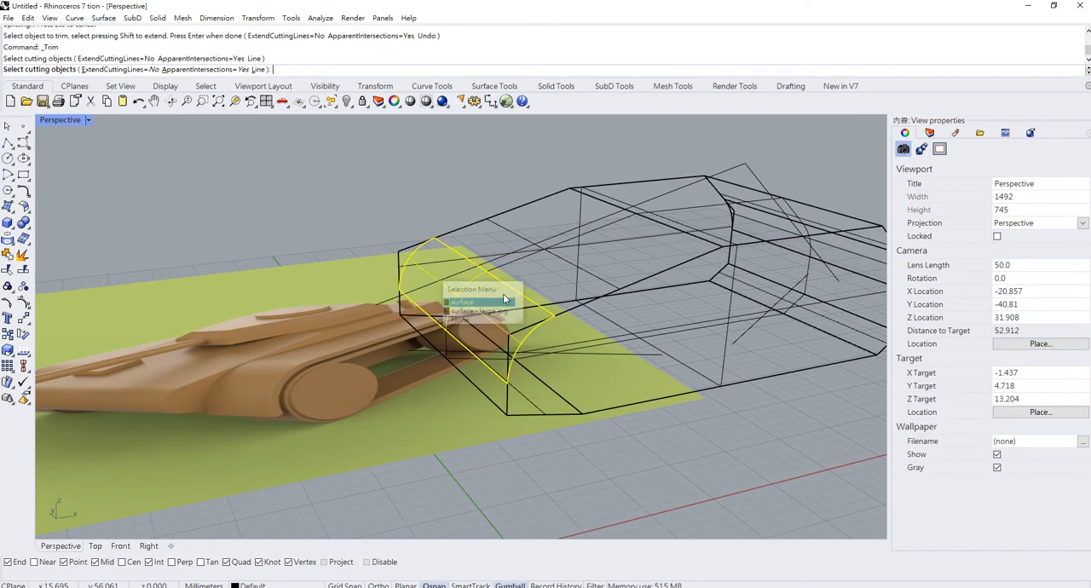
{"action": "left_click", "coordinate": [504, 299]}
{"action": "right_click_drag", "start_coordinate": [504, 299], "coordinate": [569, 305]}
{"action": "left_click", "coordinate": [823, 310]}
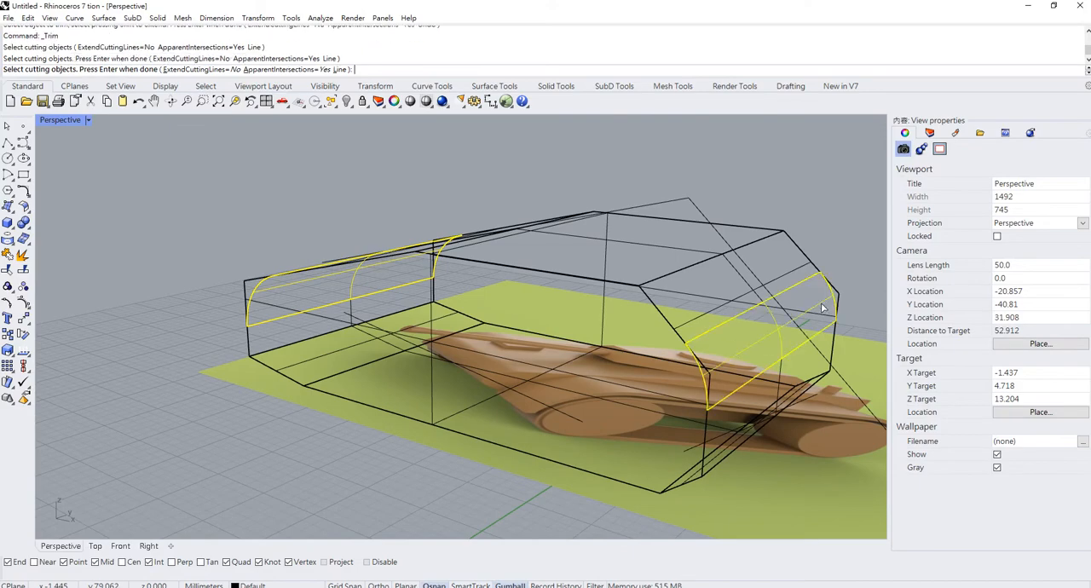
{"action": "key", "text": "Return"}
{"action": "scroll", "coordinate": [238, 278], "scroll_direction": "up", "scroll_amount": 4}
{"action": "left_click", "coordinate": [255, 288]}
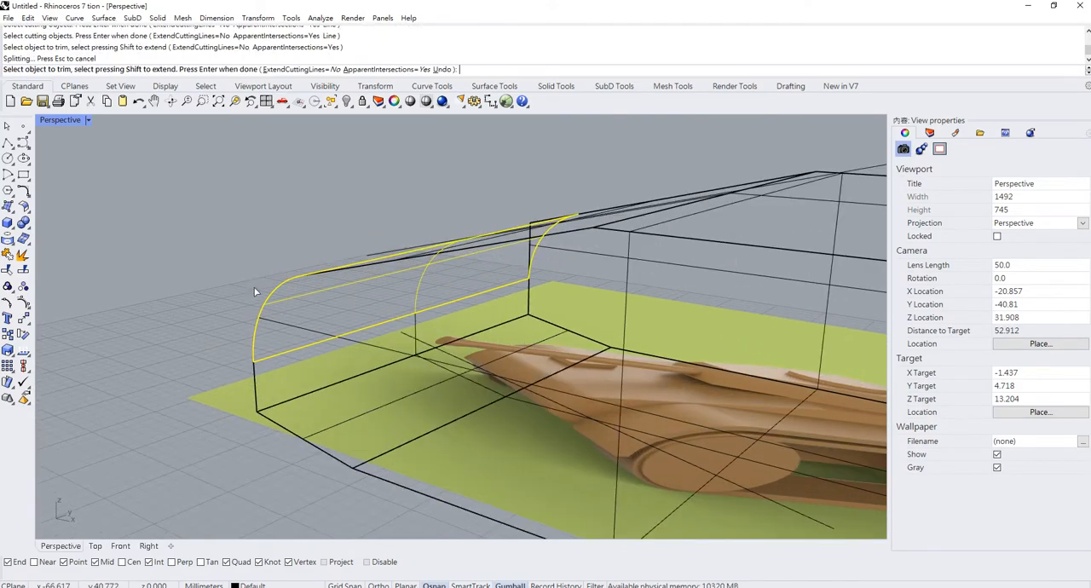
{"action": "right_click_drag", "start_coordinate": [257, 292], "coordinate": [443, 277]}
{"action": "left_click", "coordinate": [512, 219]}
{"action": "scroll", "coordinate": [210, 290], "scroll_direction": "down", "scroll_amount": 5}
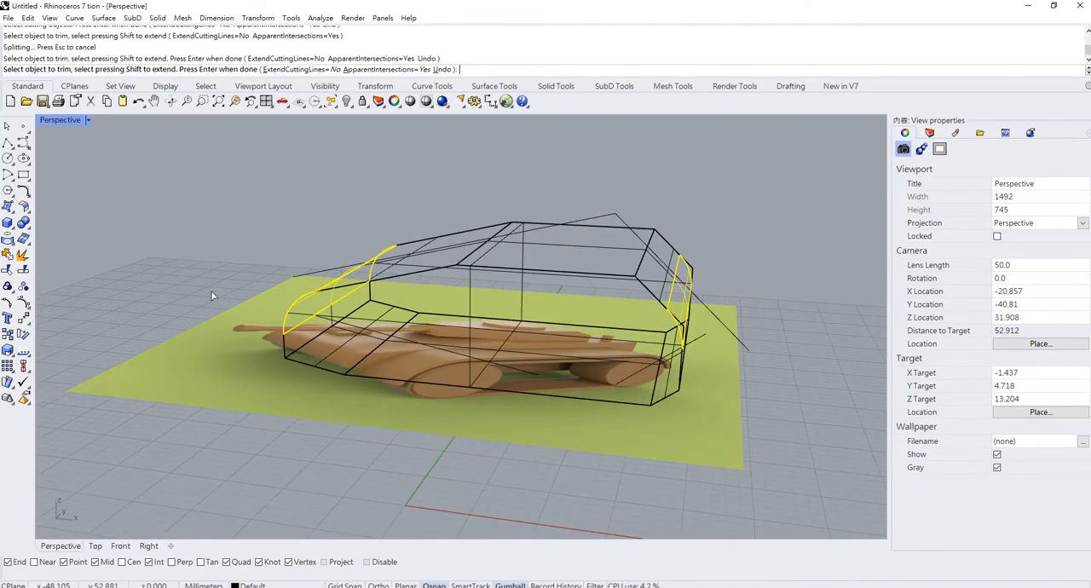
- Trim away the hull's sharp rear corner outside the rear fillet surface and finish the trim
{"action": "scroll", "coordinate": [694, 277], "scroll_direction": "up", "scroll_amount": 5}
{"action": "left_click", "coordinate": [710, 261]}
{"action": "right_click_drag", "start_coordinate": [727, 312], "coordinate": [743, 281]}
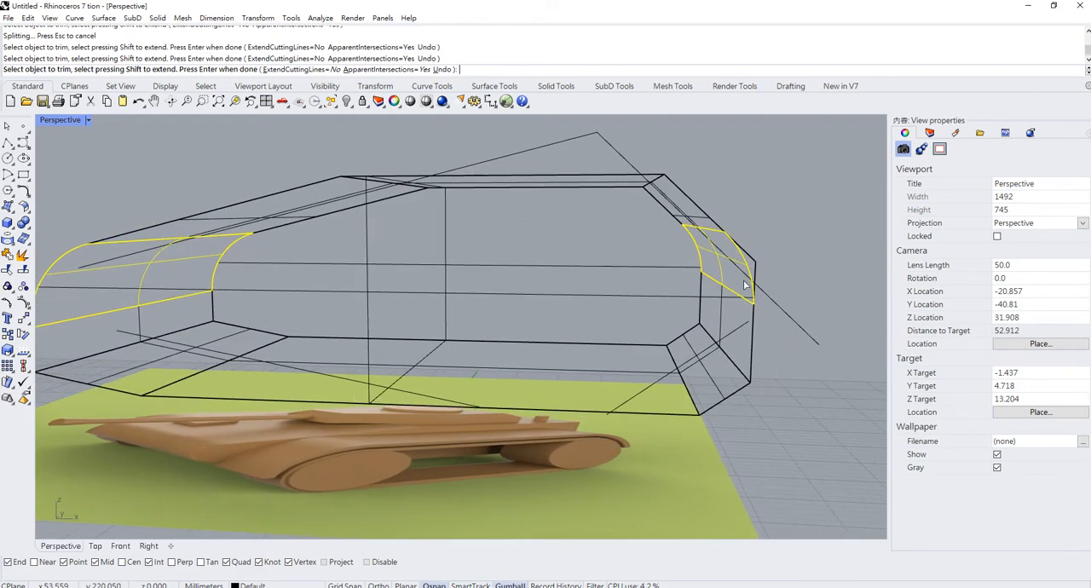
{"action": "left_click", "coordinate": [754, 260]}
{"action": "key", "text": "Return"}
- Join the trimmed hull and its two fillet surfaces into one polysurface, then deselect it
{"action": "scroll", "coordinate": [479, 293], "scroll_direction": "down", "scroll_amount": 6}
{"action": "right_click_drag", "start_coordinate": [479, 293], "coordinate": [511, 448]}
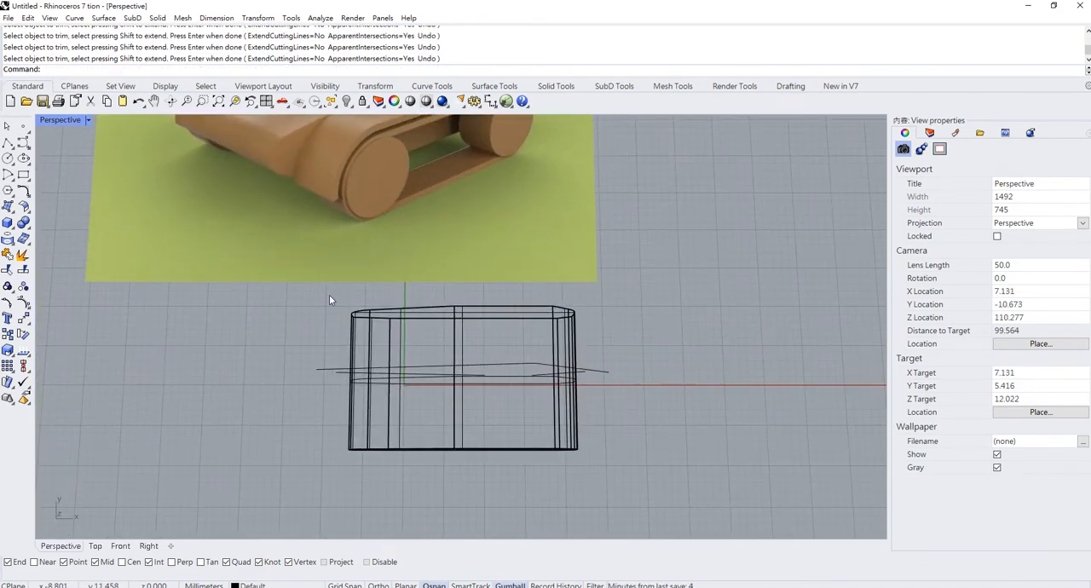
{"action": "left_click_drag", "start_coordinate": [329, 295], "coordinate": [588, 485]}
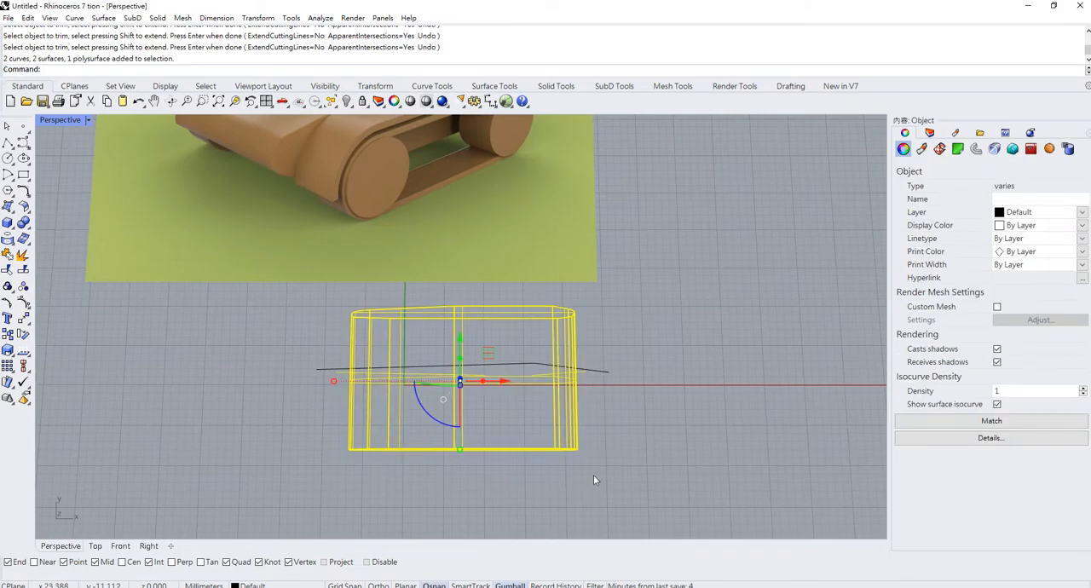
{"action": "key", "text": "ctrl+j"}
{"action": "left_click", "coordinate": [593, 480]}
{"action": "right_click_drag", "start_coordinate": [594, 479], "coordinate": [620, 375]}
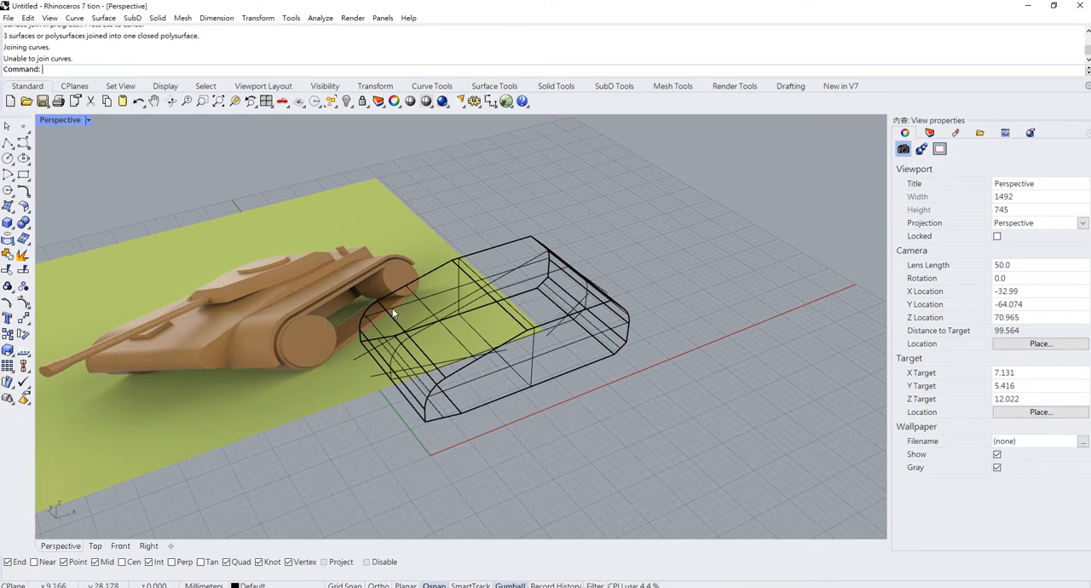
- Create a low rectangular box on the ground plane beside the hull for the turret
{"action": "left_click", "coordinate": [7, 222]}
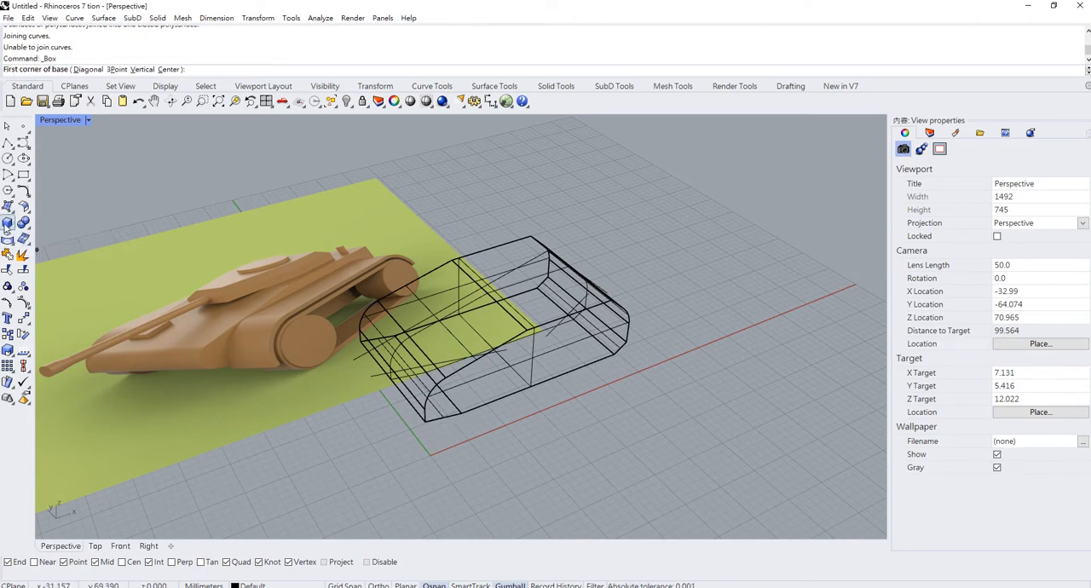
{"action": "left_click", "coordinate": [506, 422]}
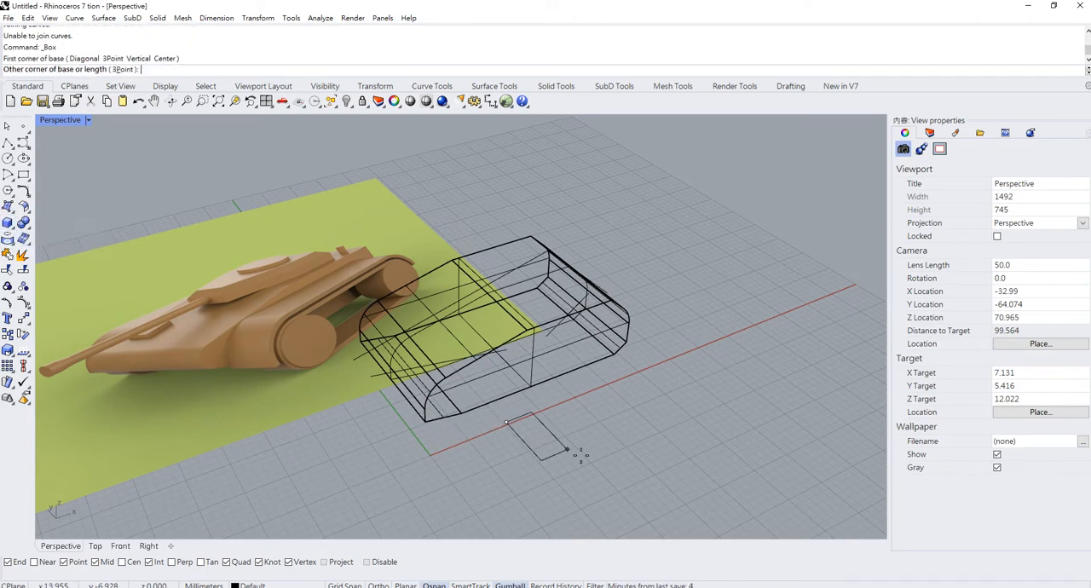
{"action": "left_click", "coordinate": [686, 436]}
{"action": "left_click", "coordinate": [624, 438]}
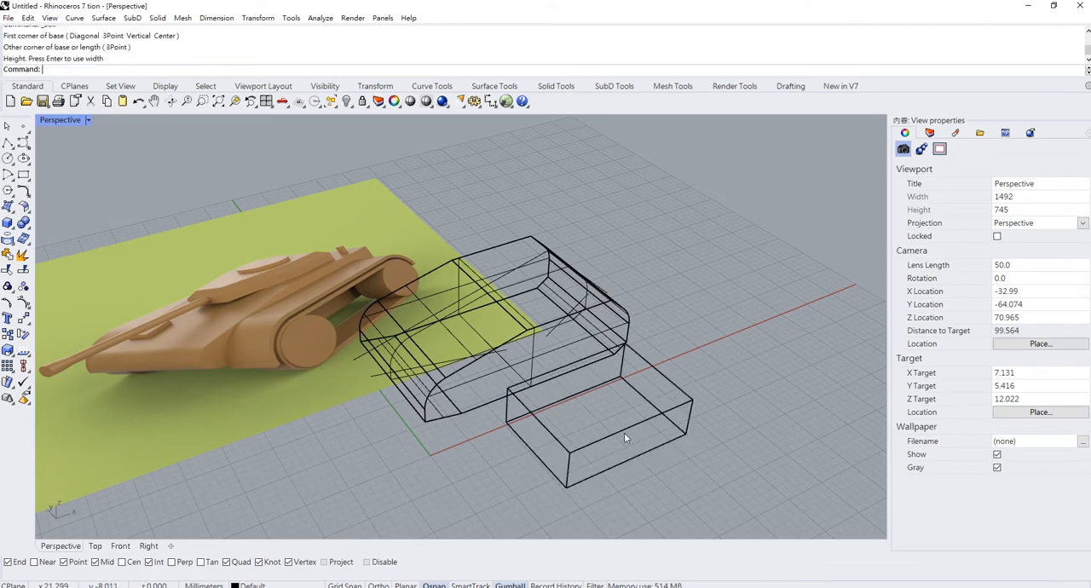
- Move the box from its bottom front edge midpoint to the midpoint of the hull's top rear edge, with Perspective display set to Shaded
{"action": "right_click_drag", "start_coordinate": [623, 438], "coordinate": [607, 365]}
{"action": "left_click", "coordinate": [617, 440]}
{"action": "type", "text": "Move"}
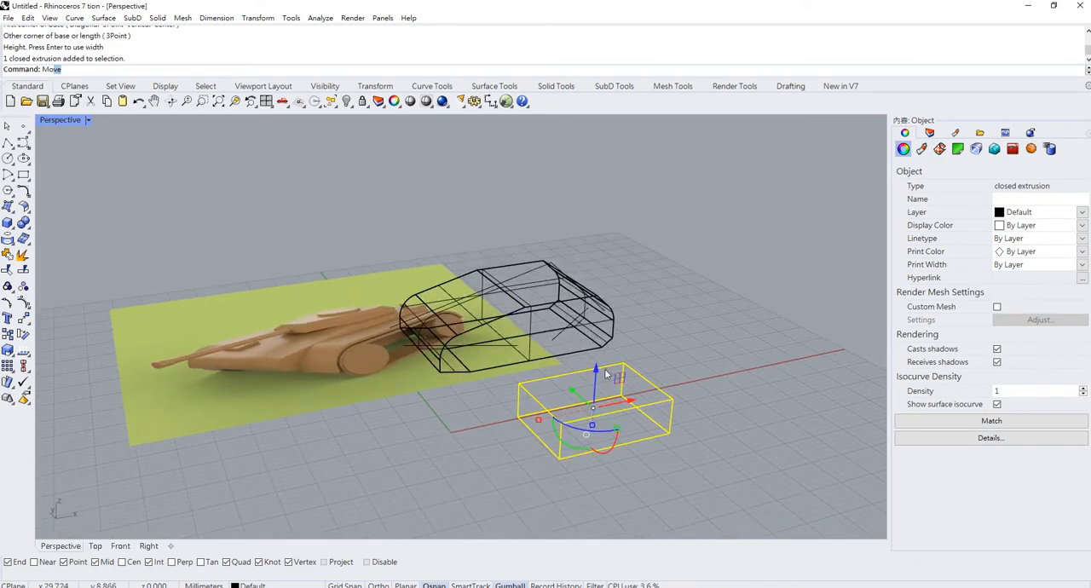
{"action": "key", "text": "Return"}
{"action": "left_click", "coordinate": [537, 436]}
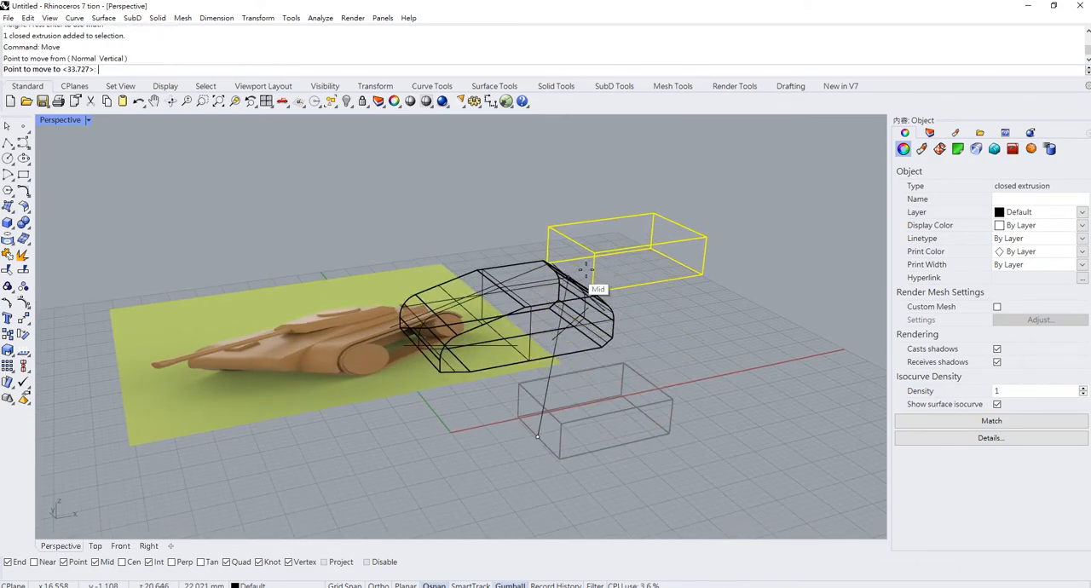
{"action": "right_click_drag", "start_coordinate": [586, 270], "coordinate": [645, 332]}
{"action": "scroll", "coordinate": [577, 266], "scroll_direction": "up", "scroll_amount": 4}
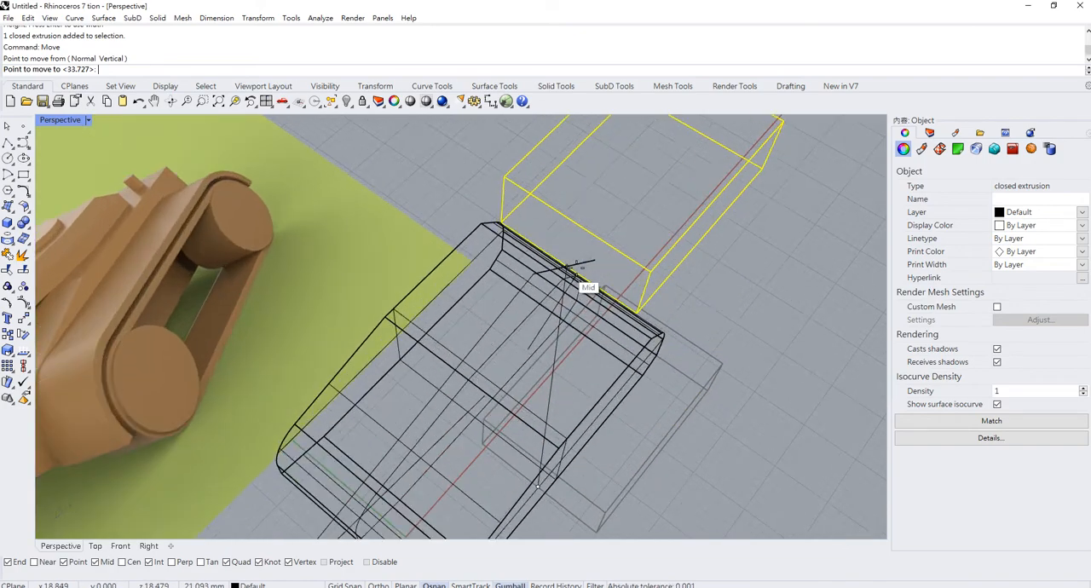
{"action": "right_click_drag", "start_coordinate": [580, 265], "coordinate": [522, 181]}
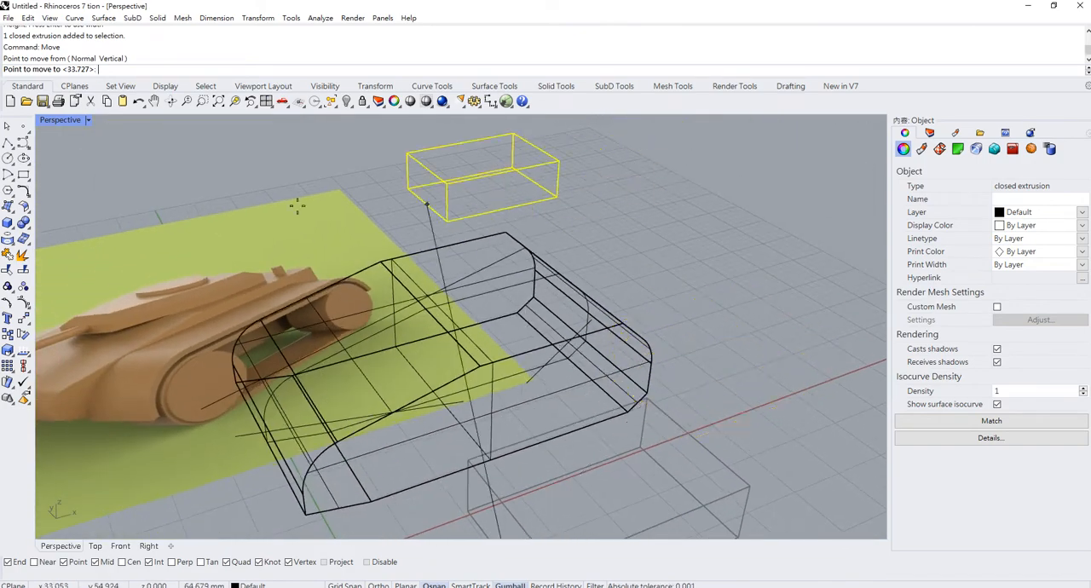
{"action": "left_click", "coordinate": [87, 120]}
{"action": "left_click", "coordinate": [72, 173]}
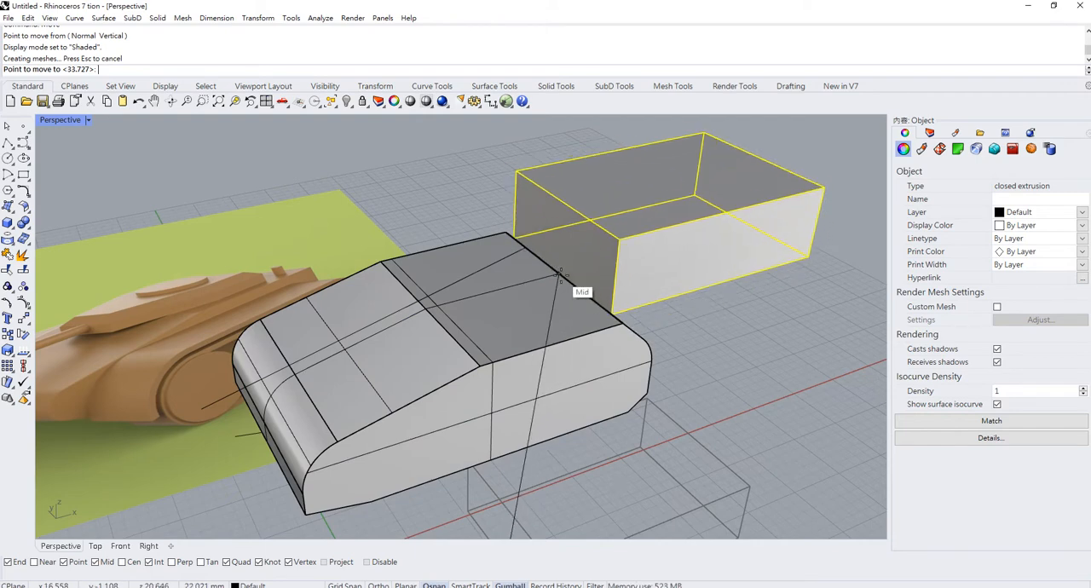
{"action": "left_click", "coordinate": [559, 273]}
- Slide the turret box forward over the hull's top and scale it narrower across the hull's width
{"action": "right_click_drag", "start_coordinate": [559, 275], "coordinate": [692, 236]}
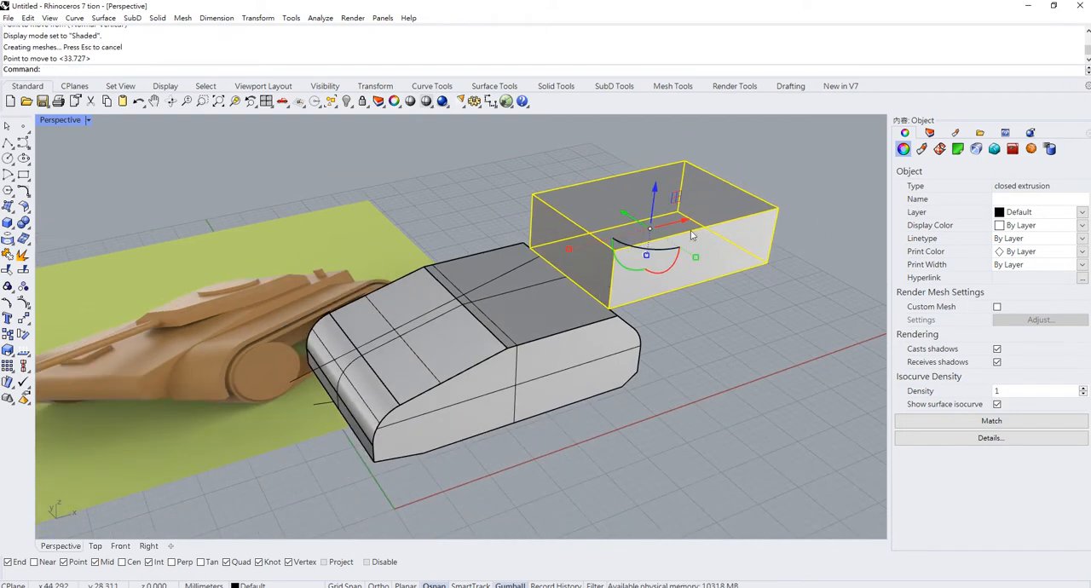
{"action": "left_click_drag", "start_coordinate": [692, 222], "coordinate": [537, 249]}
{"action": "right_click_drag", "start_coordinate": [537, 249], "coordinate": [563, 338]}
{"action": "left_click_drag", "start_coordinate": [567, 335], "coordinate": [556, 328]}
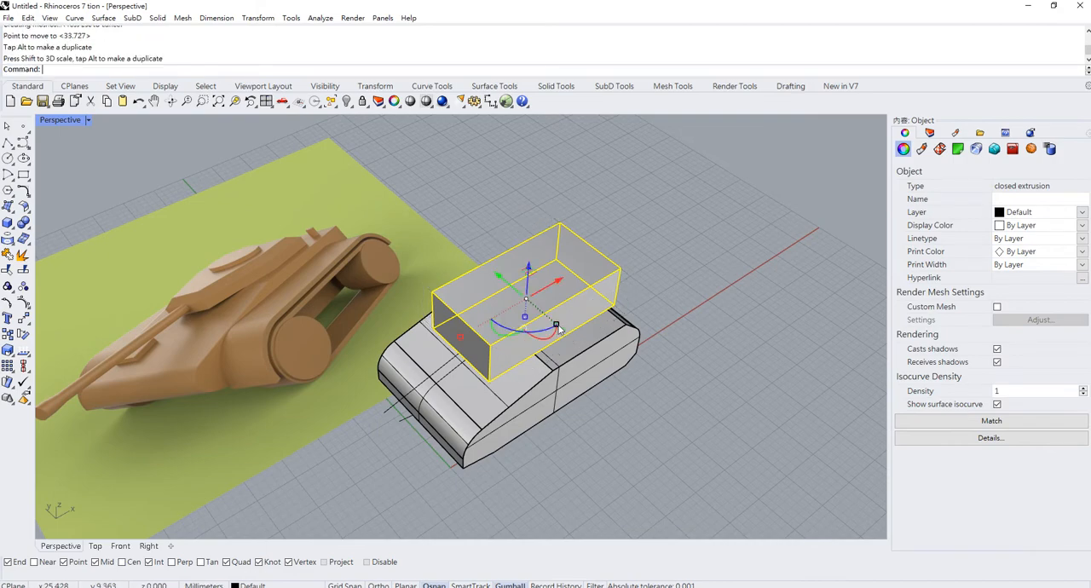
- Scale down the turret box's height and length, and shift it slightly toward the hull's rear
{"action": "right_click_drag", "start_coordinate": [555, 328], "coordinate": [483, 313]}
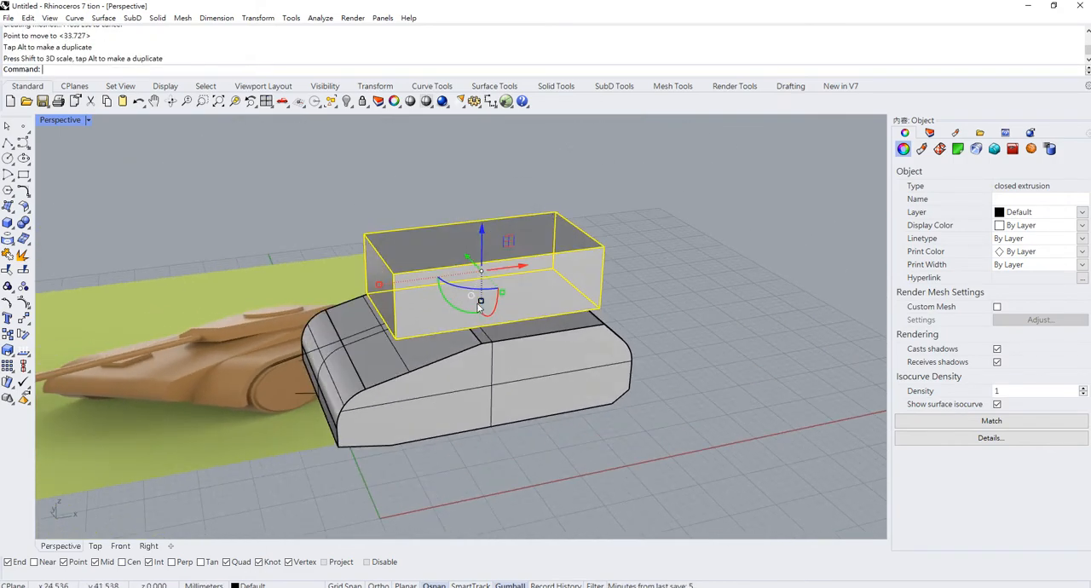
{"action": "left_click_drag", "start_coordinate": [476, 302], "coordinate": [485, 298]}
{"action": "right_click_drag", "start_coordinate": [486, 298], "coordinate": [356, 308]}
{"action": "left_click_drag", "start_coordinate": [343, 300], "coordinate": [367, 298]}
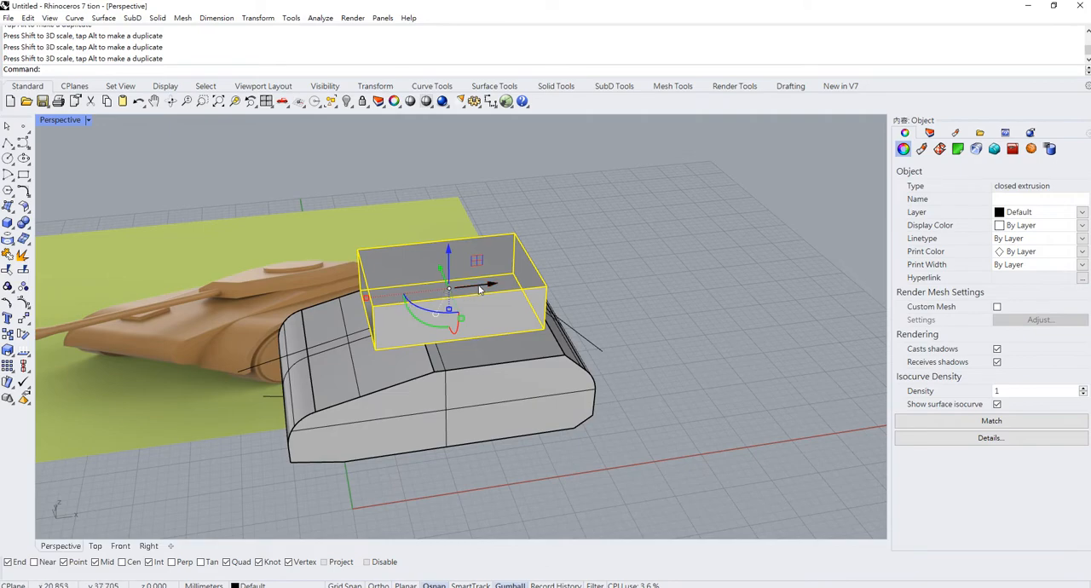
{"action": "left_click_drag", "start_coordinate": [480, 290], "coordinate": [503, 278]}
{"action": "right_click_drag", "start_coordinate": [504, 278], "coordinate": [525, 319]}
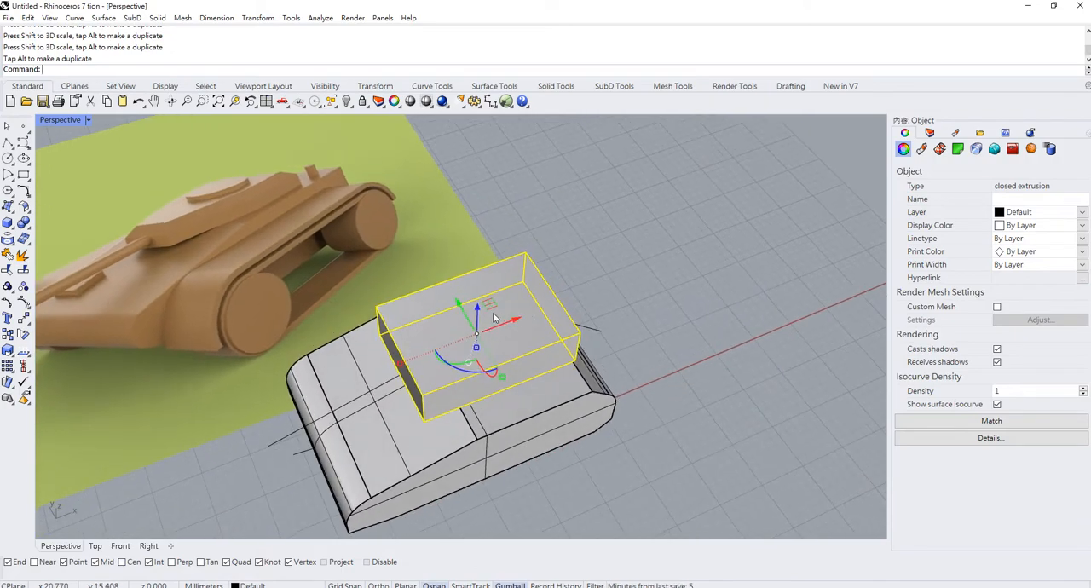
- Examine the turret's shape in the reference tank picture and compare it with the turret box on the hull
{"action": "scroll", "coordinate": [454, 344], "scroll_direction": "down", "scroll_amount": 2}
{"action": "right_click_drag", "start_coordinate": [454, 344], "coordinate": [596, 334], "text": "shift"}
{"action": "scroll", "coordinate": [343, 249], "scroll_direction": "up", "scroll_amount": 4}
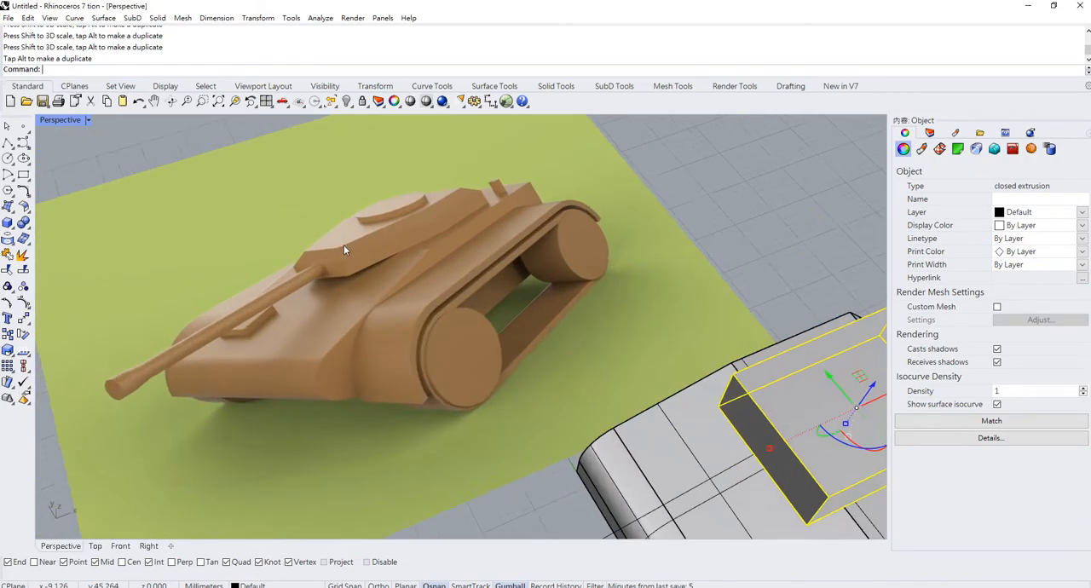
{"action": "scroll", "coordinate": [345, 247], "scroll_direction": "up", "scroll_amount": 3}
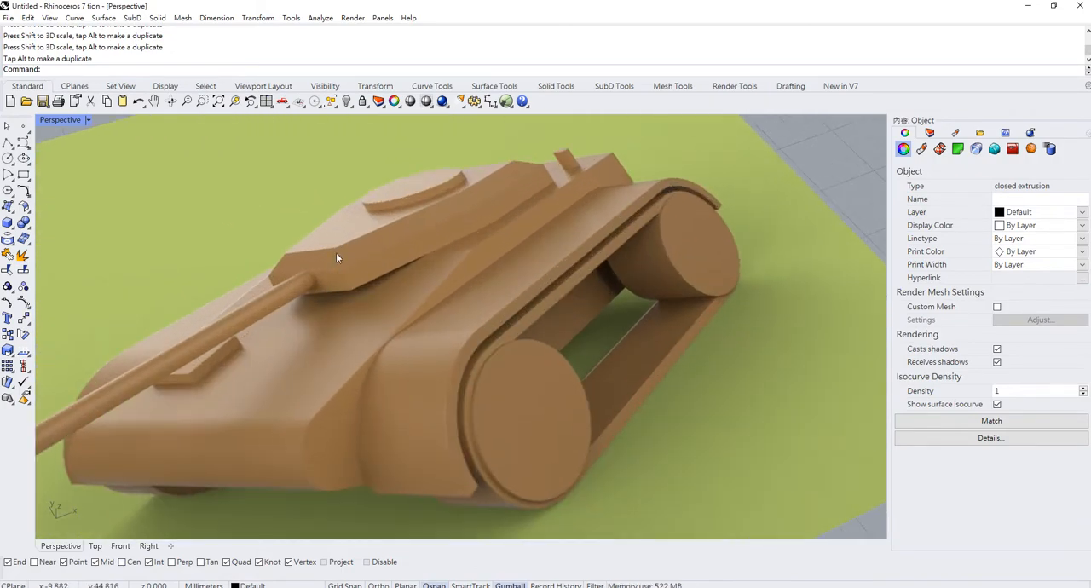
{"action": "scroll", "coordinate": [336, 256], "scroll_direction": "down", "scroll_amount": 4}
{"action": "scroll", "coordinate": [434, 305], "scroll_direction": "down", "scroll_amount": 2}
{"action": "scroll", "coordinate": [700, 423], "scroll_direction": "up", "scroll_amount": 3}
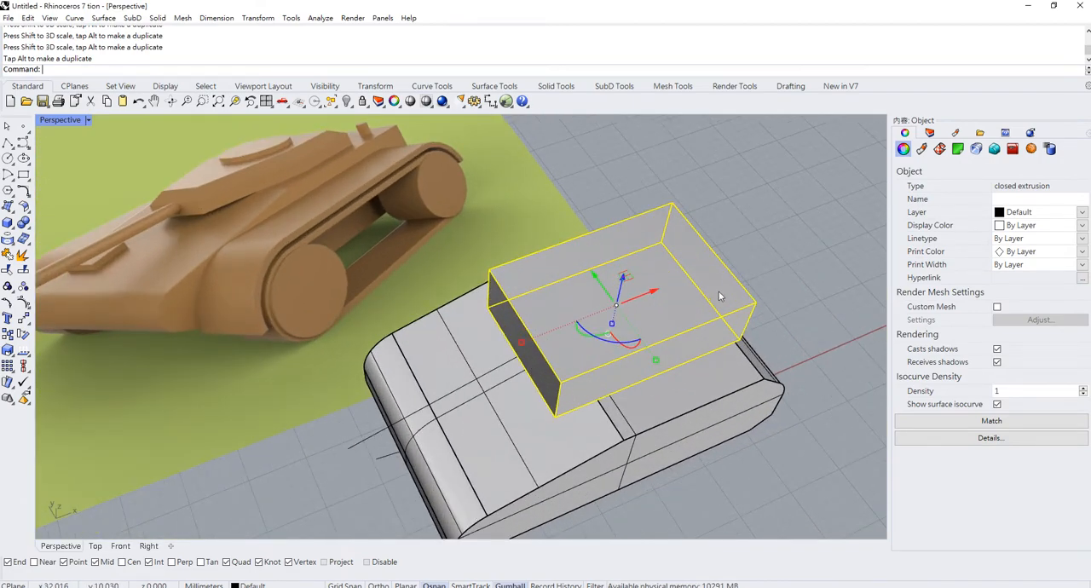
{"action": "scroll", "coordinate": [626, 362], "scroll_direction": "down", "scroll_amount": 2}
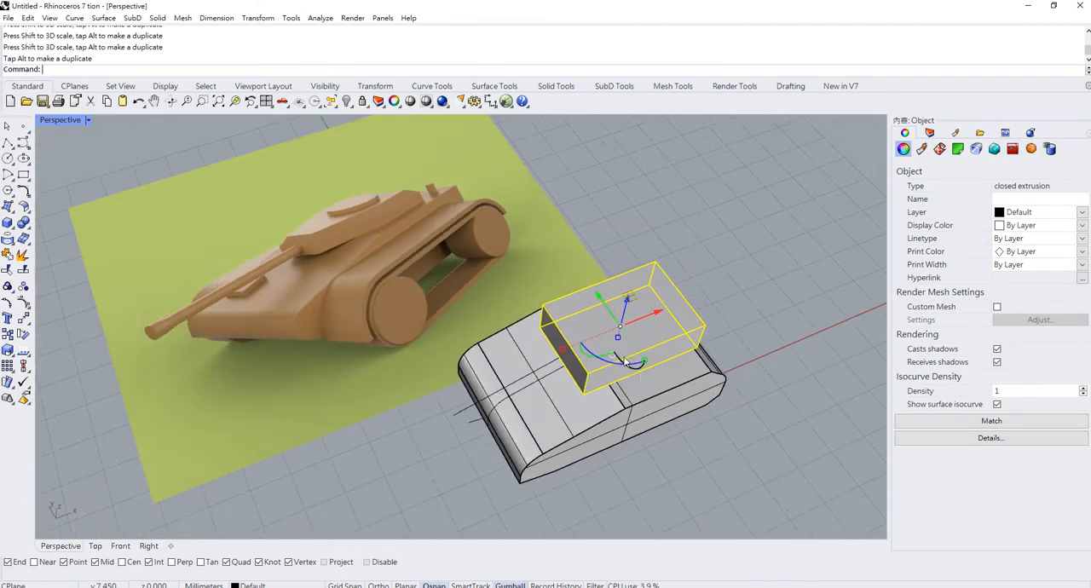
- Switch from the Perspective view to a maximised Top viewport and deselect the turret box
{"action": "double_click", "coordinate": [66, 120]}
{"action": "double_click", "coordinate": [46, 120]}
{"action": "left_click", "coordinate": [492, 275]}
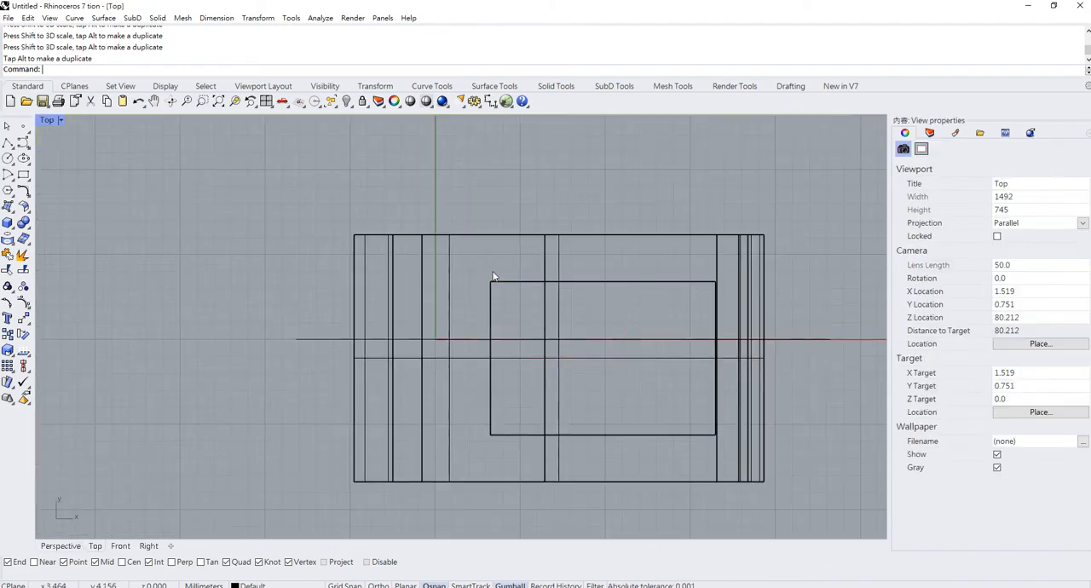
{"action": "scroll", "coordinate": [256, 333], "scroll_direction": "up", "scroll_amount": 1}
{"action": "scroll", "coordinate": [243, 324], "scroll_direction": "down", "scroll_amount": 1}
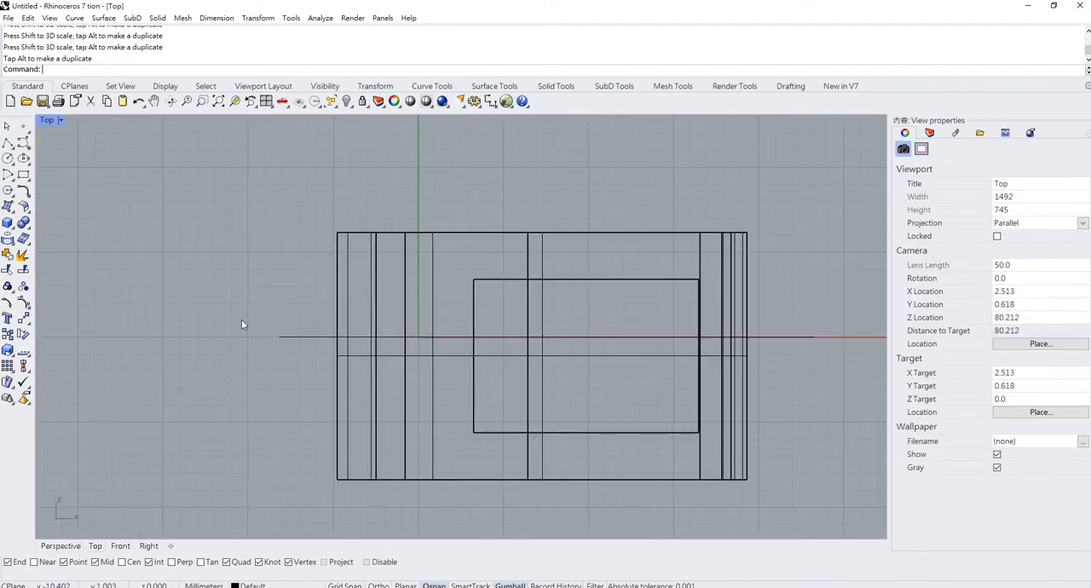
- Delete the leftover construction curves lying along the hull's centre line and its two long sides
{"action": "left_click_drag", "start_coordinate": [243, 319], "coordinate": [825, 384]}
{"action": "key", "text": "Delete"}
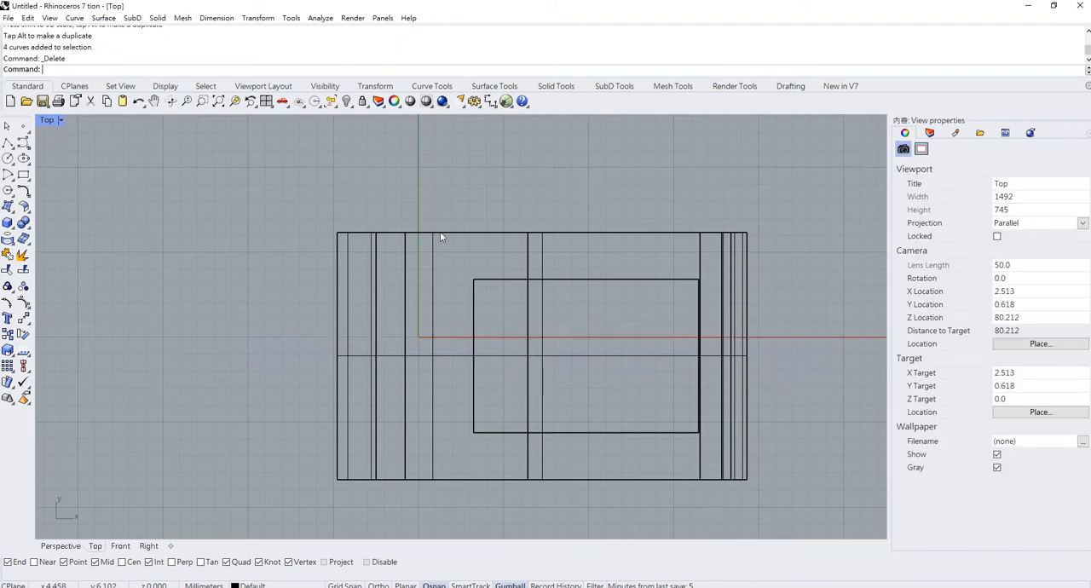
{"action": "left_click_drag", "start_coordinate": [280, 183], "coordinate": [765, 248]}
{"action": "key", "text": "Delete"}
{"action": "left_click_drag", "start_coordinate": [309, 450], "coordinate": [787, 505]}
- Set the Top viewport to Shaded display and compare the turret box with the reference tank picture
{"action": "left_click", "coordinate": [590, 283]}
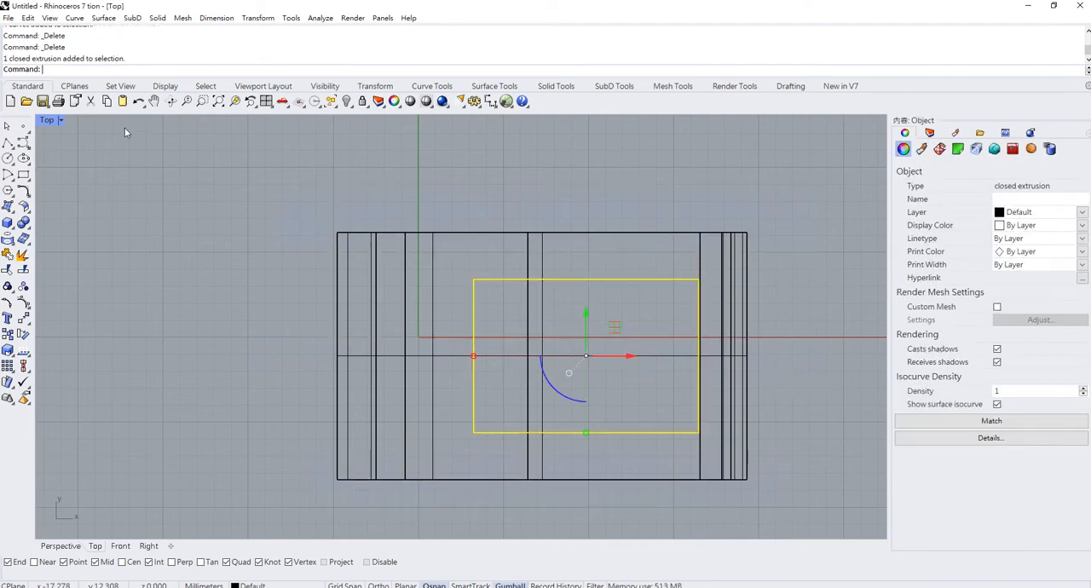
{"action": "left_click", "coordinate": [59, 122]}
{"action": "left_click", "coordinate": [85, 181]}
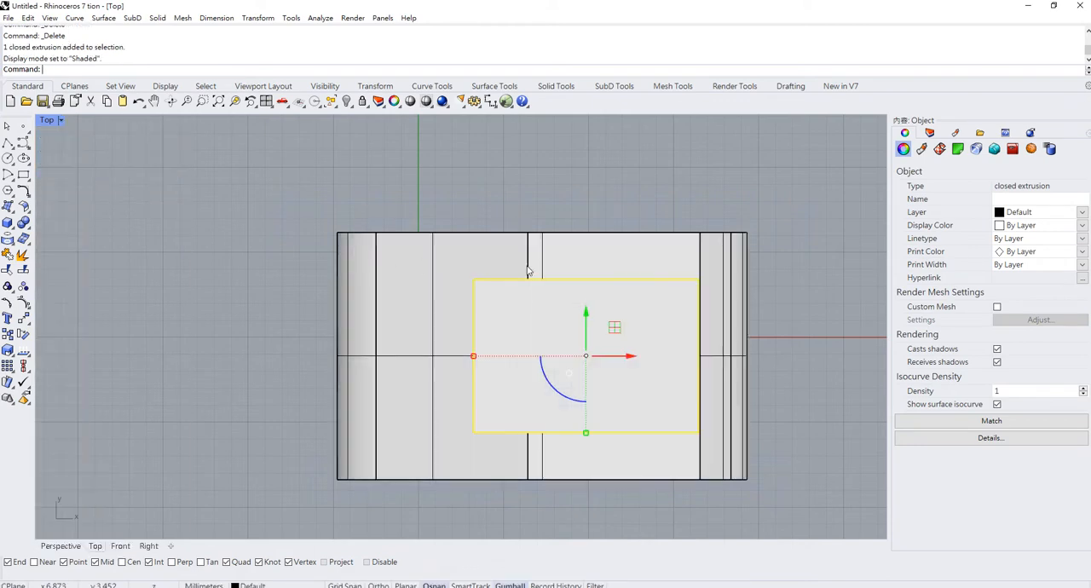
{"action": "left_click", "coordinate": [477, 238]}
{"action": "scroll", "coordinate": [537, 232], "scroll_direction": "up", "scroll_amount": 2}
{"action": "left_click", "coordinate": [536, 194]}
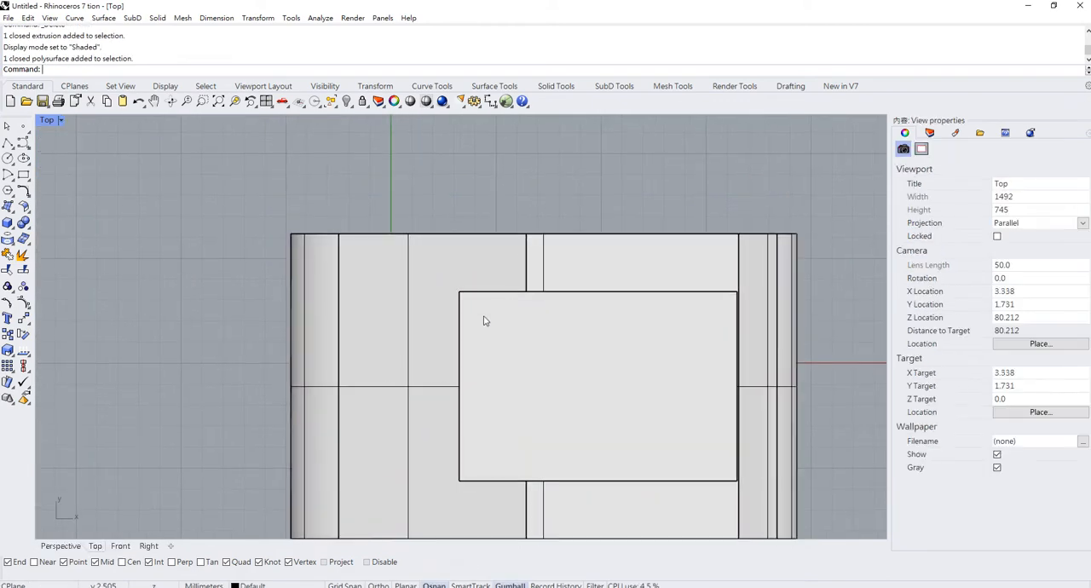
{"action": "scroll", "coordinate": [418, 325], "scroll_direction": "down", "scroll_amount": 2}
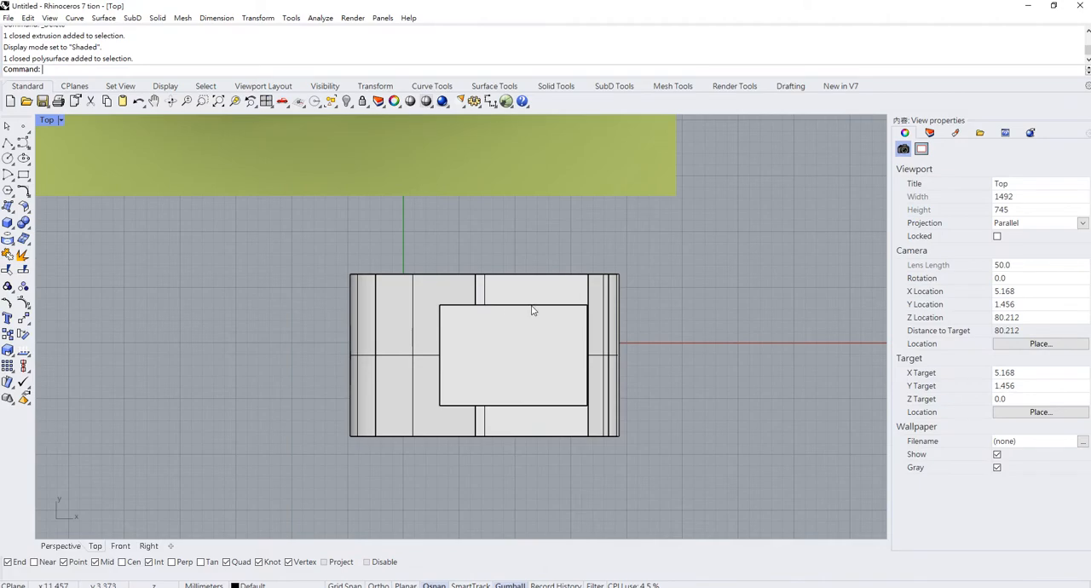
{"action": "scroll", "coordinate": [498, 354], "scroll_direction": "down", "scroll_amount": 3}
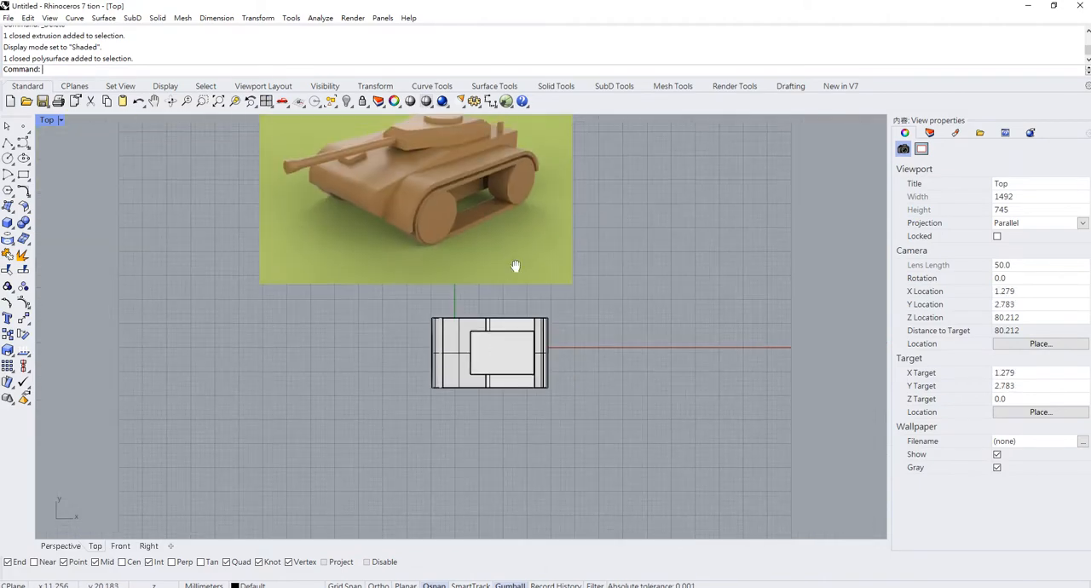
{"action": "scroll", "coordinate": [482, 193], "scroll_direction": "up", "scroll_amount": 1}
{"action": "scroll", "coordinate": [482, 192], "scroll_direction": "up", "scroll_amount": 1}
{"action": "right_click_drag", "start_coordinate": [492, 365], "coordinate": [473, 224]}
{"action": "scroll", "coordinate": [496, 442], "scroll_direction": "up", "scroll_amount": 6}
{"action": "left_click", "coordinate": [9, 143]}
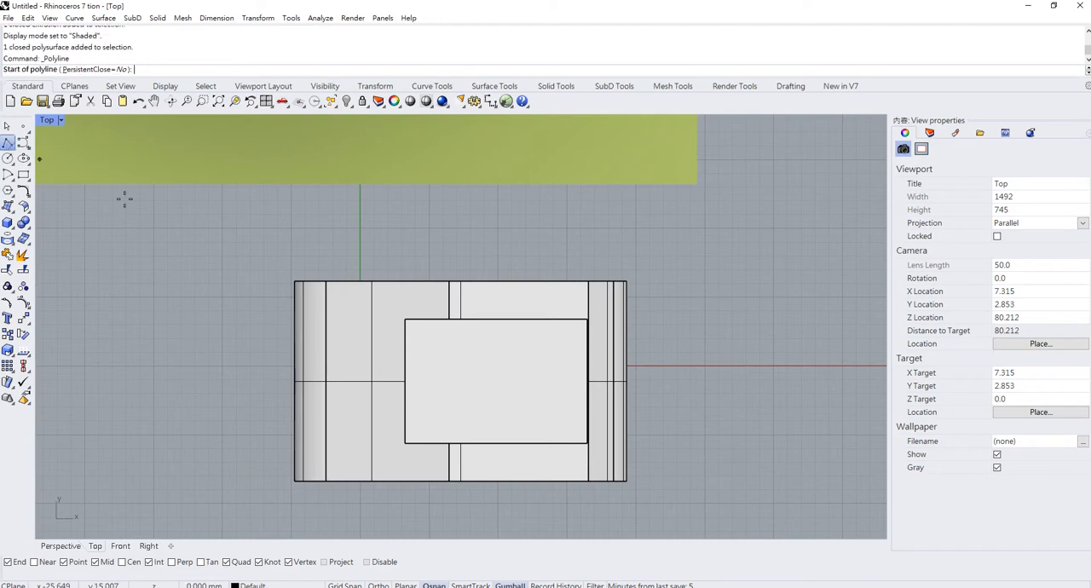
{"action": "scroll", "coordinate": [375, 341], "scroll_direction": "up", "scroll_amount": 1}
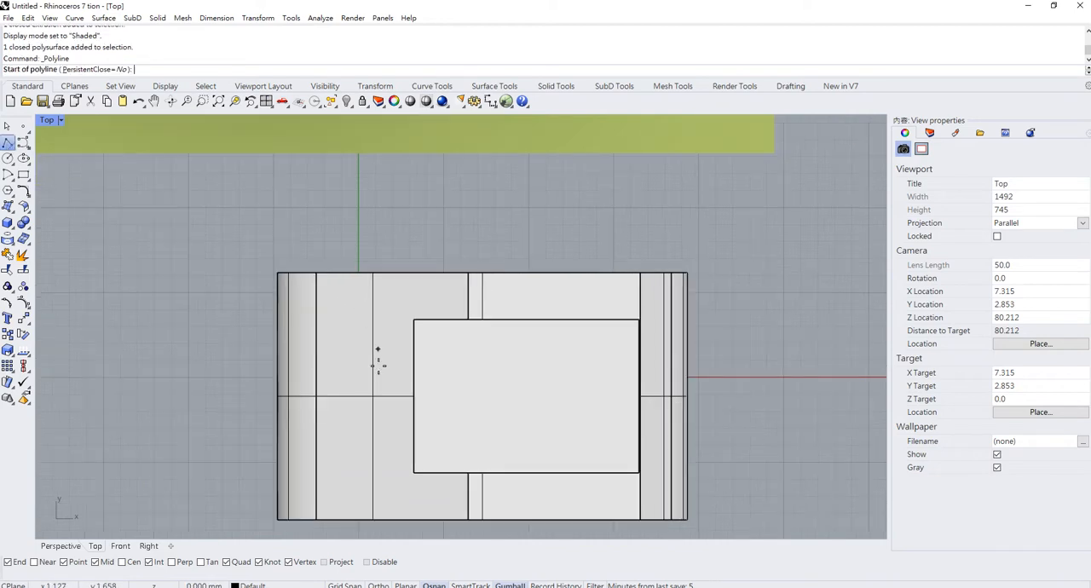
{"action": "left_click", "coordinate": [6, 126]}
- Hide the hull and draw a slanted polyline about 13 mm long across one front corner of the turret box
{"action": "left_click", "coordinate": [403, 323]}
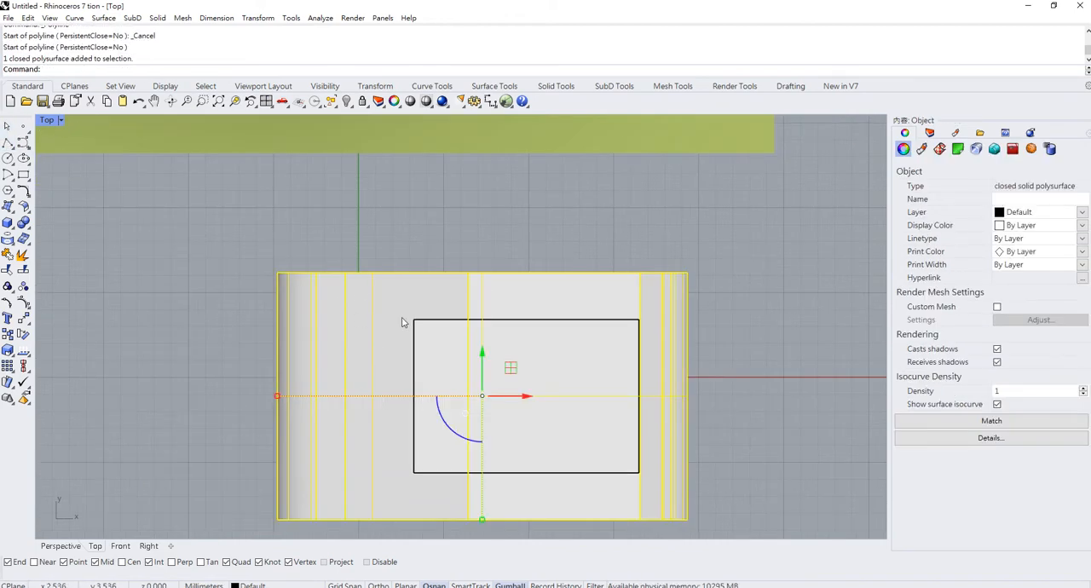
{"action": "key", "text": "ctrl+h"}
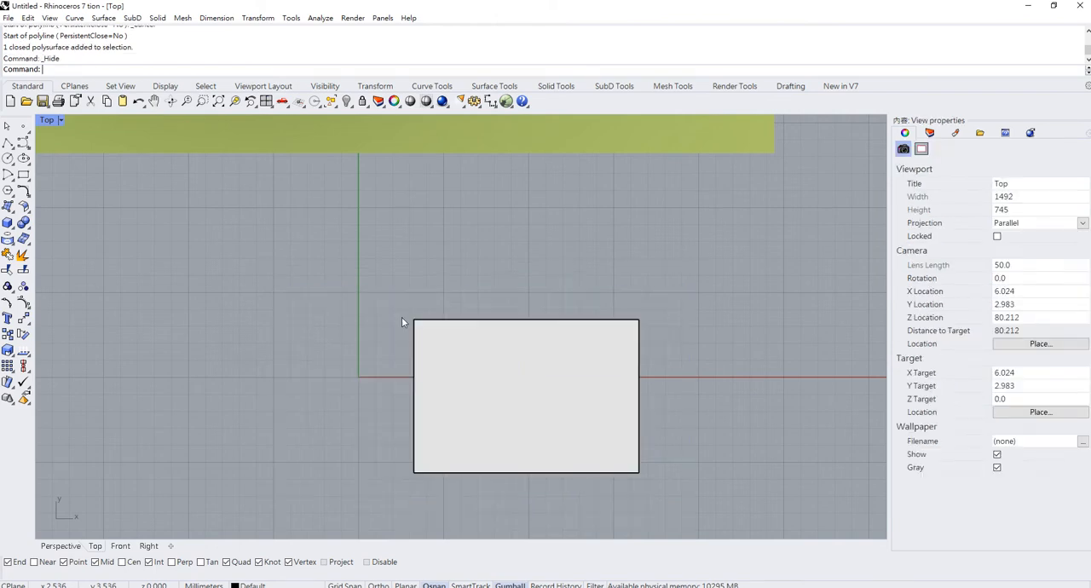
{"action": "left_click", "coordinate": [7, 145]}
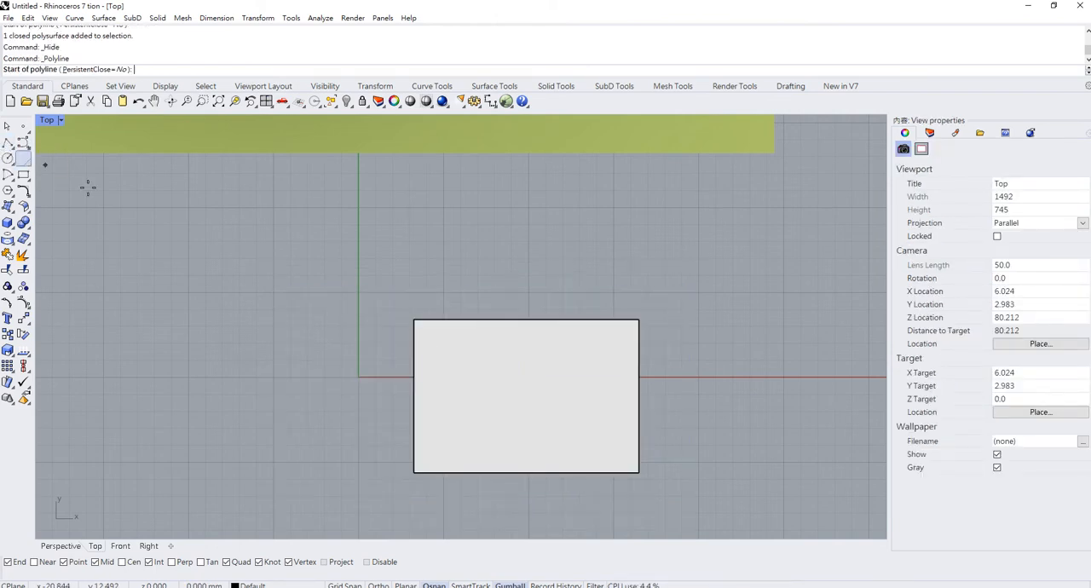
{"action": "left_click", "coordinate": [371, 352]}
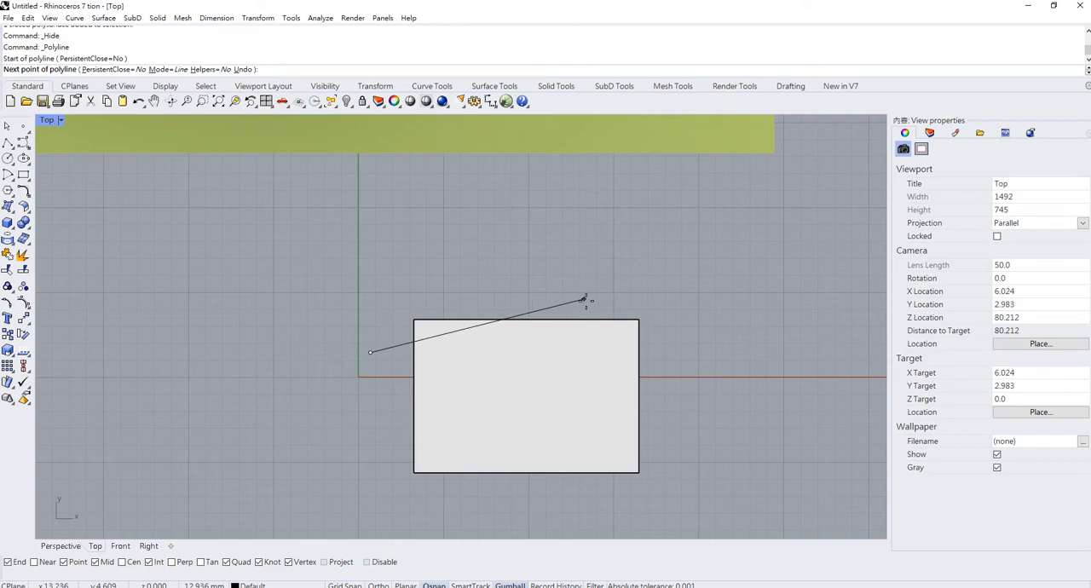
{"action": "left_click", "coordinate": [591, 303]}
{"action": "key", "text": "Return"}
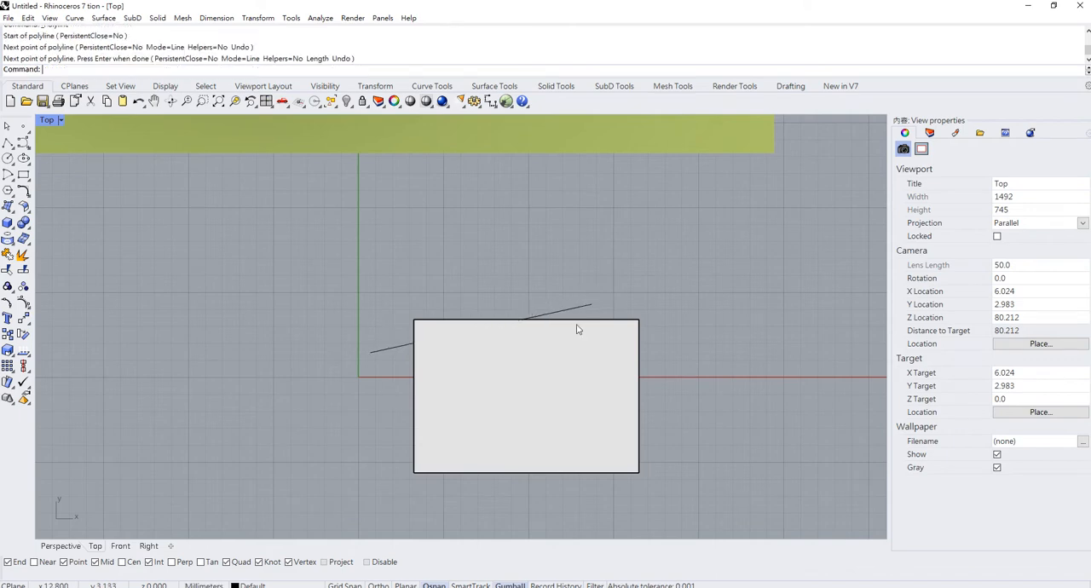
- Mirror the slanted line to the box's other side across the turret box's lengthwise centre line
{"action": "left_click", "coordinate": [573, 309]}
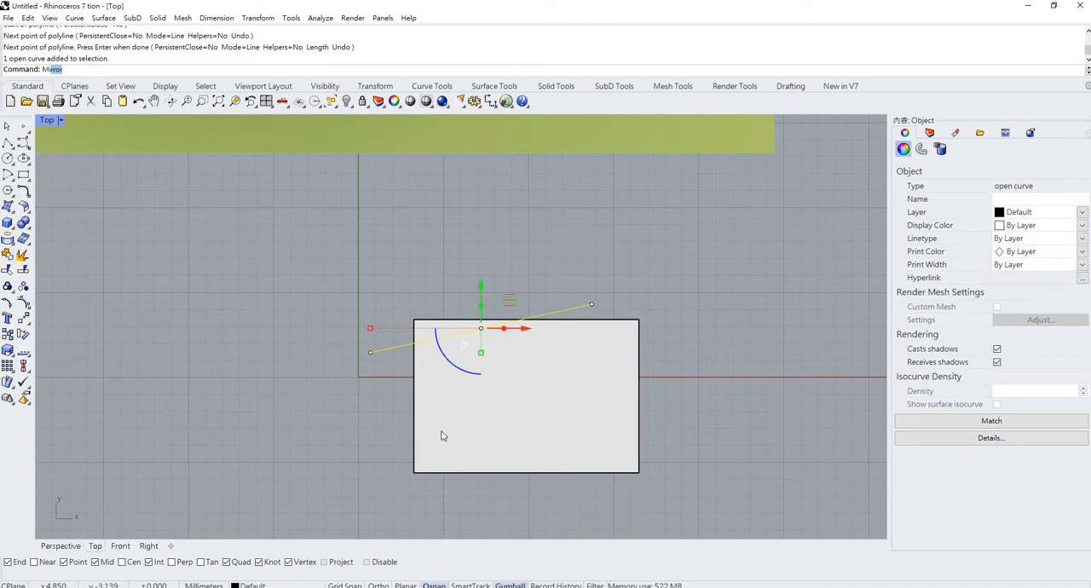
{"action": "key", "text": "Return"}
{"action": "left_click", "coordinate": [415, 397]}
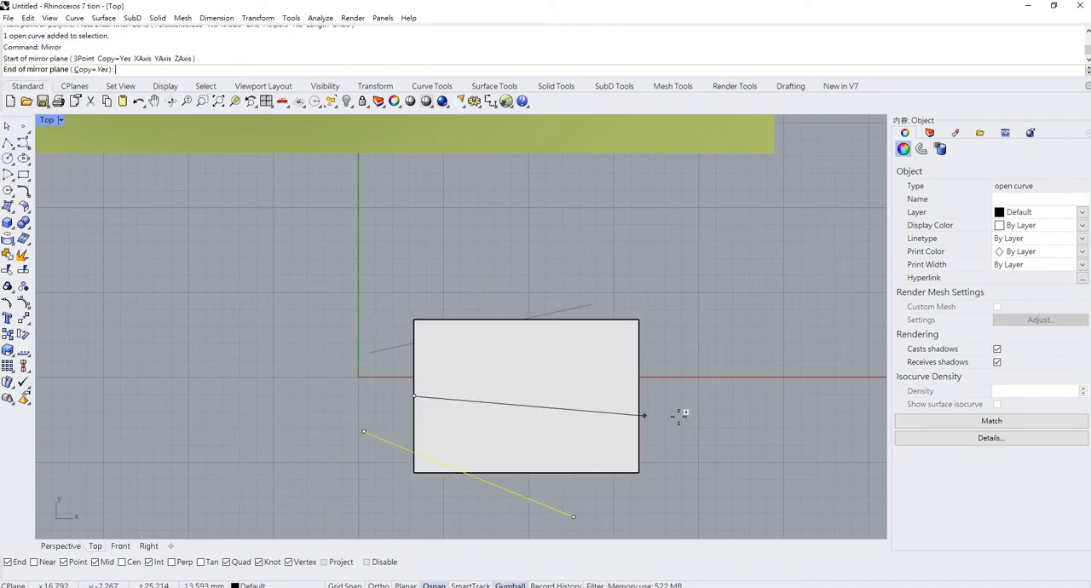
{"action": "left_click", "coordinate": [644, 392]}
{"action": "key", "text": "Escape"}
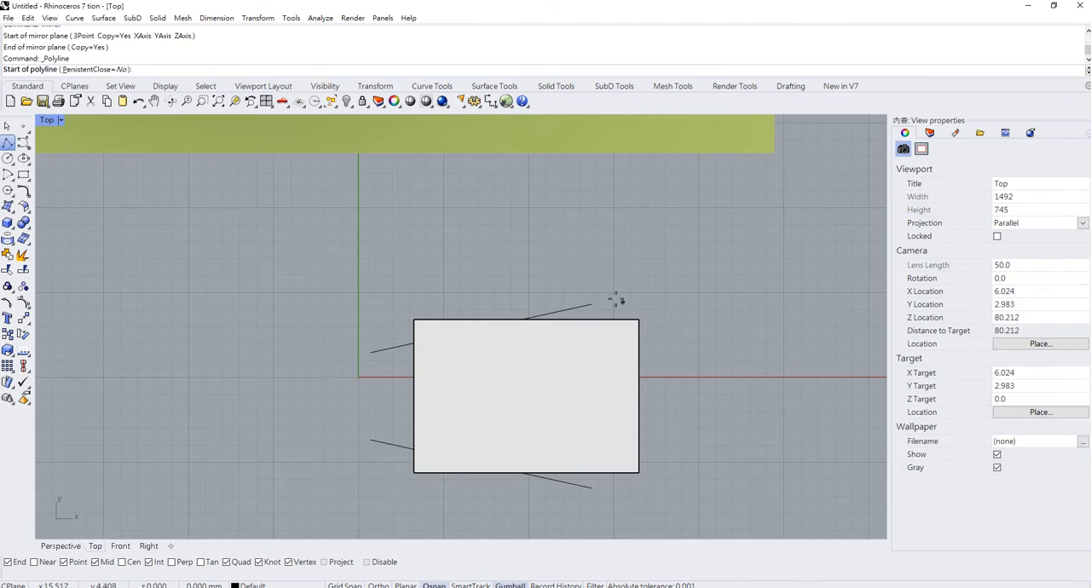
- Draw a diagonal line about 5.9 mm long from the slanted line's rear end across the turret box's rear corner
{"action": "left_click", "coordinate": [593, 305]}
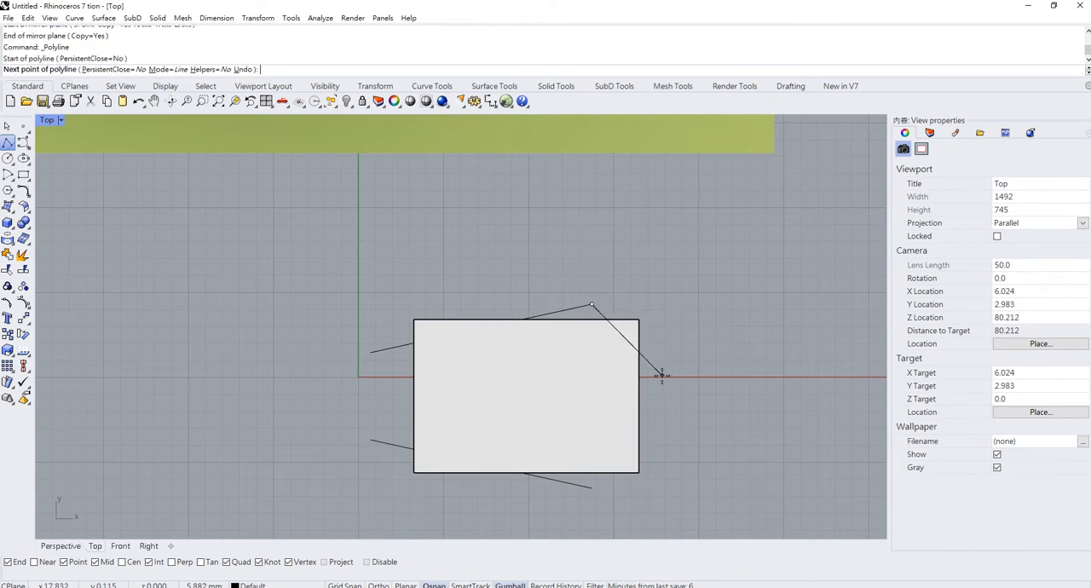
{"action": "left_click", "coordinate": [662, 376]}
{"action": "key", "text": "Return"}
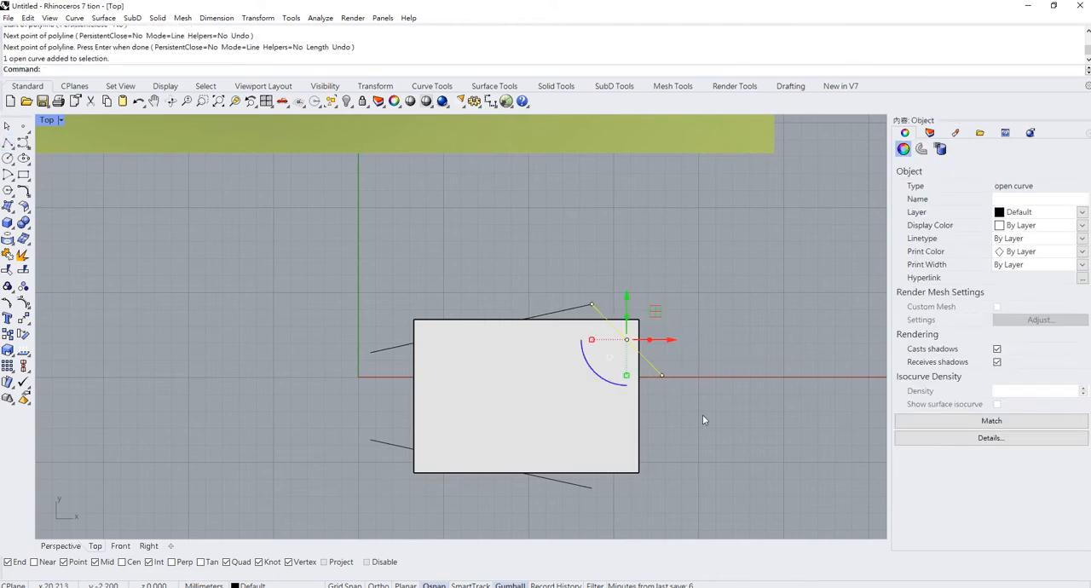
- Mirror the rear diagonal line across the turret box's lengthwise centre line onto the opposite rear corner
{"action": "type", "text": "ㄩㄛ"}
{"action": "key", "text": "Return"}
{"action": "left_click", "coordinate": [638, 395]}
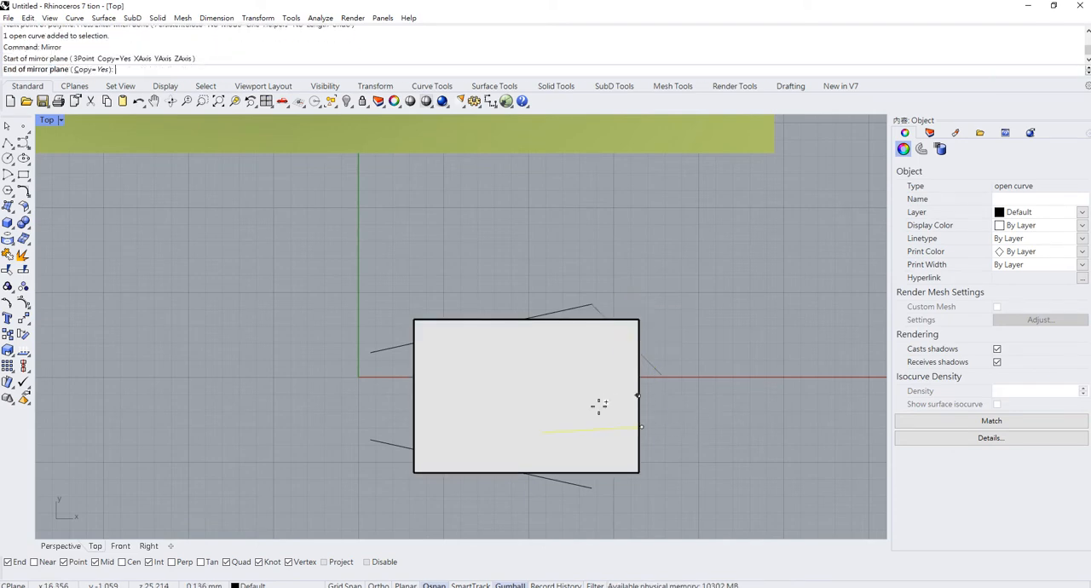
{"action": "left_click", "coordinate": [334, 394]}
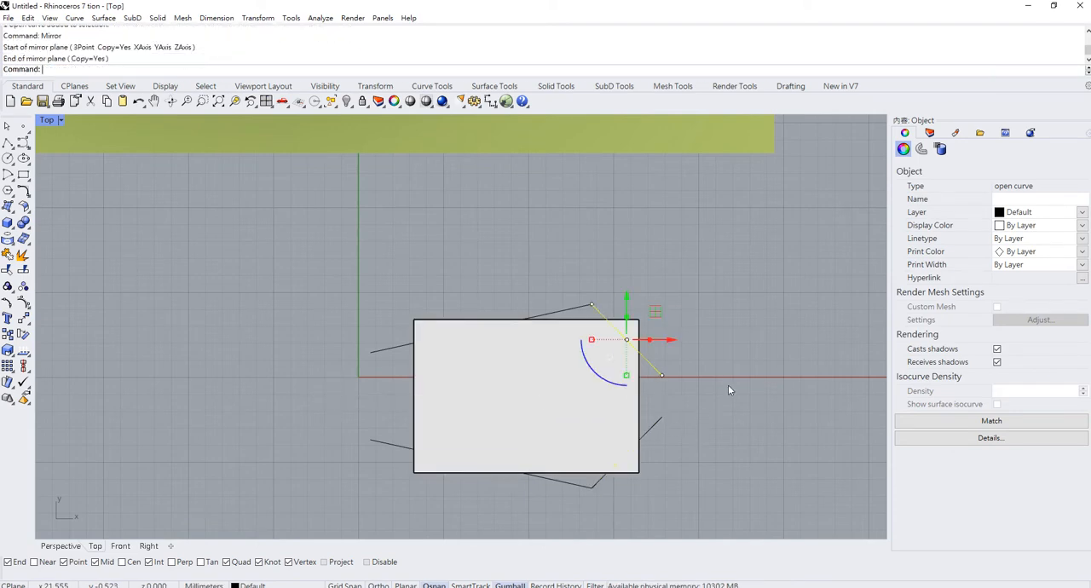
{"action": "left_click", "coordinate": [715, 381]}
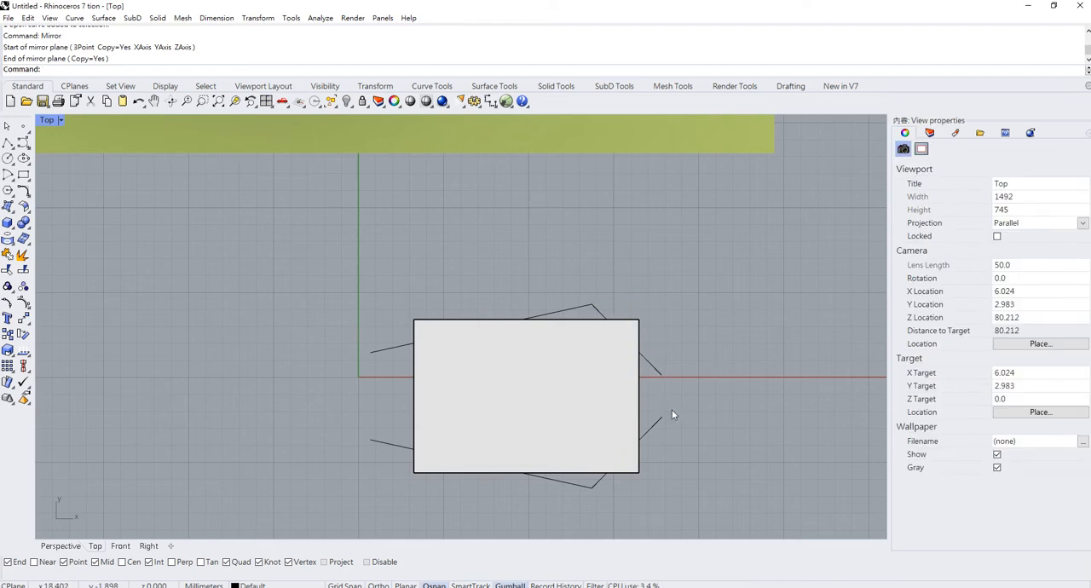
- Trim all four corners off the turret box, using the two slanted lines and two rear diagonals as cutting objects
{"action": "key", "text": "ctrl+t"}
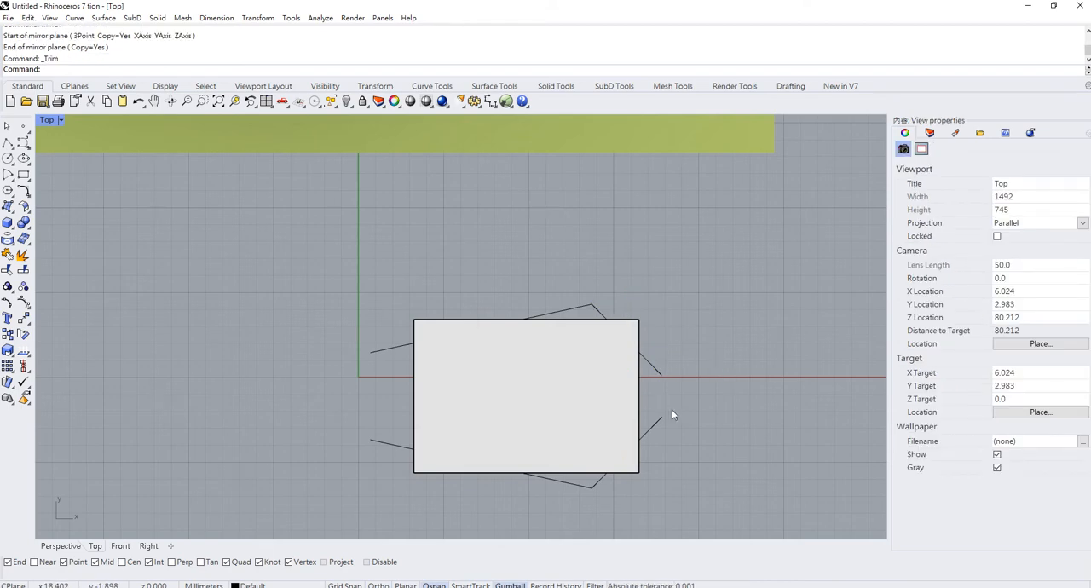
{"action": "left_click_drag", "start_coordinate": [634, 309], "coordinate": [471, 253]}
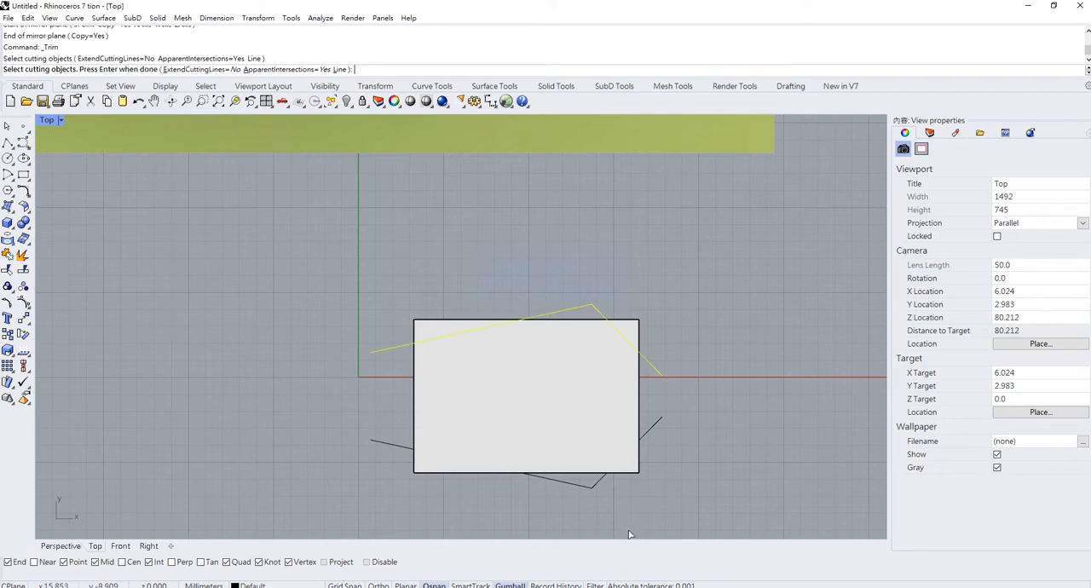
{"action": "left_click_drag", "start_coordinate": [543, 477], "coordinate": [542, 476]}
{"action": "key", "text": "Return"}
{"action": "left_click", "coordinate": [431, 471]}
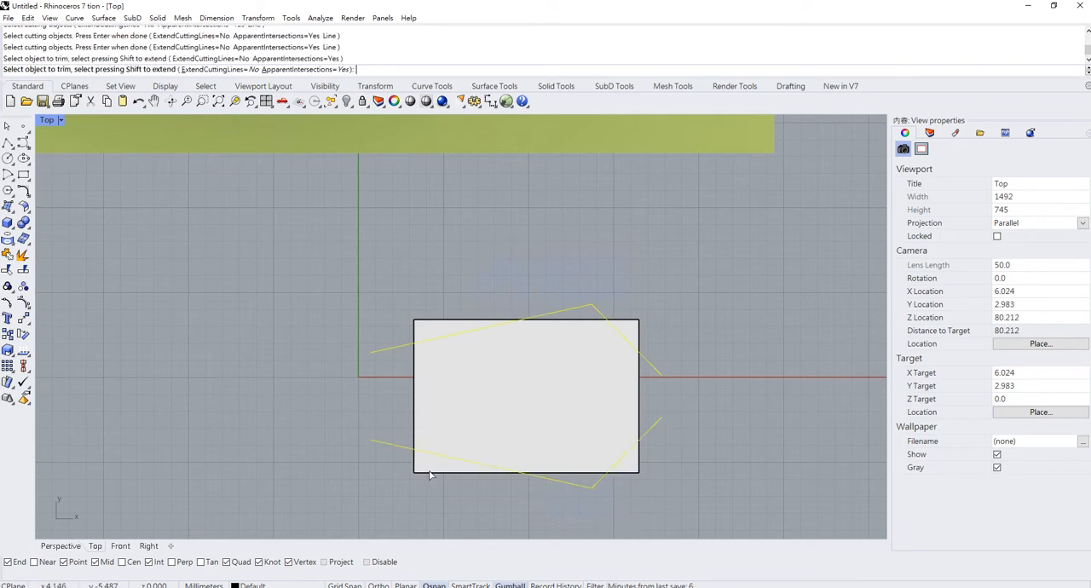
{"action": "left_click", "coordinate": [431, 329]}
{"action": "left_click", "coordinate": [637, 343]}
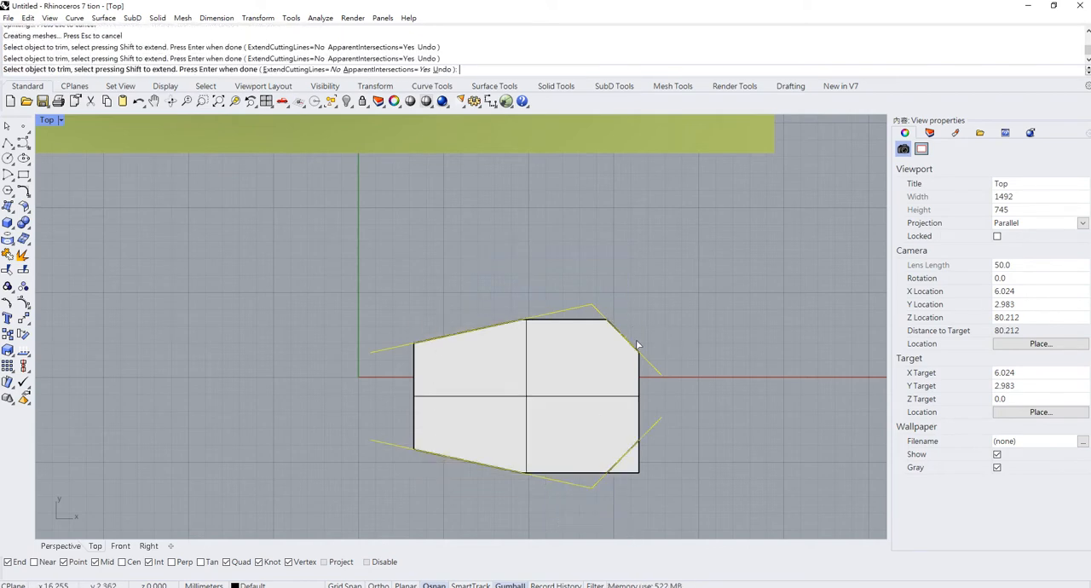
{"action": "left_click", "coordinate": [632, 470]}
{"action": "key", "text": "Return"}
- Cap the openings left in the trimmed turret box so it is a closed solid
{"action": "scroll", "coordinate": [651, 376], "scroll_direction": "down", "scroll_amount": 6}
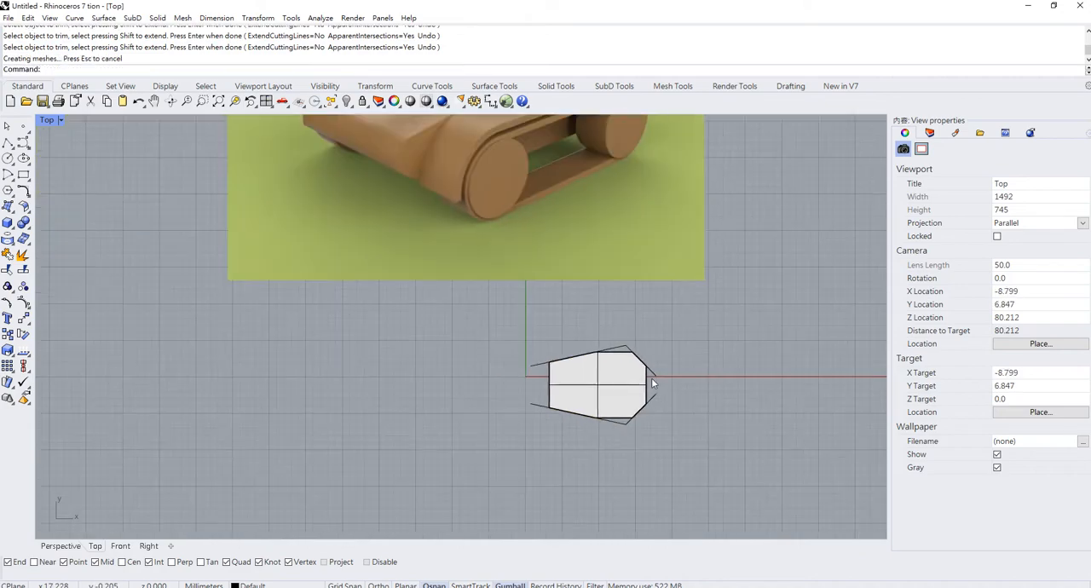
{"action": "scroll", "coordinate": [646, 382], "scroll_direction": "up", "scroll_amount": 4}
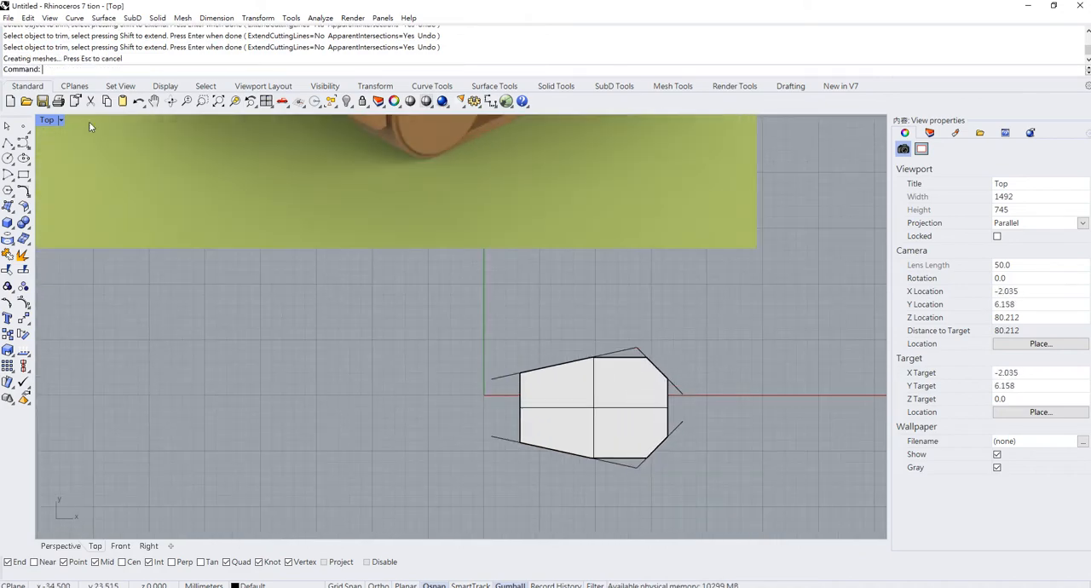
{"action": "left_click", "coordinate": [613, 384]}
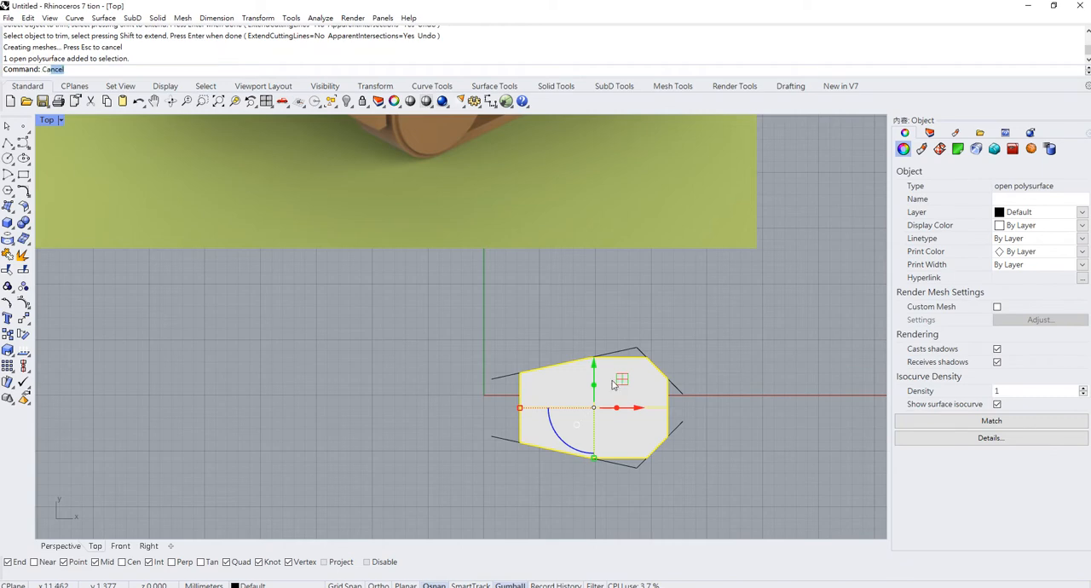
{"action": "type", "text": "p"}
{"action": "key", "text": "Return"}
- Maximise the Perspective viewport on the capped turret and show the hidden hull again
{"action": "double_click", "coordinate": [47, 120]}
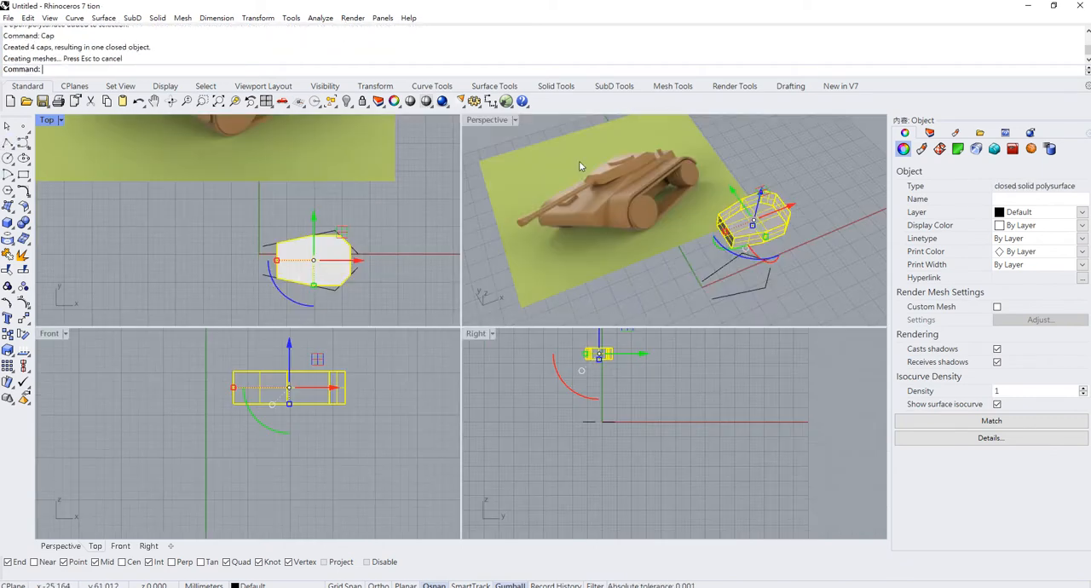
{"action": "scroll", "coordinate": [782, 250], "scroll_direction": "up", "scroll_amount": 3}
{"action": "scroll", "coordinate": [782, 251], "scroll_direction": "up", "scroll_amount": 2}
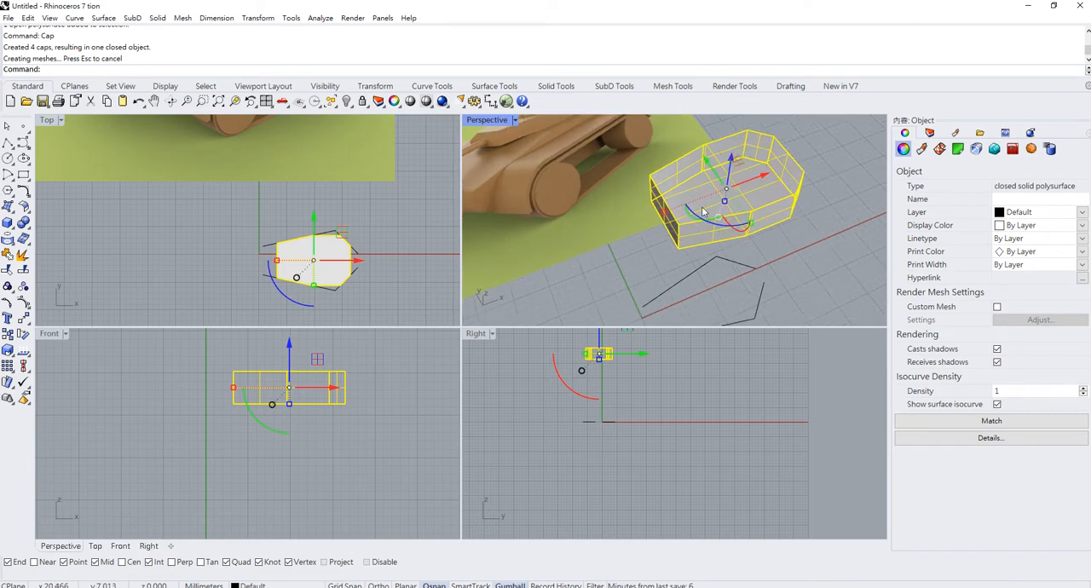
{"action": "right_click_drag", "start_coordinate": [666, 186], "coordinate": [720, 256], "text": "shift"}
{"action": "double_click", "coordinate": [490, 120]}
{"action": "mouse_move", "coordinate": [422, 237]}
{"action": "right_mouse_down"}
{"action": "mouse_move", "coordinate": [421, 259]}
{"action": "mouse_move", "coordinate": [390, 231]}
{"action": "mouse_move", "coordinate": [424, 248]}
{"action": "right_mouse_up"}
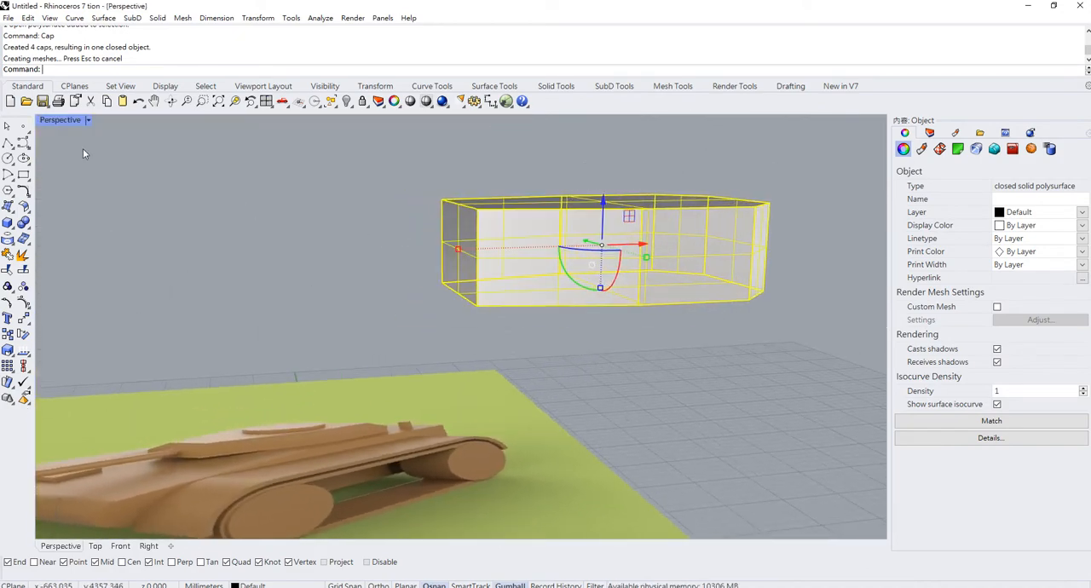
{"action": "left_click", "coordinate": [349, 104]}
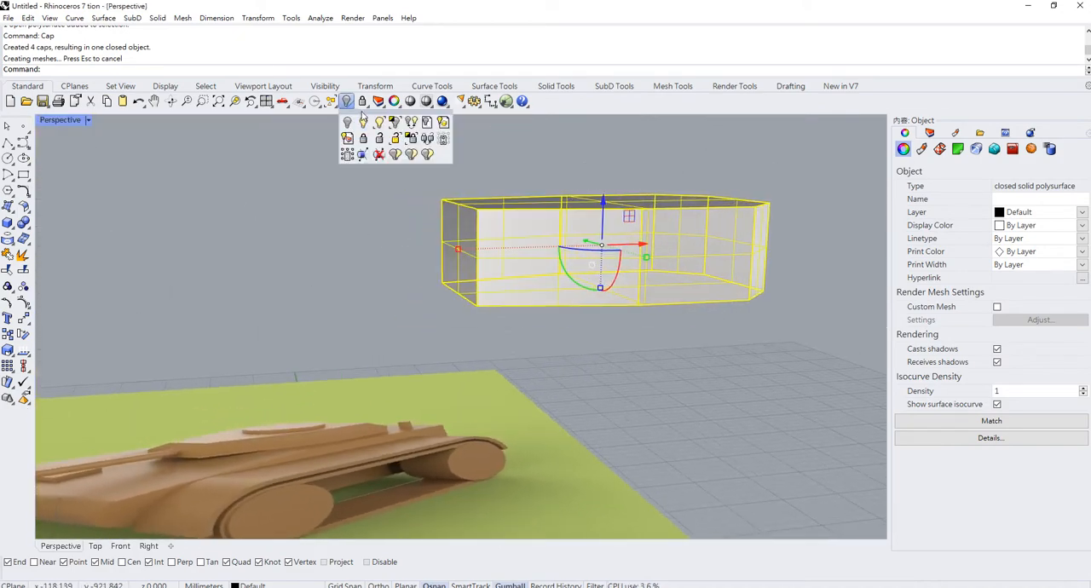
{"action": "left_click", "coordinate": [364, 127]}
- Return to the four-viewport layout and frame the turret above the hull in the Front viewport
{"action": "scroll", "coordinate": [526, 265], "scroll_direction": "down", "scroll_amount": 3}
{"action": "right_click_drag", "start_coordinate": [526, 266], "coordinate": [92, 163]}
{"action": "double_click", "coordinate": [70, 121]}
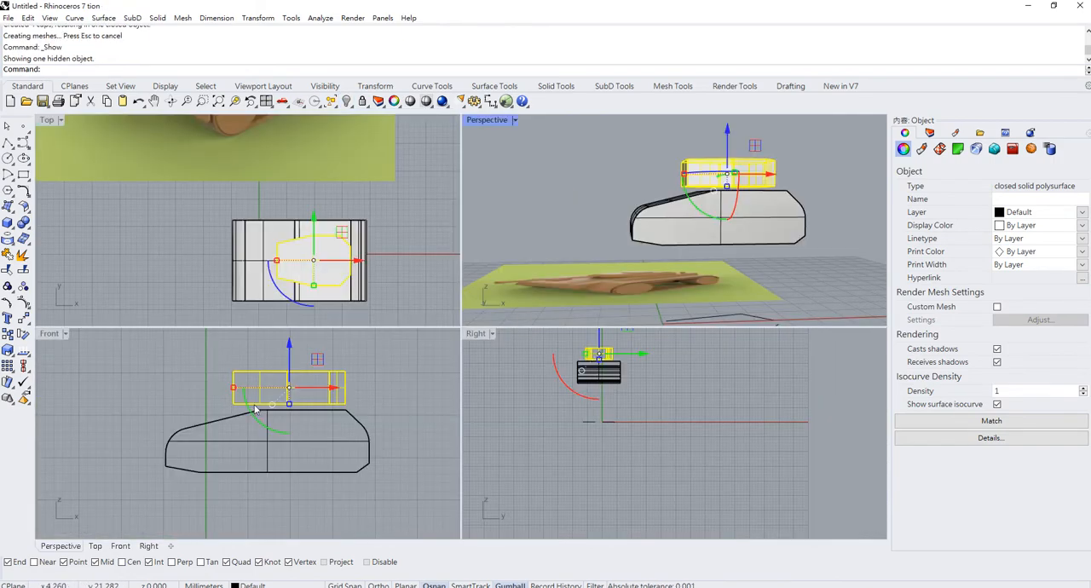
{"action": "scroll", "coordinate": [254, 410], "scroll_direction": "up", "scroll_amount": 3}
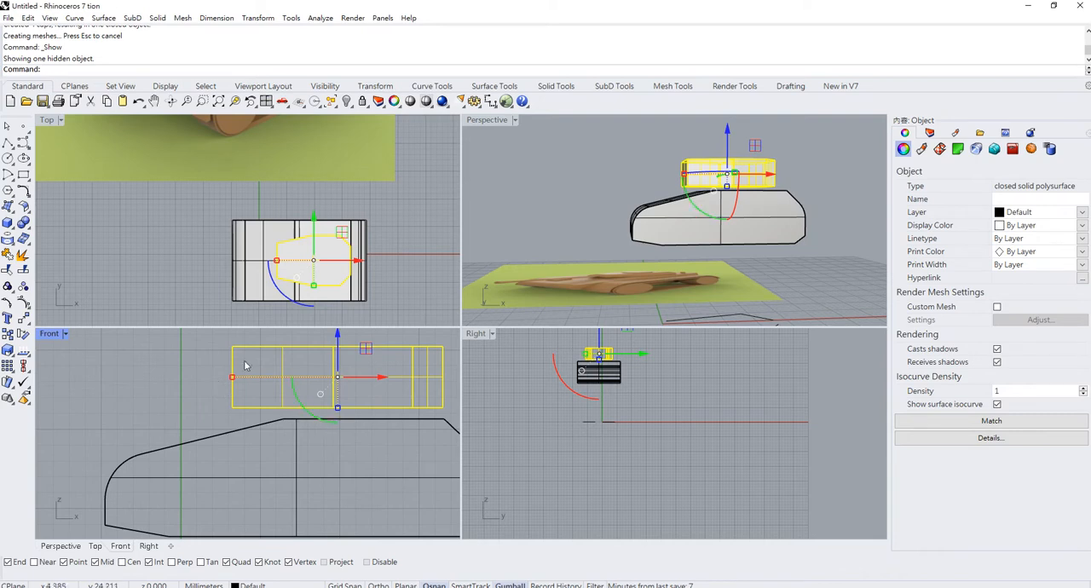
{"action": "right_click_drag", "start_coordinate": [369, 357], "coordinate": [347, 394]}
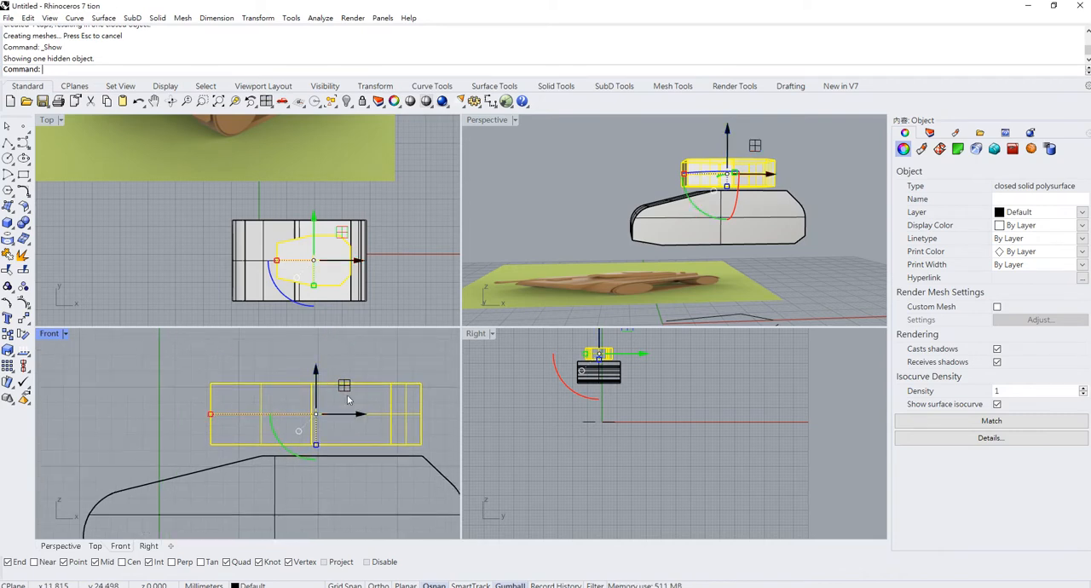
- Draw two slanted lines in a maximised Front view, crossing the turret's upper and lower front corners
{"action": "double_click", "coordinate": [50, 333]}
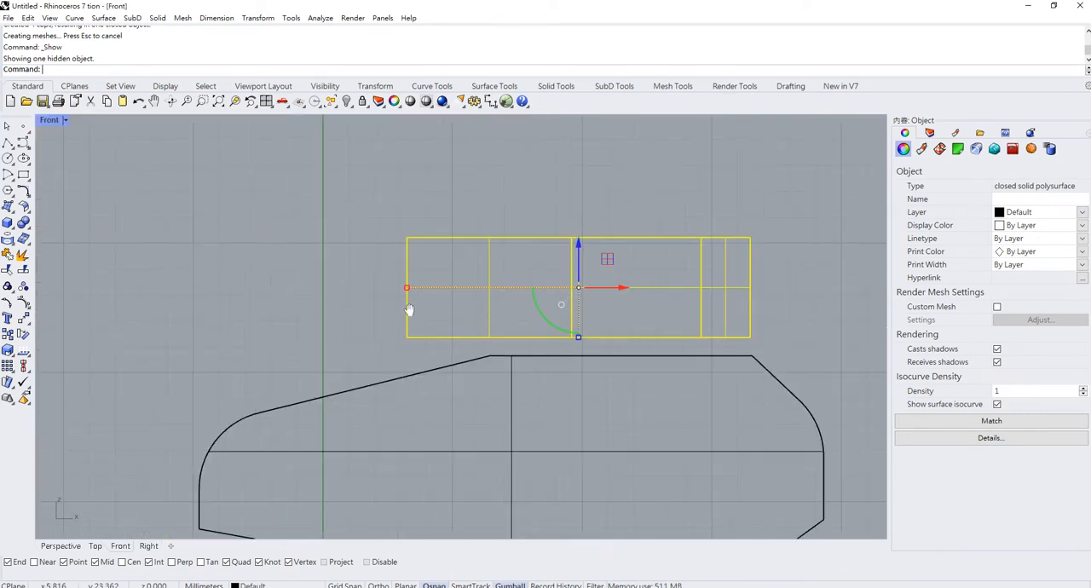
{"action": "left_click", "coordinate": [8, 143]}
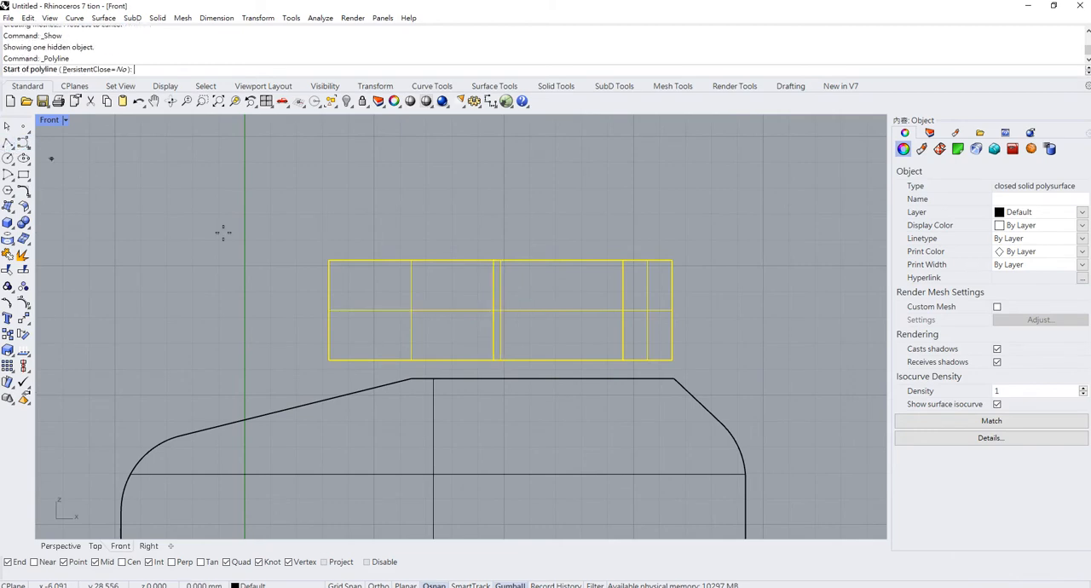
{"action": "left_click", "coordinate": [295, 285]}
{"action": "left_click", "coordinate": [540, 226]}
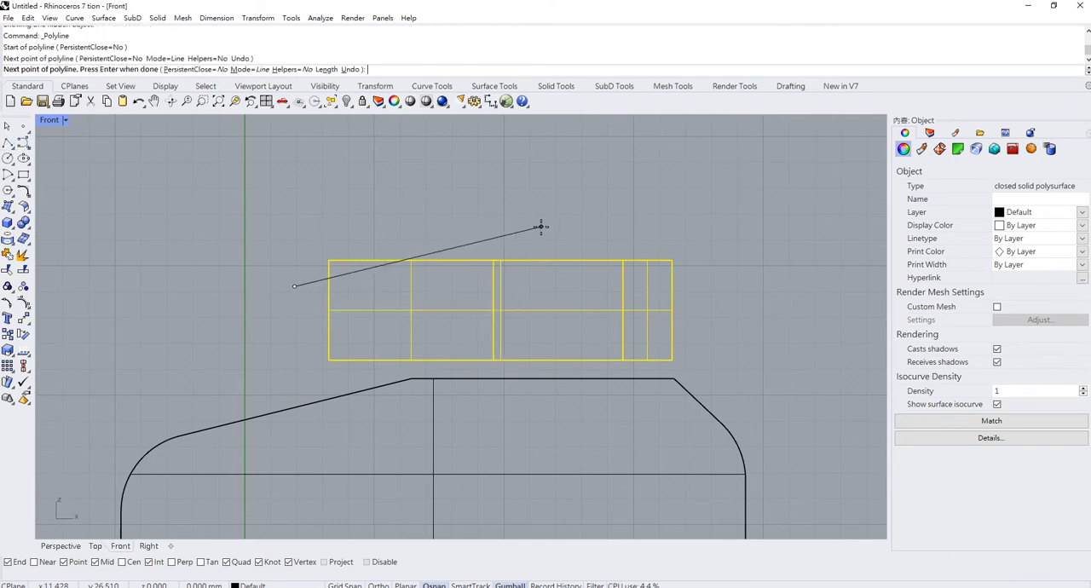
{"action": "key", "text": "Return"}
{"action": "key", "text": "Return"}
{"action": "left_click", "coordinate": [291, 333]}
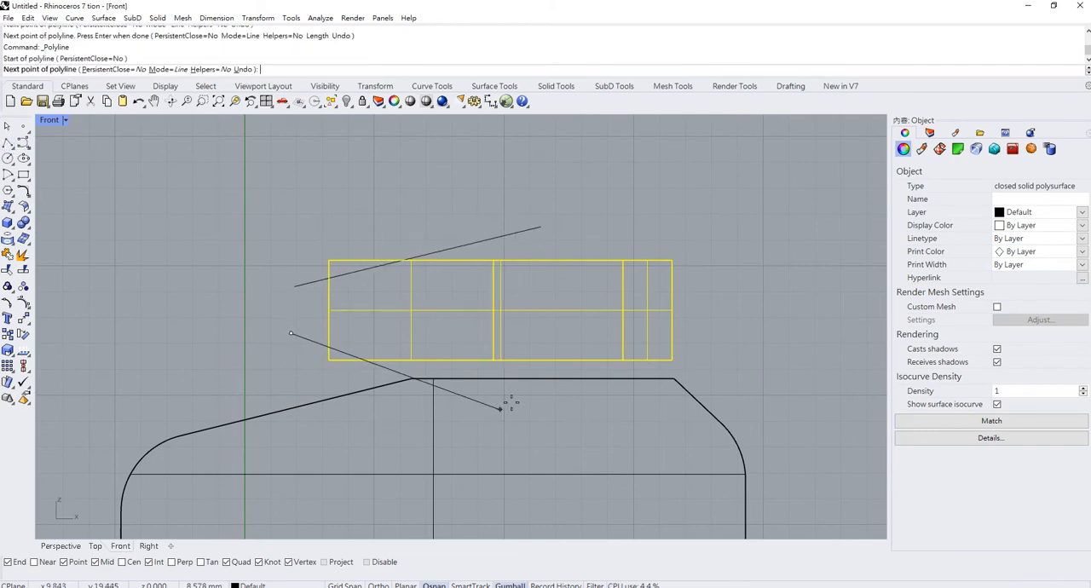
{"action": "left_click", "coordinate": [530, 391]}
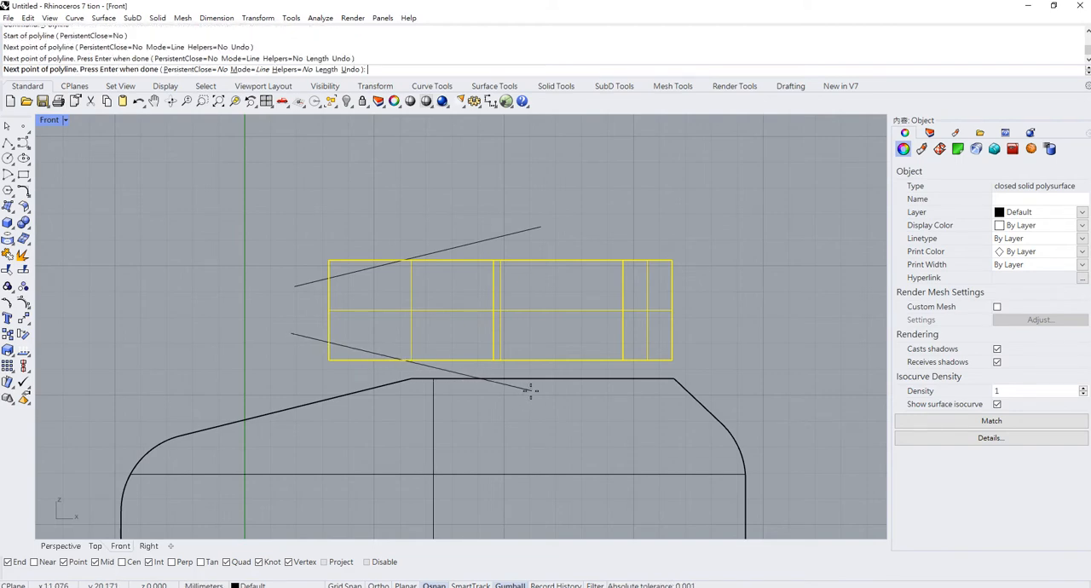
{"action": "key", "text": "Return"}
{"action": "key", "text": "Return"}
- Draw two steep diagonal lines in the Front view across the turret's lower and upper rear corners
{"action": "left_click", "coordinate": [645, 402]}
{"action": "left_click", "coordinate": [687, 292]}
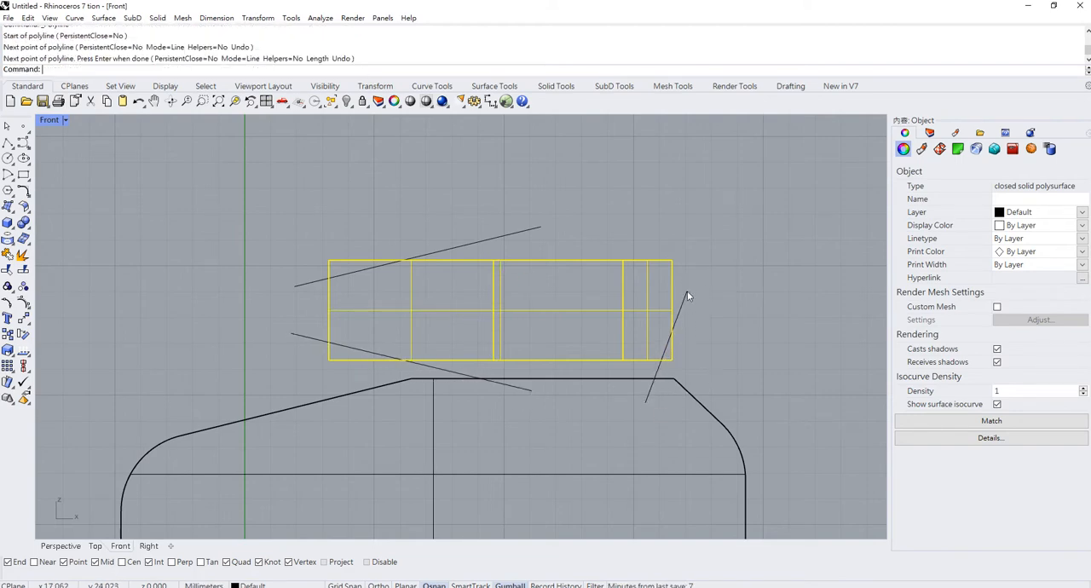
{"action": "key", "text": "Return"}
{"action": "key", "text": "Return"}
{"action": "left_click", "coordinate": [641, 223]}
{"action": "left_click", "coordinate": [701, 333]}
{"action": "key", "text": "Return"}
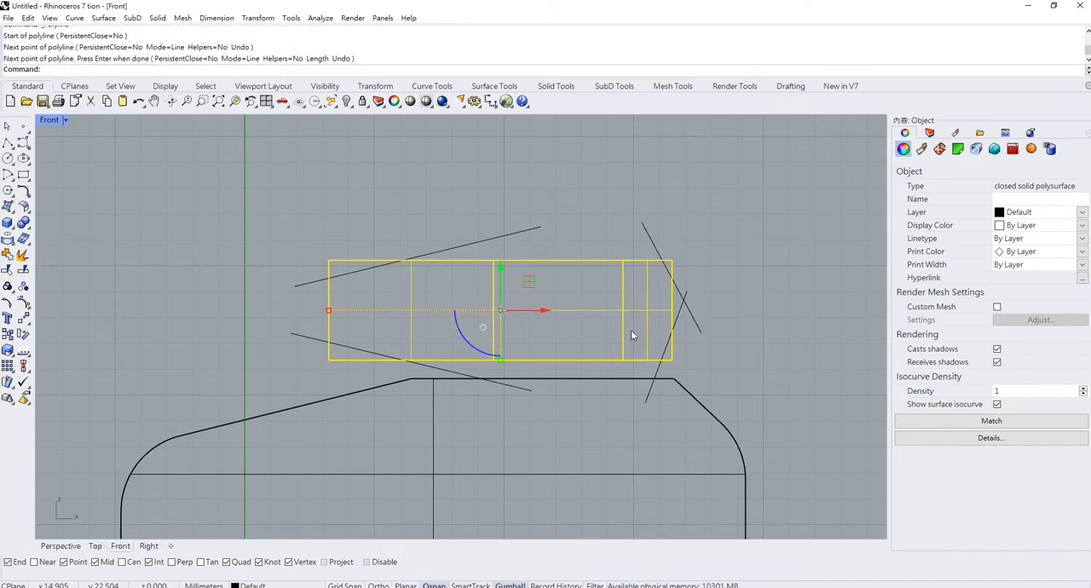
- Move the inner end point of the upper front line towards the turret's front so the line is shorter and steeper
{"action": "right_click_drag", "start_coordinate": [501, 241], "coordinate": [494, 277]}
{"action": "left_click", "coordinate": [493, 277]}
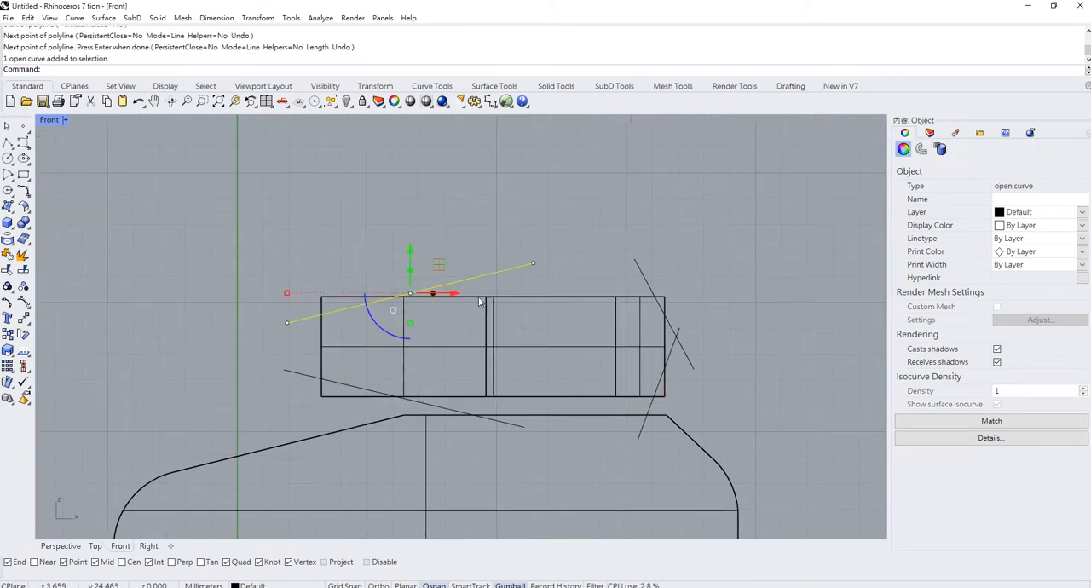
{"action": "left_click_drag", "start_coordinate": [486, 214], "coordinate": [473, 250]}
{"action": "key", "text": "Escape"}
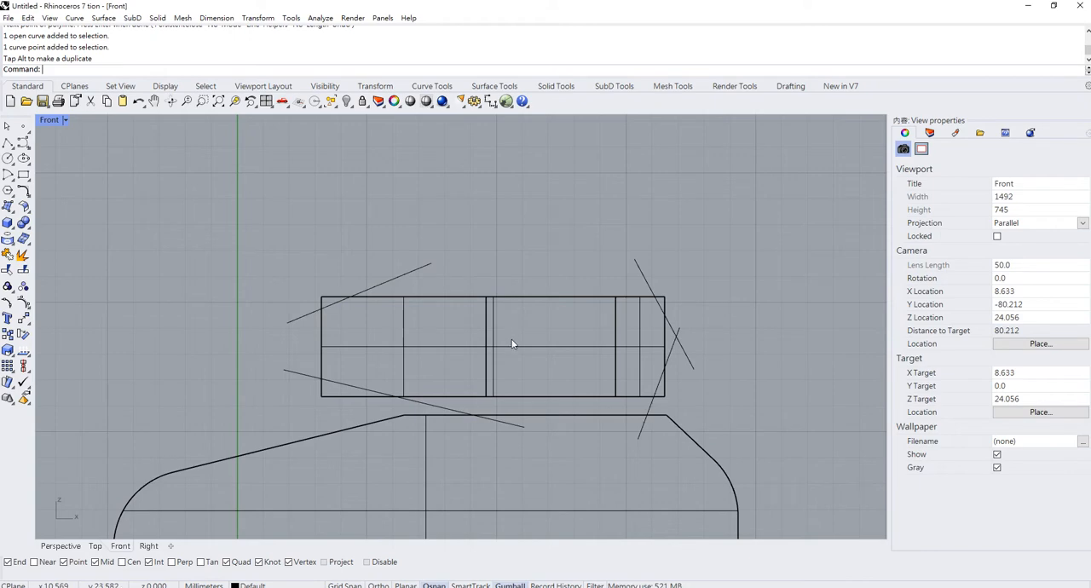
- Trim the four corners off the turret's side profile, using the four diagonal lines as cutting objects
{"action": "key", "text": "ctrl+t"}
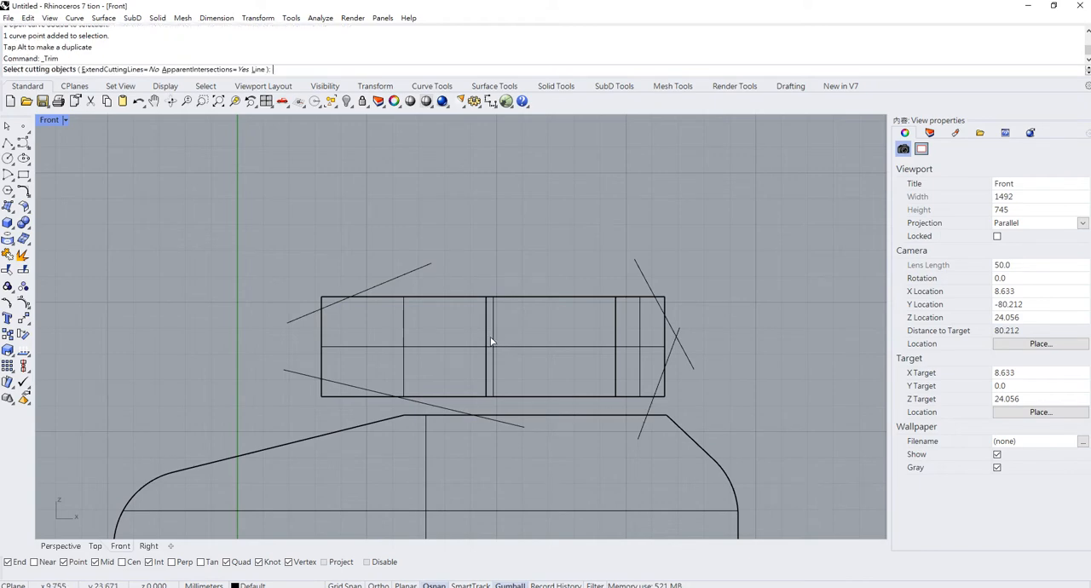
{"action": "left_click", "coordinate": [425, 267]}
{"action": "left_click", "coordinate": [426, 404]}
{"action": "left_click", "coordinate": [656, 407]}
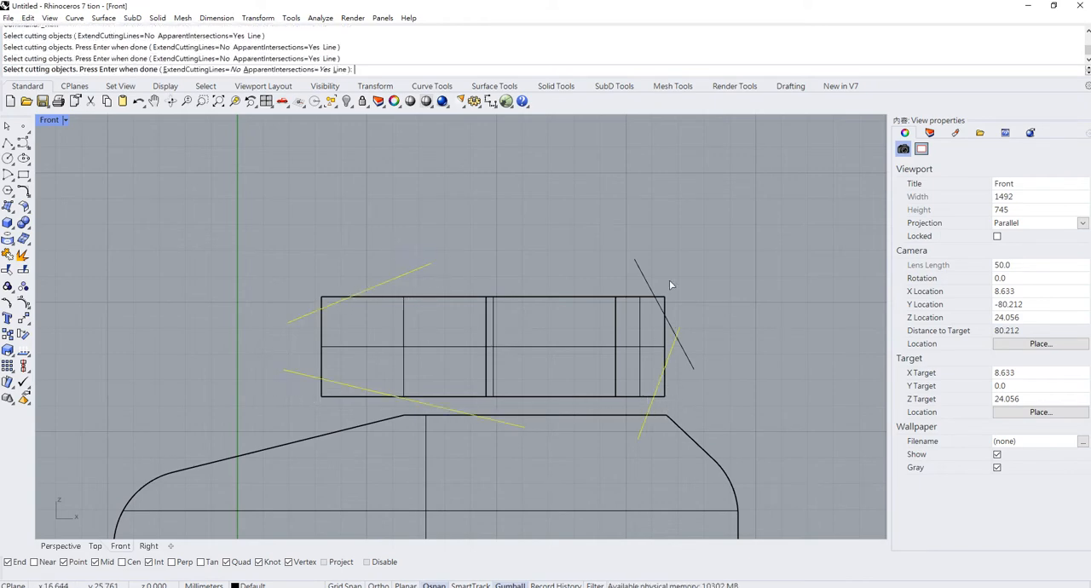
{"action": "left_click_drag", "start_coordinate": [567, 266], "coordinate": [572, 267]}
{"action": "key", "text": "Return"}
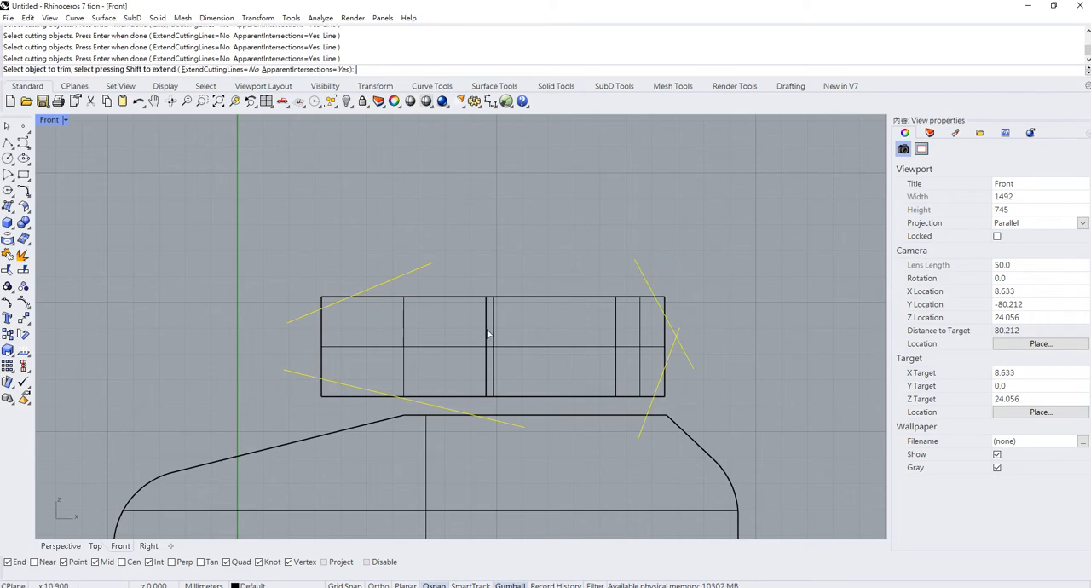
{"action": "left_click", "coordinate": [330, 300]}
{"action": "left_click", "coordinate": [334, 399]}
{"action": "left_click", "coordinate": [664, 392]}
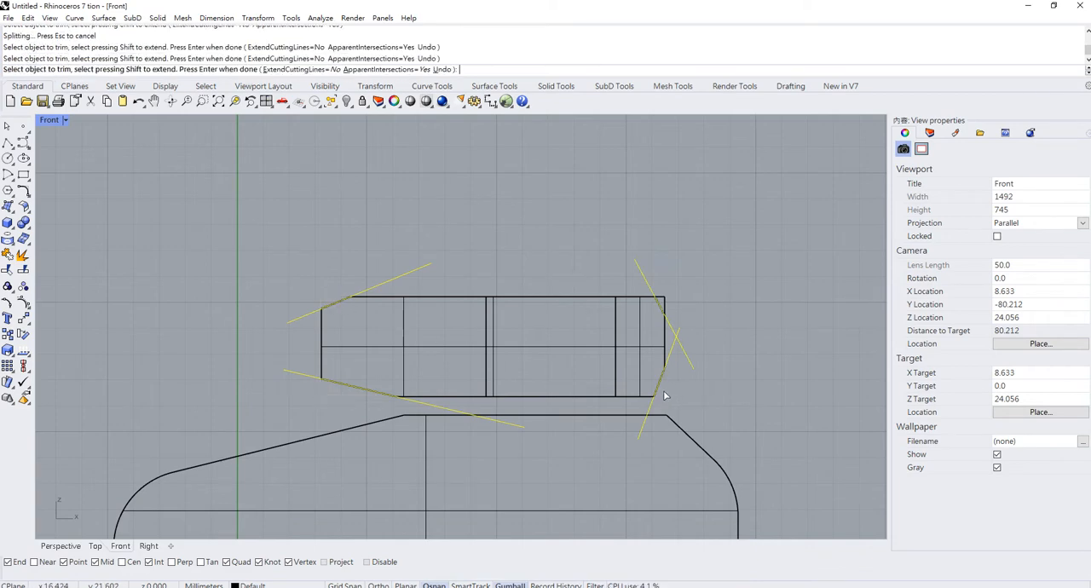
{"action": "left_click", "coordinate": [665, 308]}
{"action": "key", "text": "Return"}
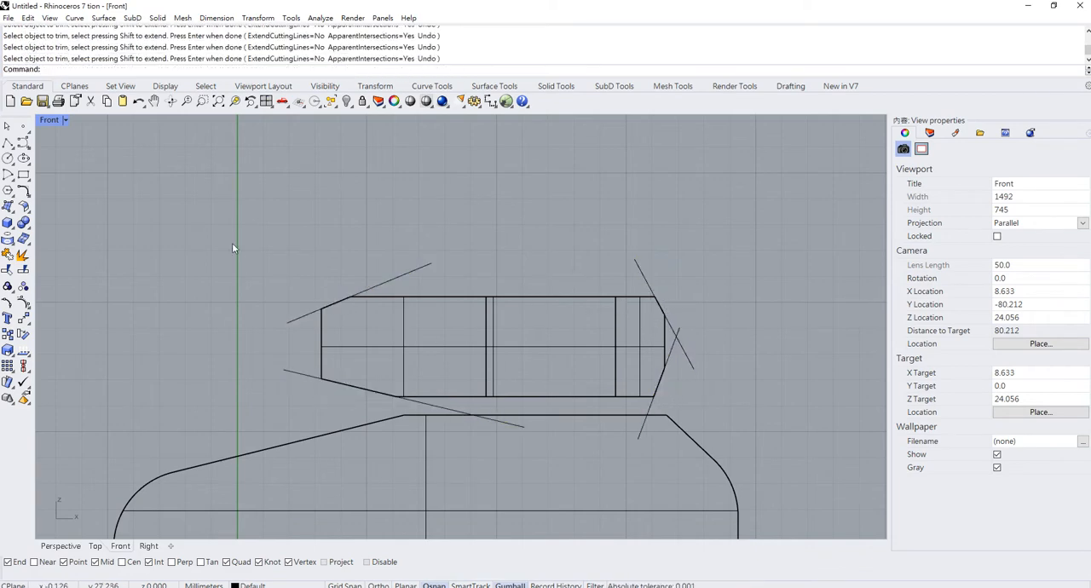
- Cap the openings left by the side-profile trim so the turret is a closed solid
{"action": "left_click_drag", "start_coordinate": [446, 339], "coordinate": [448, 340]}
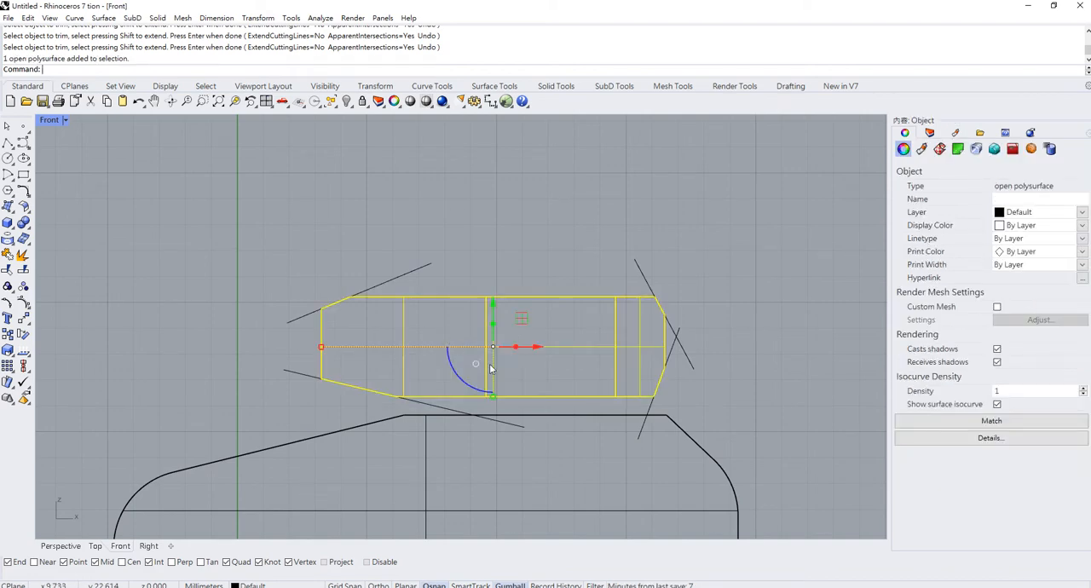
{"action": "type", "text": "Cap"}
{"action": "key", "text": "Return"}
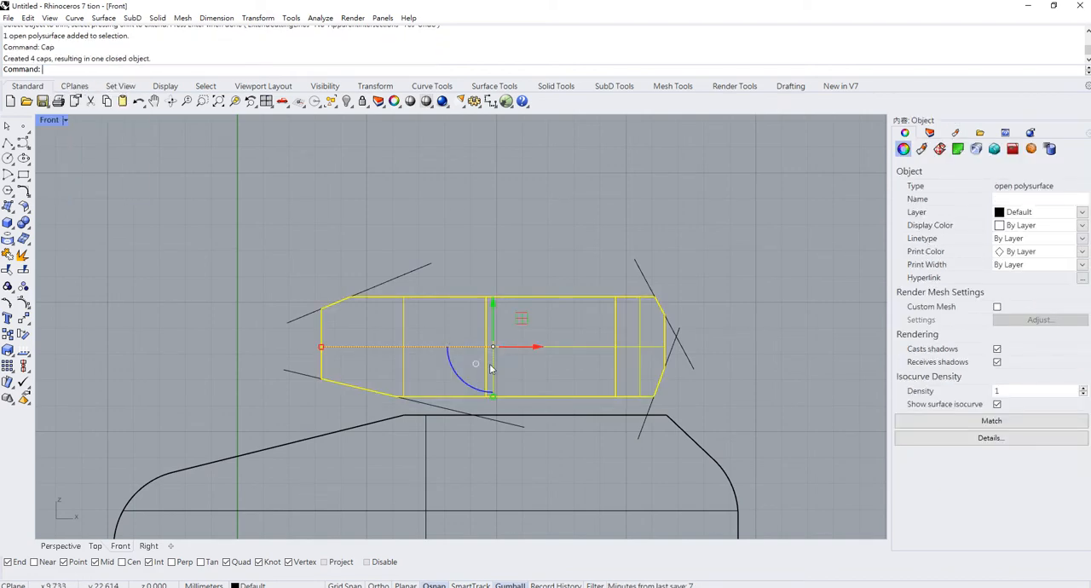
- Delete the four diagonal cutting lines around the turret in the Front view
{"action": "left_click_drag", "start_coordinate": [717, 279], "coordinate": [179, 217]}
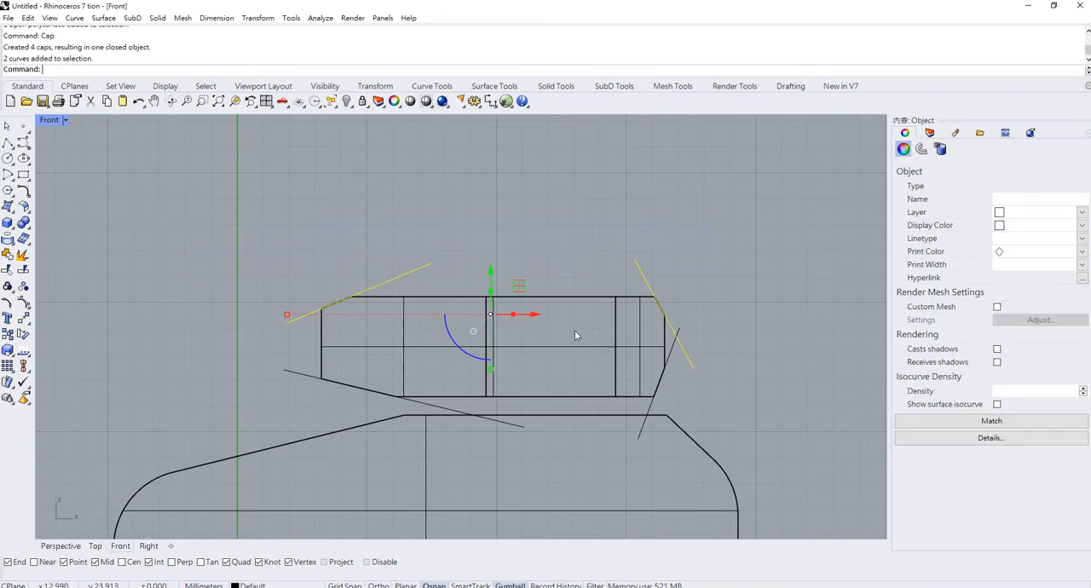
{"action": "key", "text": "Delete"}
{"action": "left_click_drag", "start_coordinate": [703, 373], "coordinate": [667, 331]}
{"action": "key", "text": "Delete"}
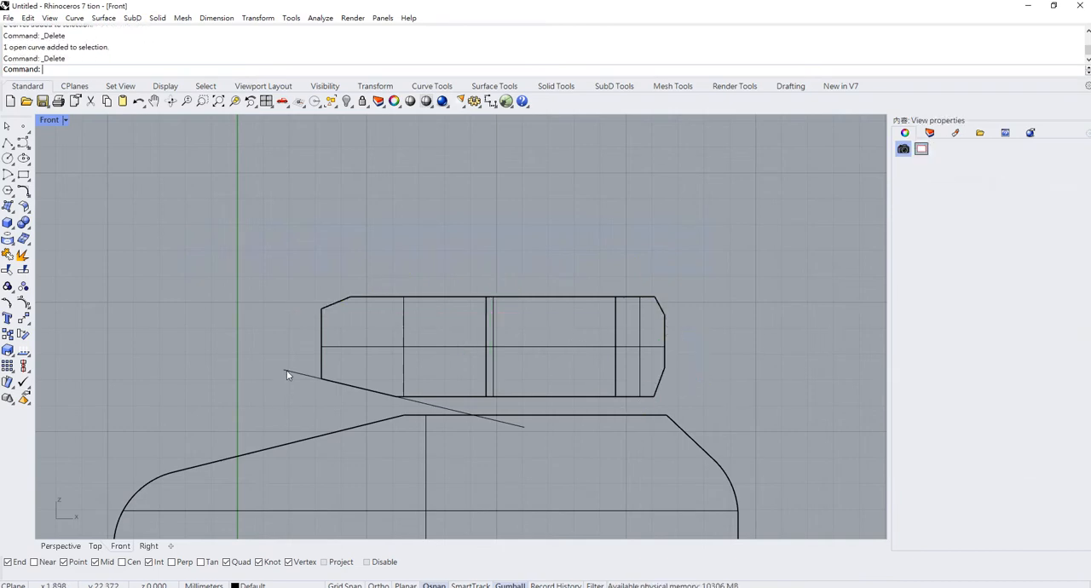
{"action": "left_click", "coordinate": [287, 370]}
{"action": "key", "text": "Delete"}
- Turn on projected object snaps and move the turret straight down until its underside rests on the hull's top
{"action": "left_click", "coordinate": [493, 319]}
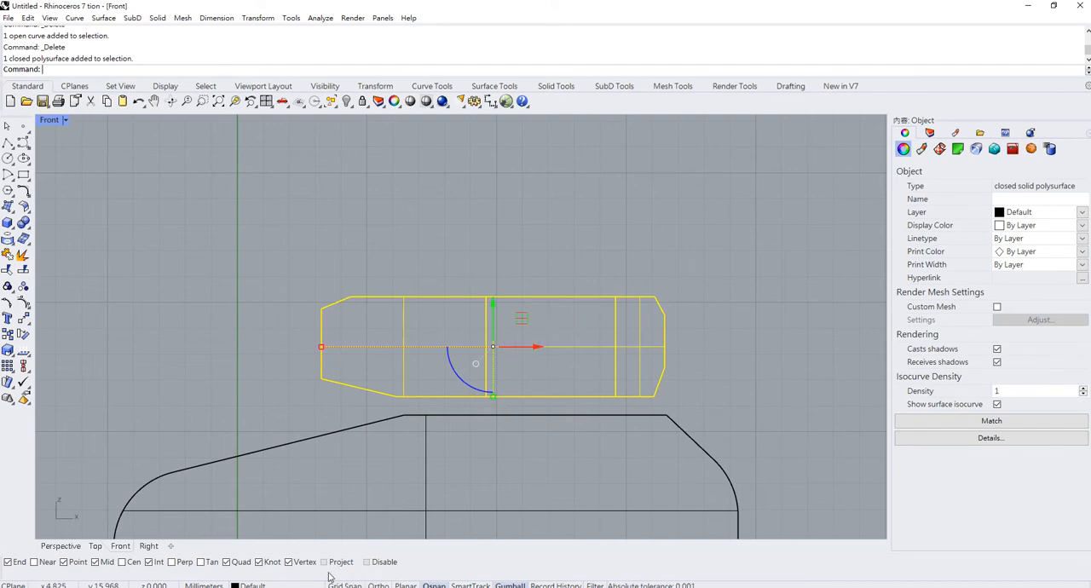
{"action": "left_click", "coordinate": [326, 562]}
{"action": "key", "text": "Return"}
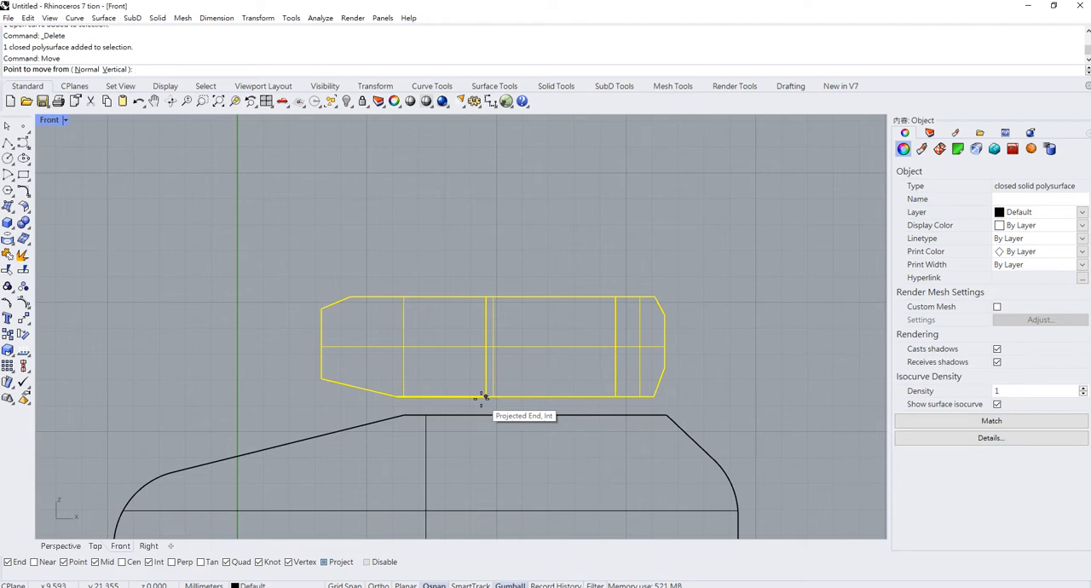
{"action": "left_click", "coordinate": [482, 397]}
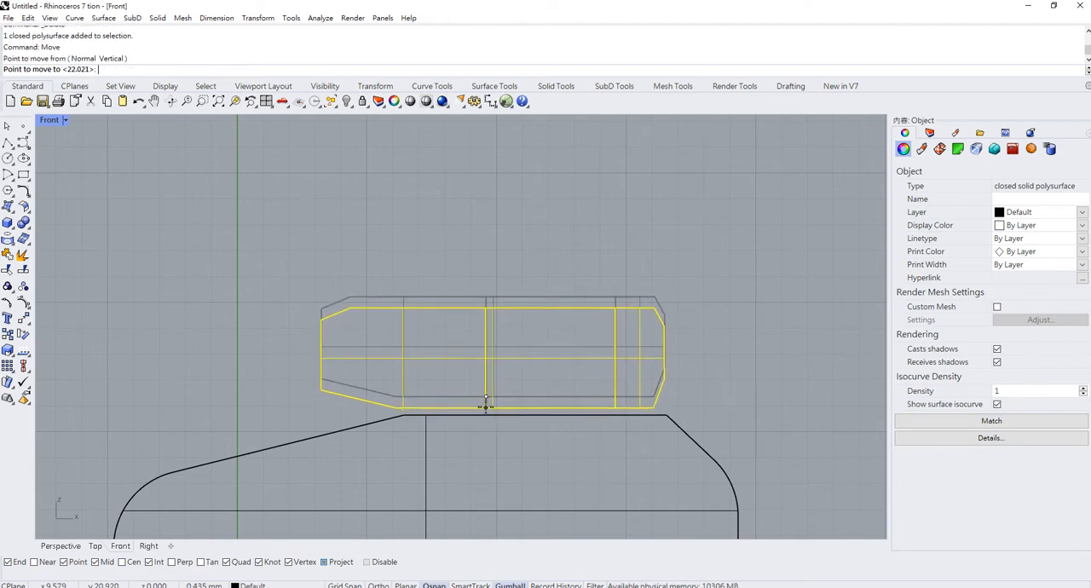
{"action": "left_click", "coordinate": [488, 416]}
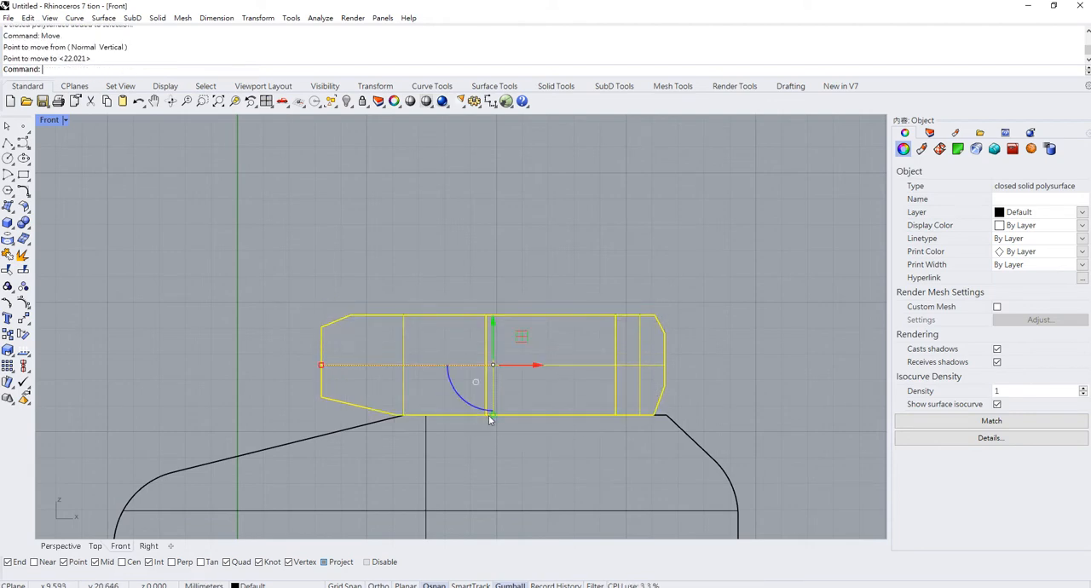
- Draw a solid vertical cylinder about 8 mm tall on the ground beside the hull's front in a maximised Perspective view
{"action": "double_click", "coordinate": [49, 120]}
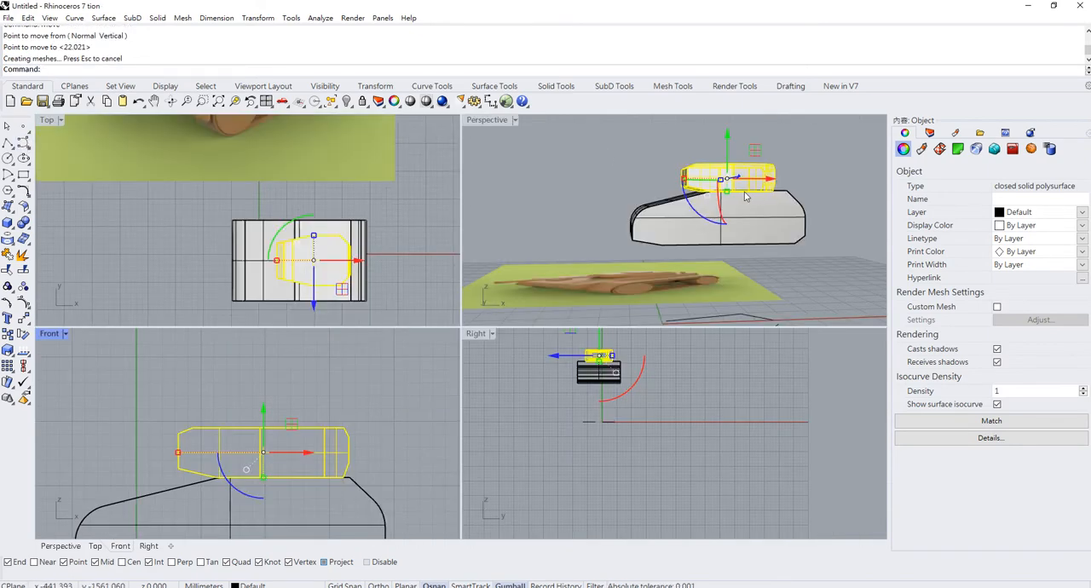
{"action": "right_click_drag", "start_coordinate": [763, 184], "coordinate": [708, 219]}
{"action": "double_click", "coordinate": [490, 123]}
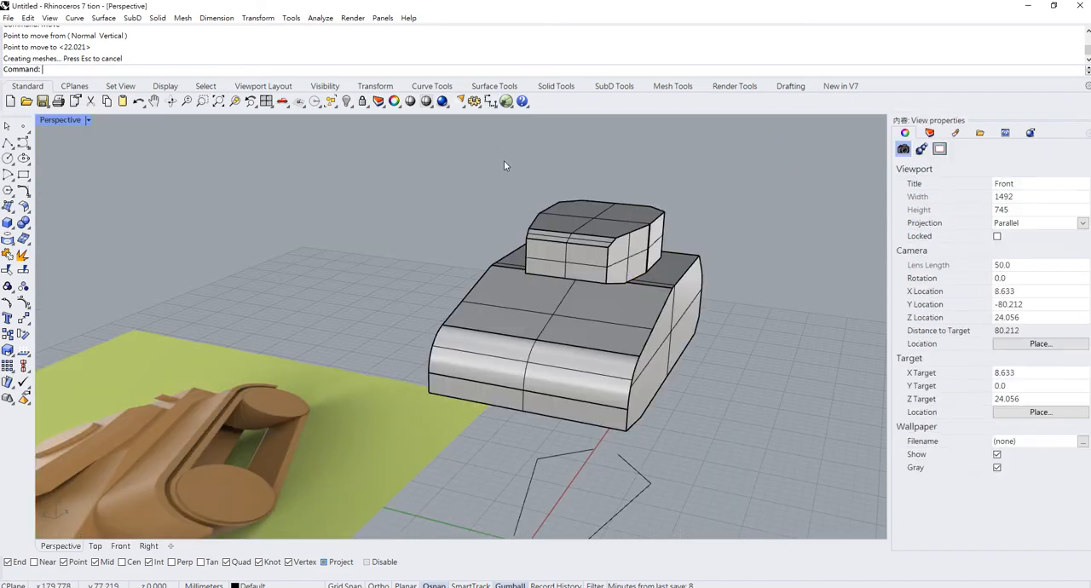
{"action": "right_click_drag", "start_coordinate": [503, 165], "coordinate": [400, 289]}
{"action": "scroll", "coordinate": [489, 285], "scroll_direction": "up", "scroll_amount": 4}
{"action": "scroll", "coordinate": [399, 290], "scroll_direction": "up", "scroll_amount": 2}
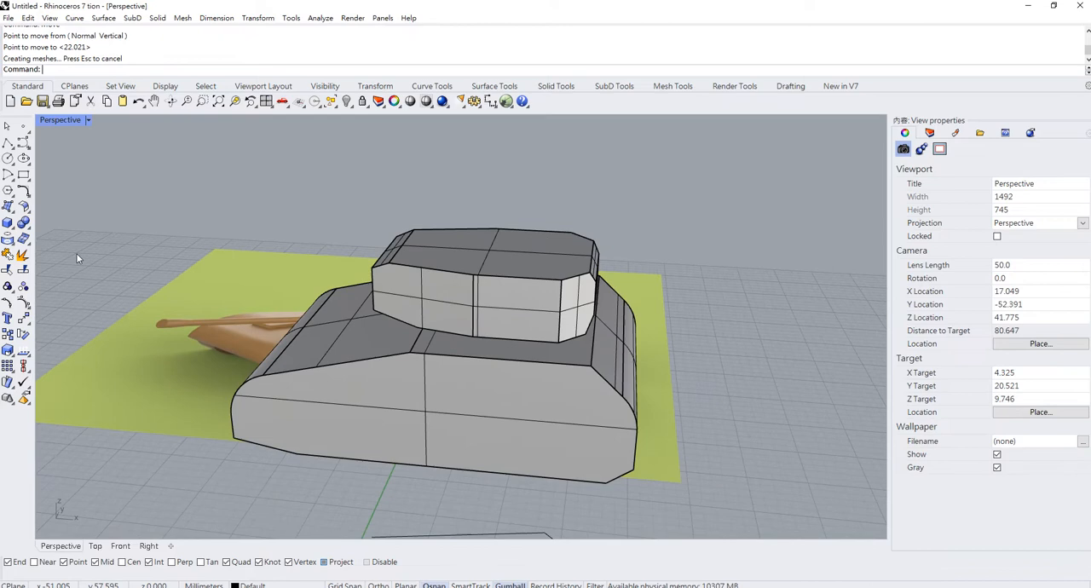
{"action": "left_click", "coordinate": [9, 223]}
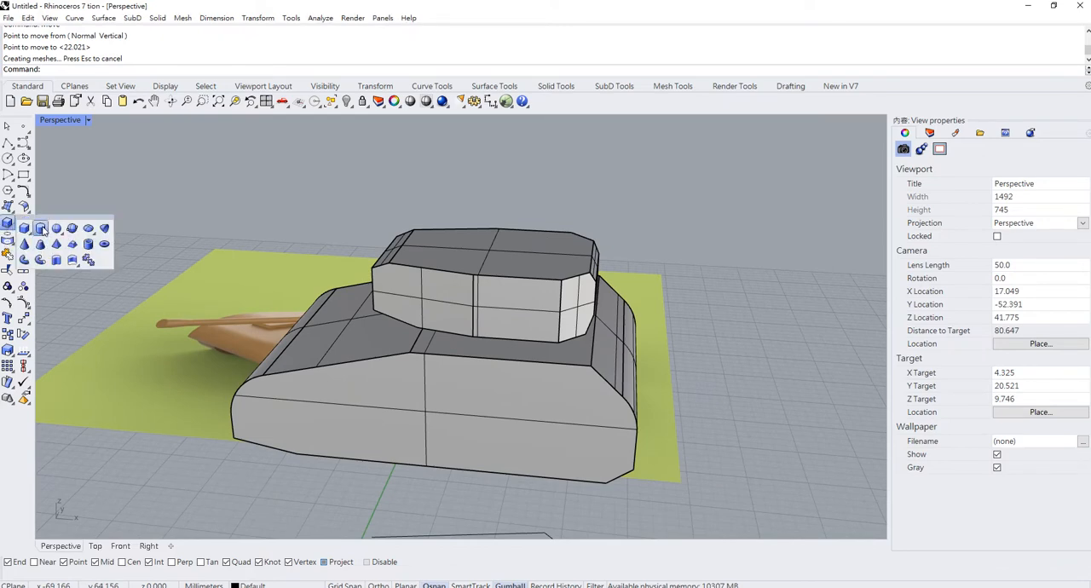
{"action": "left_click", "coordinate": [40, 245]}
{"action": "left_click", "coordinate": [198, 470]}
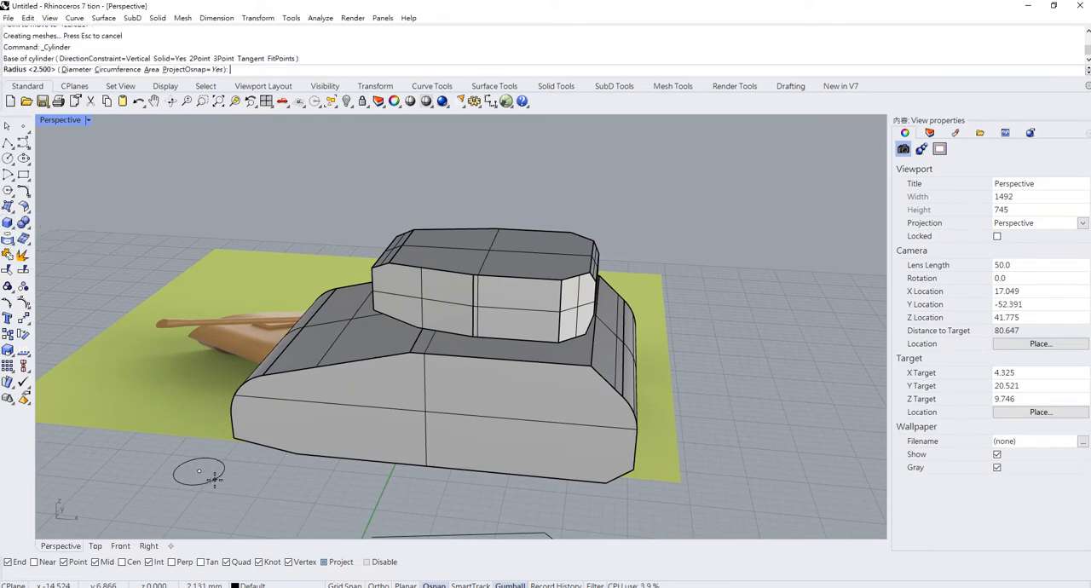
{"action": "left_click", "coordinate": [213, 473]}
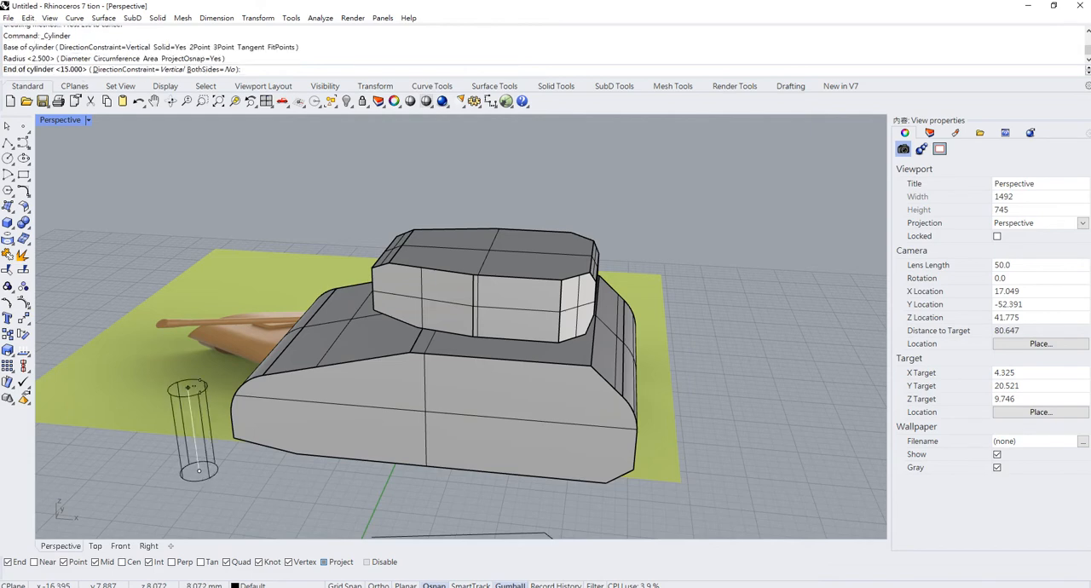
{"action": "left_click", "coordinate": [191, 393]}
- Rotate the cylinder to lie horizontally across the tank's width and move it along X to the hull's rear end
{"action": "left_click", "coordinate": [208, 443]}
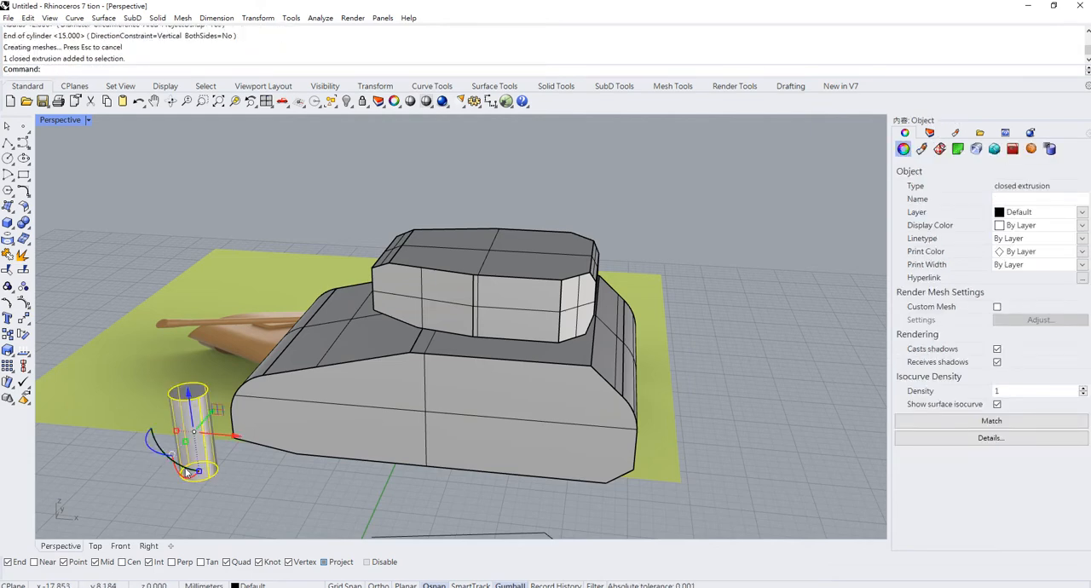
{"action": "left_click", "coordinate": [189, 479]}
{"action": "key", "text": "Escape"}
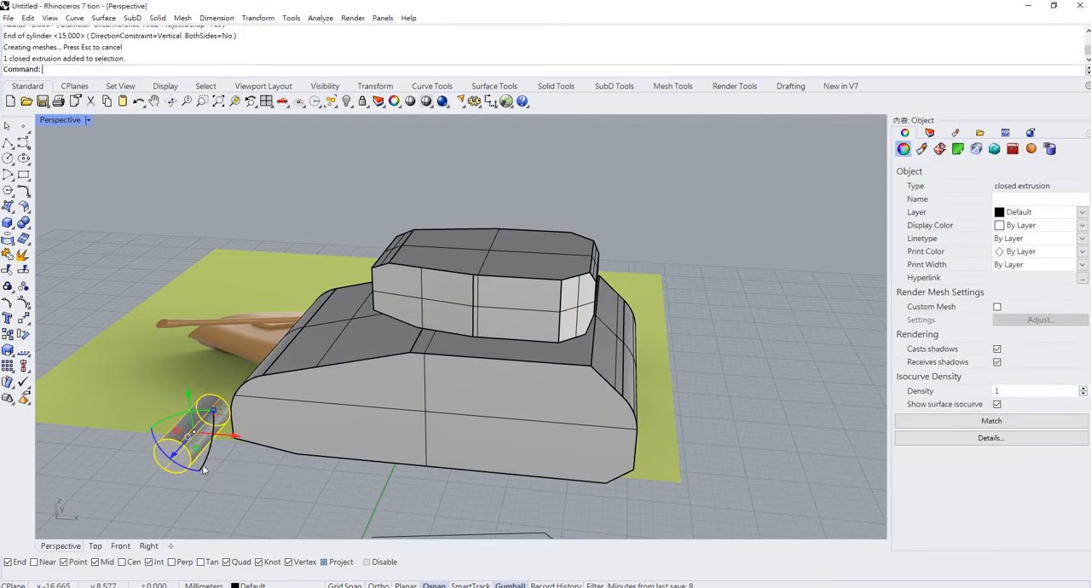
{"action": "left_click_drag", "start_coordinate": [235, 436], "coordinate": [604, 471]}
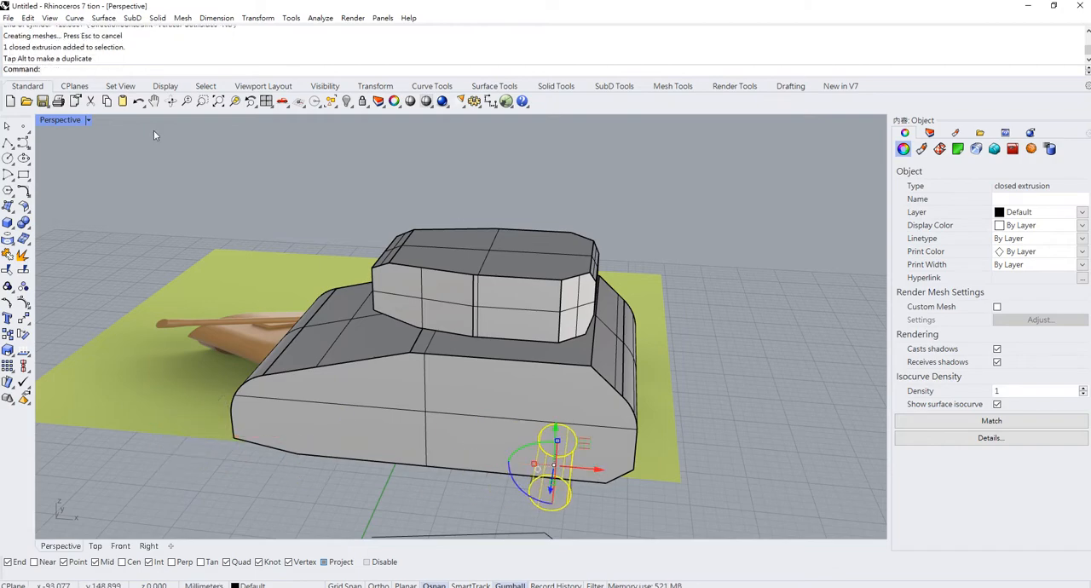
- Return to the four-viewport layout and raise the cylinder in the Front viewport to the lower rear part of the turret
{"action": "double_click", "coordinate": [68, 121]}
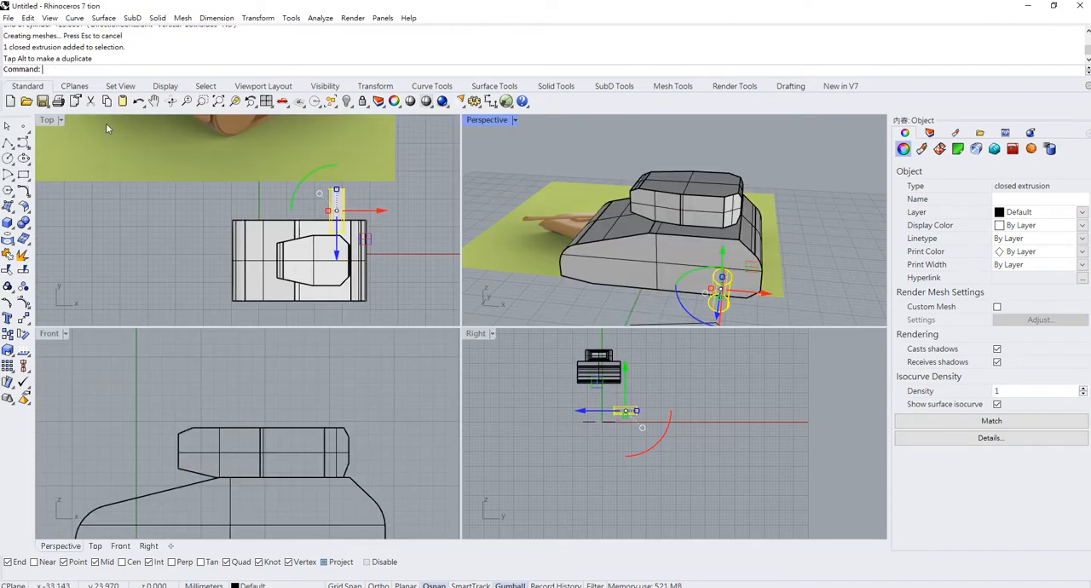
{"action": "double_click", "coordinate": [482, 334]}
{"action": "double_click", "coordinate": [53, 121]}
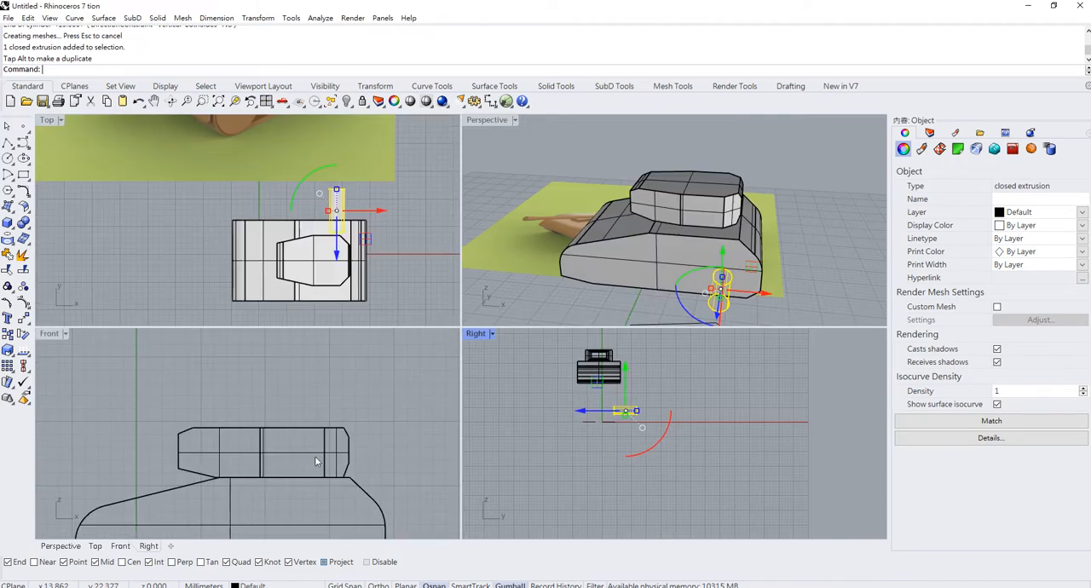
{"action": "scroll", "coordinate": [238, 405], "scroll_direction": "down", "scroll_amount": 8}
{"action": "left_click_drag", "start_coordinate": [249, 445], "coordinate": [250, 419]}
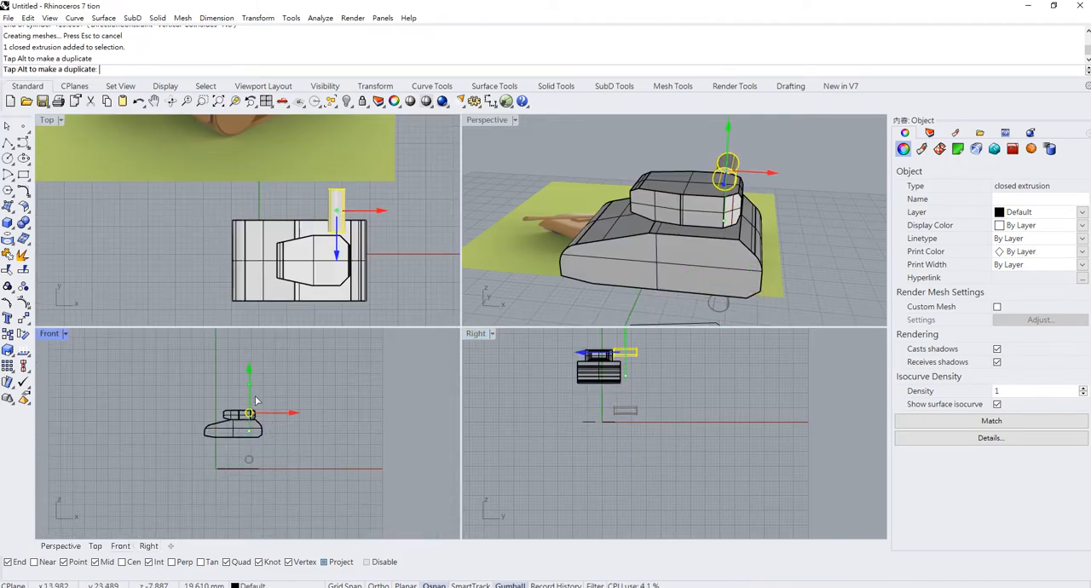
{"action": "scroll", "coordinate": [250, 419], "scroll_direction": "up", "scroll_amount": 3}
{"action": "scroll", "coordinate": [251, 426], "scroll_direction": "up", "scroll_amount": 12}
{"action": "right_click_drag", "start_coordinate": [276, 416], "coordinate": [280, 484]}
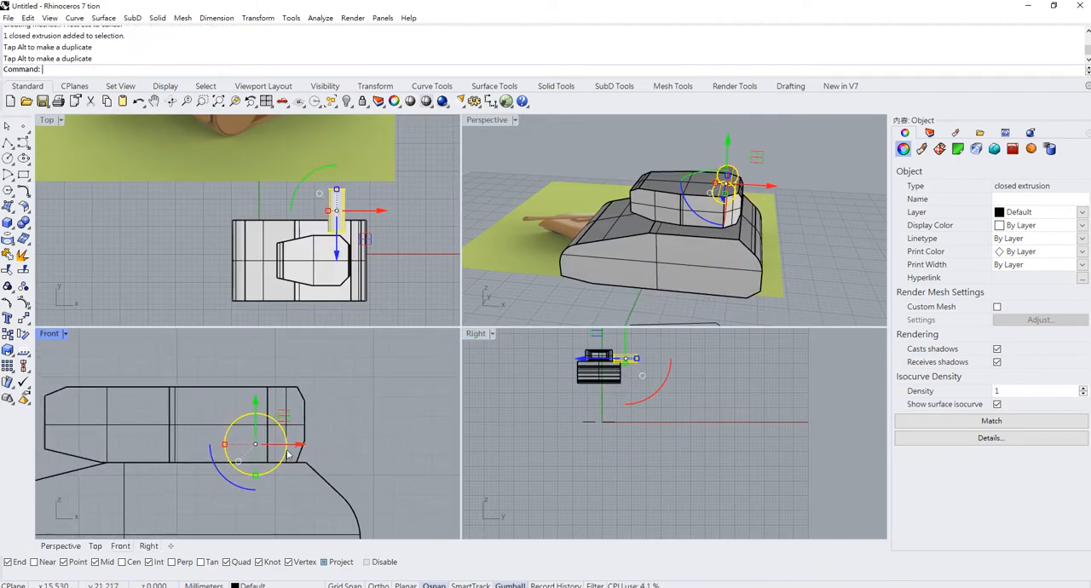
- In the Front viewport, shift the cylinder along X to the turret's rear end and snap it to the turret's mid-height line
{"action": "scroll", "coordinate": [296, 443], "scroll_direction": "up", "scroll_amount": 3}
{"action": "left_click_drag", "start_coordinate": [284, 441], "coordinate": [355, 441]}
{"action": "scroll", "coordinate": [312, 438], "scroll_direction": "up", "scroll_amount": 3}
{"action": "right_click_drag", "start_coordinate": [349, 439], "coordinate": [364, 451]}
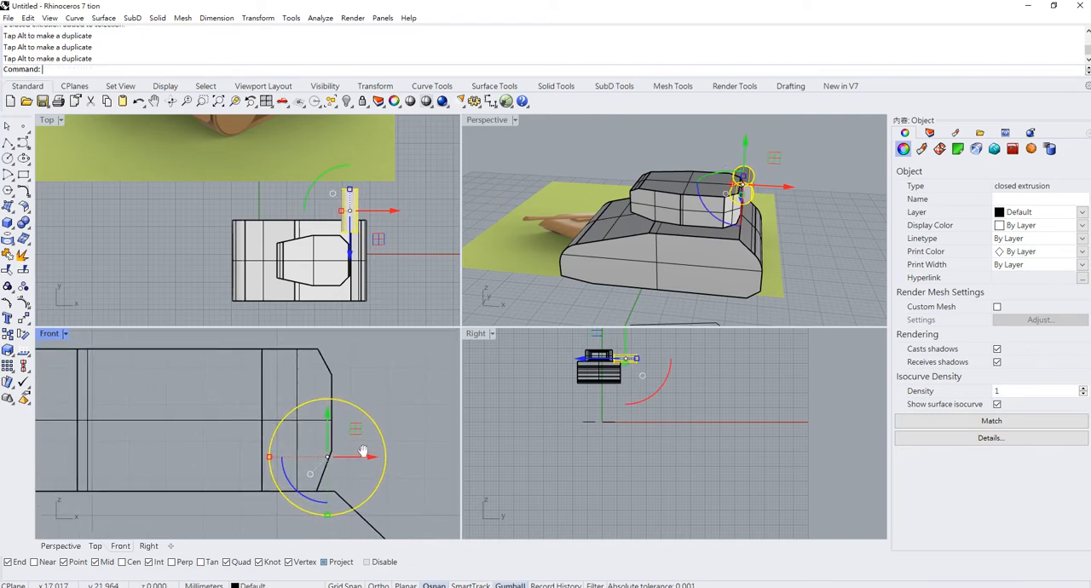
{"action": "scroll", "coordinate": [365, 451], "scroll_direction": "down", "scroll_amount": 1}
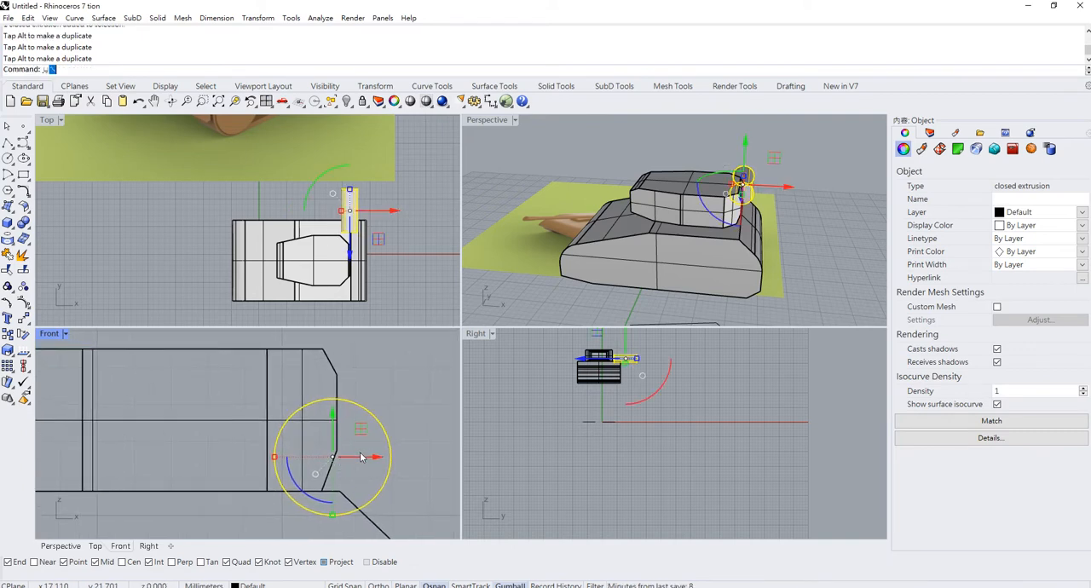
{"action": "key", "text": "Return"}
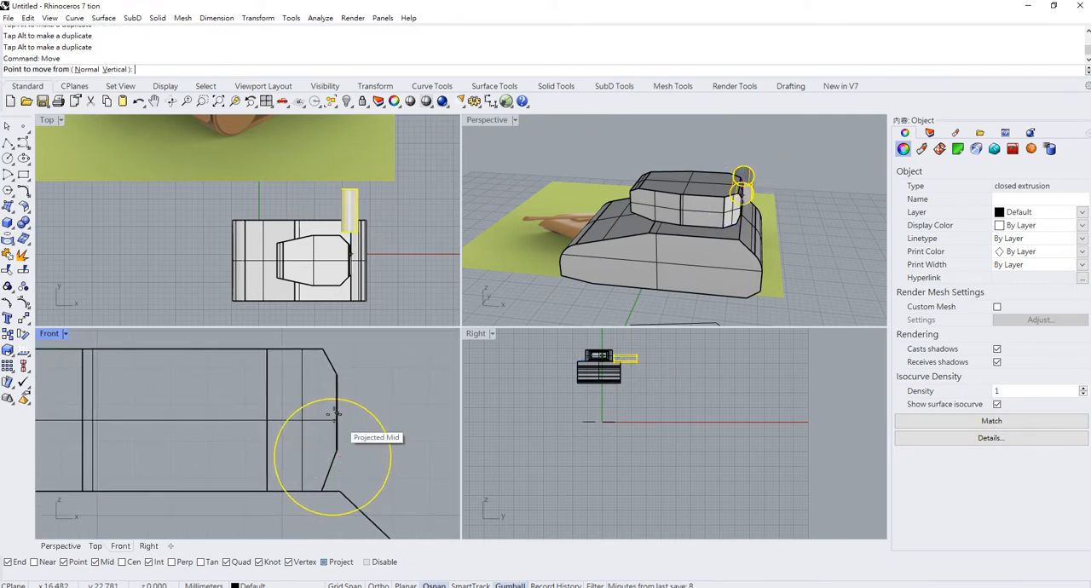
{"action": "left_click", "coordinate": [309, 455]}
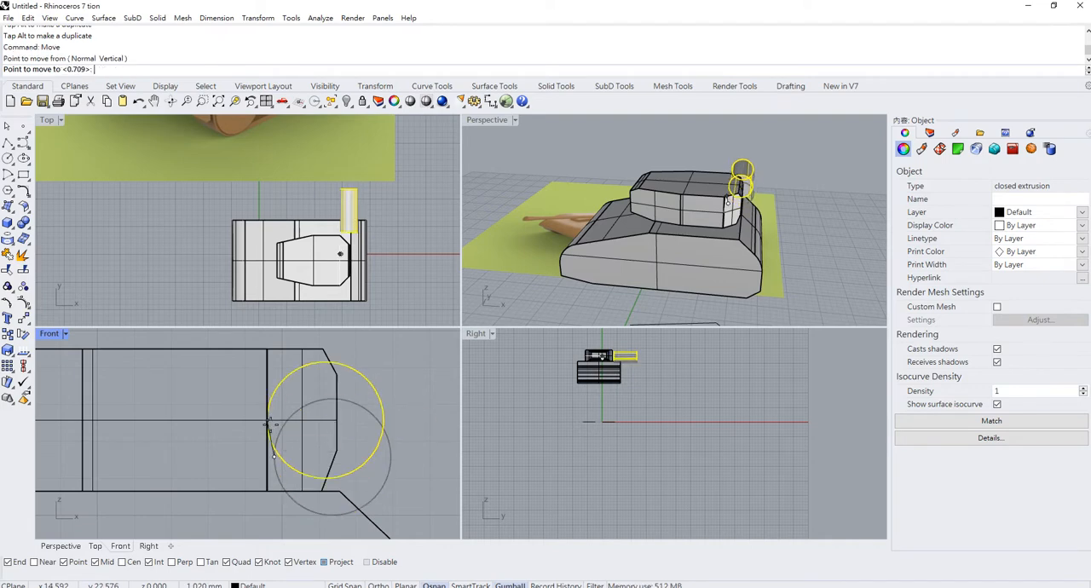
{"action": "left_click", "coordinate": [301, 416]}
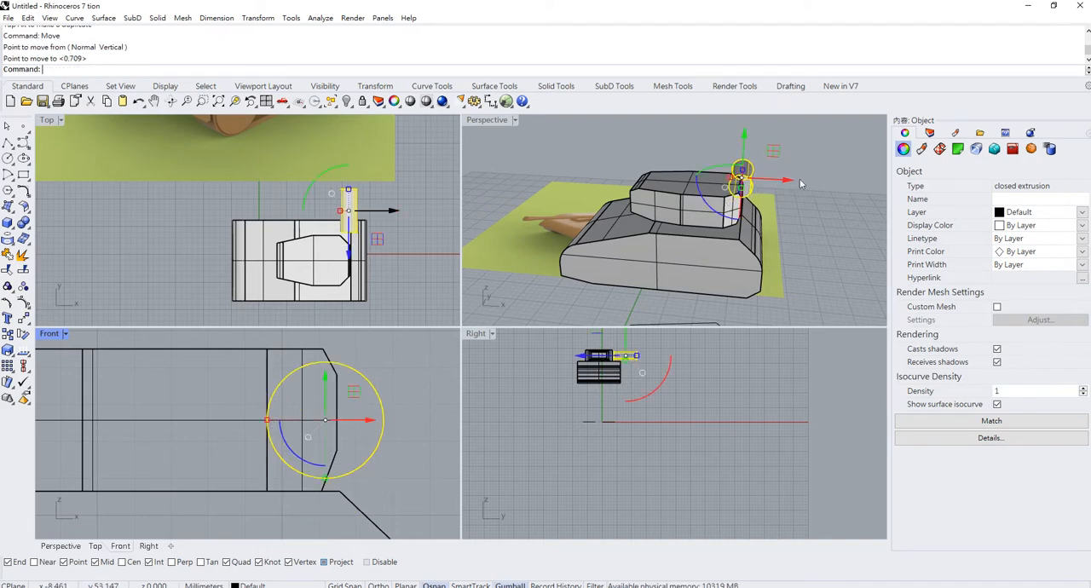
- Maximise the Top viewport and move the cylinder along Y until it lies across the turret's rear
{"action": "scroll", "coordinate": [729, 177], "scroll_direction": "down", "scroll_amount": 4}
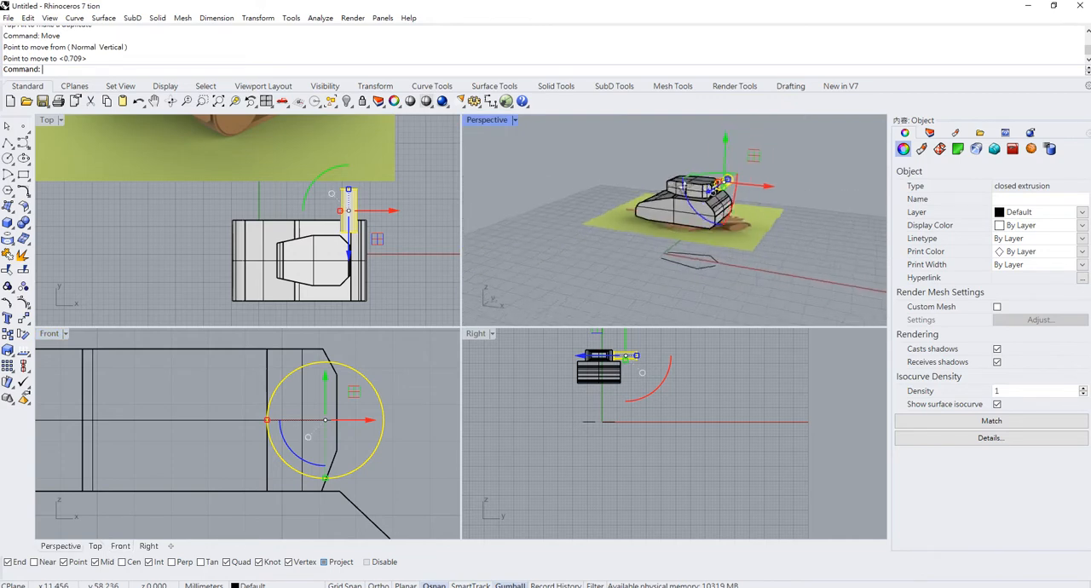
{"action": "right_click_drag", "start_coordinate": [683, 184], "coordinate": [604, 202]}
{"action": "scroll", "coordinate": [339, 226], "scroll_direction": "up", "scroll_amount": 6}
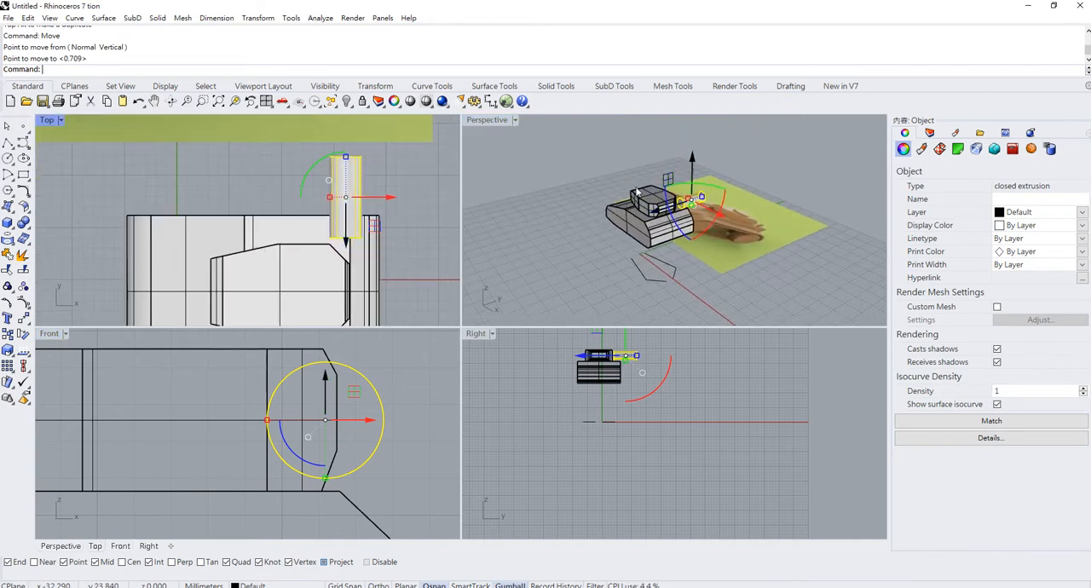
{"action": "scroll", "coordinate": [352, 211], "scroll_direction": "down", "scroll_amount": 4}
{"action": "right_click_drag", "start_coordinate": [352, 211], "coordinate": [359, 186]}
{"action": "scroll", "coordinate": [358, 185], "scroll_direction": "up", "scroll_amount": 4}
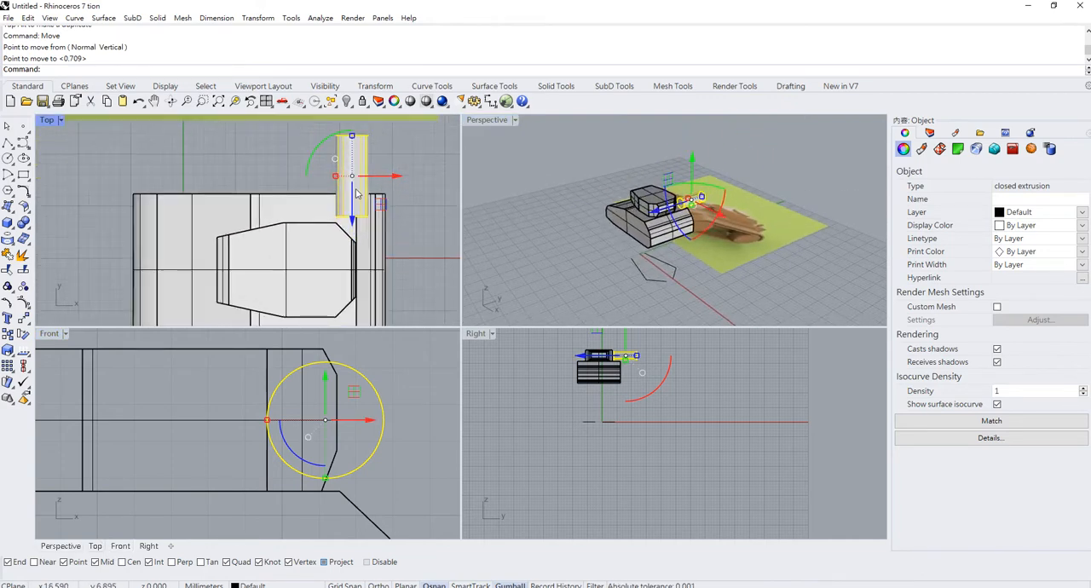
{"action": "double_click", "coordinate": [48, 121]}
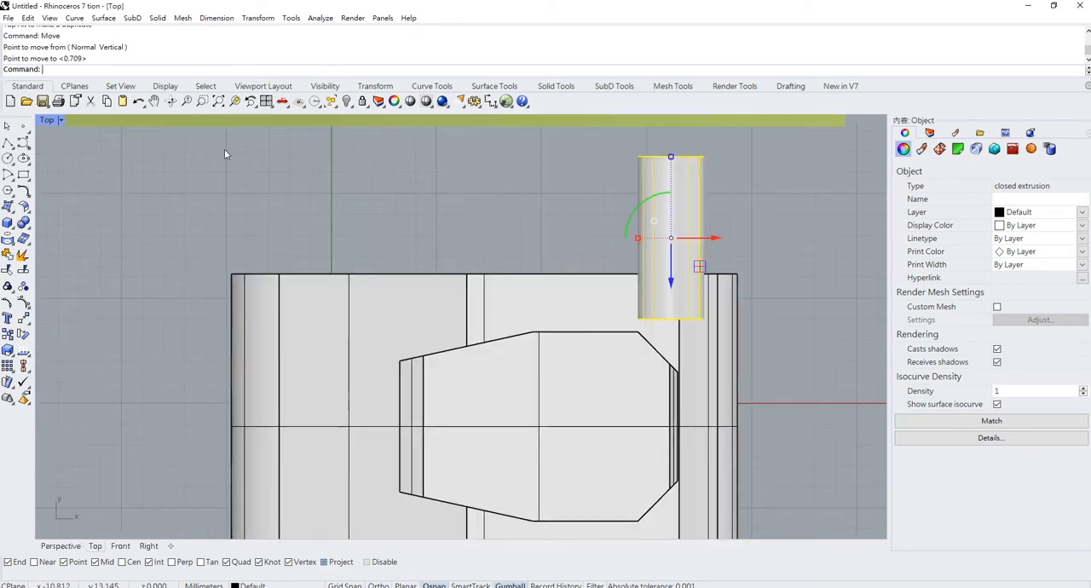
{"action": "right_click_drag", "start_coordinate": [562, 283], "coordinate": [473, 237]}
{"action": "left_click_drag", "start_coordinate": [583, 232], "coordinate": [601, 420]}
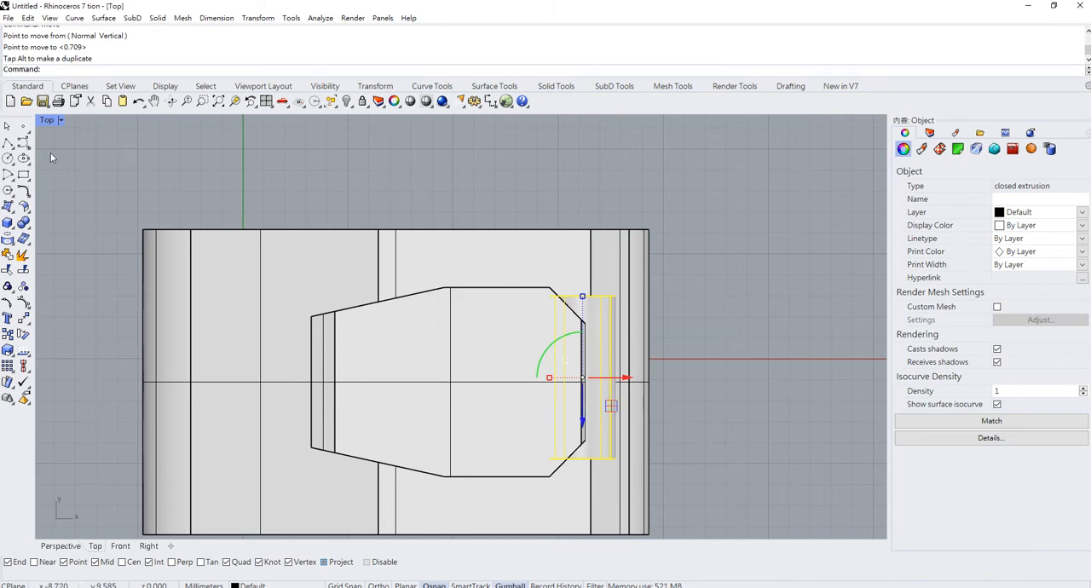
- Draw a straight polyline from the midpoint of the turret's front edge along its centreline to beyond the hull's rear
{"action": "left_click", "coordinate": [7, 142]}
{"action": "left_click", "coordinate": [312, 381]}
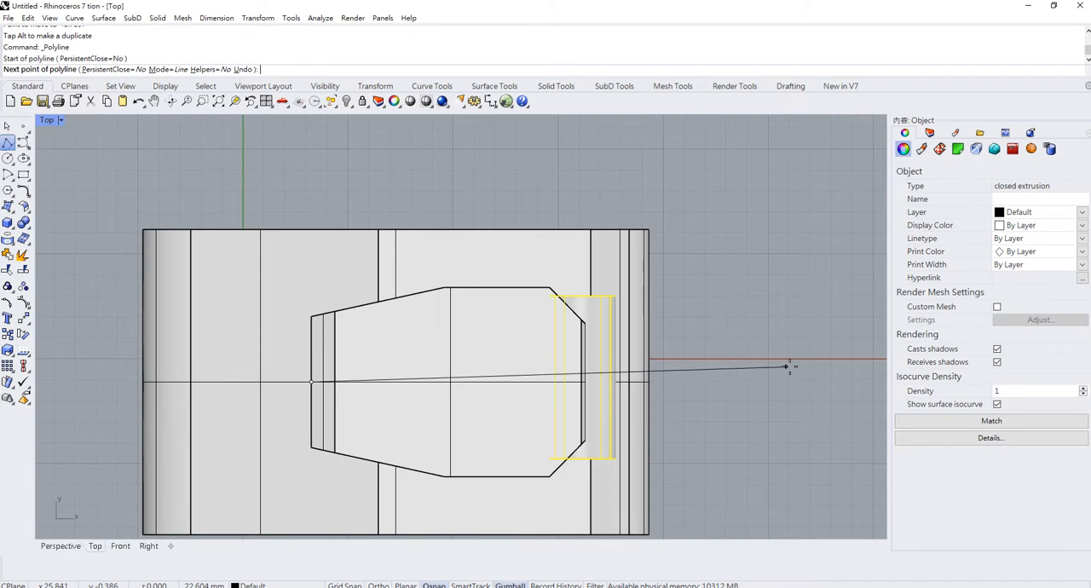
{"action": "left_click", "coordinate": [809, 381]}
{"action": "key", "text": "Return"}
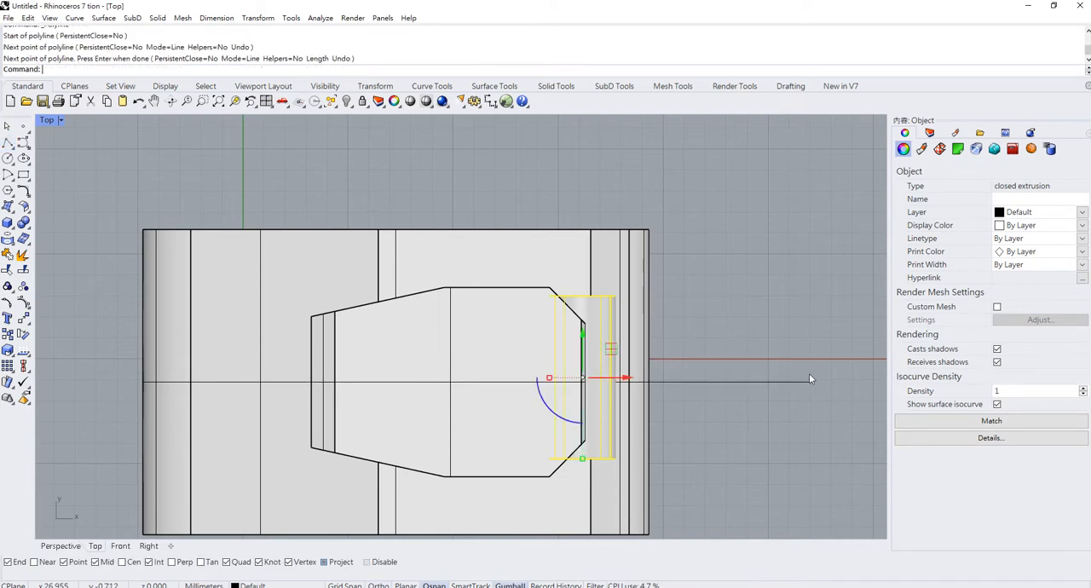
{"action": "left_click", "coordinate": [660, 587]}
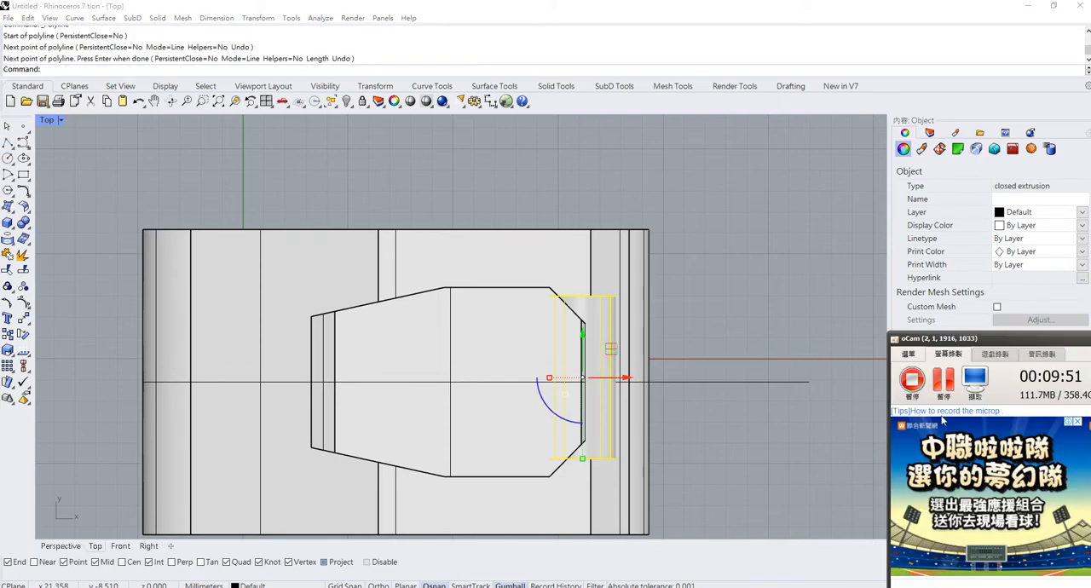
{"action": "left_click", "coordinate": [684, 304]}
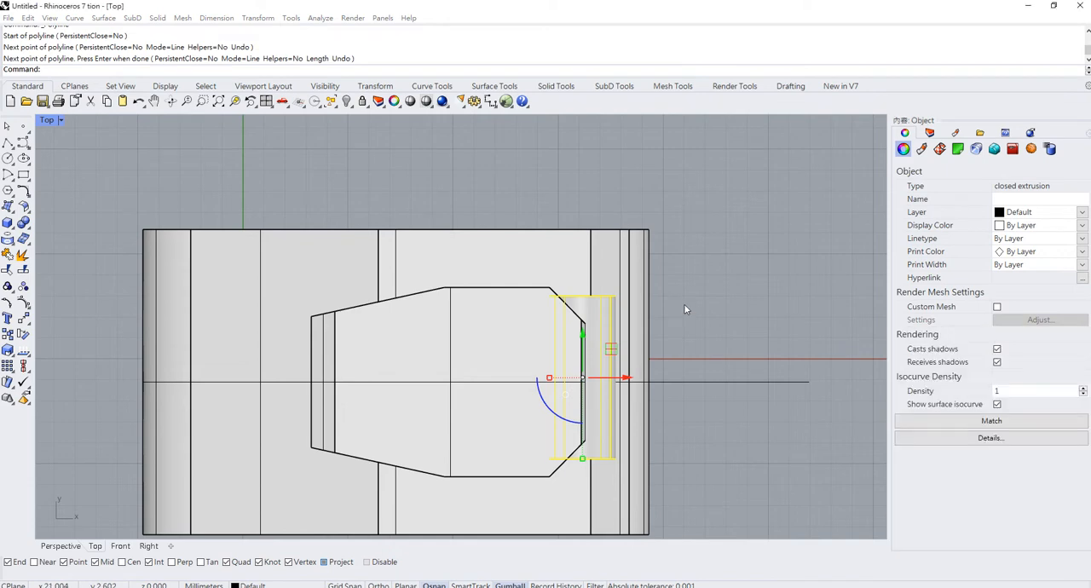
- Try to centre the cylinder on the centreline polyline by moving it straight along Y with the Move command
{"action": "left_click", "coordinate": [590, 352]}
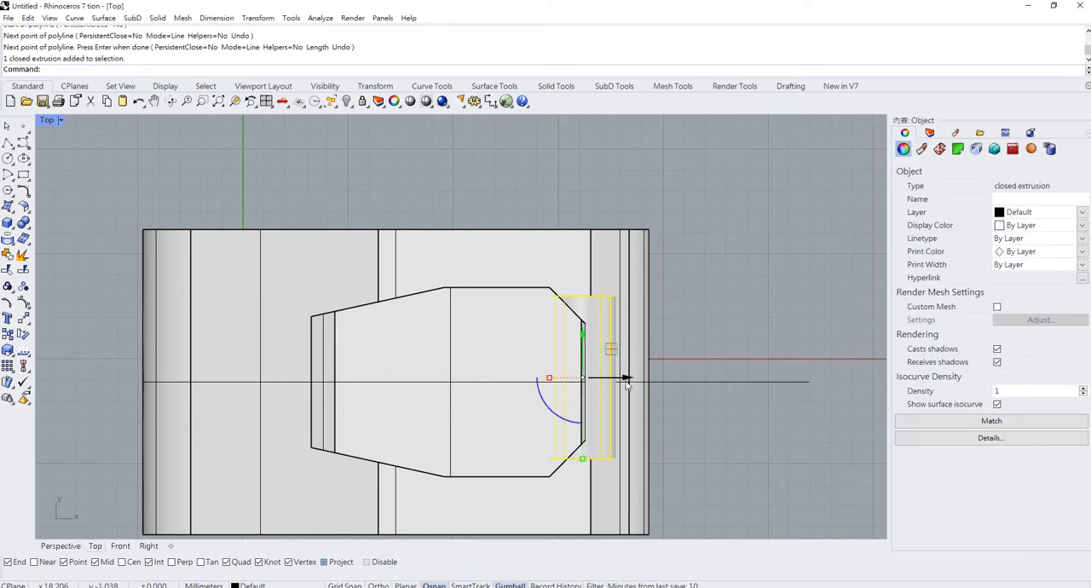
{"action": "type", "text": "Move"}
{"action": "key", "text": "Return"}
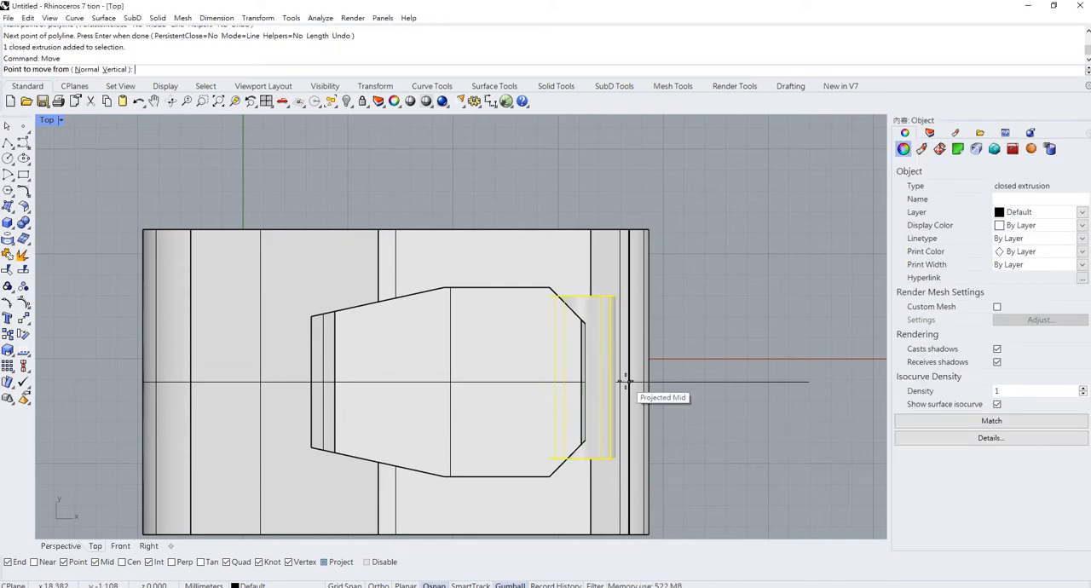
{"action": "left_click", "coordinate": [610, 377]}
{"action": "key", "text": "shift"}
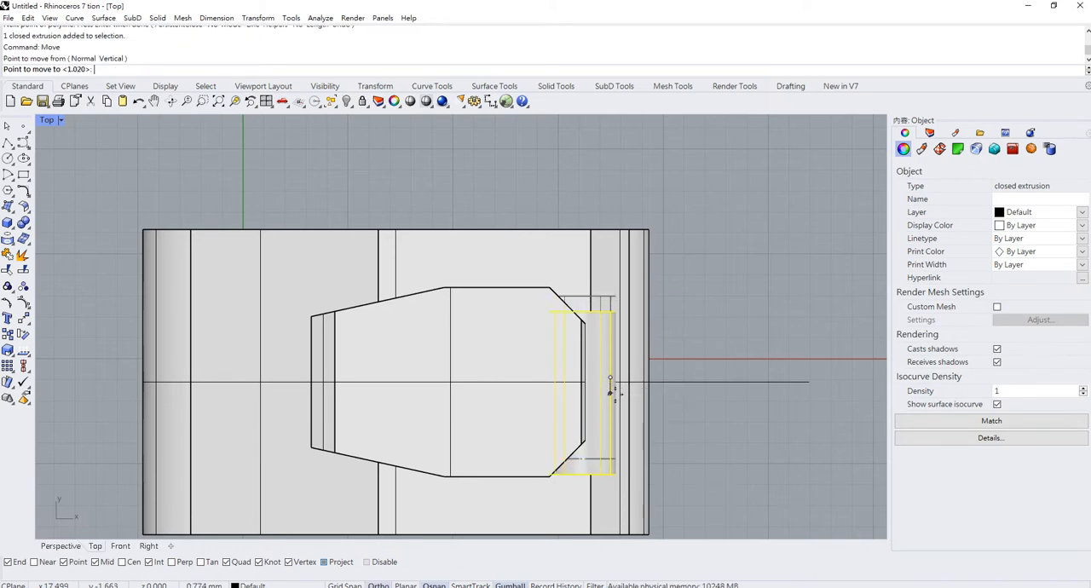
{"action": "left_click", "coordinate": [610, 383]}
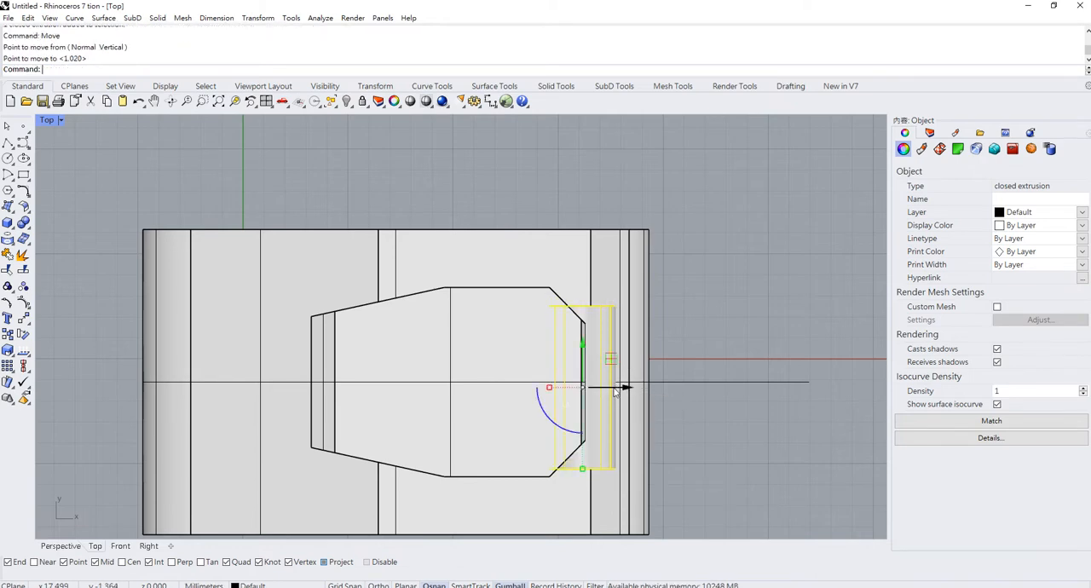
- Set the Top viewport to Wireframe and move the cylinder by its edge midpoint onto the centreline polyline
{"action": "left_click", "coordinate": [60, 121]}
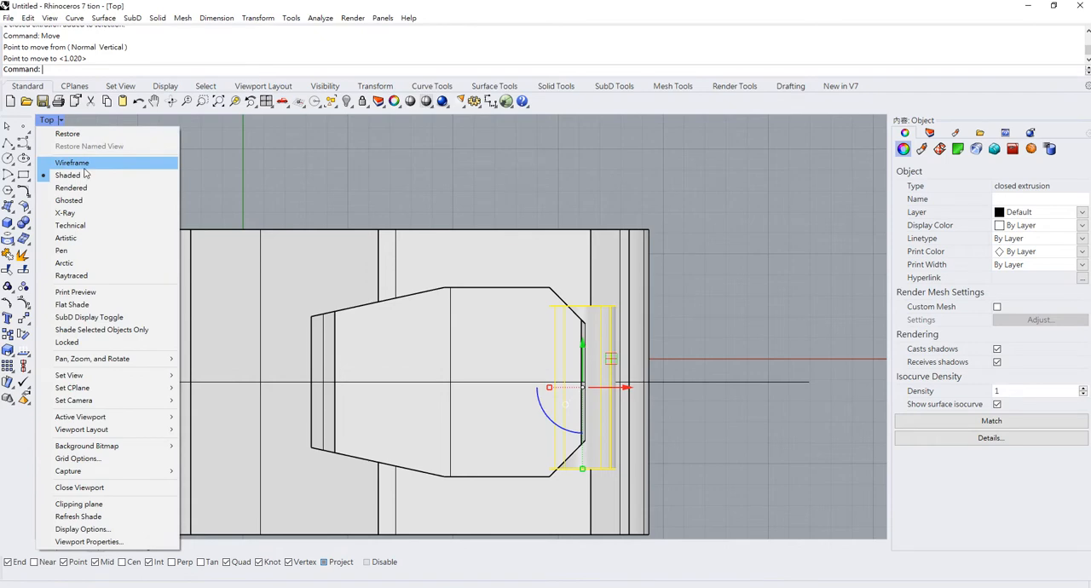
{"action": "left_click", "coordinate": [73, 162]}
{"action": "scroll", "coordinate": [608, 388], "scroll_direction": "up", "scroll_amount": 5}
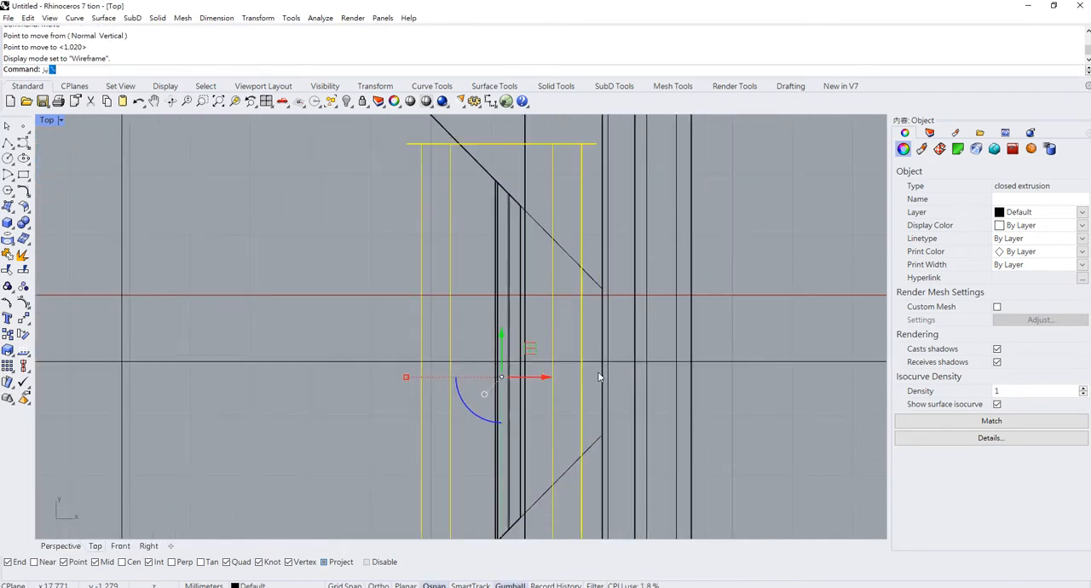
{"action": "type", "text": "O"}
{"action": "key", "text": "BackSpace"}
{"action": "left_click", "coordinate": [421, 364]}
{"action": "left_click", "coordinate": [421, 361], "text": "shift"}
{"action": "scroll", "coordinate": [518, 331], "scroll_direction": "down", "scroll_amount": 12}
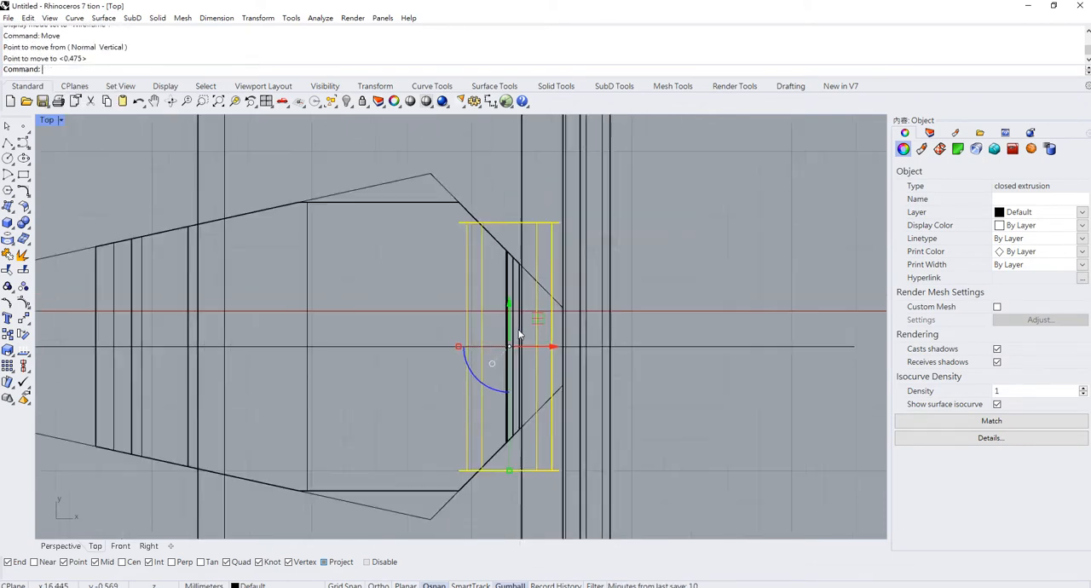
- Maximise the Perspective viewport and scale the cylinder lengthwise along Y so it spans more of the turret's rear
{"action": "double_click", "coordinate": [53, 120]}
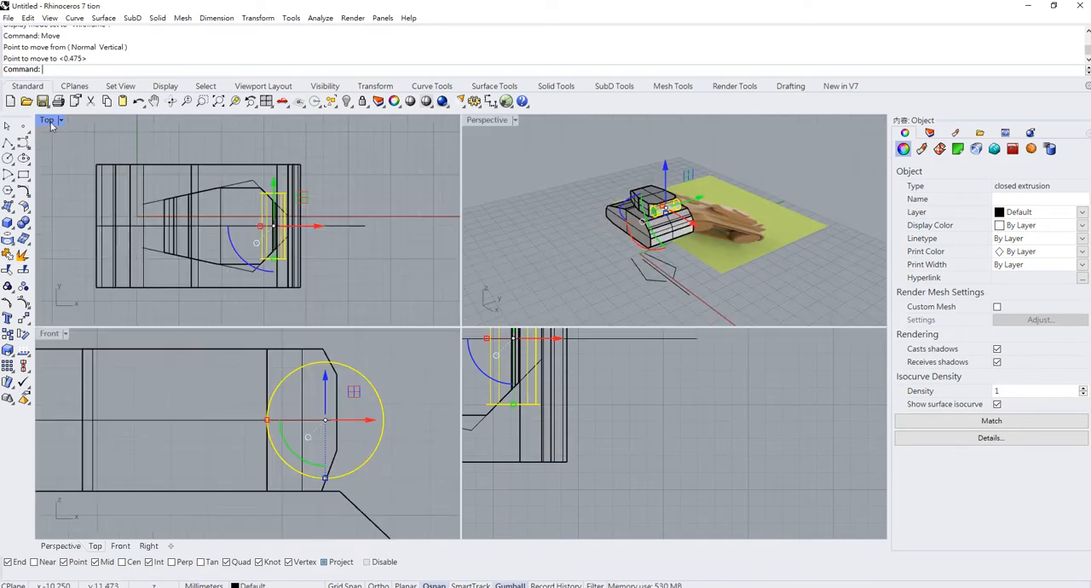
{"action": "double_click", "coordinate": [490, 121]}
{"action": "right_click_drag", "start_coordinate": [564, 314], "coordinate": [676, 255]}
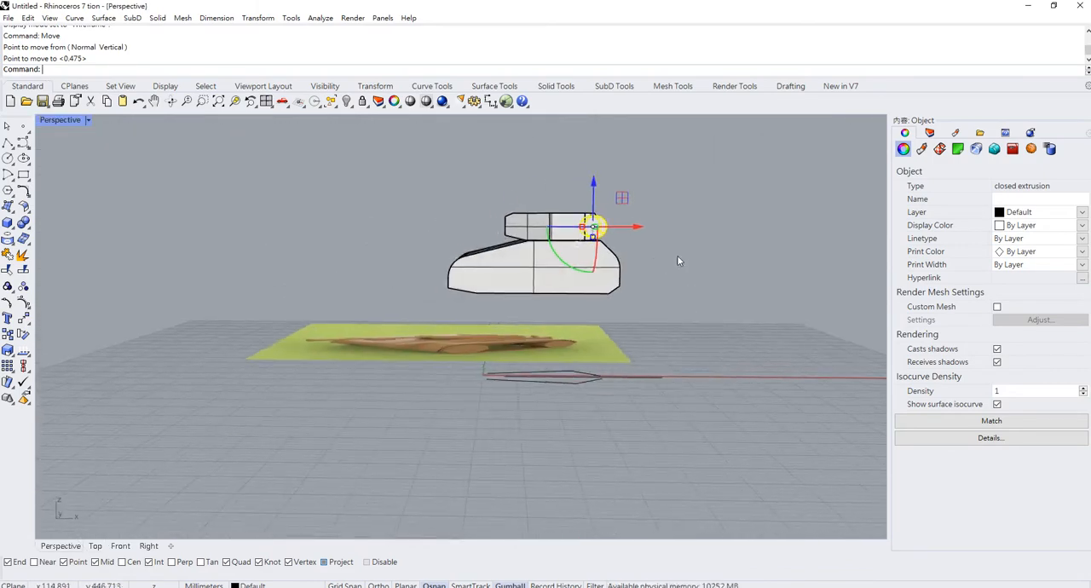
{"action": "left_click", "coordinate": [677, 255]}
{"action": "scroll", "coordinate": [607, 219], "scroll_direction": "down", "scroll_amount": 3}
{"action": "right_click_drag", "start_coordinate": [606, 219], "coordinate": [523, 235]}
{"action": "scroll", "coordinate": [437, 276], "scroll_direction": "up", "scroll_amount": 8}
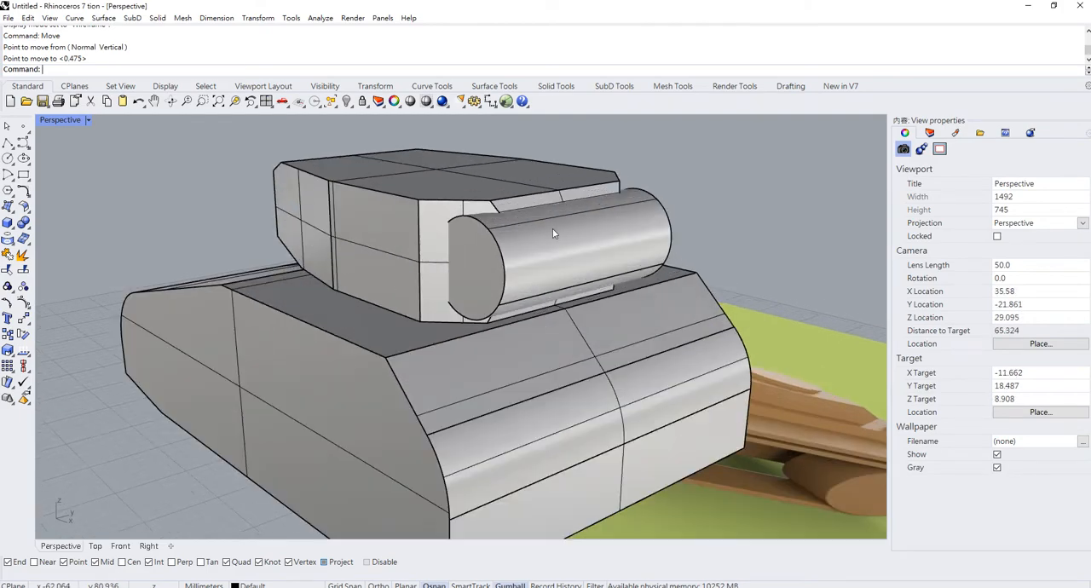
{"action": "left_click", "coordinate": [552, 228]}
{"action": "left_click_drag", "start_coordinate": [477, 268], "coordinate": [446, 253]}
{"action": "right_click_drag", "start_coordinate": [443, 252], "coordinate": [513, 199]}
{"action": "scroll", "coordinate": [520, 200], "scroll_direction": "down", "scroll_amount": 4}
{"action": "right_click_drag", "start_coordinate": [716, 185], "coordinate": [543, 269], "text": "shift"}
{"action": "left_click", "coordinate": [503, 231]}
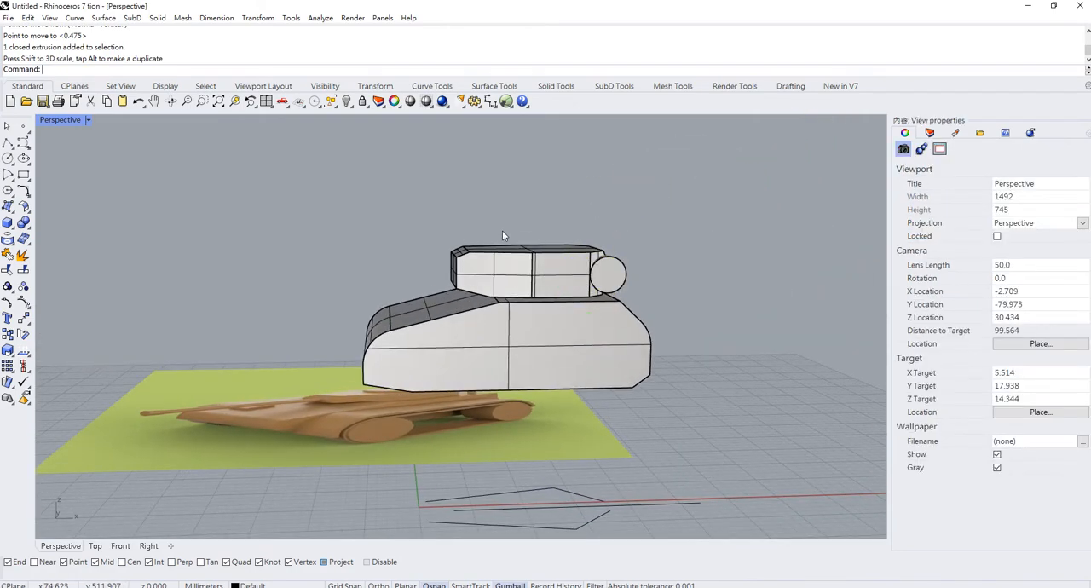
- Copy the rear cylinder along X to the front of the turret, above the hull's sloping front deck
{"action": "right_click_drag", "start_coordinate": [503, 231], "coordinate": [524, 299]}
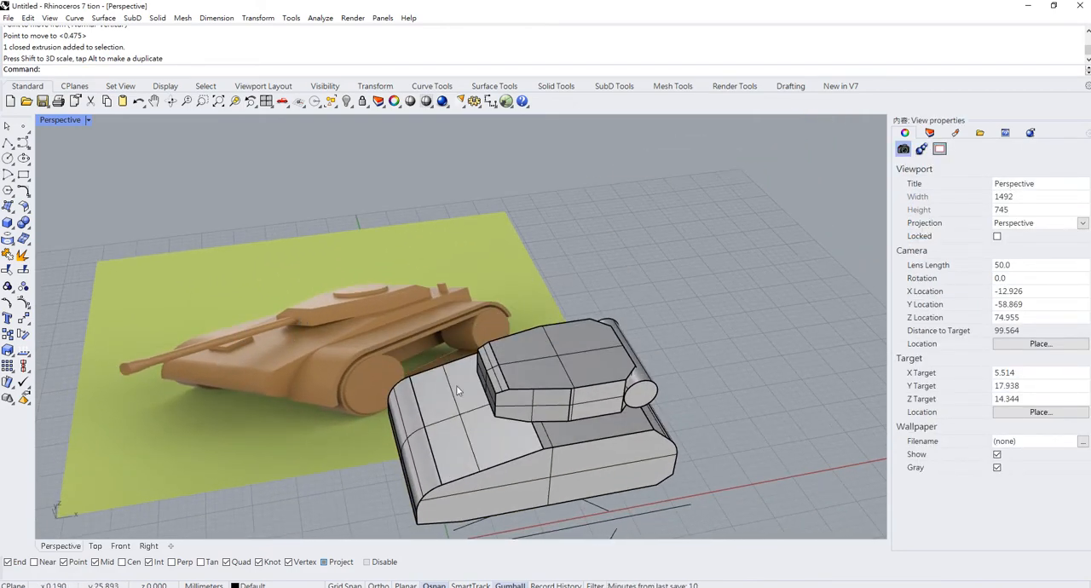
{"action": "left_click", "coordinate": [652, 390]}
{"action": "right_click_drag", "start_coordinate": [614, 375], "coordinate": [581, 355]}
{"action": "left_click_drag", "start_coordinate": [645, 363], "coordinate": [470, 370]}
{"action": "right_click_drag", "start_coordinate": [488, 392], "coordinate": [575, 356], "text": "shift"}
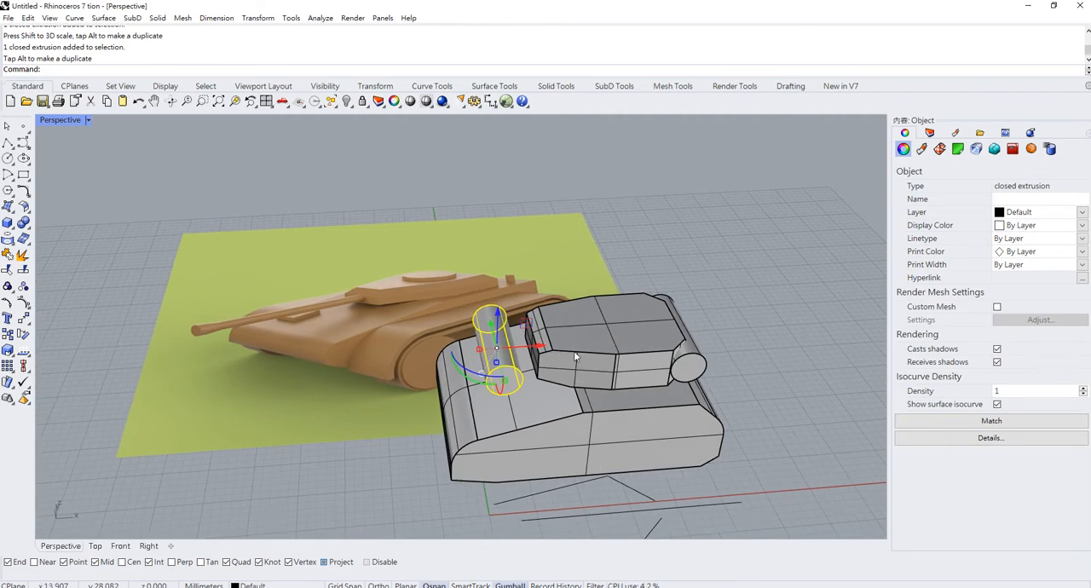
- Try rotating the copied cylinder 90° about the Y axis, and undo the rotation
{"action": "left_click", "coordinate": [471, 385]}
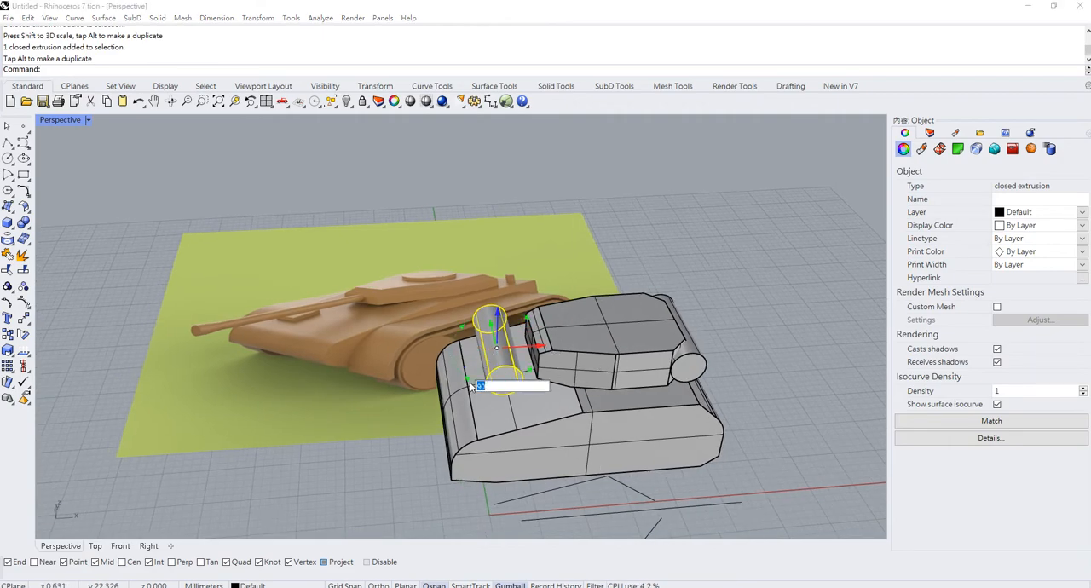
{"action": "key", "text": "Return"}
{"action": "key", "text": "ctrl+z"}
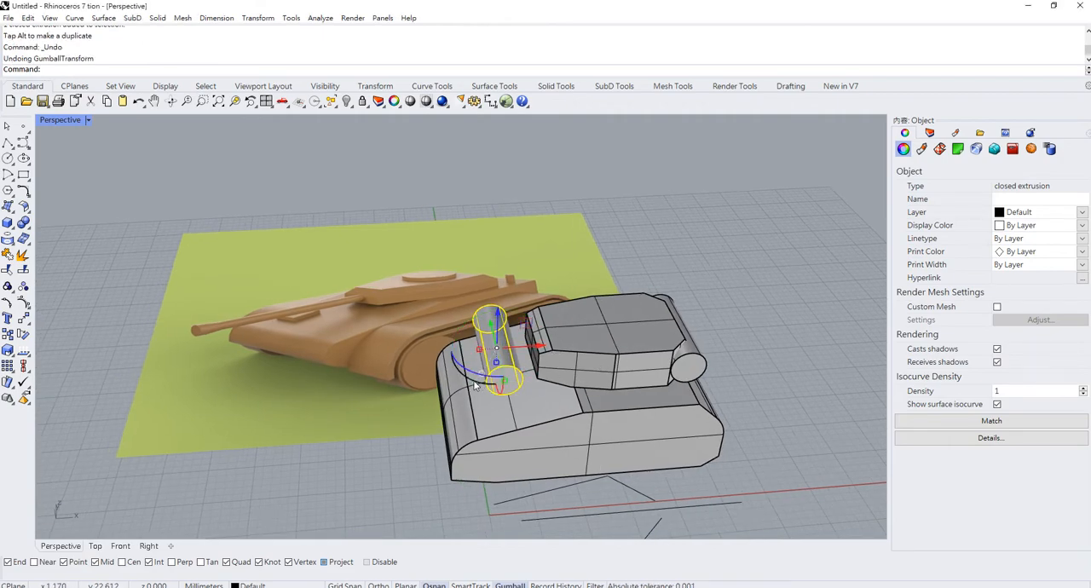
- Rotate the copied cylinder 90° about the vertical axis so it points forward along the tank's length
{"action": "right_click_drag", "start_coordinate": [476, 385], "coordinate": [479, 340]}
{"action": "left_click", "coordinate": [469, 338]}
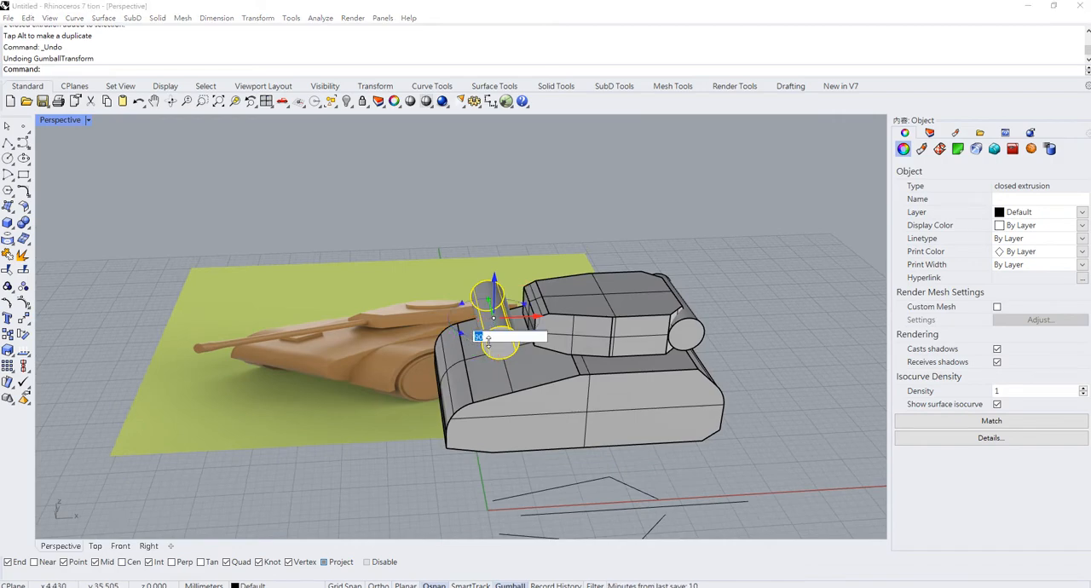
{"action": "key", "text": "Return"}
- Scale the forward-pointing cylinder down along Y and Z to turn it into a slender barrel
{"action": "scroll", "coordinate": [498, 328], "scroll_direction": "up", "scroll_amount": 5}
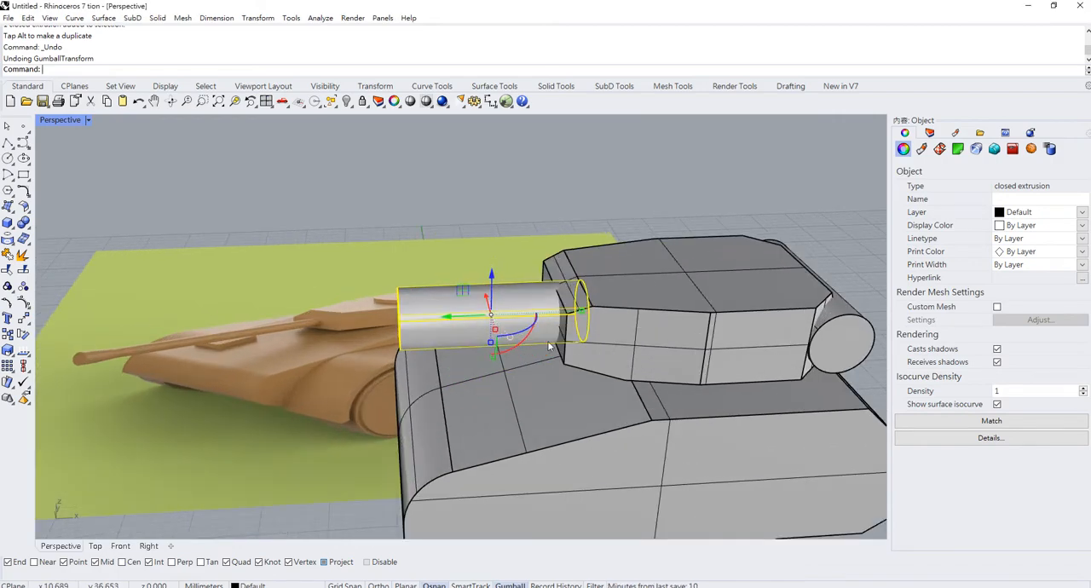
{"action": "right_click_drag", "start_coordinate": [547, 342], "coordinate": [576, 344]}
{"action": "left_click", "coordinate": [522, 337]}
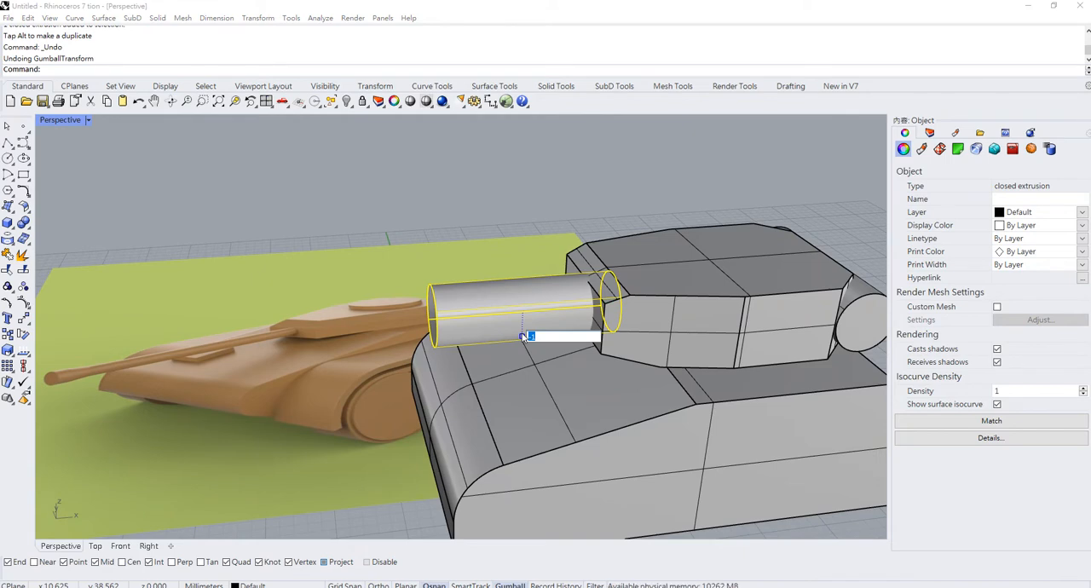
{"action": "left_click", "coordinate": [575, 221]}
{"action": "left_click", "coordinate": [548, 334]}
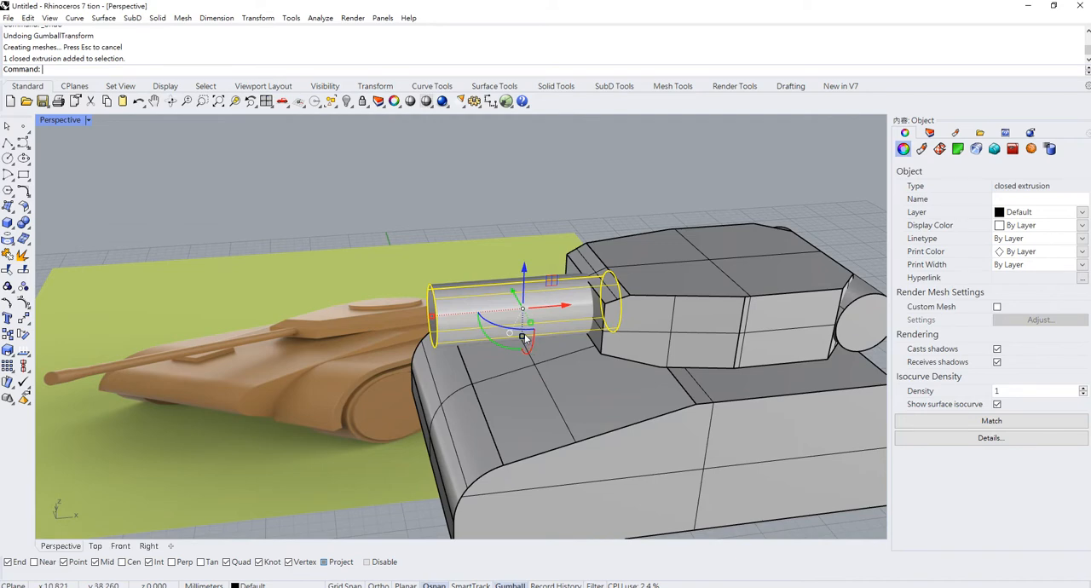
{"action": "left_click", "coordinate": [531, 324]}
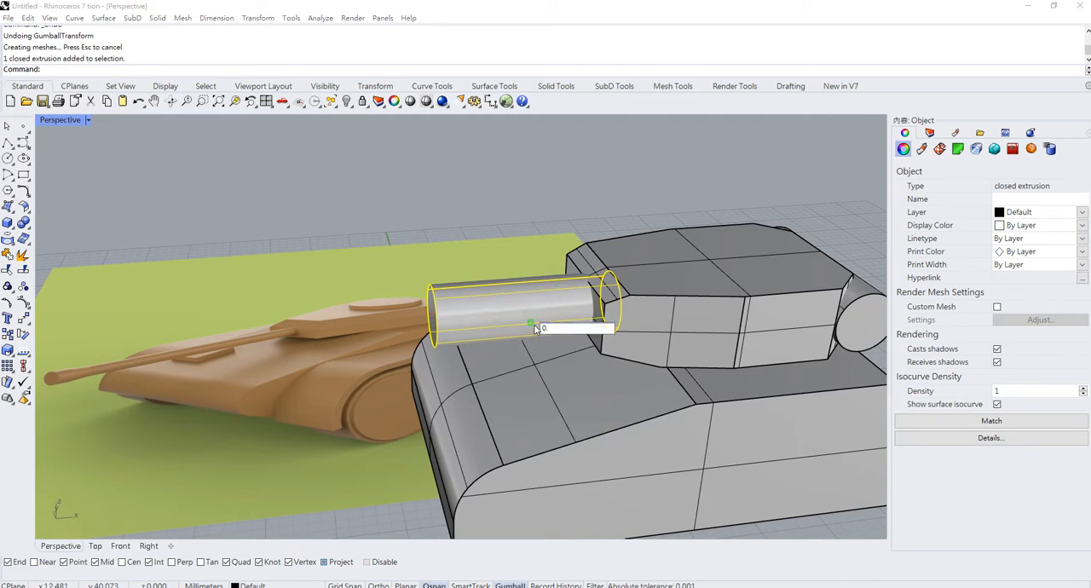
{"action": "key", "text": "Return"}
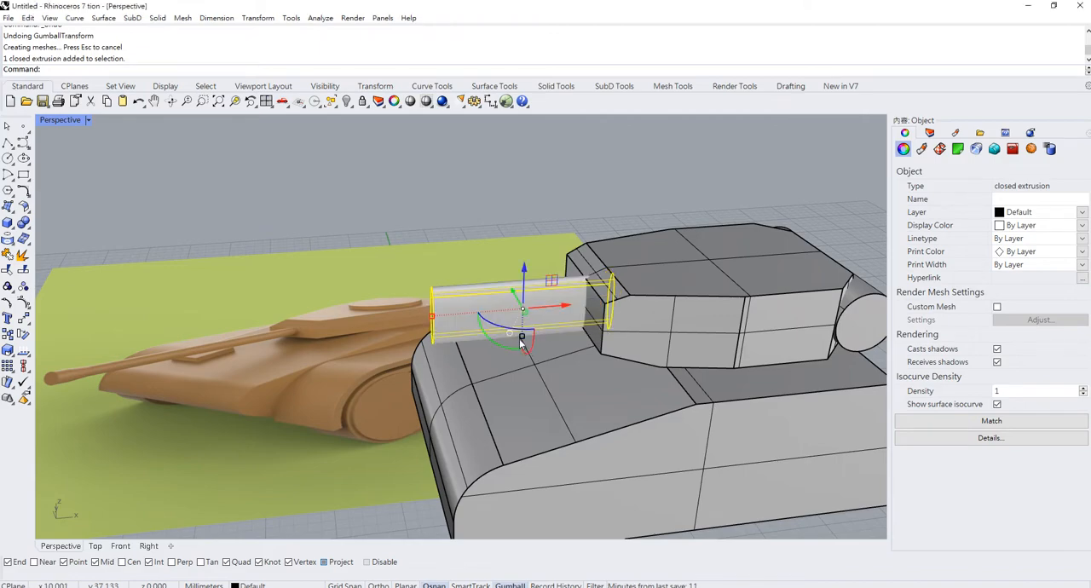
{"action": "mouse_move", "coordinate": [523, 332]}
{"action": "right_mouse_down"}
{"action": "mouse_move", "coordinate": [730, 291]}
{"action": "mouse_move", "coordinate": [542, 339]}
{"action": "right_mouse_up"}
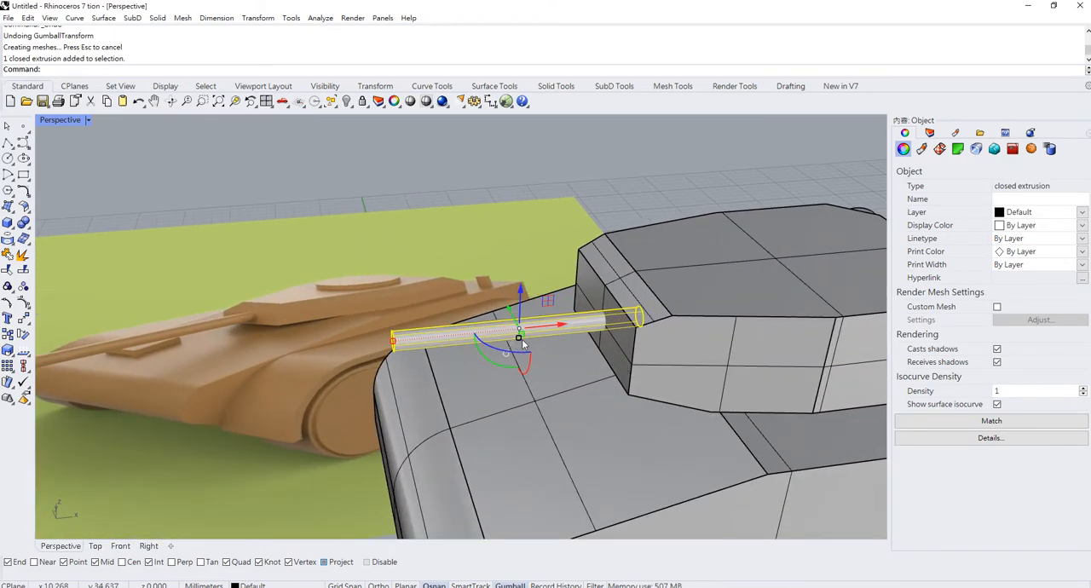
{"action": "left_click", "coordinate": [520, 339]}
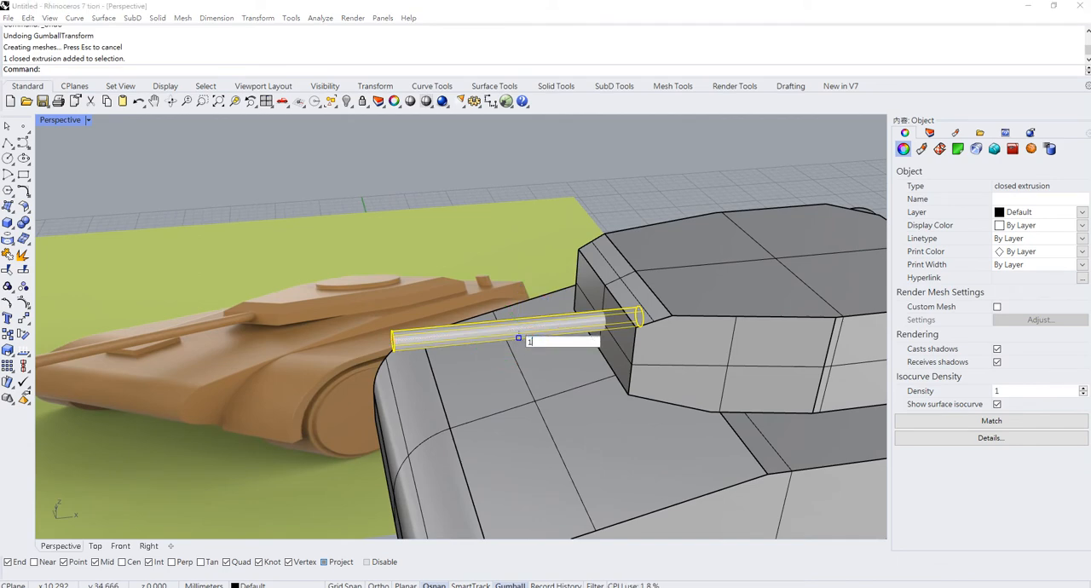
{"action": "type", "text": "1.2"}
{"action": "key", "text": "Return"}
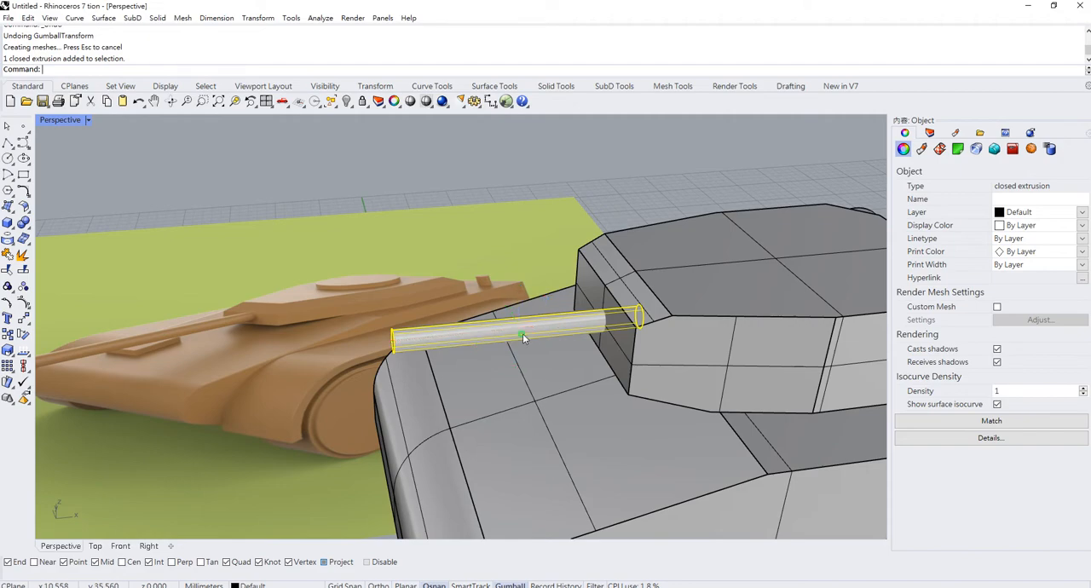
- Lengthen the barrel along X and move it forward so only its rear end sits inside the turret
{"action": "scroll", "coordinate": [515, 334], "scroll_direction": "up", "scroll_amount": 3}
{"action": "scroll", "coordinate": [400, 342], "scroll_direction": "down", "scroll_amount": 8}
{"action": "left_click_drag", "start_coordinate": [398, 340], "coordinate": [280, 349]}
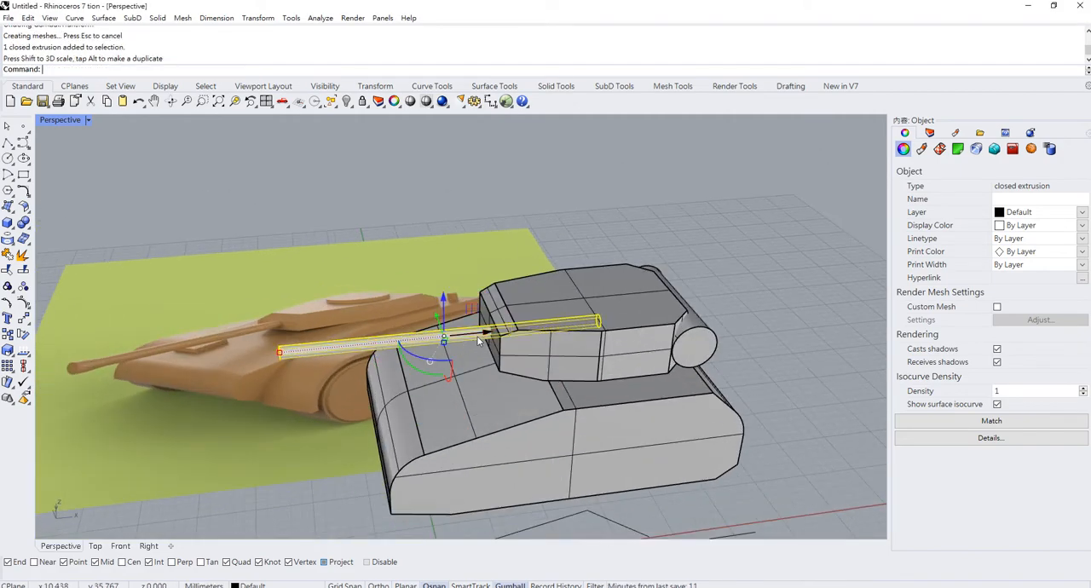
{"action": "left_click_drag", "start_coordinate": [479, 340], "coordinate": [417, 347]}
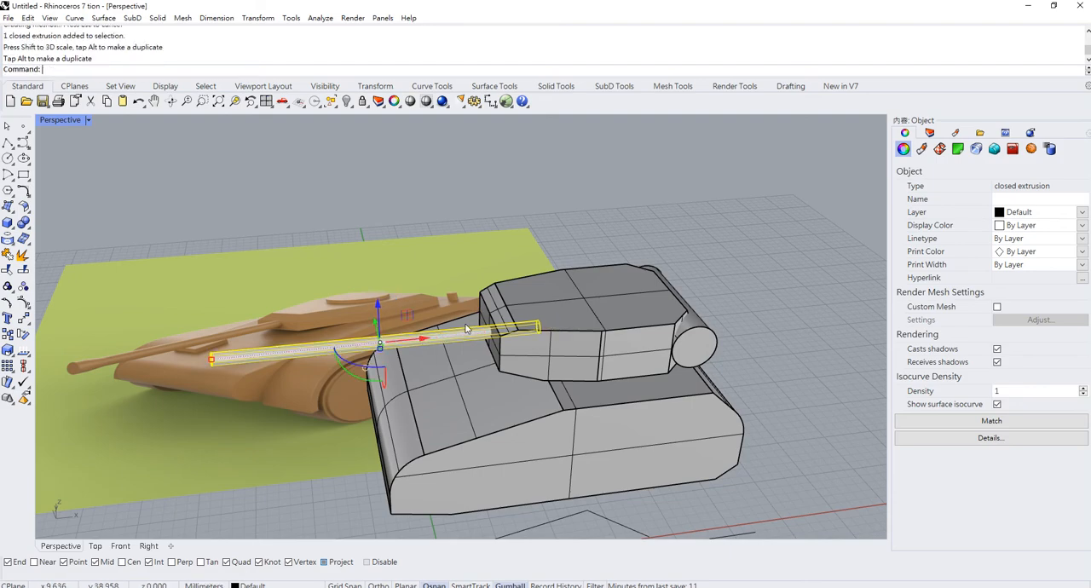
- Copy the barrel forward along X past its front end and shorten the copy into a short muzzle cylinder
{"action": "scroll", "coordinate": [466, 330], "scroll_direction": "up", "scroll_amount": 2}
{"action": "scroll", "coordinate": [566, 322], "scroll_direction": "down", "scroll_amount": 5}
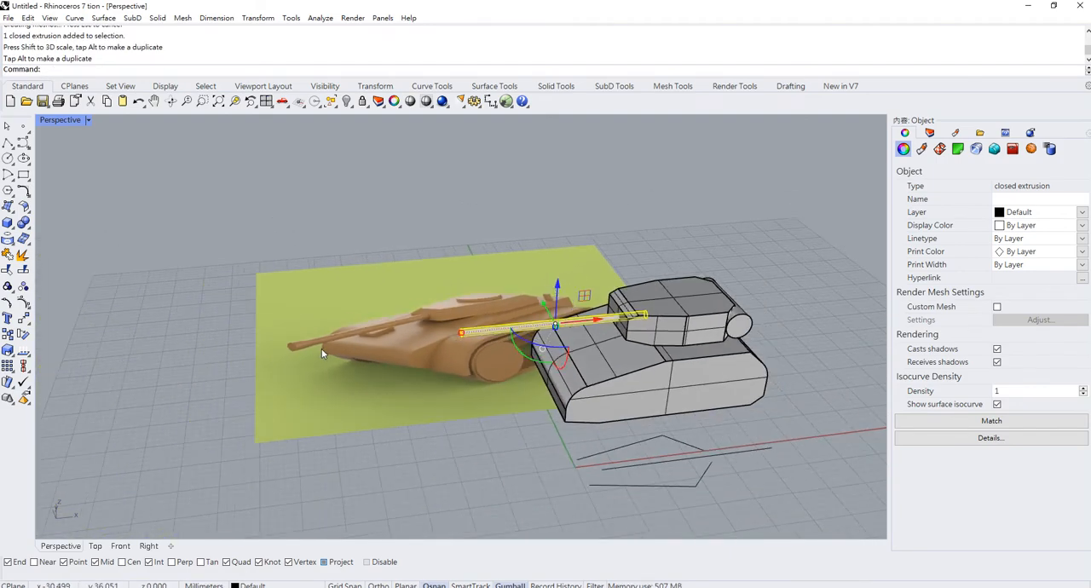
{"action": "scroll", "coordinate": [305, 345], "scroll_direction": "up", "scroll_amount": 3}
{"action": "scroll", "coordinate": [570, 323], "scroll_direction": "down", "scroll_amount": 2}
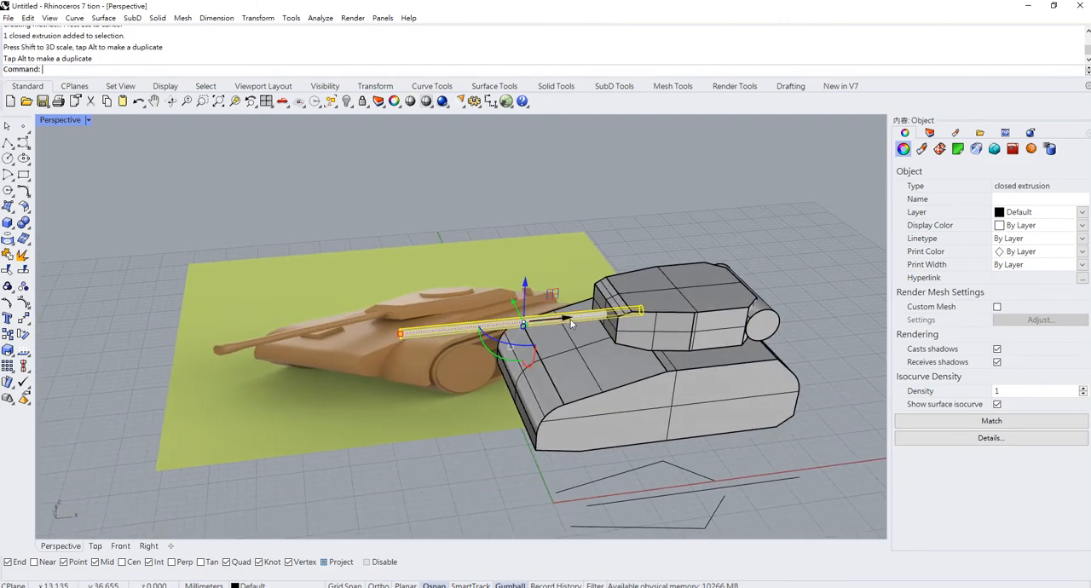
{"action": "left_click_drag", "start_coordinate": [570, 322], "coordinate": [382, 343]}
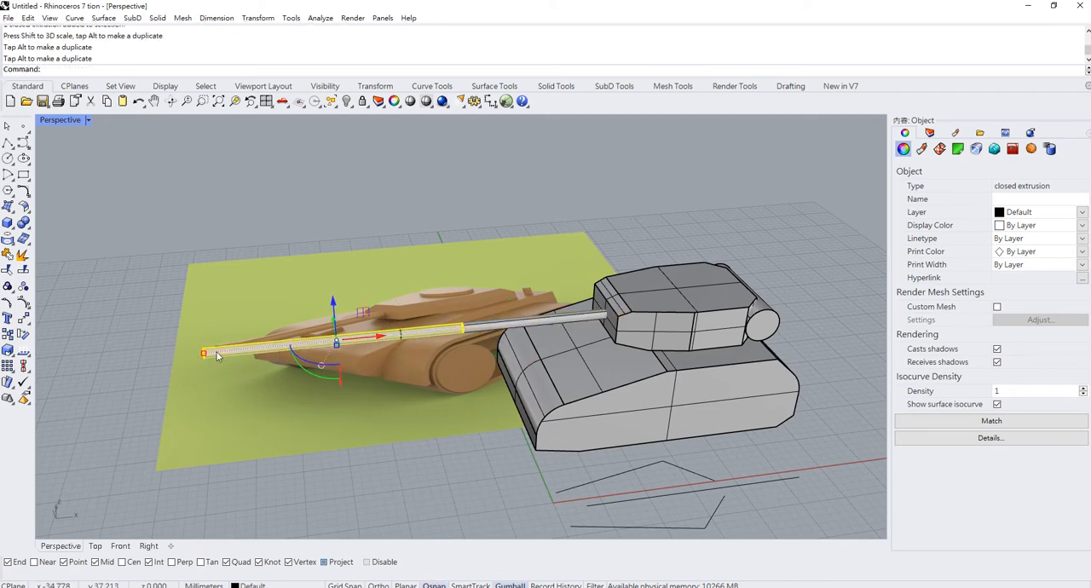
{"action": "left_click_drag", "start_coordinate": [206, 352], "coordinate": [331, 348]}
{"action": "scroll", "coordinate": [332, 345], "scroll_direction": "up", "scroll_amount": 4}
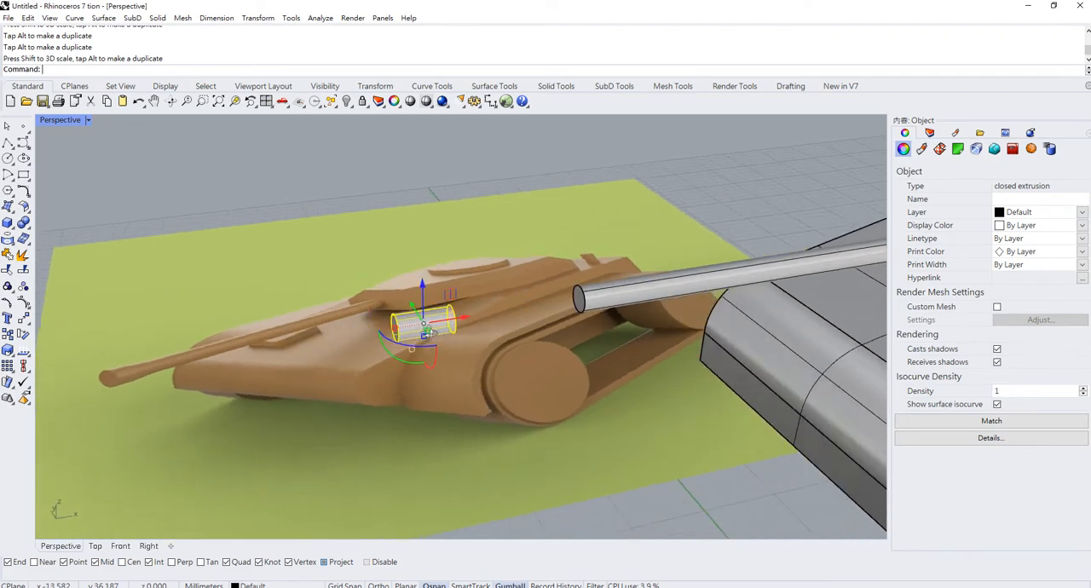
- Scale the short cylinder up along Y and Z and position it on the barrel's front end as the muzzle
{"action": "right_click_drag", "start_coordinate": [431, 332], "coordinate": [547, 341]}
{"action": "left_click", "coordinate": [556, 328]}
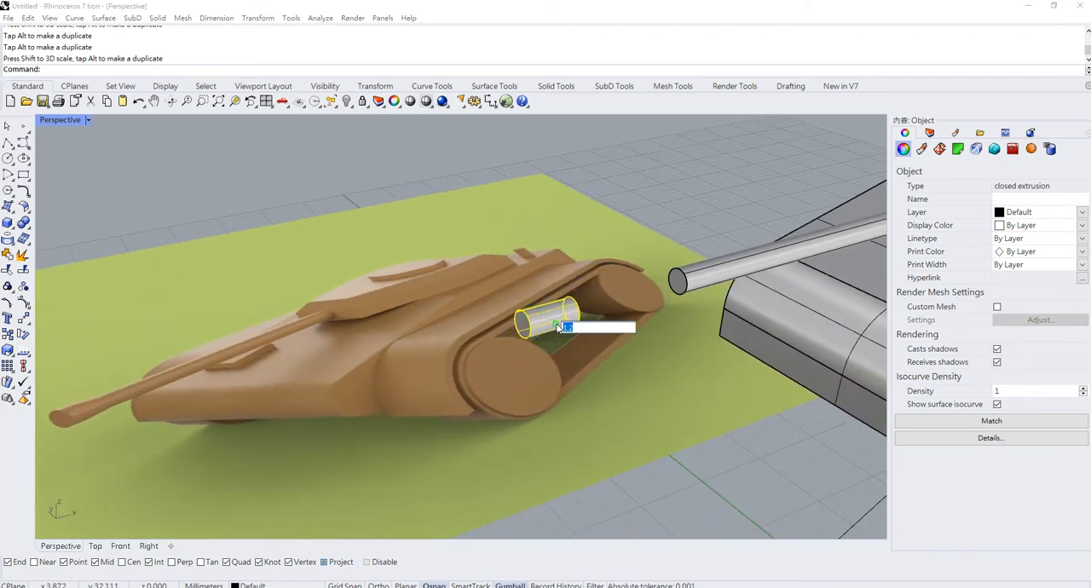
{"action": "key", "text": "Return"}
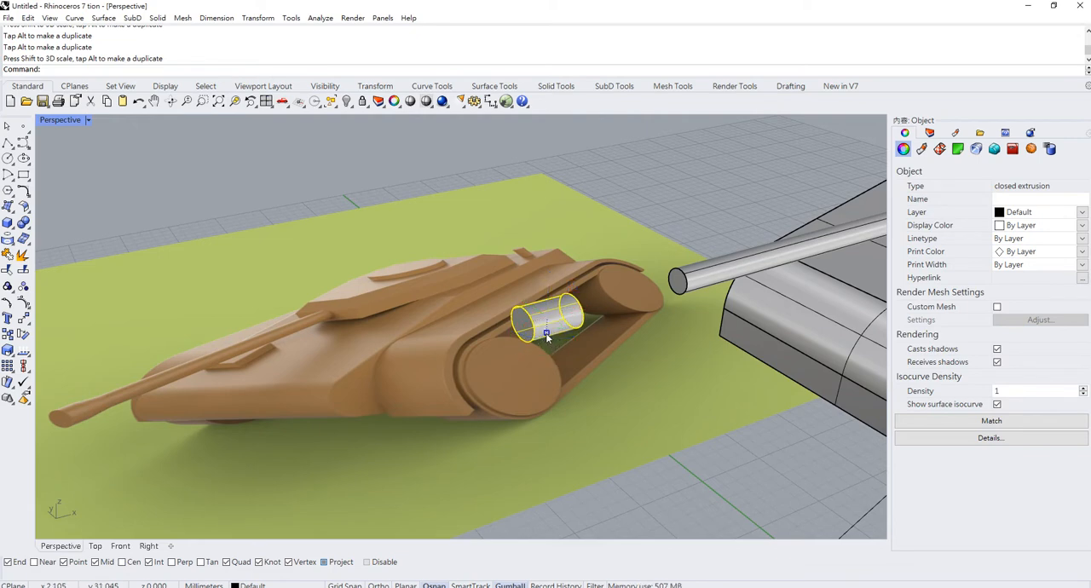
{"action": "right_click_drag", "start_coordinate": [560, 327], "coordinate": [520, 335]}
{"action": "left_click_drag", "start_coordinate": [363, 357], "coordinate": [586, 335]}
{"action": "right_click_drag", "start_coordinate": [584, 336], "coordinate": [523, 337]}
{"action": "left_click_drag", "start_coordinate": [446, 324], "coordinate": [431, 326]}
- Copy the muzzle cylinder back along the barrel and shorten the copy into a narrow ring just behind the muzzle
{"action": "left_click_drag", "start_coordinate": [514, 321], "coordinate": [615, 324]}
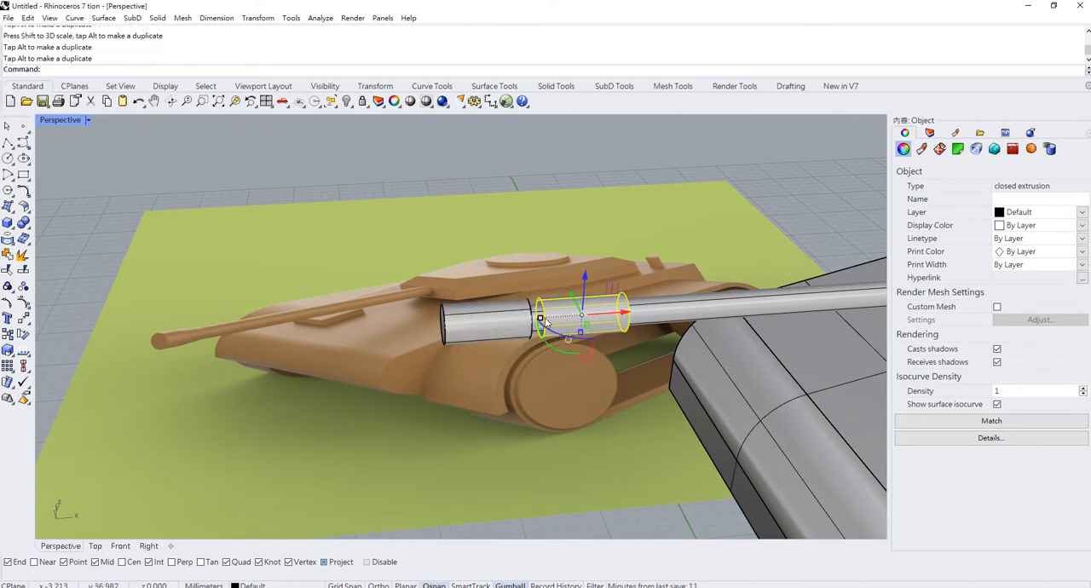
{"action": "left_click_drag", "start_coordinate": [542, 318], "coordinate": [580, 316]}
{"action": "left_click", "coordinate": [468, 165]}
{"action": "scroll", "coordinate": [522, 343], "scroll_direction": "down", "scroll_amount": 5}
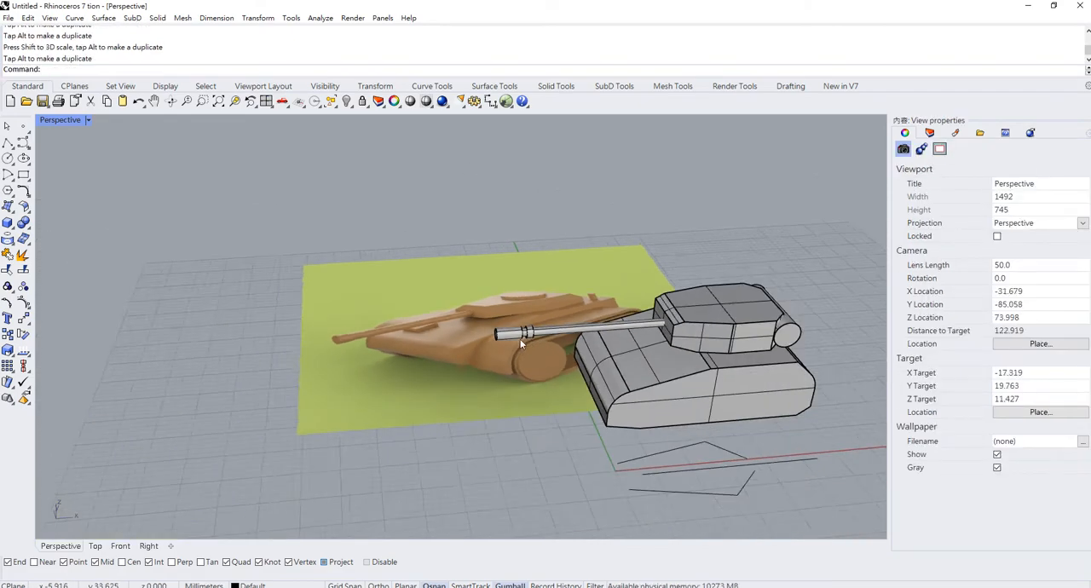
- Boolean-union the barrel, ring and muzzle cylinders into one solid and select the joined gun barrel
{"action": "right_click_drag", "start_coordinate": [521, 343], "coordinate": [523, 273]}
{"action": "left_click_drag", "start_coordinate": [522, 272], "coordinate": [449, 252]}
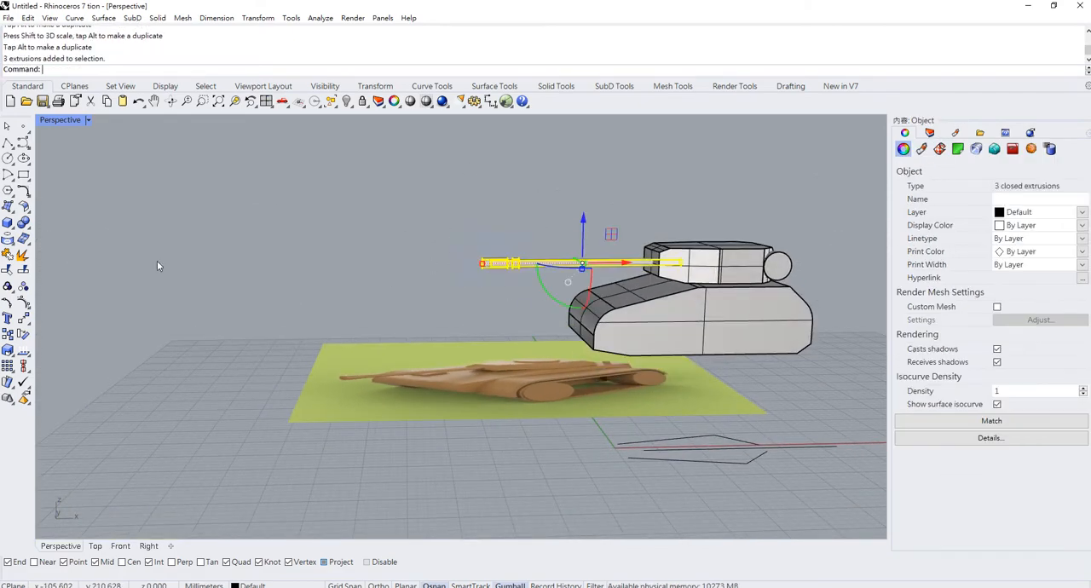
{"action": "left_click", "coordinate": [23, 222]}
{"action": "scroll", "coordinate": [499, 226], "scroll_direction": "up", "scroll_amount": 5}
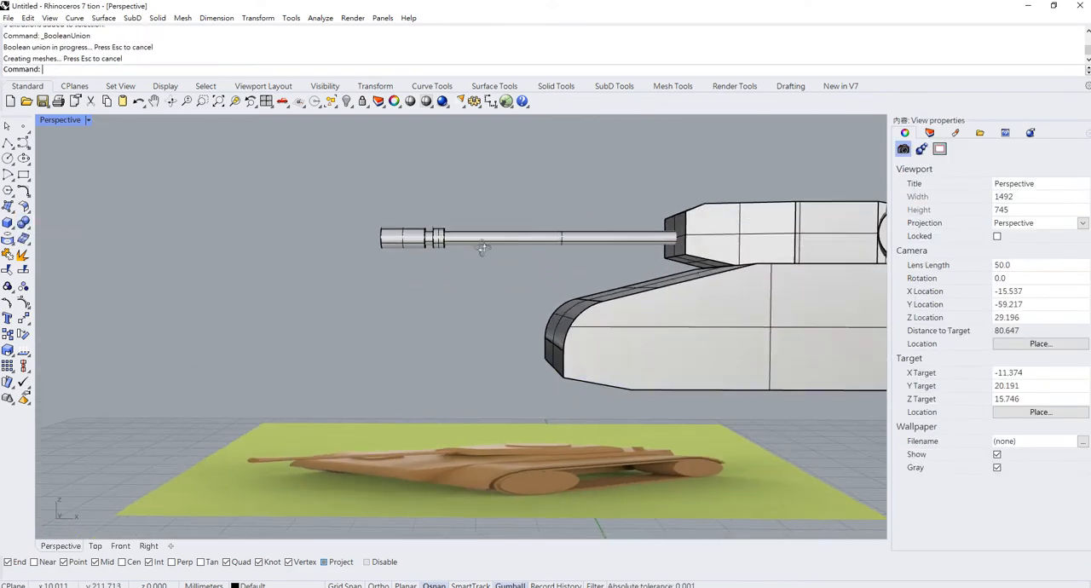
{"action": "mouse_move", "coordinate": [482, 248]}
{"action": "right_mouse_down"}
{"action": "mouse_move", "coordinate": [464, 249]}
{"action": "mouse_move", "coordinate": [497, 262]}
{"action": "right_mouse_up"}
{"action": "left_click", "coordinate": [464, 247]}
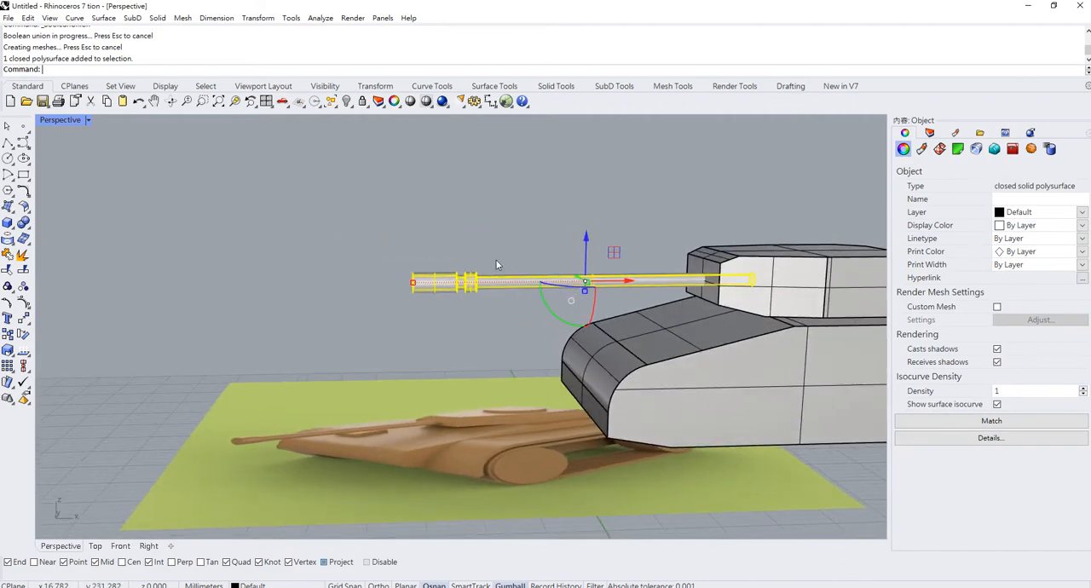
- Try tilting the gun barrel about the Y axis, freehand and by -5°, and undo both rotations
{"action": "left_click_drag", "start_coordinate": [560, 324], "coordinate": [561, 309]}
{"action": "key", "text": "ctrl+z"}
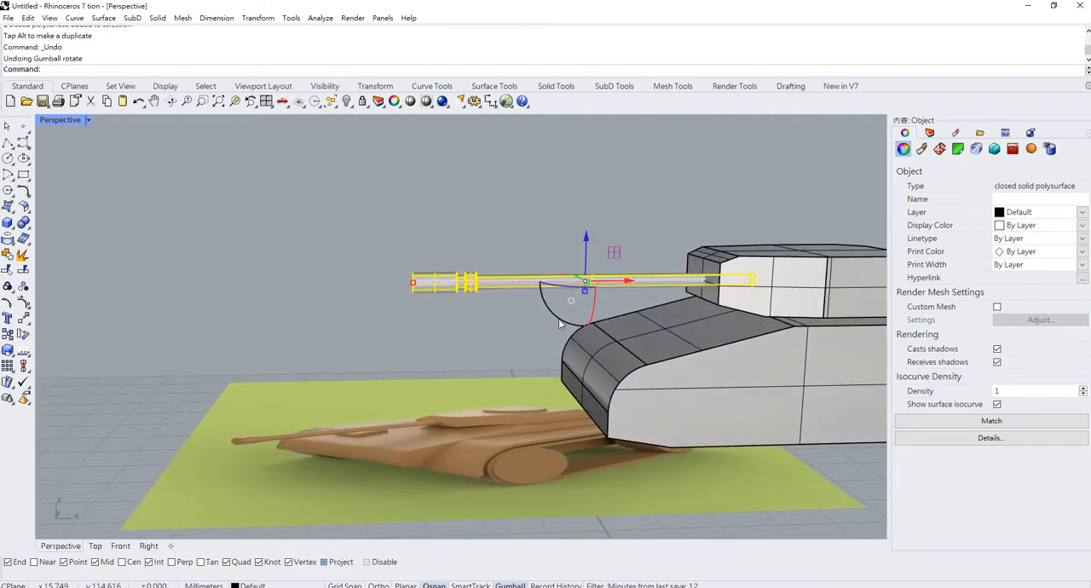
{"action": "left_click", "coordinate": [569, 312]}
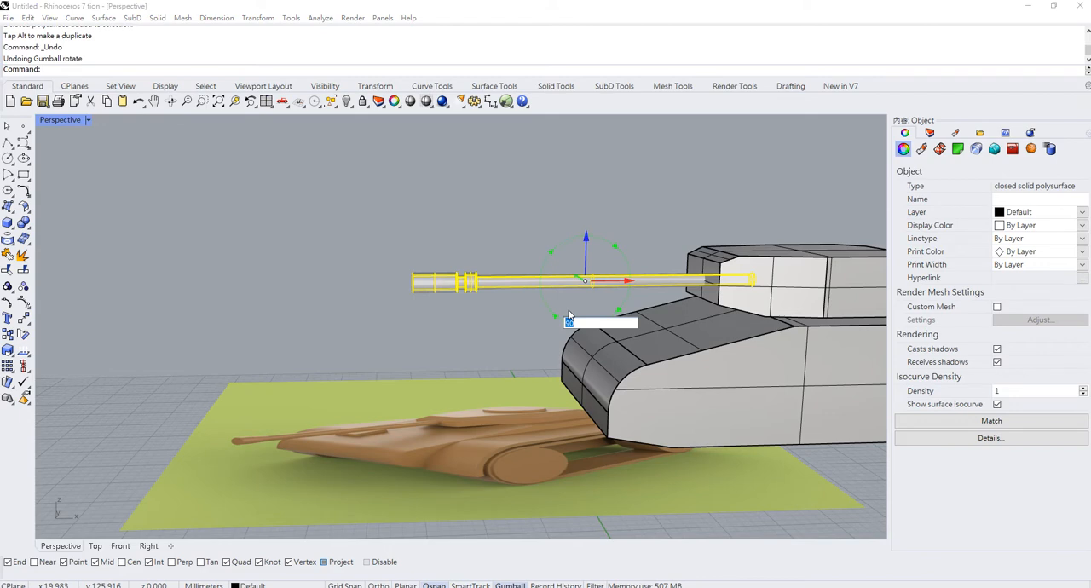
{"action": "type", "text": "-5"}
{"action": "key", "text": "Return"}
{"action": "key", "text": "ctrl+z"}
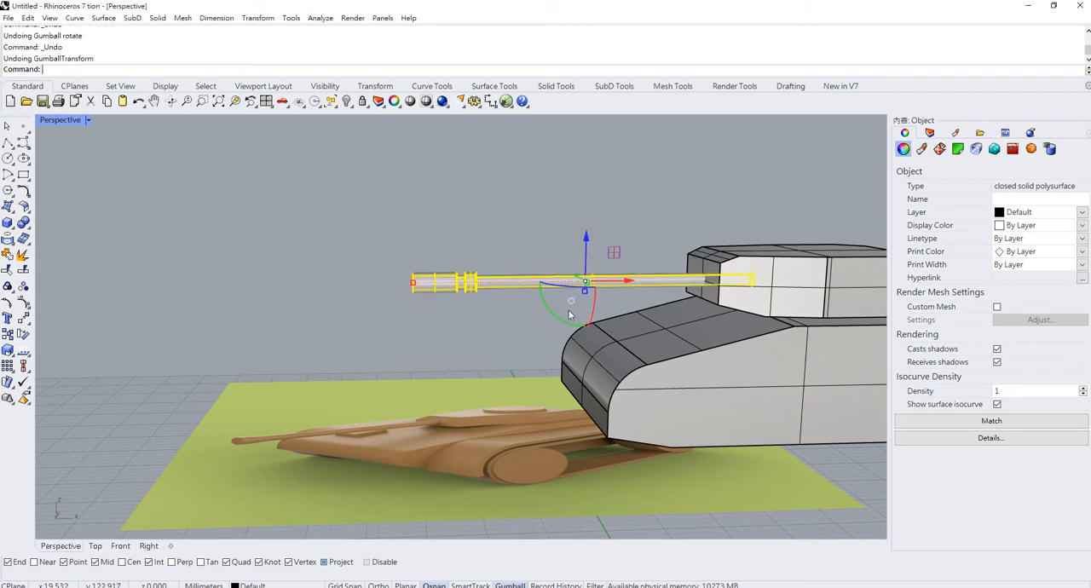
- Rotate the gun barrel slightly about the Y axis so its muzzle points upward, and adjust its height at the turret
{"action": "left_click", "coordinate": [570, 324]}
{"action": "key", "text": "Return"}
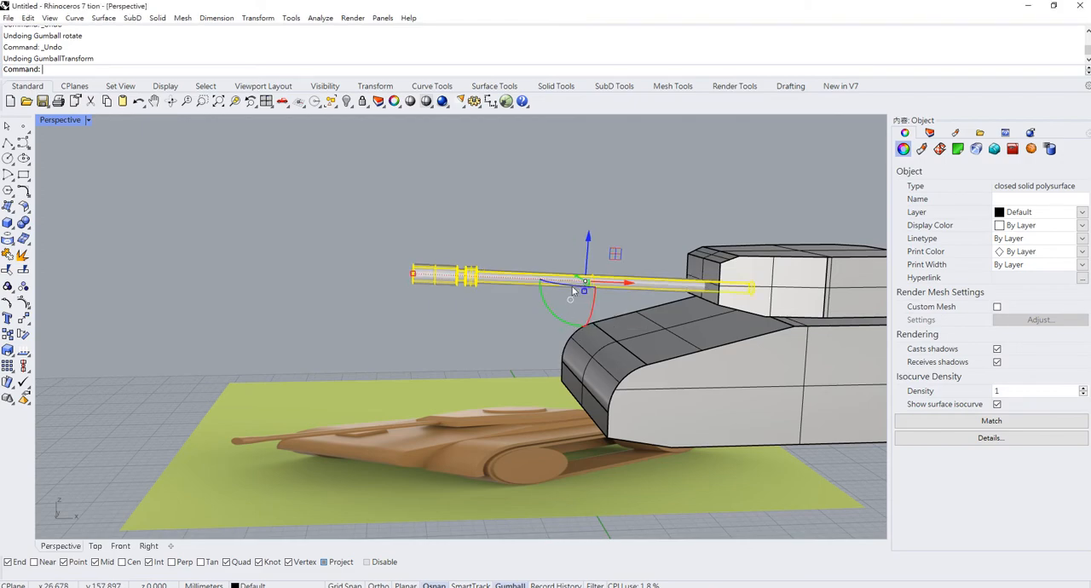
{"action": "left_click_drag", "start_coordinate": [589, 240], "coordinate": [588, 235]}
{"action": "key", "text": "Escape"}
- Create a low rectangular box on the ground plane beside the tank, with its long side along X
{"action": "right_click_drag", "start_coordinate": [552, 199], "coordinate": [481, 342]}
{"action": "scroll", "coordinate": [676, 416], "scroll_direction": "up", "scroll_amount": 4}
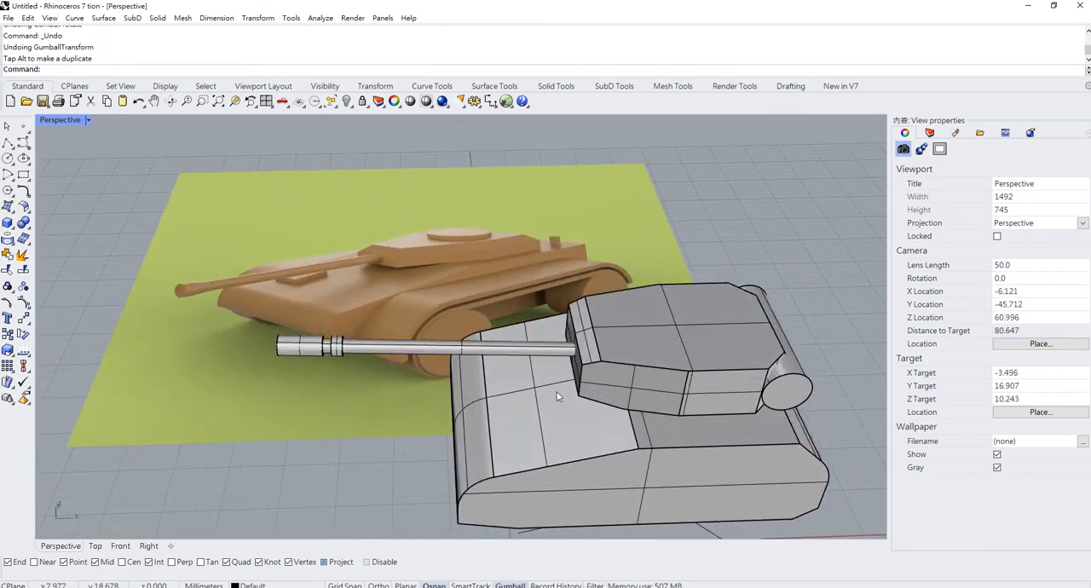
{"action": "left_click", "coordinate": [7, 222]}
{"action": "scroll", "coordinate": [247, 400], "scroll_direction": "down", "scroll_amount": 2}
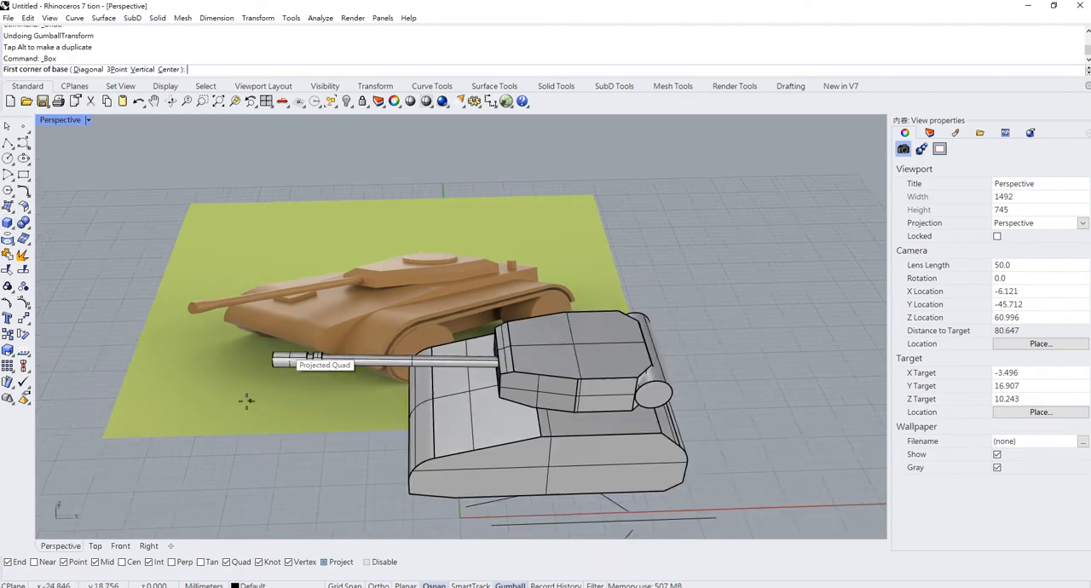
{"action": "scroll", "coordinate": [247, 400], "scroll_direction": "down", "scroll_amount": 3}
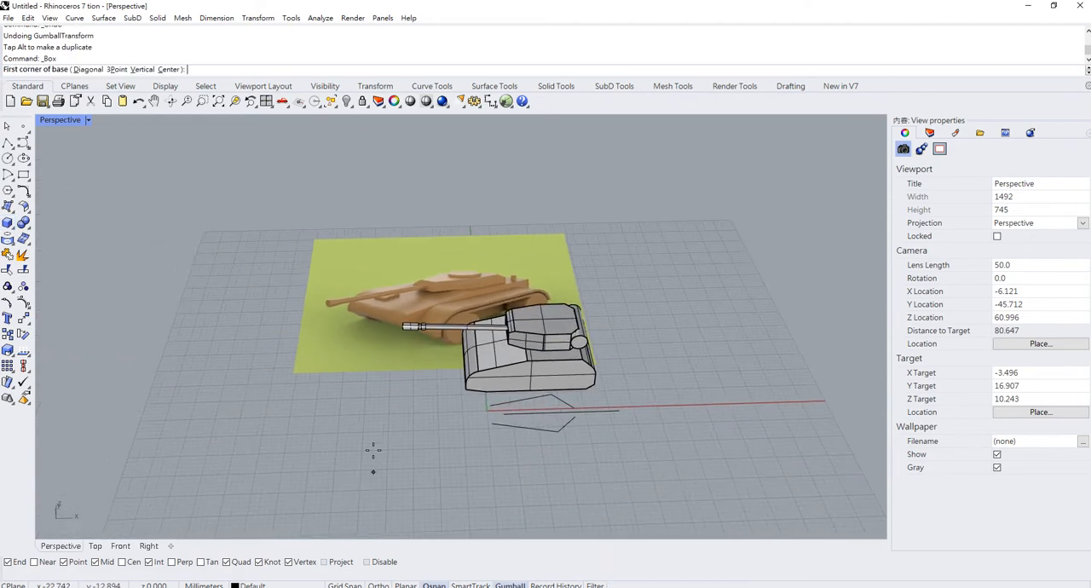
{"action": "scroll", "coordinate": [401, 395], "scroll_direction": "up", "scroll_amount": 3}
{"action": "left_click", "coordinate": [359, 397]}
{"action": "left_click", "coordinate": [448, 416]}
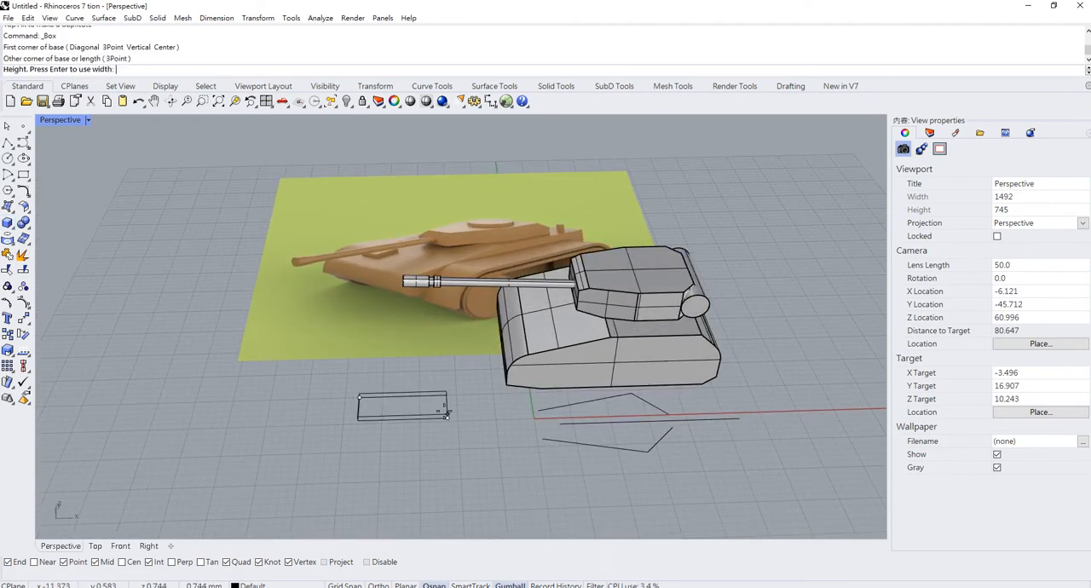
{"action": "left_click", "coordinate": [448, 403]}
- Raise the box to turret height and move it along X and Y to the turret's side near the rear cylinder
{"action": "right_click_drag", "start_coordinate": [413, 349], "coordinate": [423, 318]}
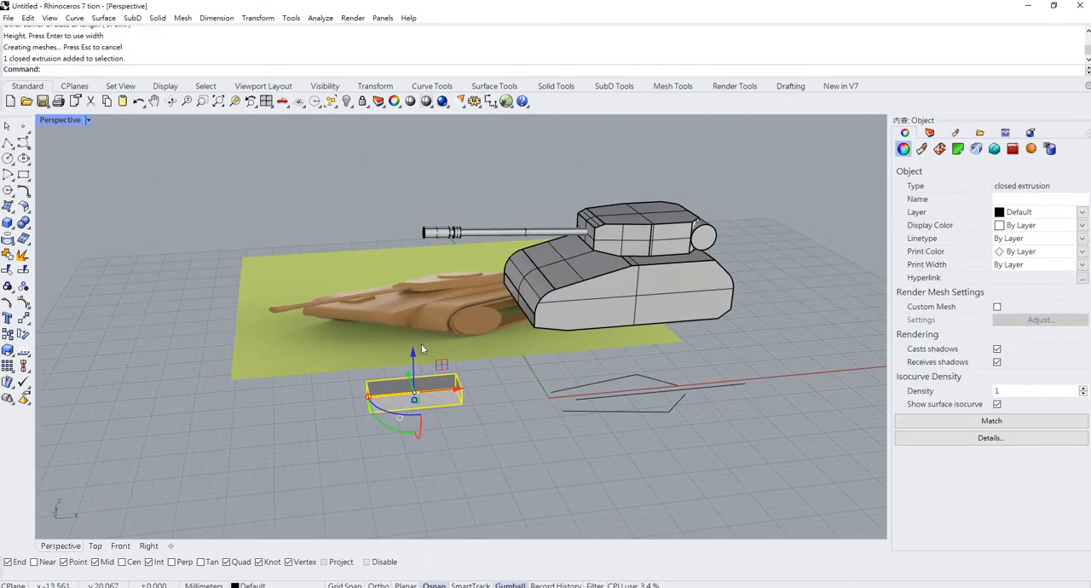
{"action": "left_click_drag", "start_coordinate": [415, 351], "coordinate": [411, 207]}
{"action": "left_click_drag", "start_coordinate": [450, 247], "coordinate": [701, 232]}
{"action": "scroll", "coordinate": [701, 233], "scroll_direction": "up", "scroll_amount": 4}
{"action": "right_click_drag", "start_coordinate": [700, 233], "coordinate": [493, 332], "text": "shift"}
{"action": "left_click_drag", "start_coordinate": [446, 291], "coordinate": [486, 331]}
{"action": "right_click_drag", "start_coordinate": [485, 331], "coordinate": [522, 330]}
{"action": "left_click_drag", "start_coordinate": [553, 300], "coordinate": [546, 274]}
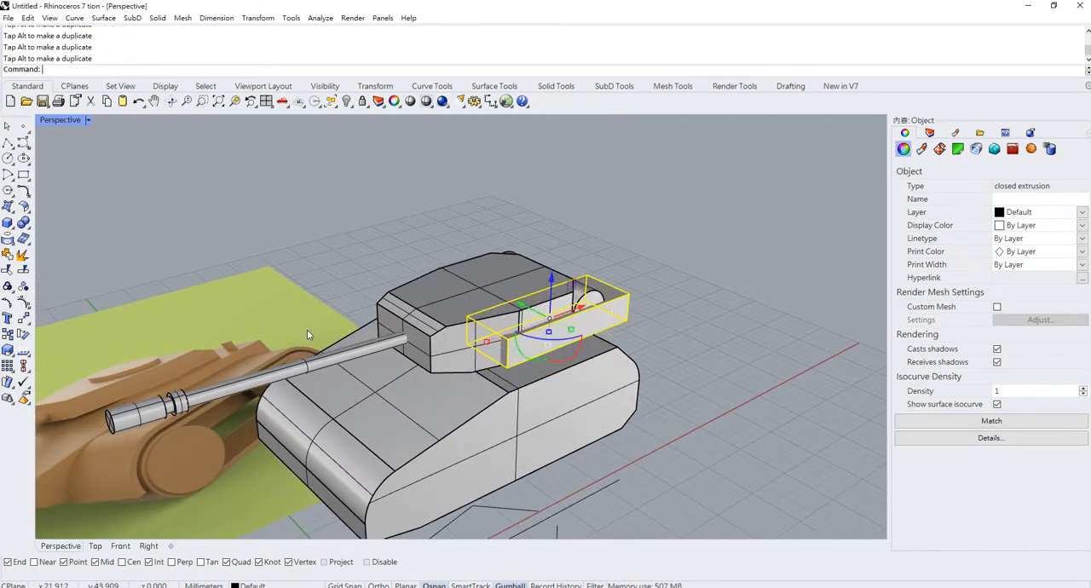
- Resize the box, shortening it along X, and position it overlapping the turret's side just ahead of the rear cylinder
{"action": "right_click_drag", "start_coordinate": [541, 345], "coordinate": [626, 331]}
{"action": "left_click_drag", "start_coordinate": [612, 323], "coordinate": [596, 311]}
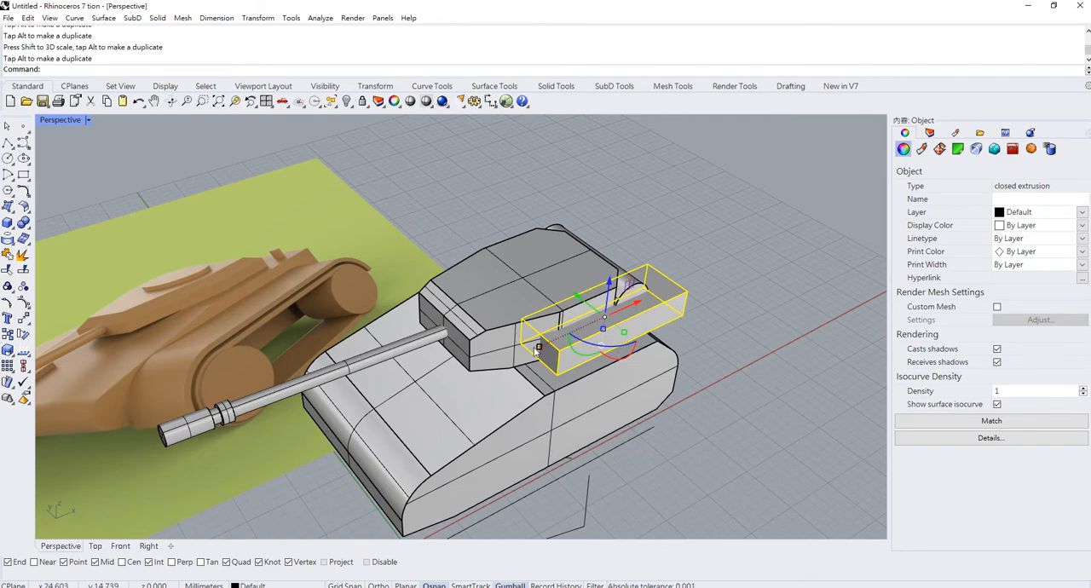
{"action": "left_click_drag", "start_coordinate": [538, 348], "coordinate": [574, 331]}
{"action": "right_click_drag", "start_coordinate": [680, 327], "coordinate": [598, 322]}
{"action": "left_click_drag", "start_coordinate": [543, 366], "coordinate": [504, 369]}
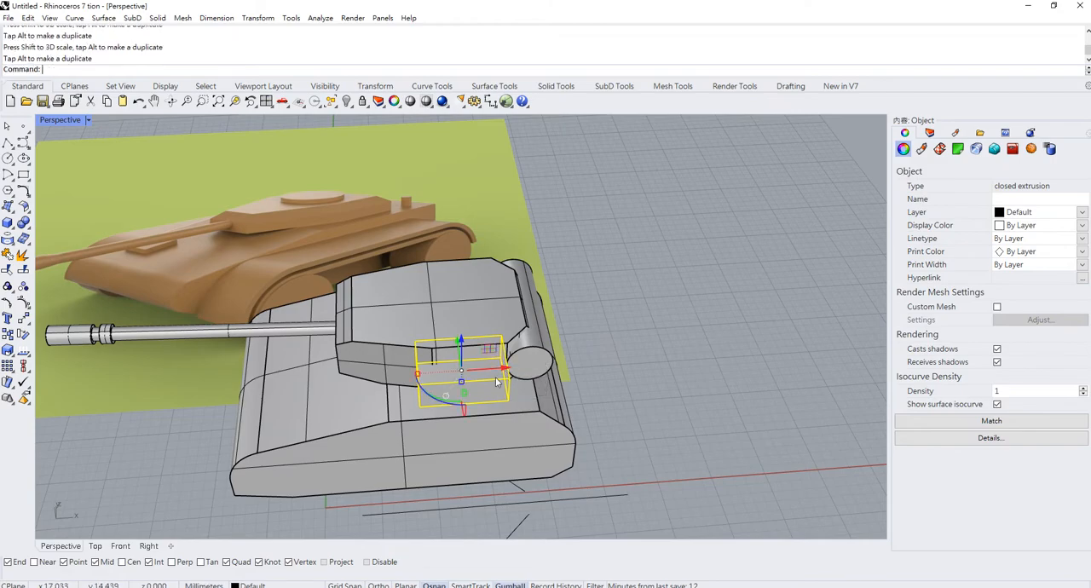
{"action": "right_click_drag", "start_coordinate": [496, 381], "coordinate": [596, 302]}
{"action": "left_click_drag", "start_coordinate": [614, 187], "coordinate": [615, 174]}
{"action": "right_click_drag", "start_coordinate": [618, 189], "coordinate": [418, 265]}
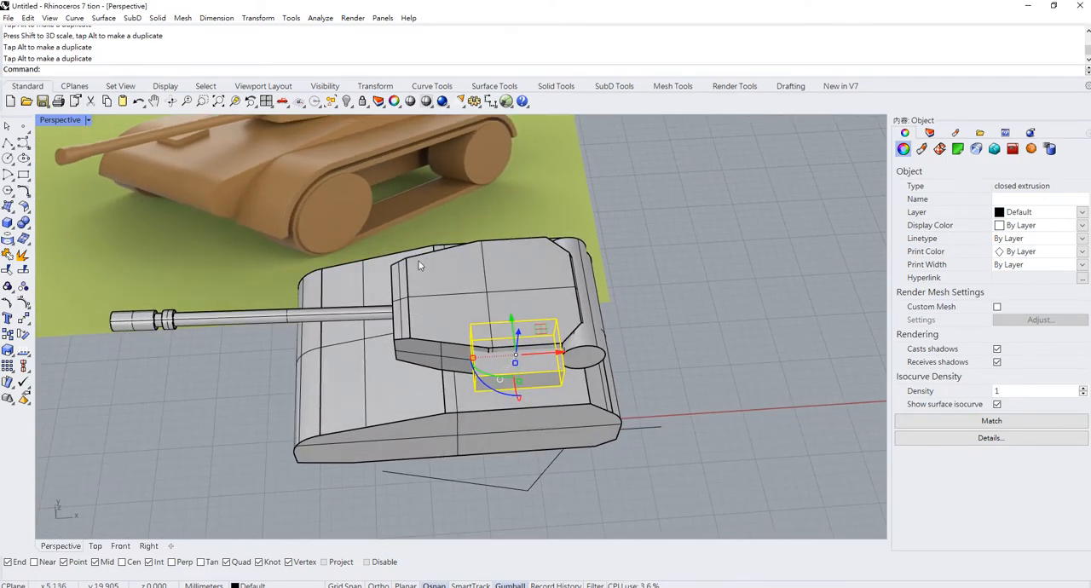
{"action": "scroll", "coordinate": [609, 352], "scroll_direction": "up", "scroll_amount": 1}
{"action": "scroll", "coordinate": [591, 341], "scroll_direction": "up", "scroll_amount": 1}
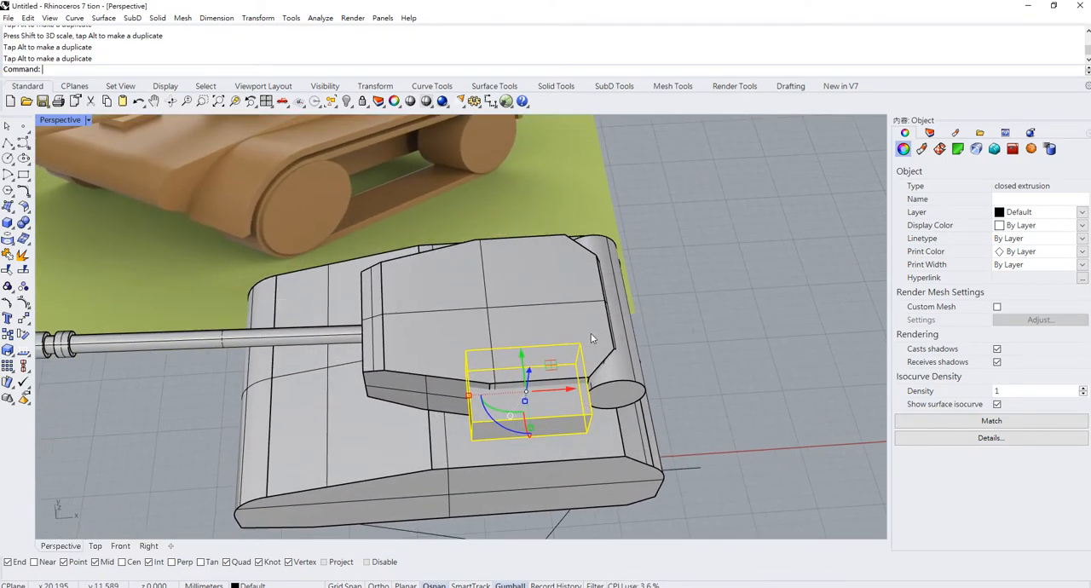
- Mirror the side box across the turret's lengthwise centreline so a copy sits on the opposite side
{"action": "key", "text": "Escape"}
{"action": "left_click", "coordinate": [562, 406]}
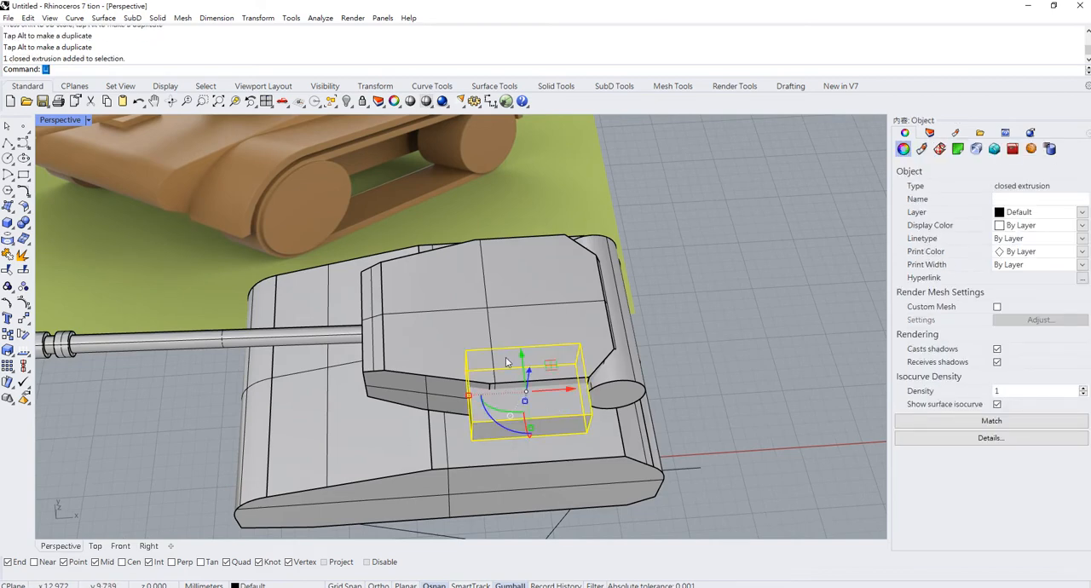
{"action": "type", "text": "Mirror"}
{"action": "key", "text": "Return"}
{"action": "left_click", "coordinate": [383, 314]}
{"action": "left_click", "coordinate": [724, 280]}
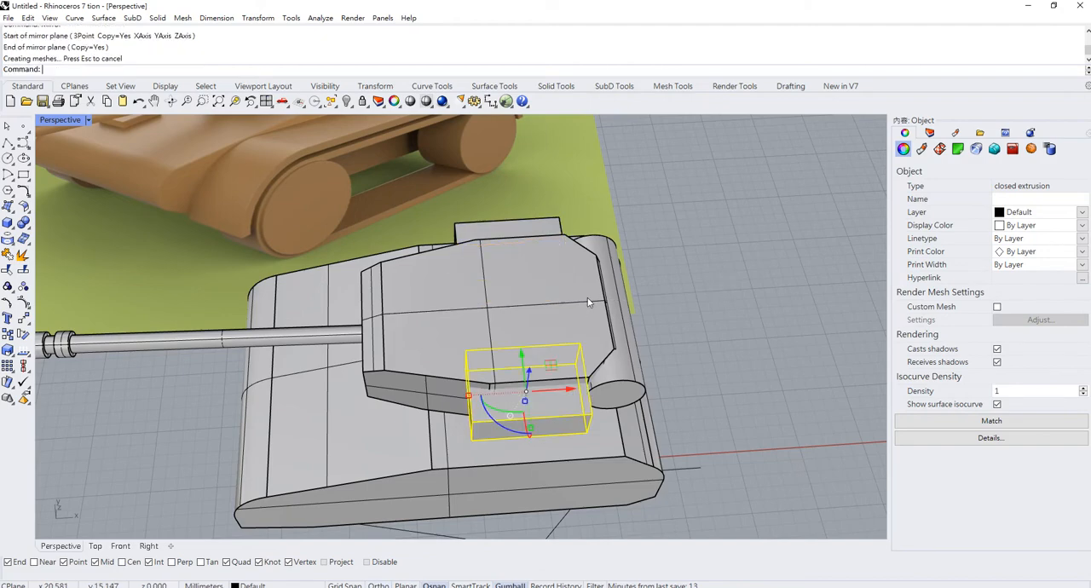
- Combine the two side boxes and the turret body into one solid with a Boolean union
{"action": "scroll", "coordinate": [594, 300], "scroll_direction": "down", "scroll_amount": 7}
{"action": "left_click", "coordinate": [655, 277]}
{"action": "right_click_drag", "start_coordinate": [655, 278], "coordinate": [699, 256]}
{"action": "scroll", "coordinate": [608, 232], "scroll_direction": "up", "scroll_amount": 6}
{"action": "left_click", "coordinate": [608, 234]}
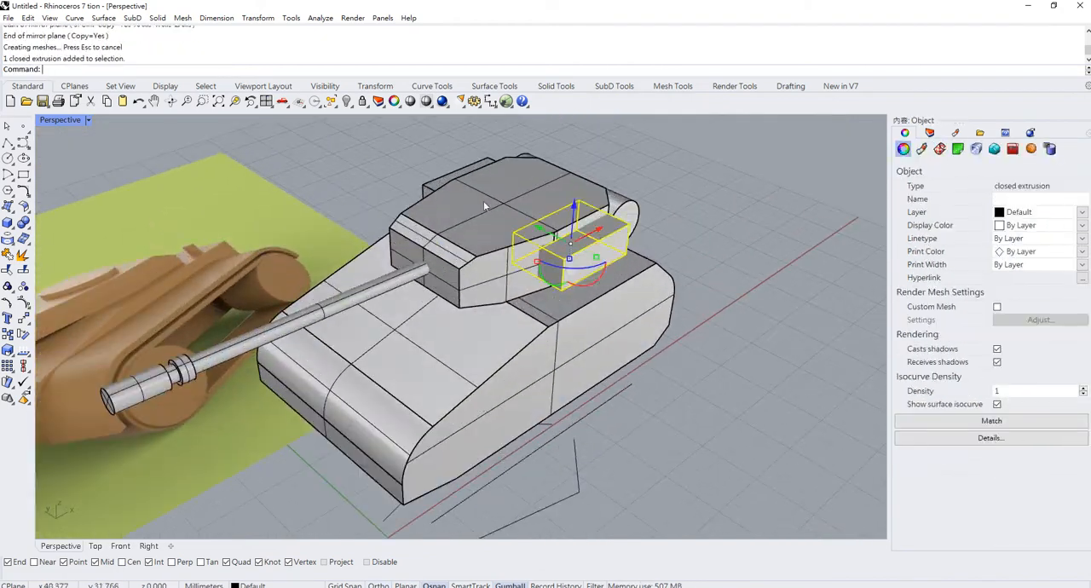
{"action": "left_click", "coordinate": [455, 170], "text": "shift"}
{"action": "left_click", "coordinate": [456, 246], "text": "shift"}
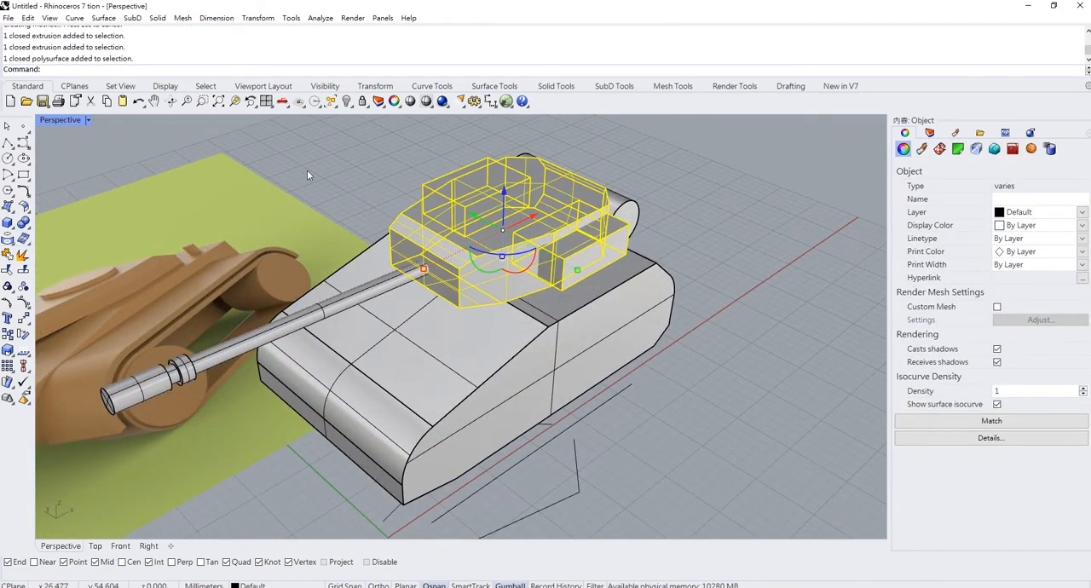
{"action": "right_click_drag", "start_coordinate": [307, 170], "coordinate": [528, 235]}
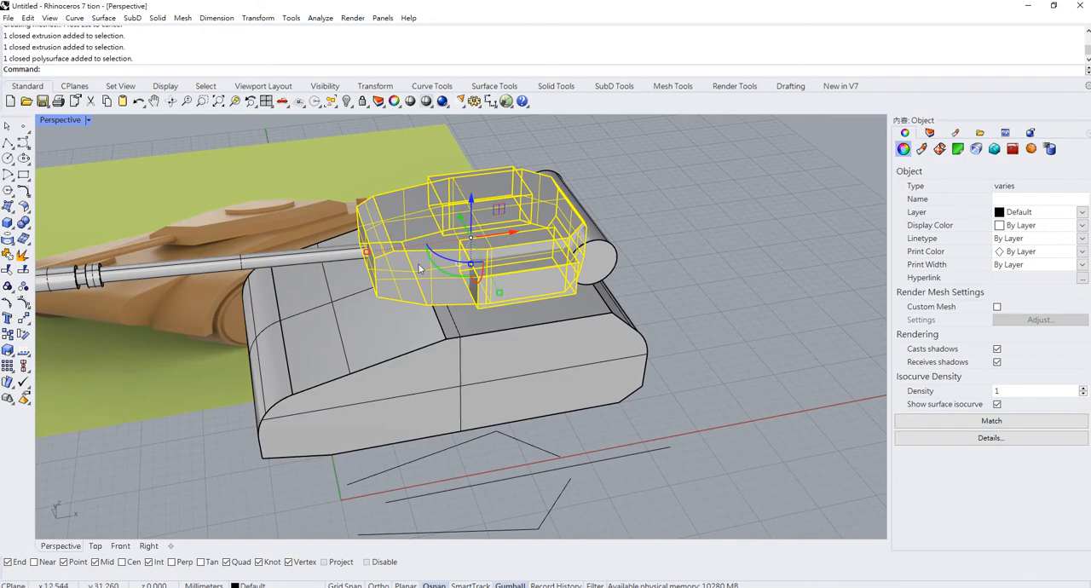
{"action": "left_click", "coordinate": [23, 222]}
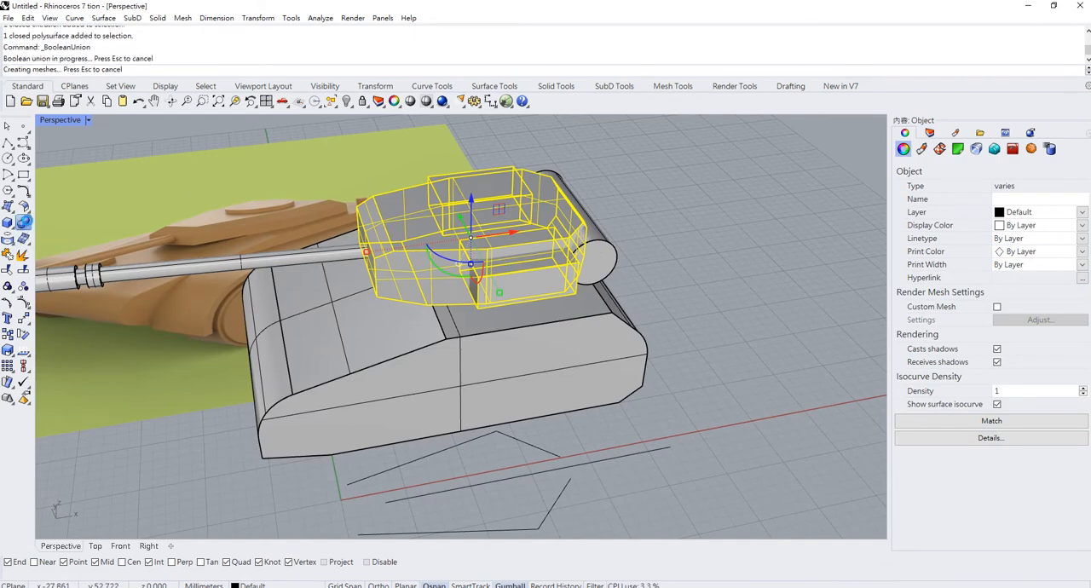
- Create a vertical duplicate of the turret's rear cylinder by rotating it 90 degrees about the X axis
{"action": "right_click_drag", "start_coordinate": [469, 239], "coordinate": [487, 295]}
{"action": "scroll", "coordinate": [609, 219], "scroll_direction": "up", "scroll_amount": 4}
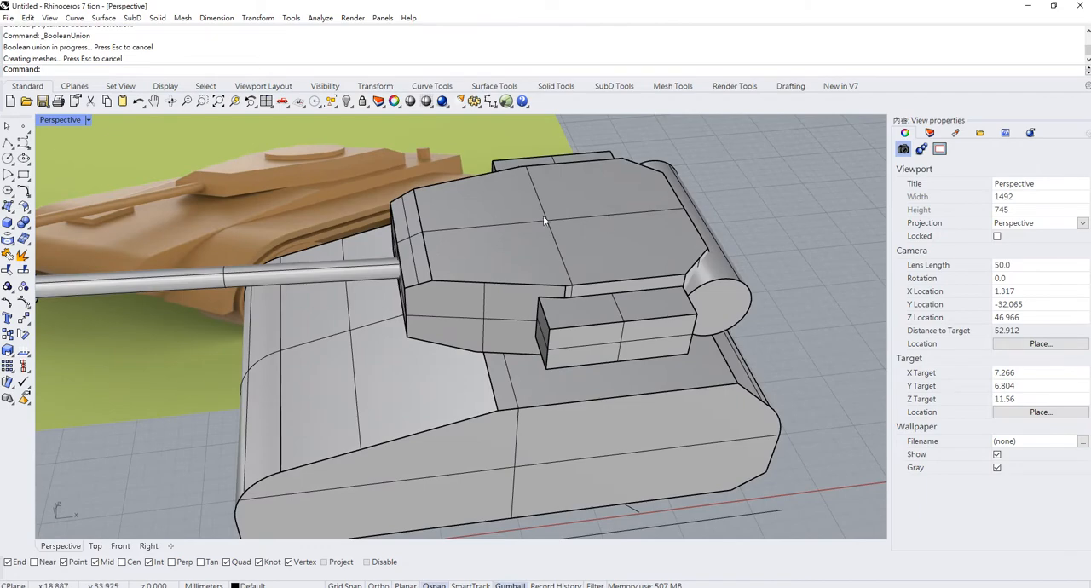
{"action": "left_click", "coordinate": [706, 274]}
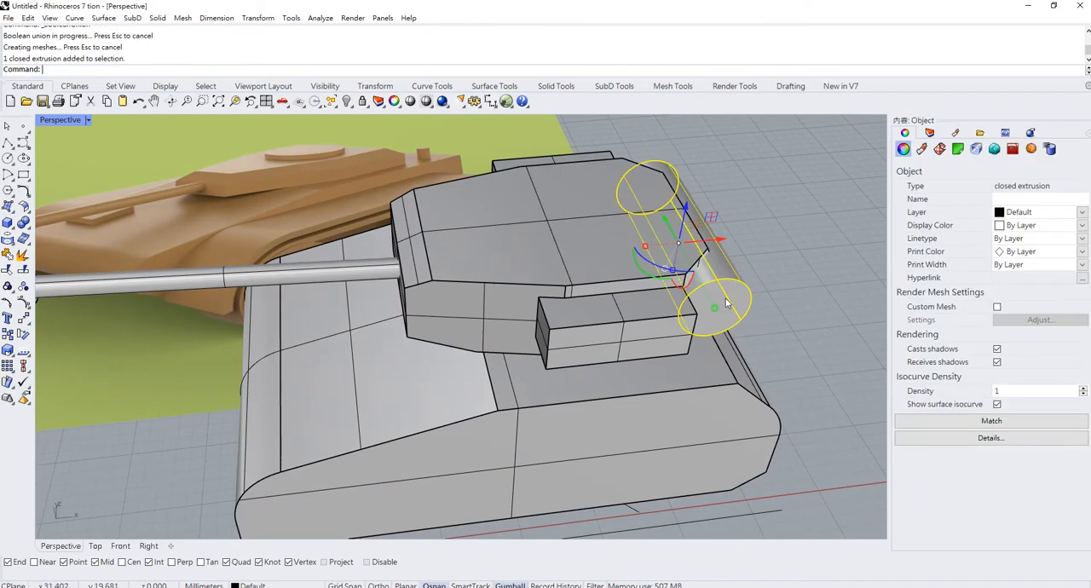
{"action": "mouse_move", "coordinate": [706, 273]}
{"action": "right_mouse_down"}
{"action": "mouse_move", "coordinate": [682, 286]}
{"action": "mouse_move", "coordinate": [688, 279]}
{"action": "right_mouse_up"}
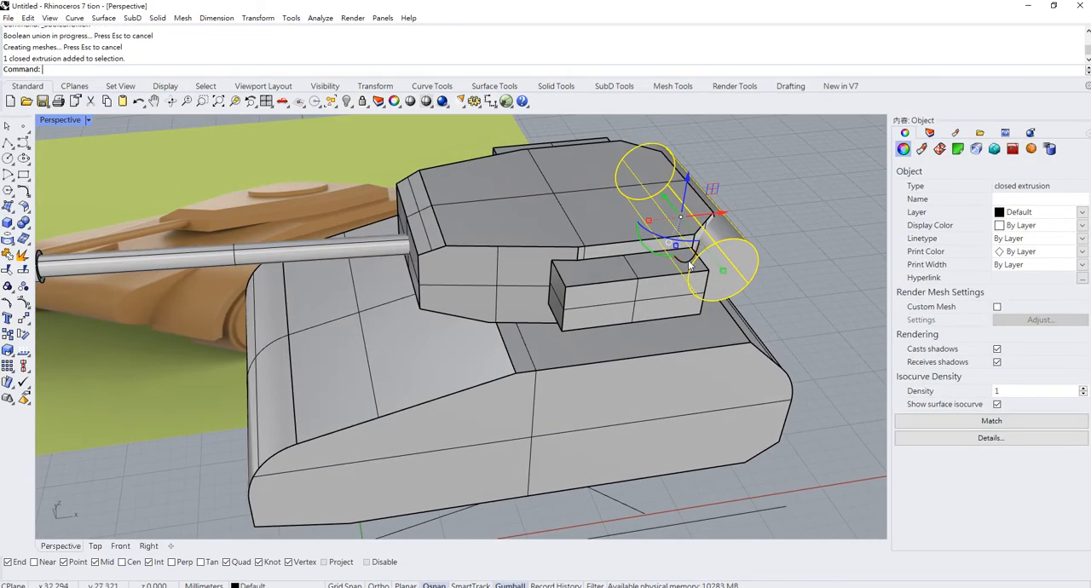
{"action": "left_click", "coordinate": [690, 266]}
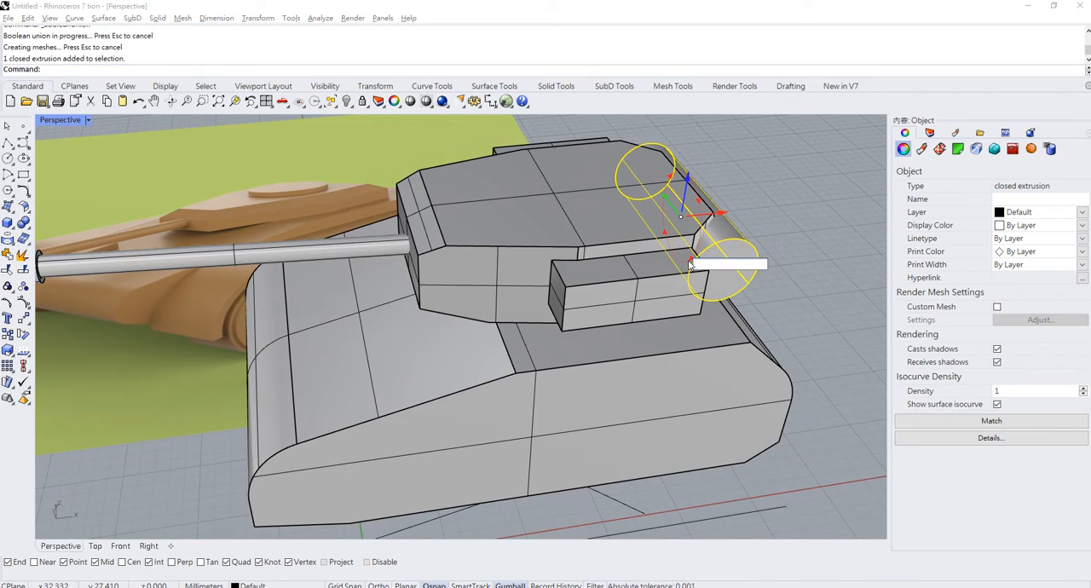
{"action": "type", "text": "90"}
{"action": "key", "text": "Return"}
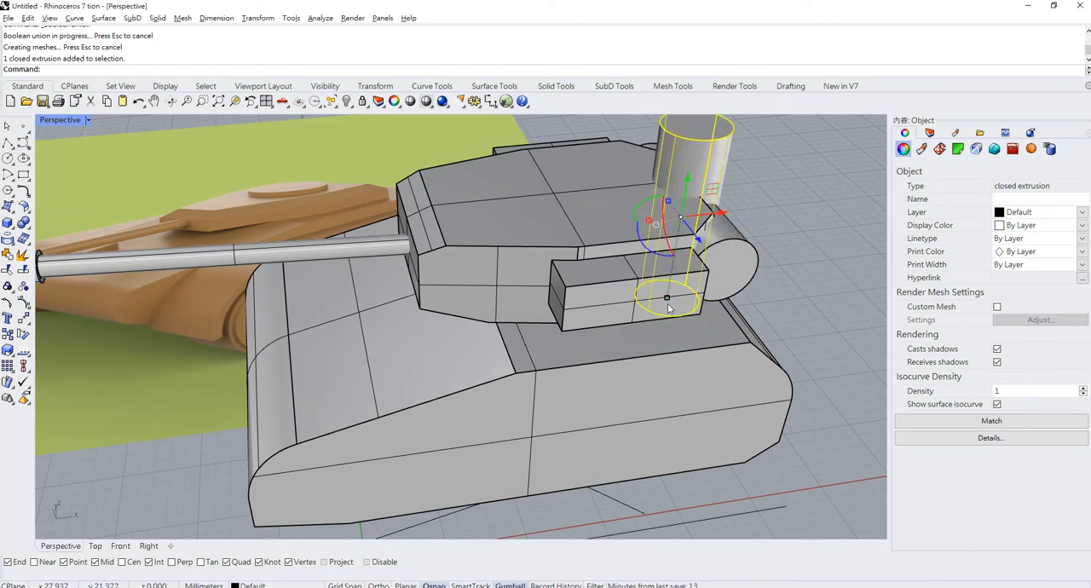
- Shorten the vertical cylinder into a low disc and move it along X onto the turret roof as a hatch
{"action": "left_click_drag", "start_coordinate": [668, 308], "coordinate": [686, 233]}
{"action": "left_click_drag", "start_coordinate": [690, 164], "coordinate": [692, 138]}
{"action": "left_click_drag", "start_coordinate": [725, 179], "coordinate": [622, 182]}
{"action": "left_click_drag", "start_coordinate": [623, 183], "coordinate": [672, 183]}
{"action": "key", "text": "Escape"}
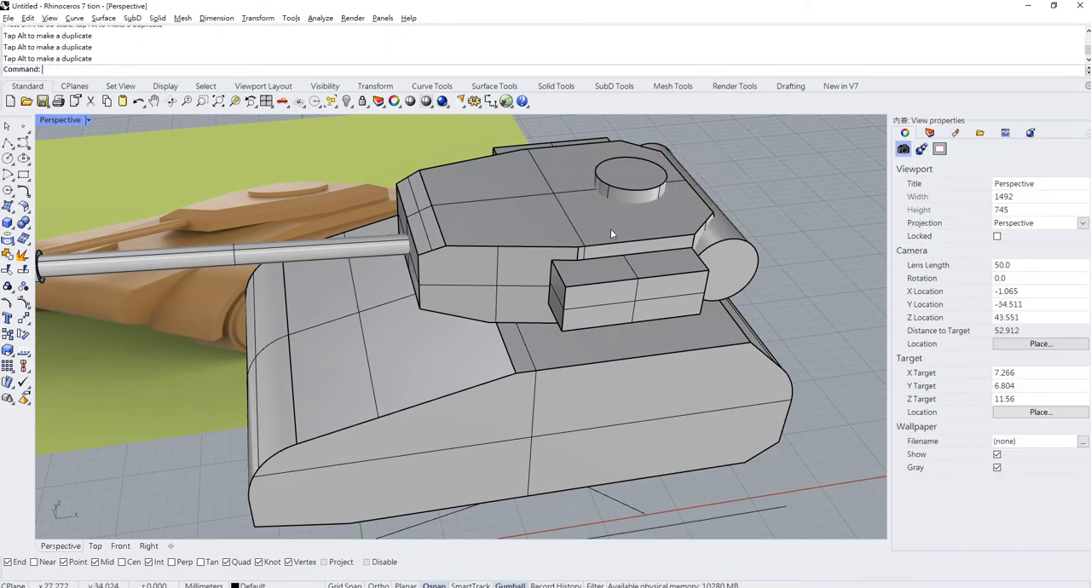
- Join the roof hatch disc to the turret body with a Boolean union
{"action": "scroll", "coordinate": [610, 229], "scroll_direction": "up", "scroll_amount": 2}
{"action": "right_click_drag", "start_coordinate": [610, 229], "coordinate": [697, 151]}
{"action": "scroll", "coordinate": [696, 151], "scroll_direction": "down", "scroll_amount": 6}
{"action": "right_click_drag", "start_coordinate": [663, 196], "coordinate": [632, 183]}
{"action": "left_click", "coordinate": [632, 183]}
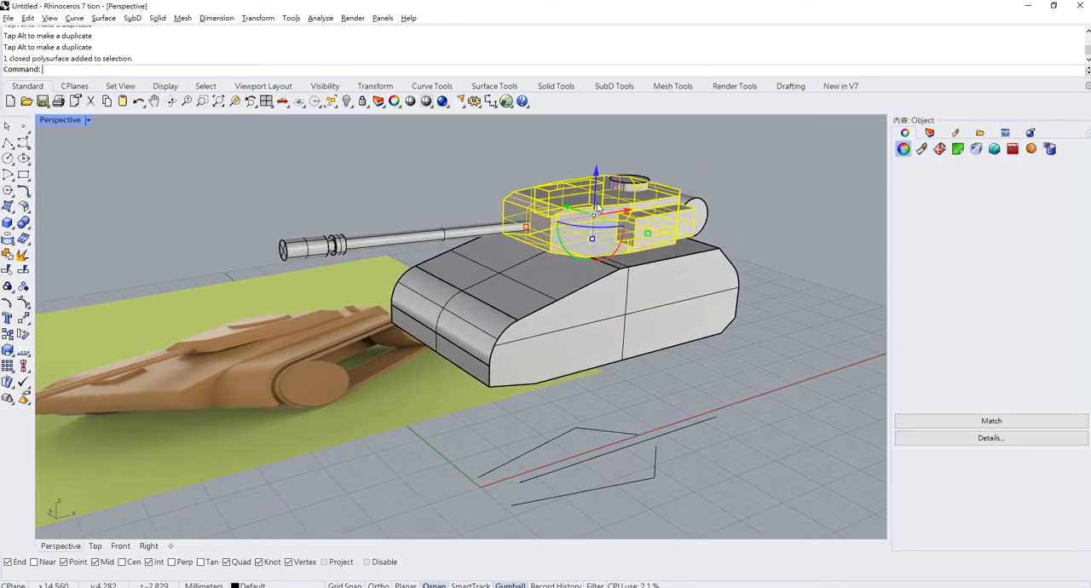
{"action": "left_click", "coordinate": [635, 187], "text": "shift"}
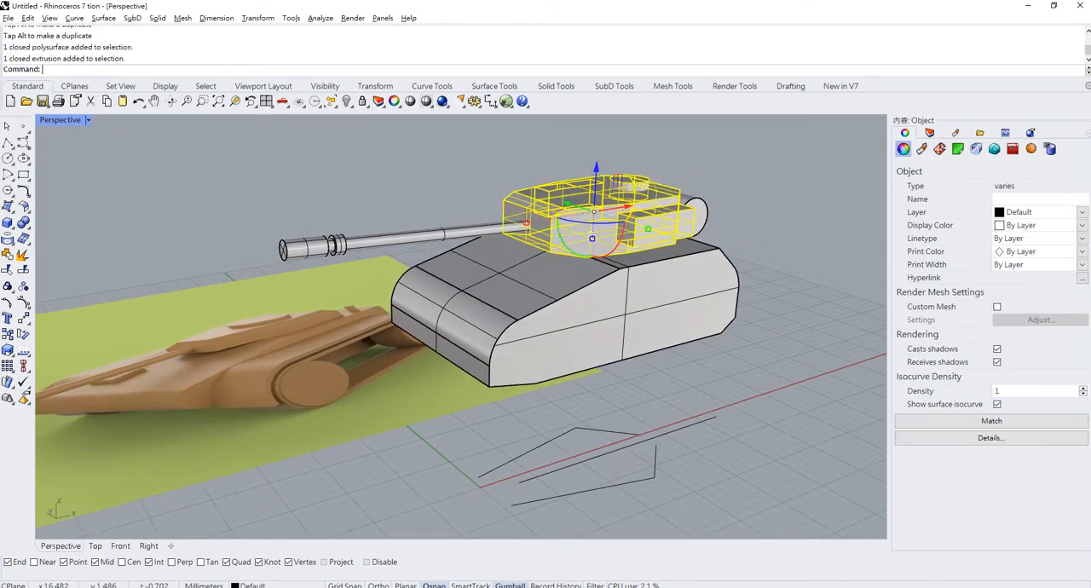
{"action": "left_click", "coordinate": [23, 222]}
- Delete the five leftover construction curves on the ground plane below the tank
{"action": "right_click_drag", "start_coordinate": [666, 244], "coordinate": [686, 257]}
{"action": "scroll", "coordinate": [563, 283], "scroll_direction": "down", "scroll_amount": 4}
{"action": "scroll", "coordinate": [329, 303], "scroll_direction": "up", "scroll_amount": 8}
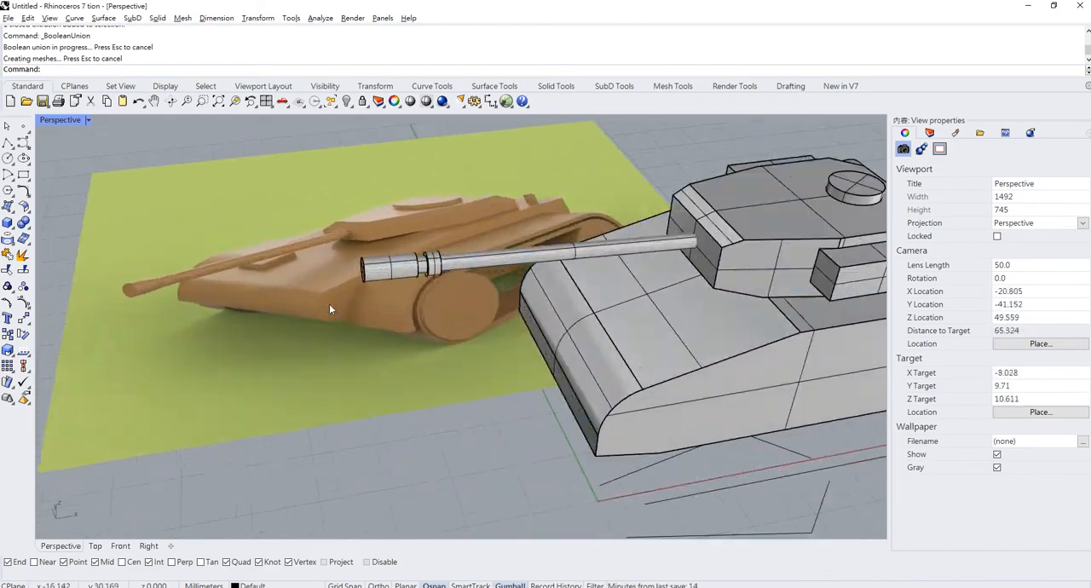
{"action": "scroll", "coordinate": [477, 336], "scroll_direction": "down", "scroll_amount": 5}
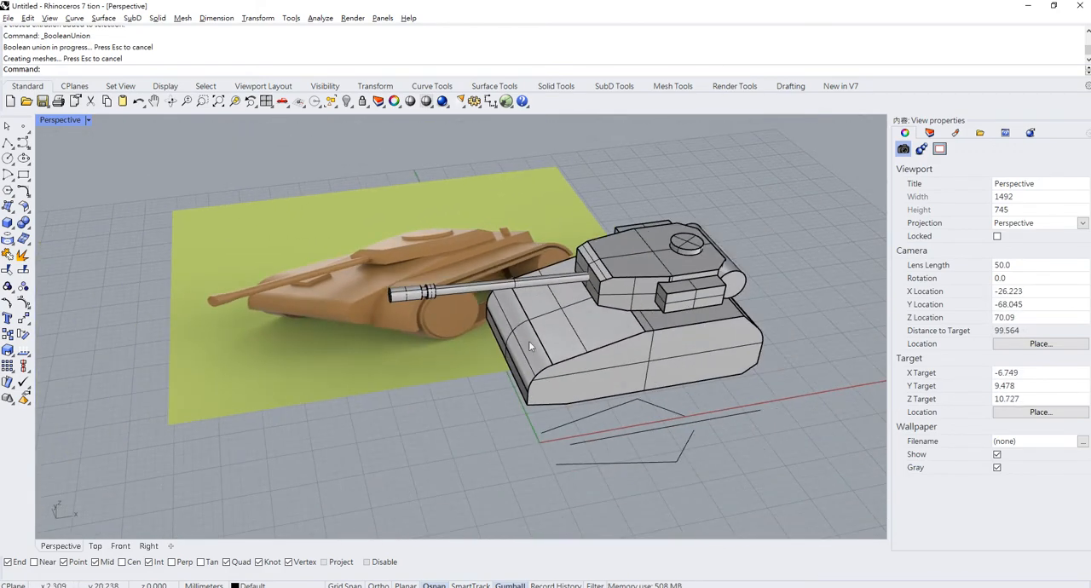
{"action": "scroll", "coordinate": [536, 354], "scroll_direction": "up", "scroll_amount": 4}
{"action": "right_click_drag", "start_coordinate": [540, 365], "coordinate": [229, 247]}
{"action": "scroll", "coordinate": [398, 347], "scroll_direction": "down", "scroll_amount": 2}
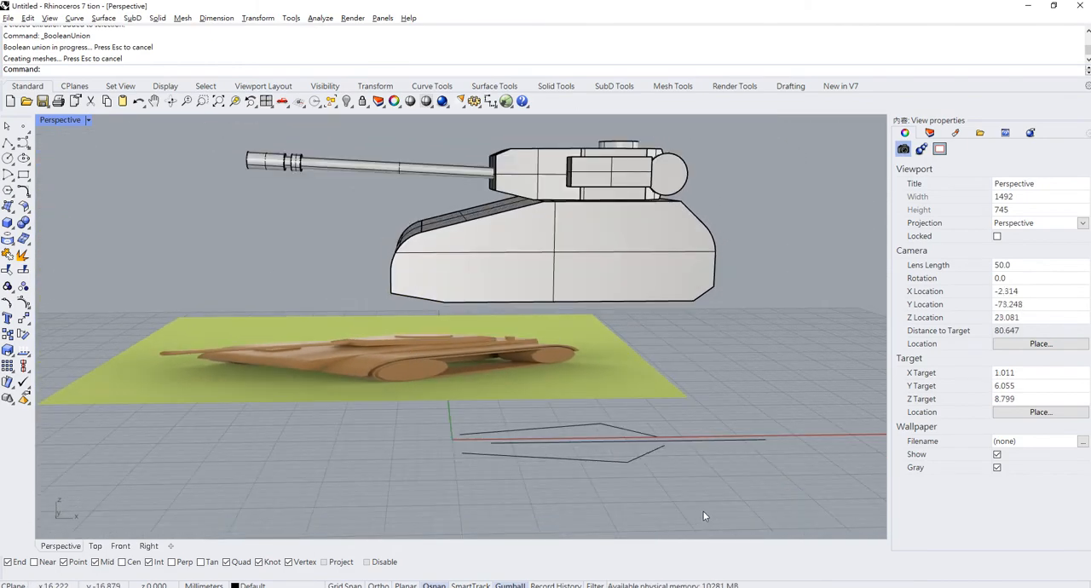
{"action": "left_click_drag", "start_coordinate": [710, 506], "coordinate": [572, 414]}
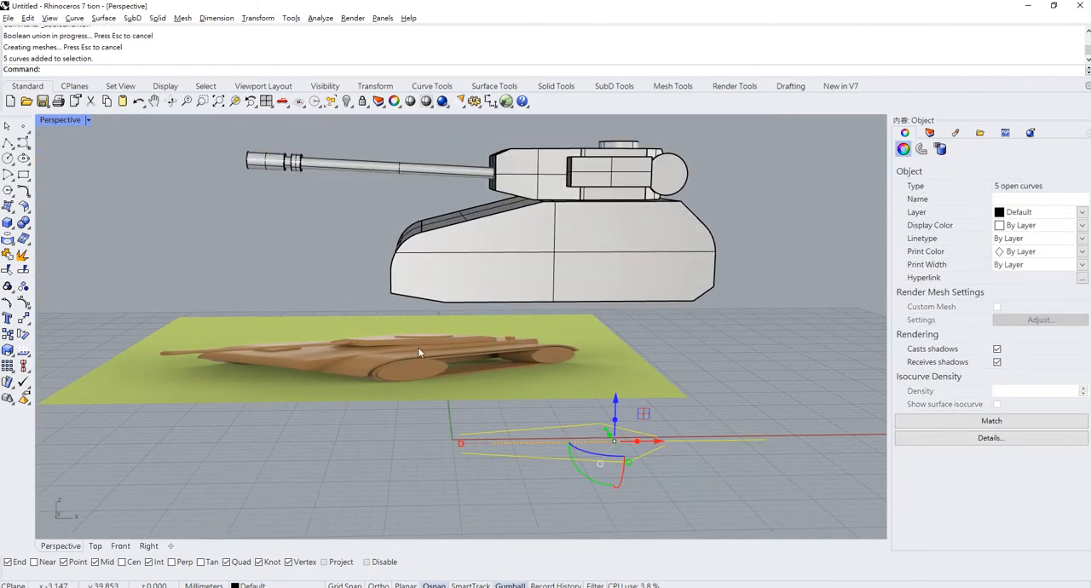
{"action": "key", "text": "Delete"}
- In the Front view, draw an open three-segment polyline over the hull with sloping ends and a horizontal top edge about 23 mm long
{"action": "scroll", "coordinate": [417, 352], "scroll_direction": "up", "scroll_amount": 4}
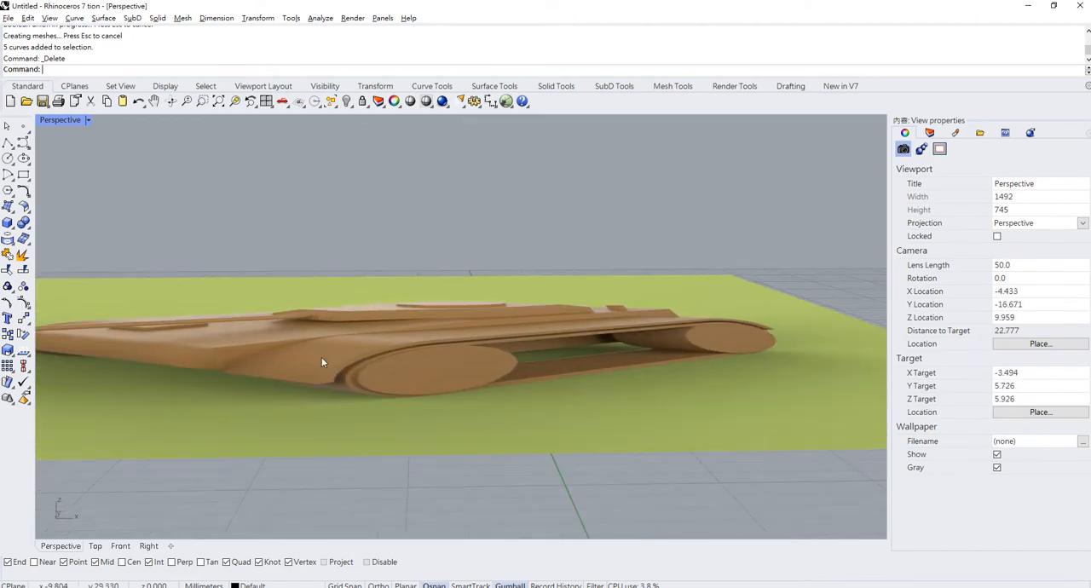
{"action": "scroll", "coordinate": [360, 375], "scroll_direction": "down", "scroll_amount": 6}
{"action": "right_click_drag", "start_coordinate": [523, 294], "coordinate": [539, 344]}
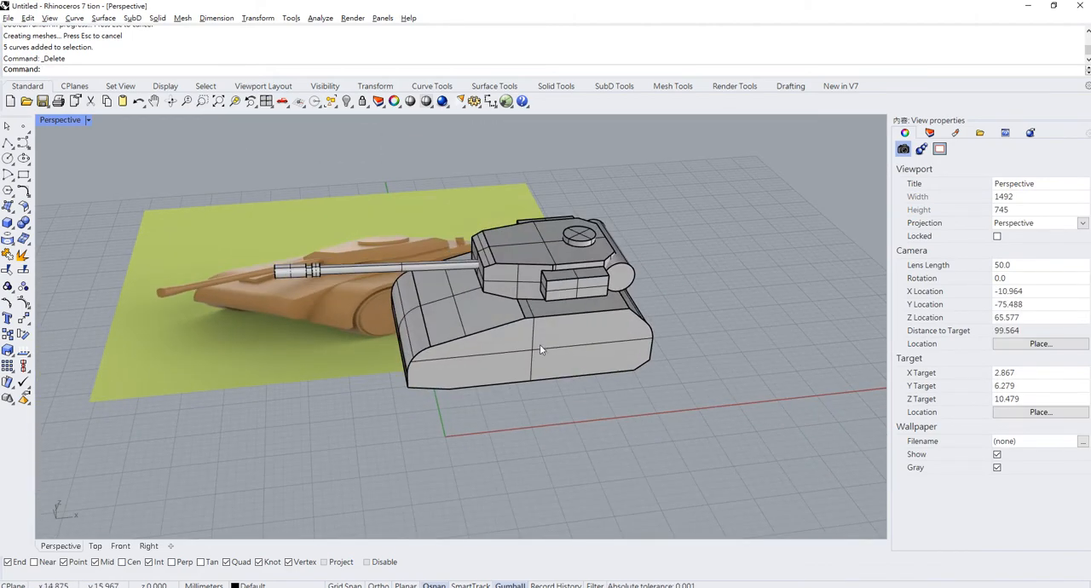
{"action": "double_click", "coordinate": [56, 120]}
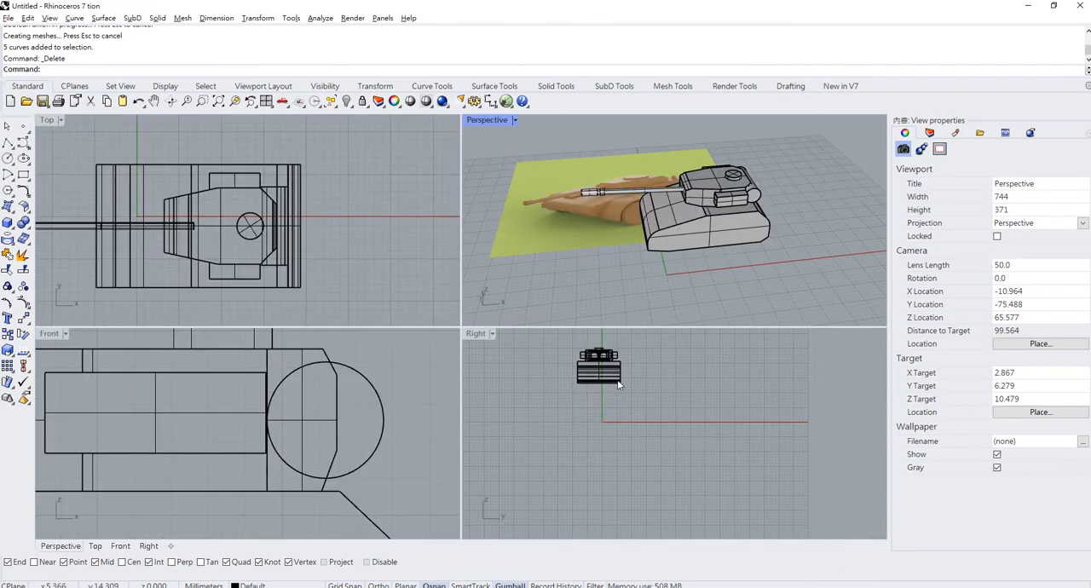
{"action": "double_click", "coordinate": [49, 333]}
{"action": "scroll", "coordinate": [597, 256], "scroll_direction": "down", "scroll_amount": 5}
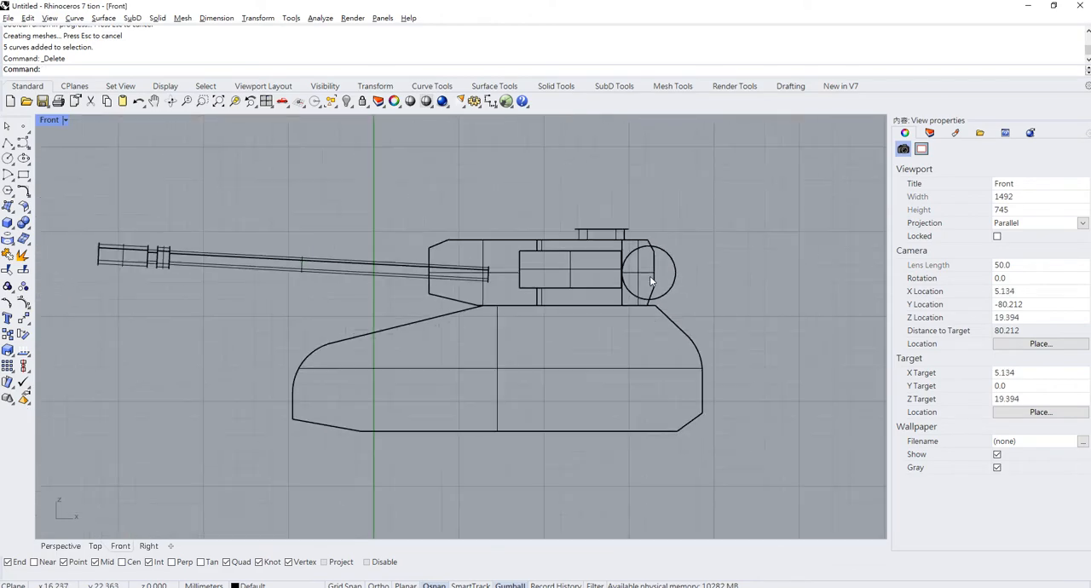
{"action": "scroll", "coordinate": [650, 281], "scroll_direction": "down", "scroll_amount": 3}
{"action": "scroll", "coordinate": [507, 246], "scroll_direction": "up", "scroll_amount": 3}
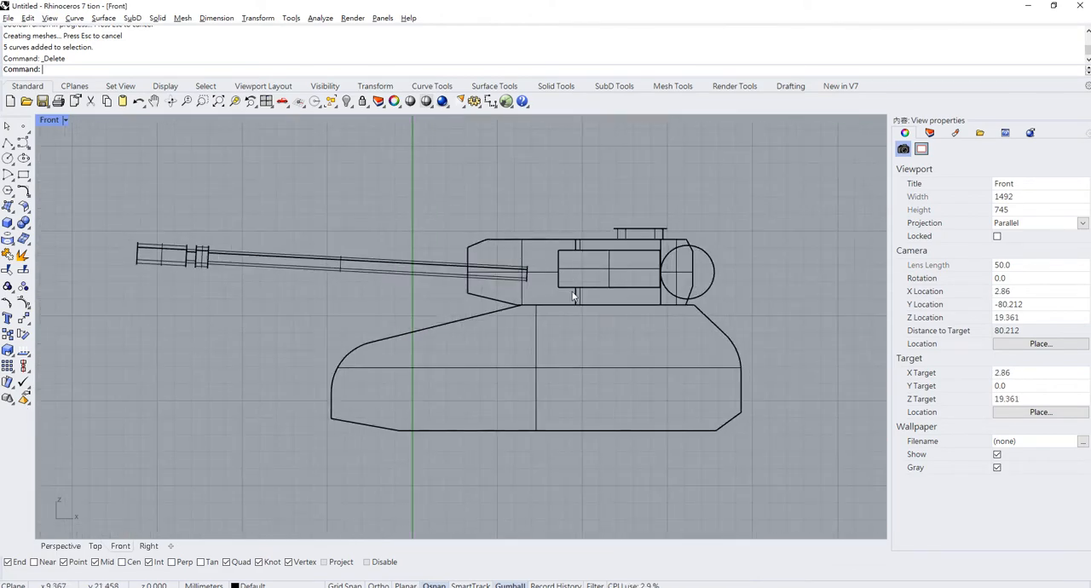
{"action": "scroll", "coordinate": [574, 295], "scroll_direction": "down", "scroll_amount": 2}
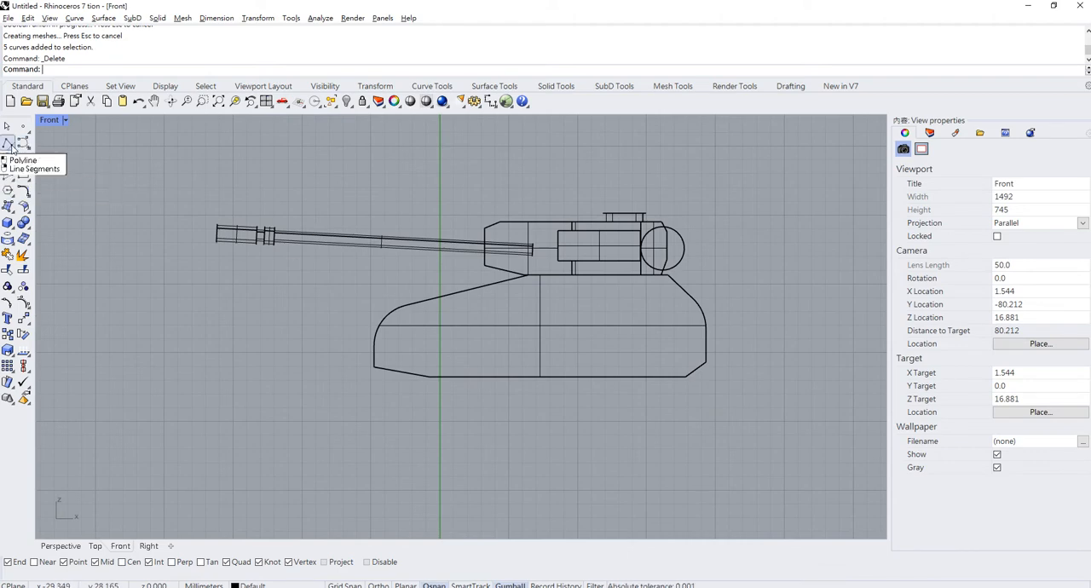
{"action": "left_click", "coordinate": [8, 145]}
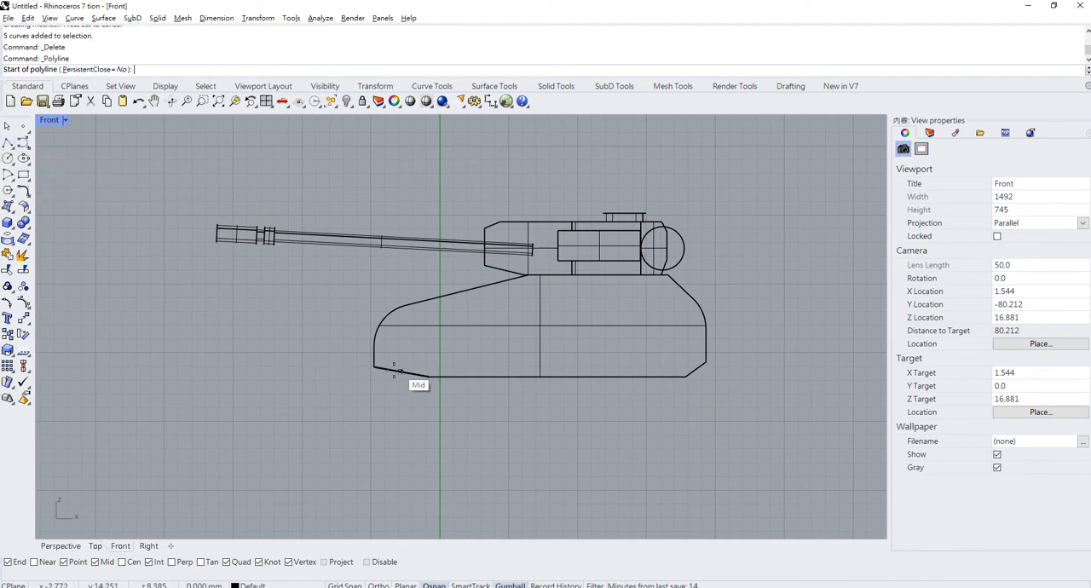
{"action": "left_click", "coordinate": [355, 381]}
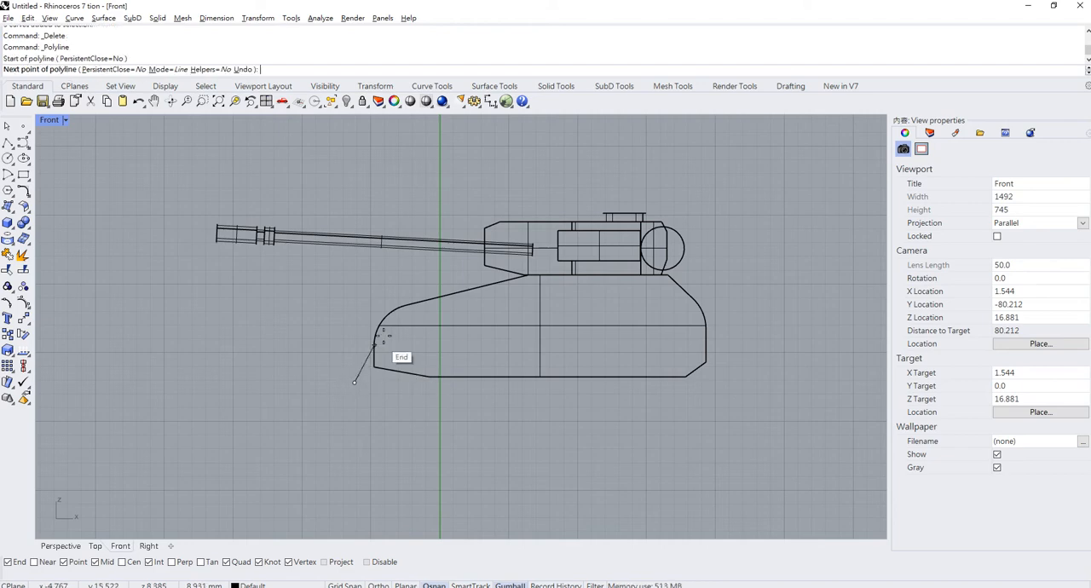
{"action": "left_click", "coordinate": [397, 293]}
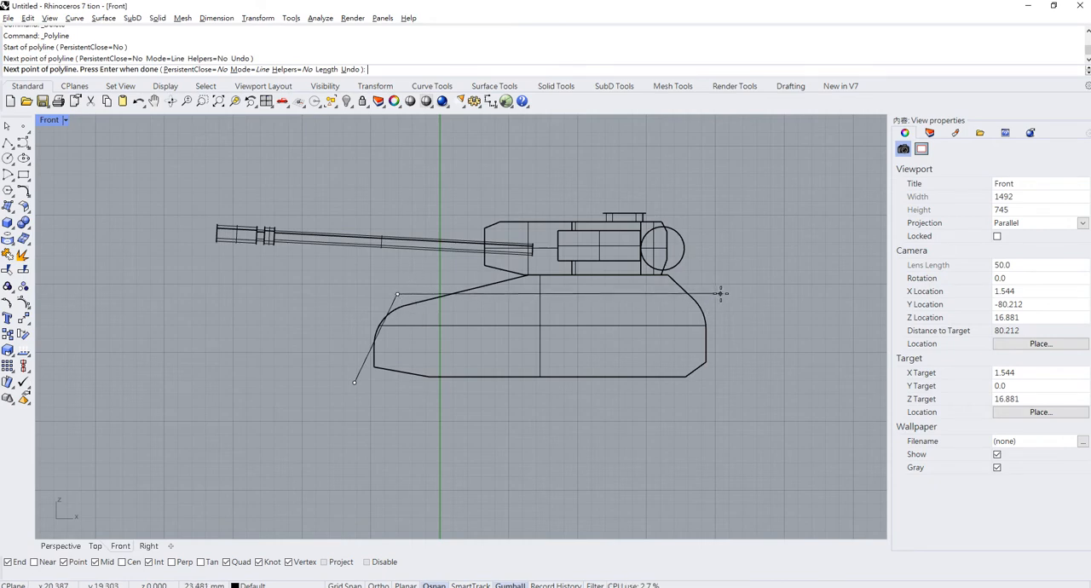
{"action": "key", "text": "F8"}
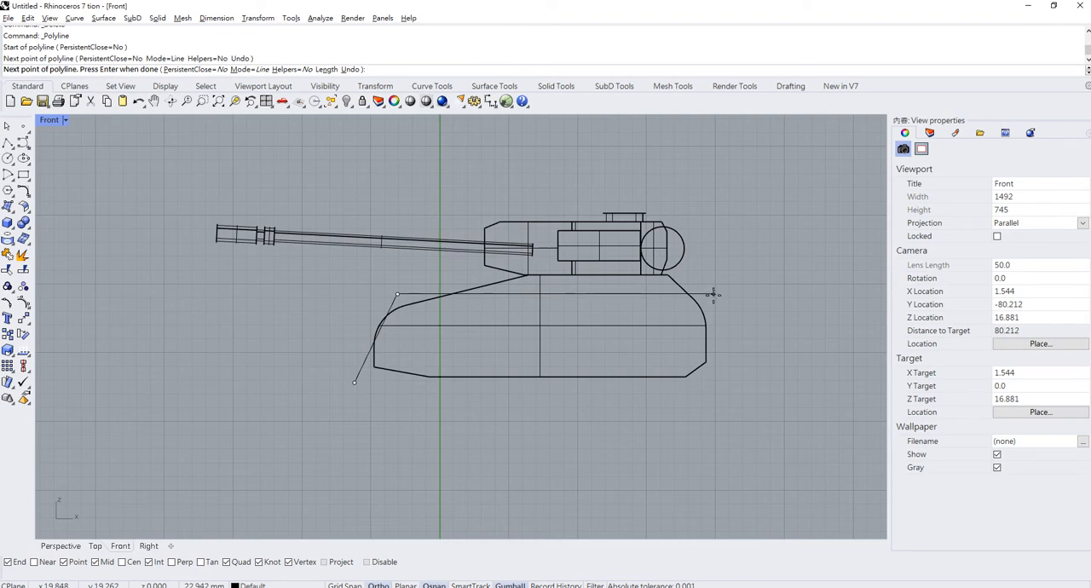
{"action": "left_click", "coordinate": [710, 294]}
{"action": "key", "text": "F8"}
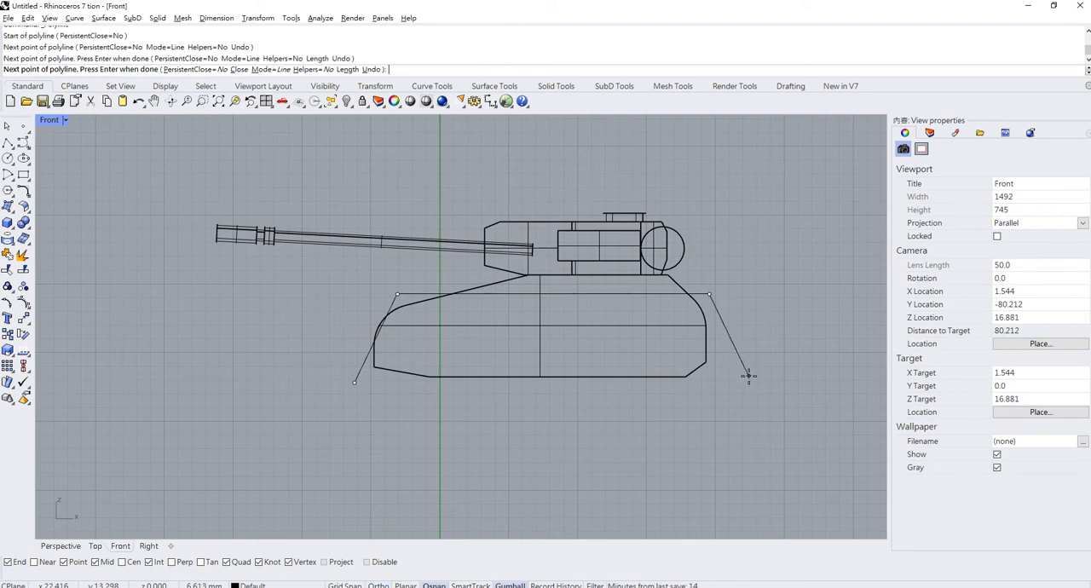
{"action": "left_click", "coordinate": [748, 375]}
{"action": "key", "text": "Return"}
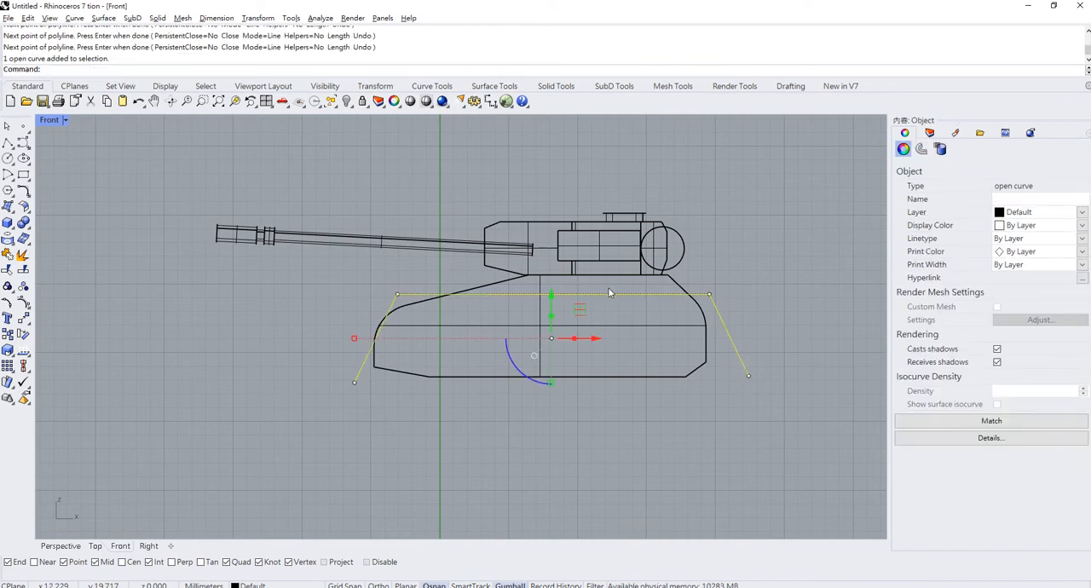
- In the Perspective view, extrude the polyline sideways along Y, outward from the hull, into an open strip surface
{"action": "double_click", "coordinate": [48, 121]}
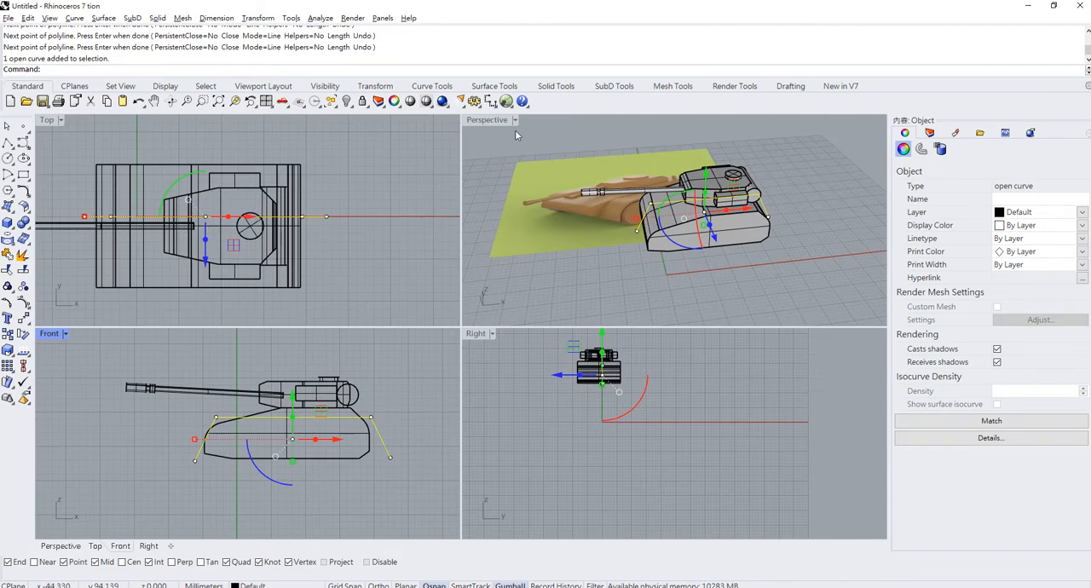
{"action": "double_click", "coordinate": [491, 121]}
{"action": "right_click_drag", "start_coordinate": [499, 139], "coordinate": [669, 237]}
{"action": "left_click_drag", "start_coordinate": [580, 294], "coordinate": [628, 308]}
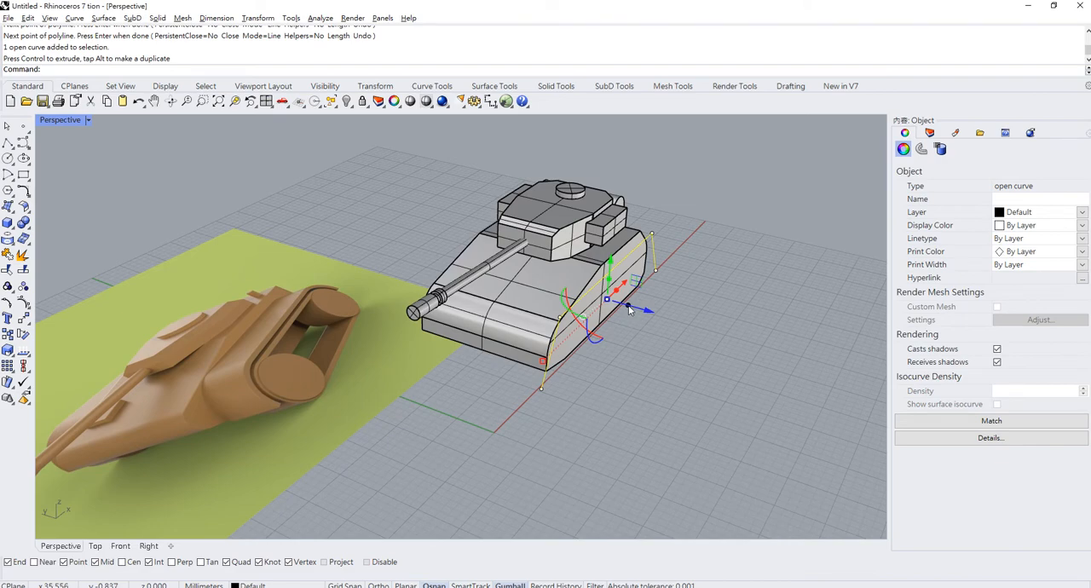
{"action": "left_click_drag", "start_coordinate": [628, 308], "coordinate": [671, 320]}
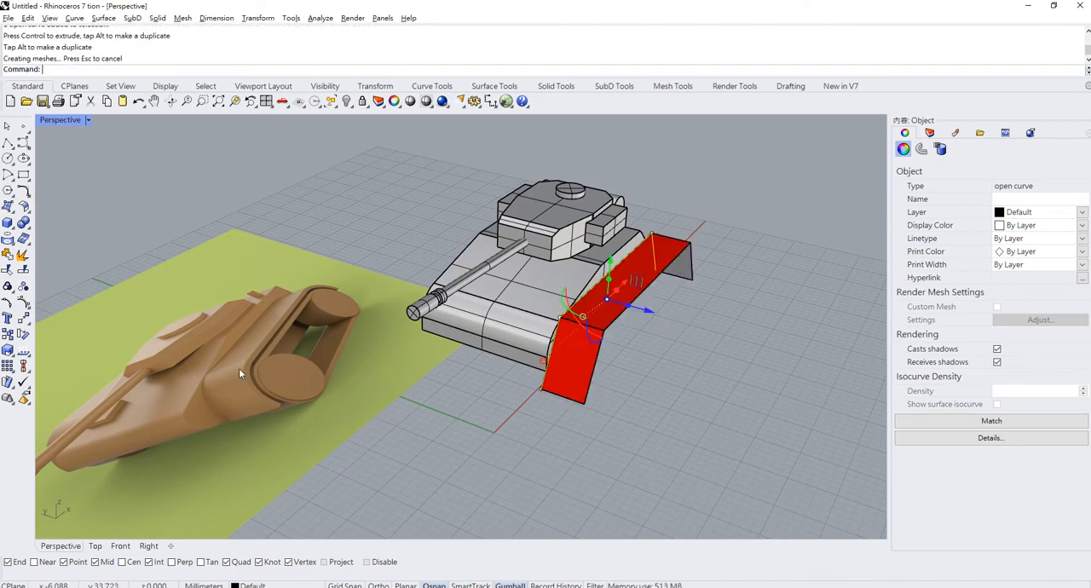
{"action": "left_click", "coordinate": [701, 337]}
- Lower the extruded strip surface along Z so it sits beneath its source polyline beside the hull
{"action": "right_click_drag", "start_coordinate": [652, 355], "coordinate": [649, 301]}
{"action": "left_click", "coordinate": [675, 258]}
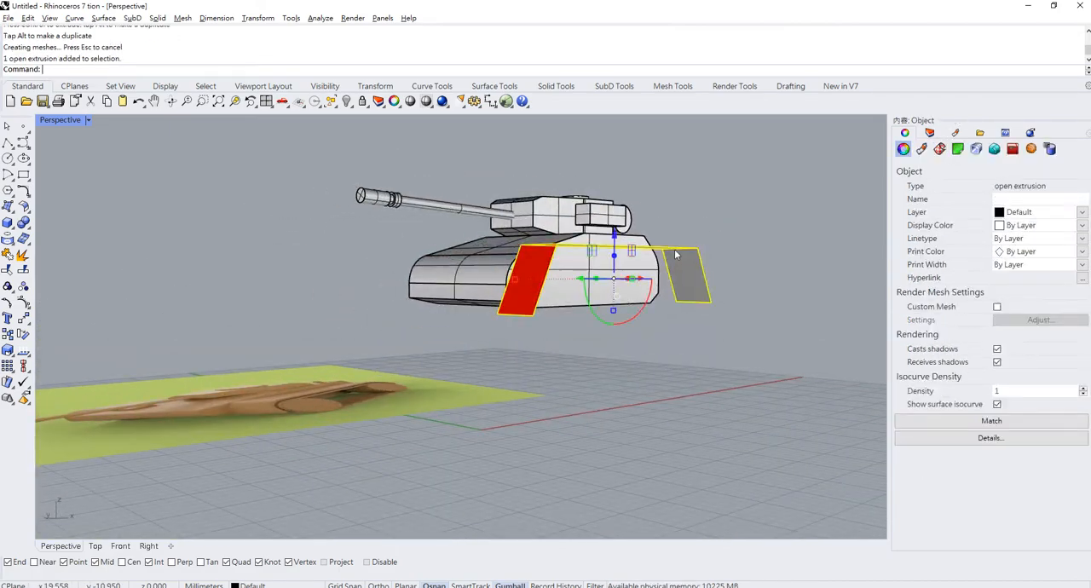
{"action": "right_click_drag", "start_coordinate": [664, 254], "coordinate": [679, 288]}
{"action": "left_click_drag", "start_coordinate": [611, 275], "coordinate": [632, 303]}
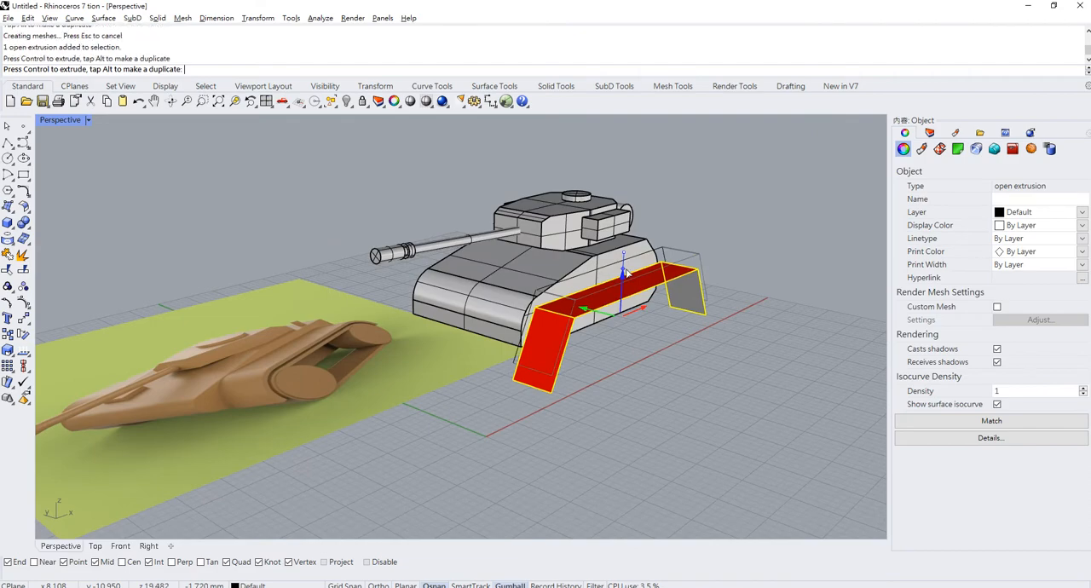
{"action": "right_click_drag", "start_coordinate": [632, 302], "coordinate": [545, 282]}
{"action": "left_click", "coordinate": [703, 273]}
- Fillet the front sloping surface of the strip with its horizontal top surface at radius 3, with extending and trimming on
{"action": "scroll", "coordinate": [703, 273], "scroll_direction": "up", "scroll_amount": 2}
{"action": "scroll", "coordinate": [638, 278], "scroll_direction": "up", "scroll_amount": 2}
{"action": "right_click_drag", "start_coordinate": [385, 267], "coordinate": [444, 281]}
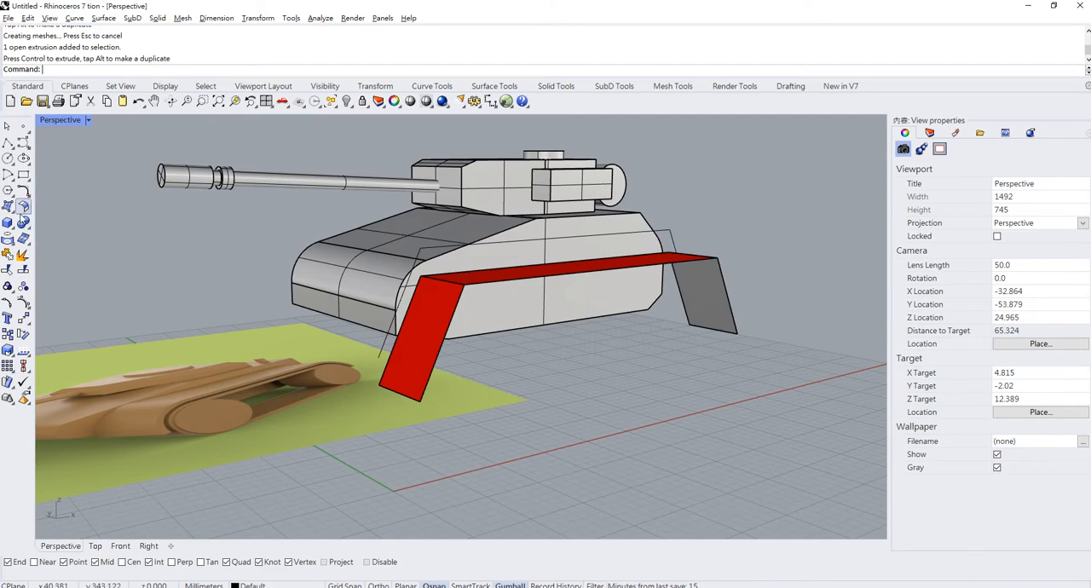
{"action": "left_click", "coordinate": [25, 206]}
{"action": "left_click", "coordinate": [447, 302]}
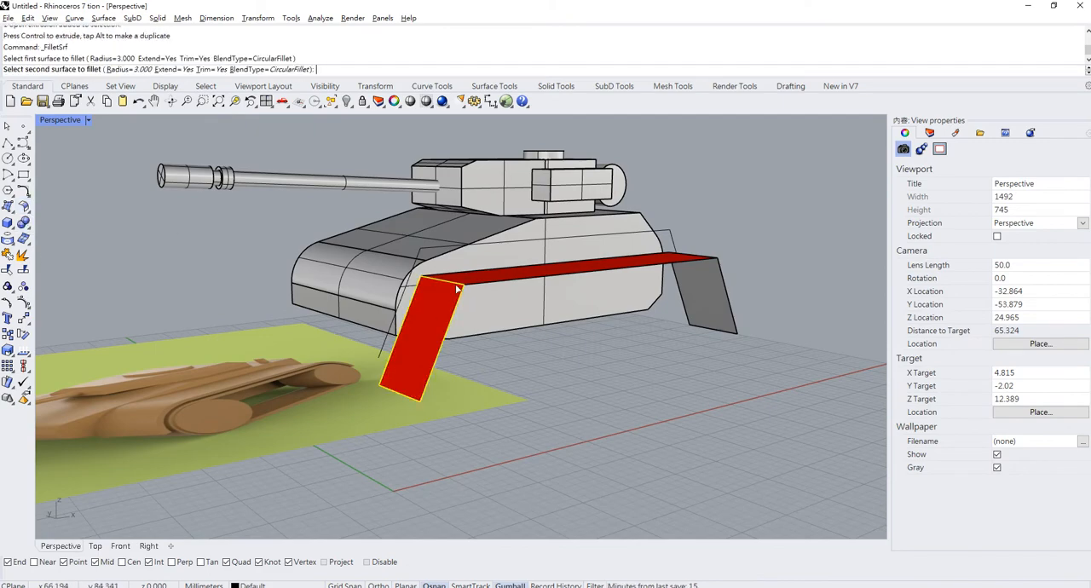
{"action": "left_click", "coordinate": [468, 283]}
{"action": "right_click_drag", "start_coordinate": [468, 284], "coordinate": [505, 296]}
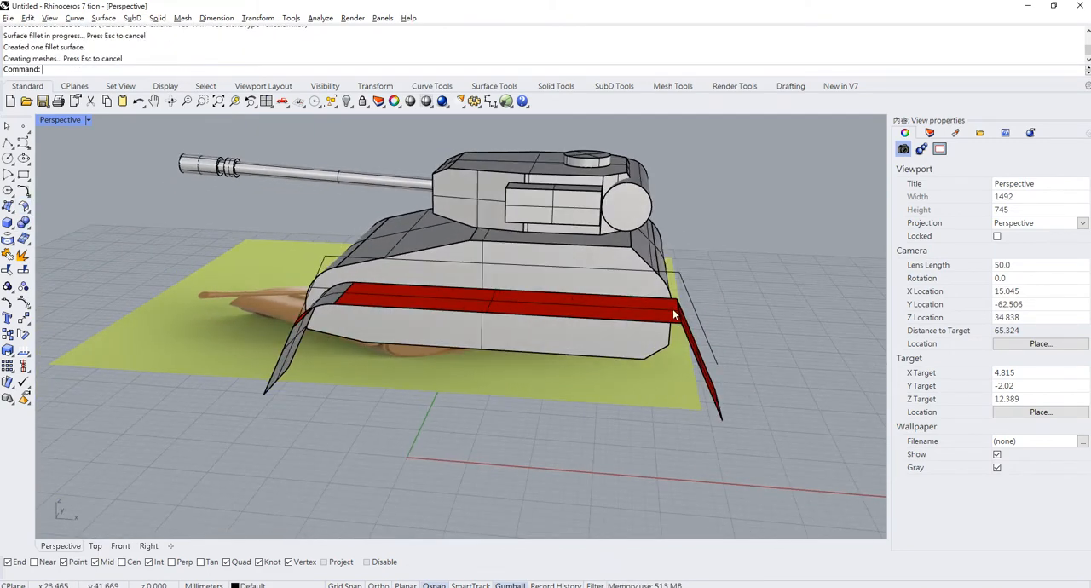
- Fillet the strip's horizontal top surface with its rear sloping surface using the same radius of 3
{"action": "right_click_drag", "start_coordinate": [672, 309], "coordinate": [652, 354]}
{"action": "right_click", "coordinate": [652, 354]}
{"action": "left_click", "coordinate": [589, 349]}
{"action": "left_click", "coordinate": [623, 430]}
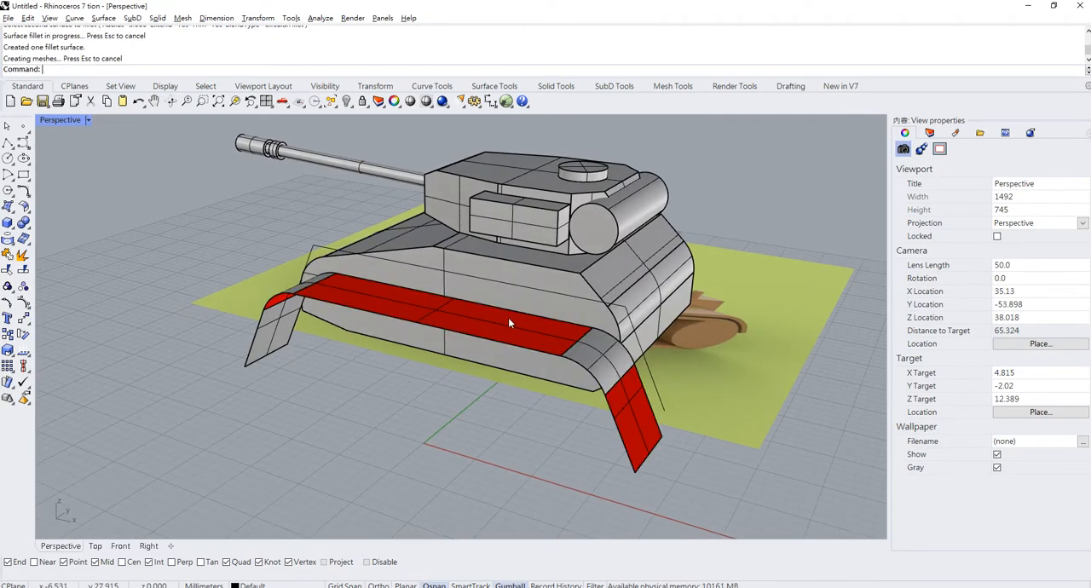
- Join the three flat strip surfaces and the two corner fillets into one open polysurface
{"action": "right_click_drag", "start_coordinate": [508, 317], "coordinate": [438, 304]}
{"action": "left_click", "coordinate": [477, 380]}
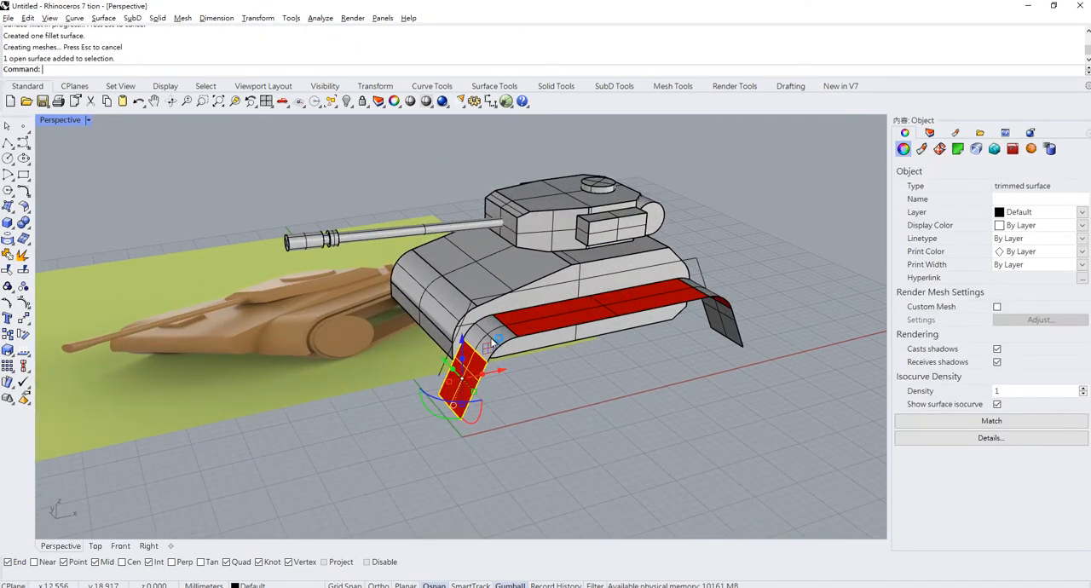
{"action": "left_click", "coordinate": [496, 339], "text": "shift"}
{"action": "left_click", "coordinate": [706, 290], "text": "shift"}
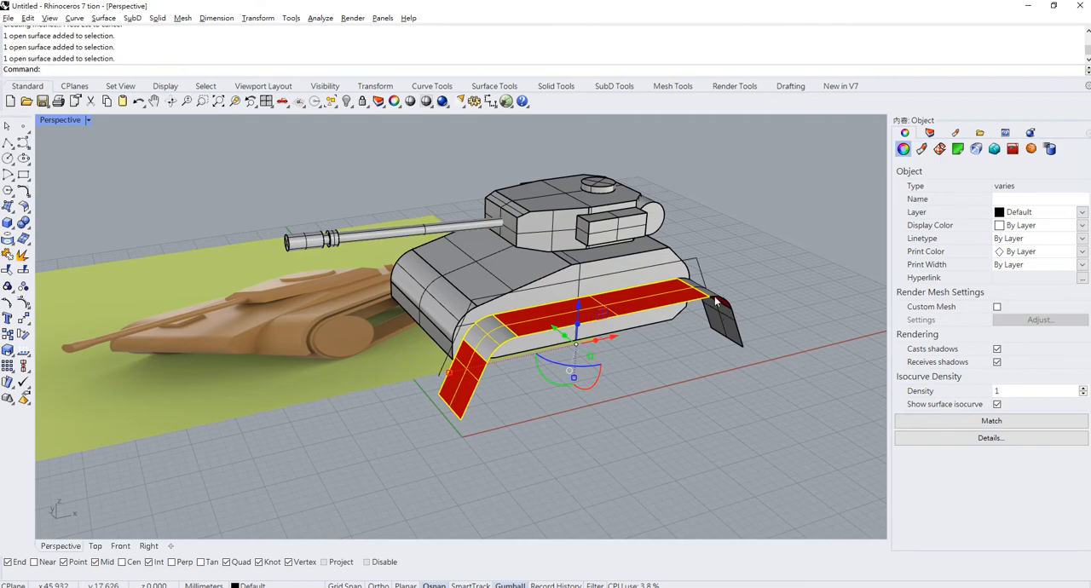
{"action": "left_click", "coordinate": [726, 318], "text": "shift"}
{"action": "key", "text": "ctrl+j"}
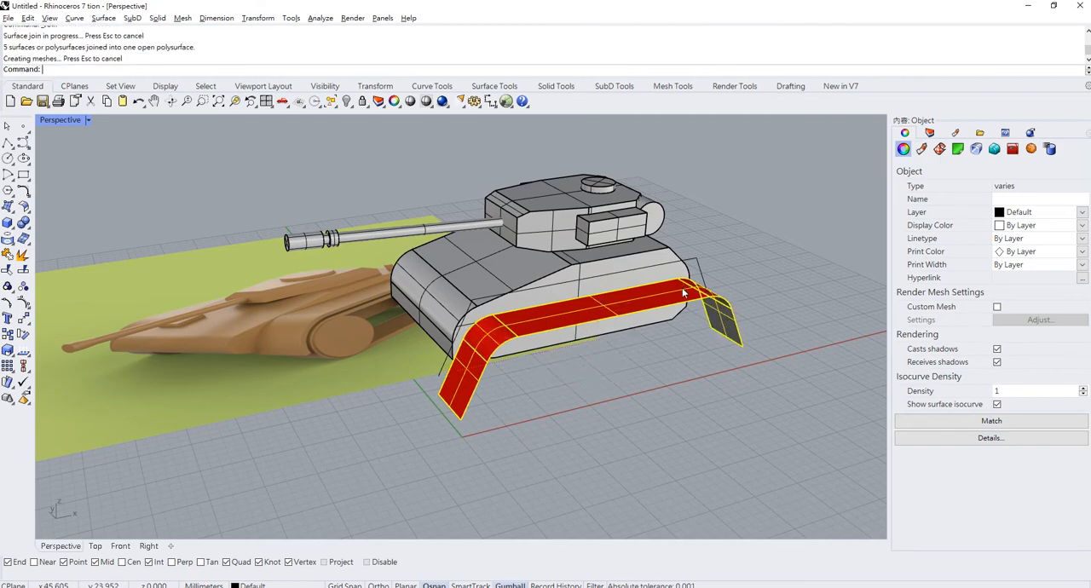
{"action": "left_click", "coordinate": [753, 263]}
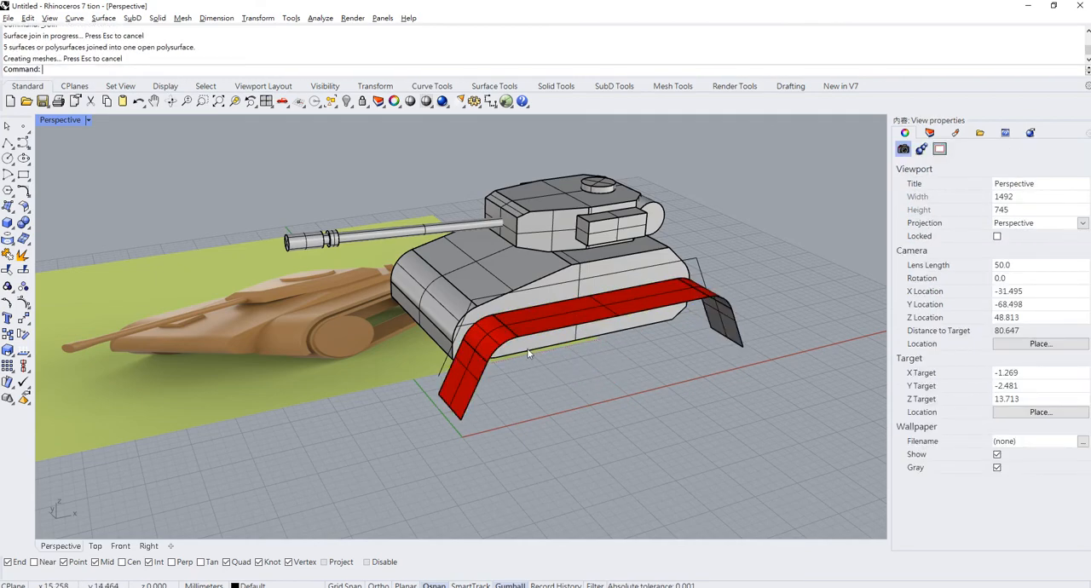
{"action": "right_click_drag", "start_coordinate": [563, 329], "coordinate": [517, 295]}
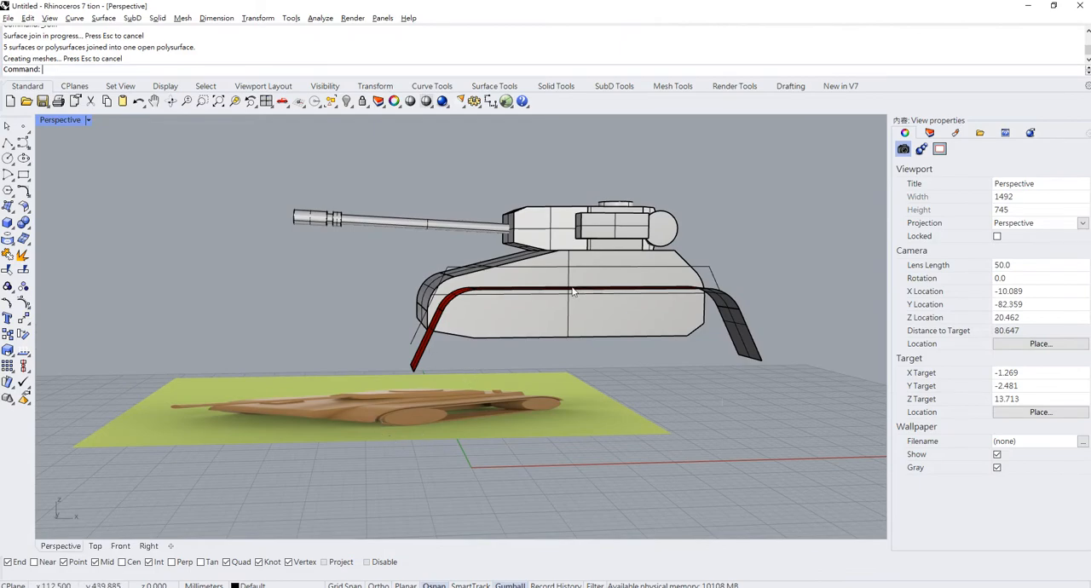
{"action": "right_click_drag", "start_coordinate": [588, 338], "coordinate": [533, 305]}
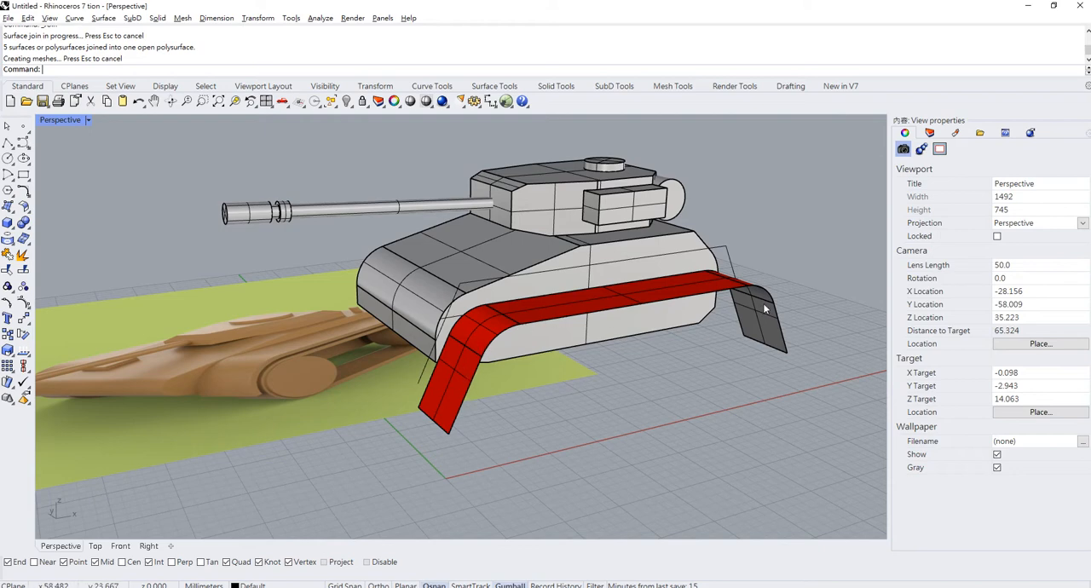
- Delete the leftover source polyline above the red strip beside the hull
{"action": "left_click", "coordinate": [729, 247]}
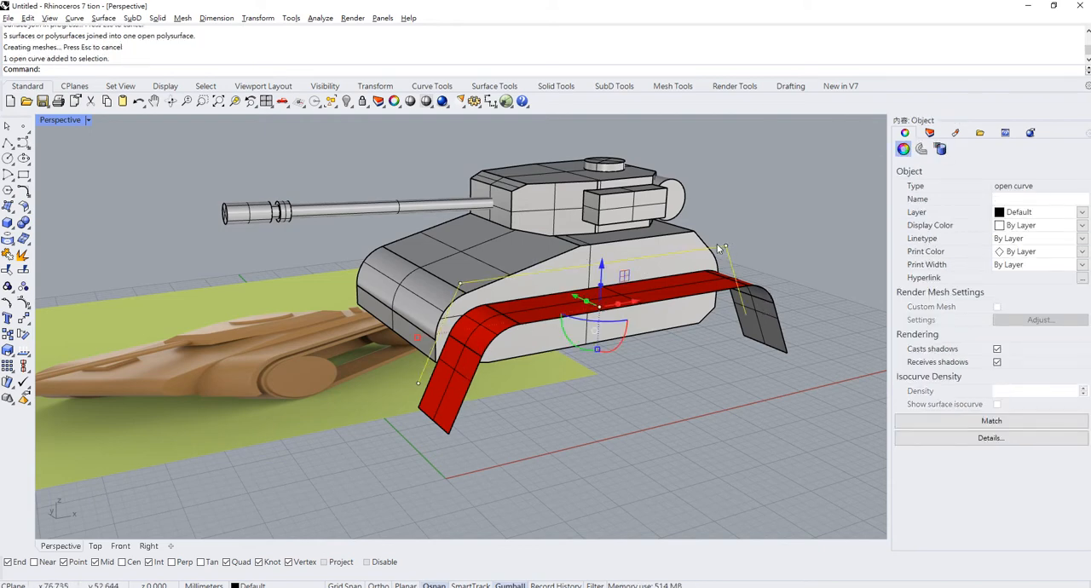
{"action": "key", "text": "Delete"}
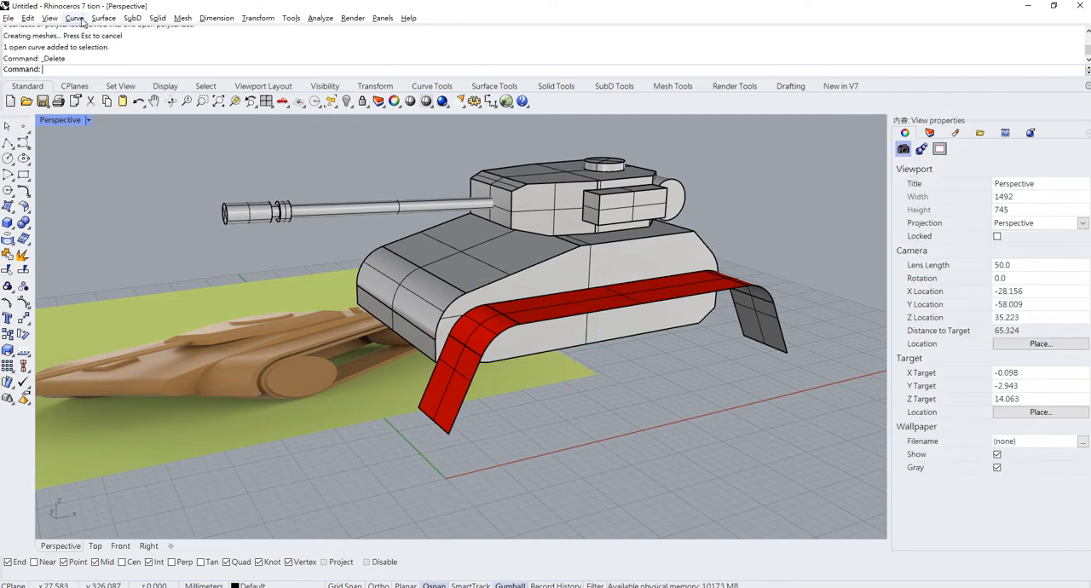
{"action": "left_click", "coordinate": [697, 297]}
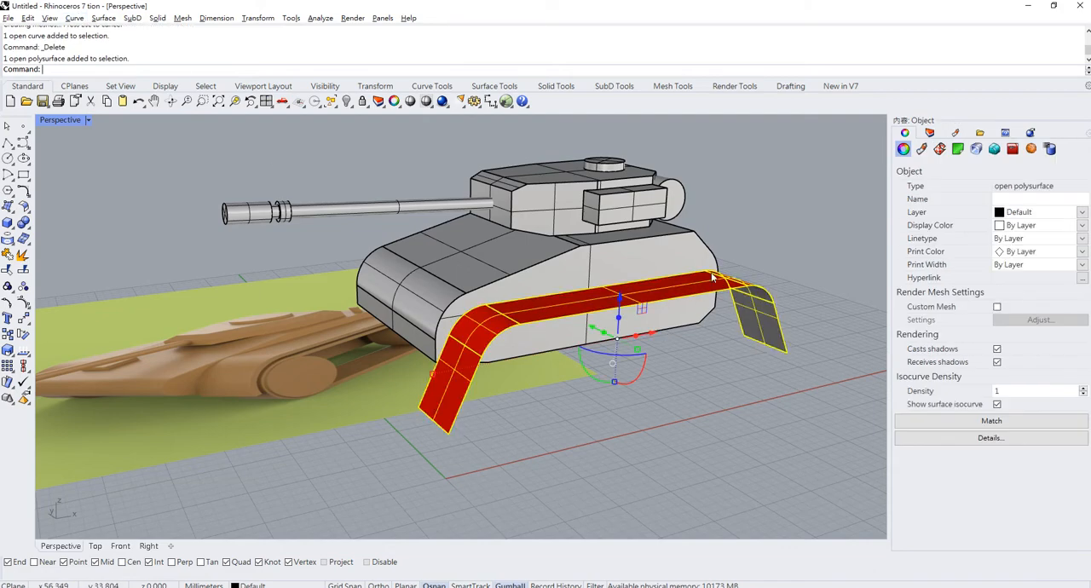
{"action": "key", "text": "Escape"}
- Duplicate the five outer edges of the strip polysurface as curves, from the front slope to the rear slope
{"action": "left_click", "coordinate": [74, 18]}
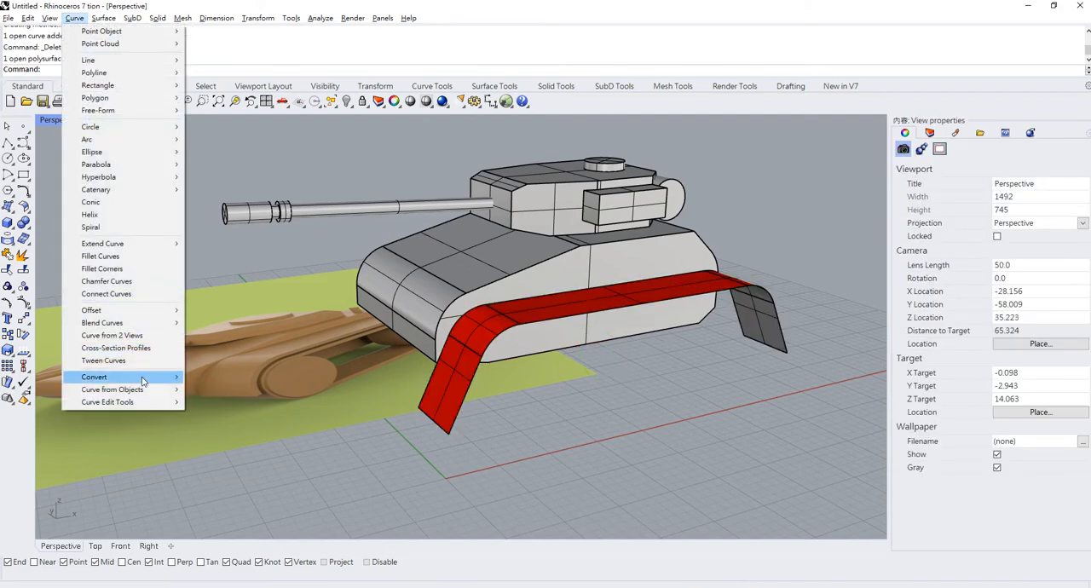
{"action": "mouse_move", "coordinate": [142, 380]}
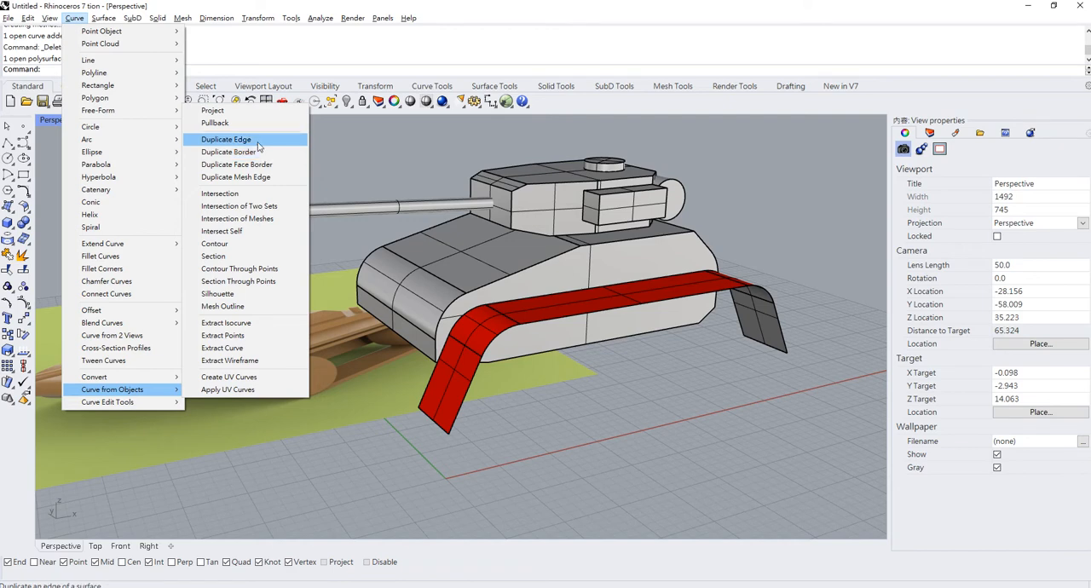
{"action": "left_click", "coordinate": [258, 141]}
{"action": "left_click", "coordinate": [466, 391]}
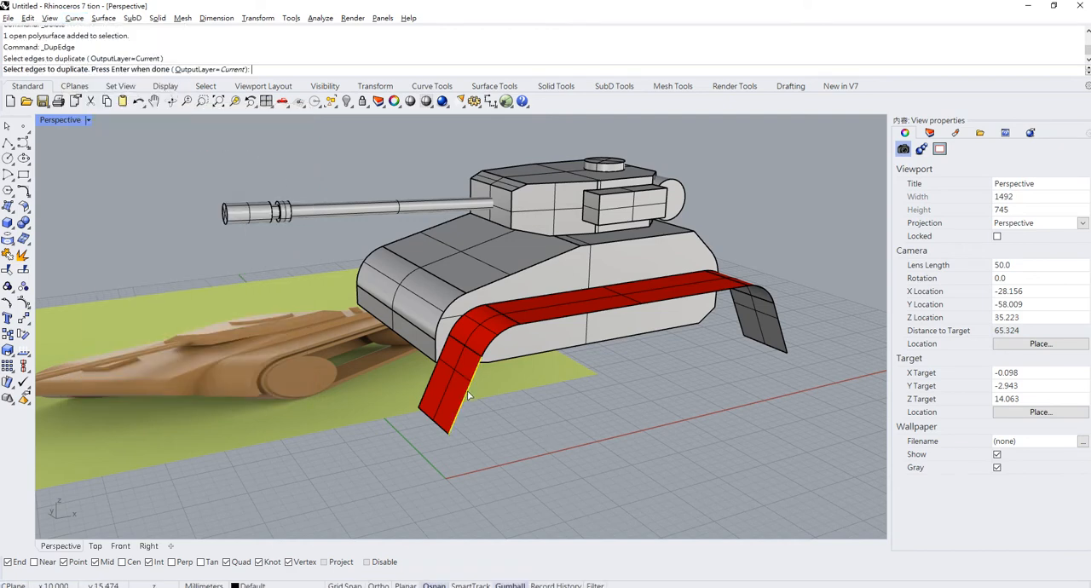
{"action": "left_click", "coordinate": [493, 342]}
{"action": "left_click", "coordinate": [540, 324]}
{"action": "left_click", "coordinate": [780, 318]}
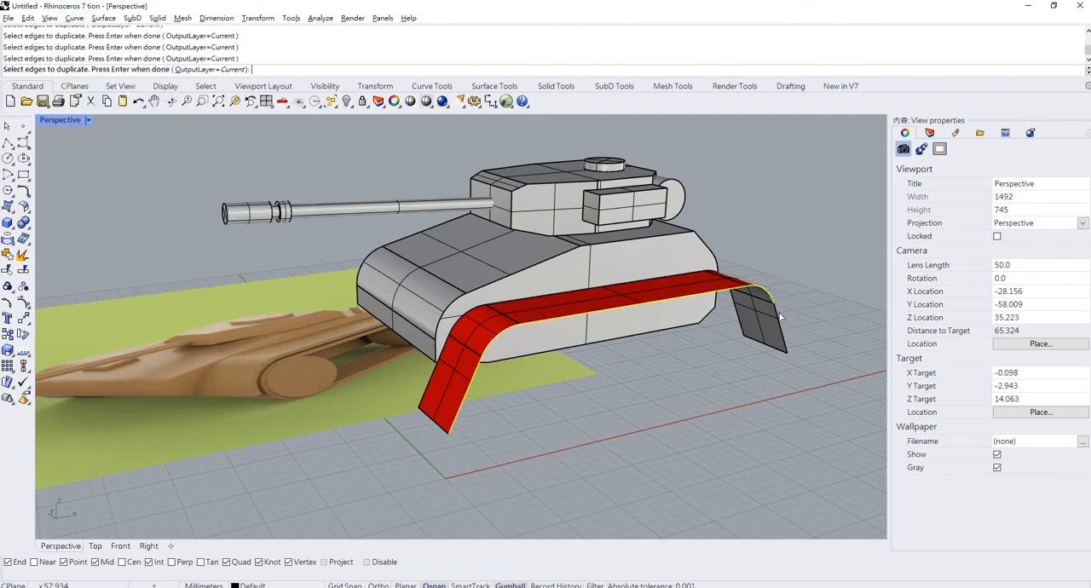
{"action": "left_click", "coordinate": [782, 327]}
{"action": "key", "text": "Return"}
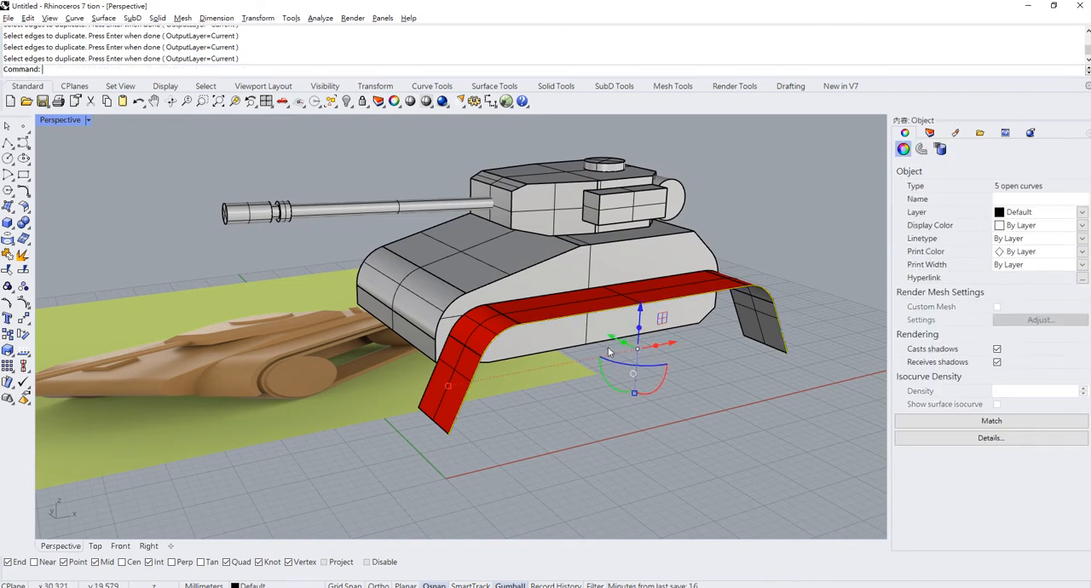
- Join the five duplicated edge curves, kept in place on the strip's outer edge, into one open curve
{"action": "left_click_drag", "start_coordinate": [607, 347], "coordinate": [626, 372]}
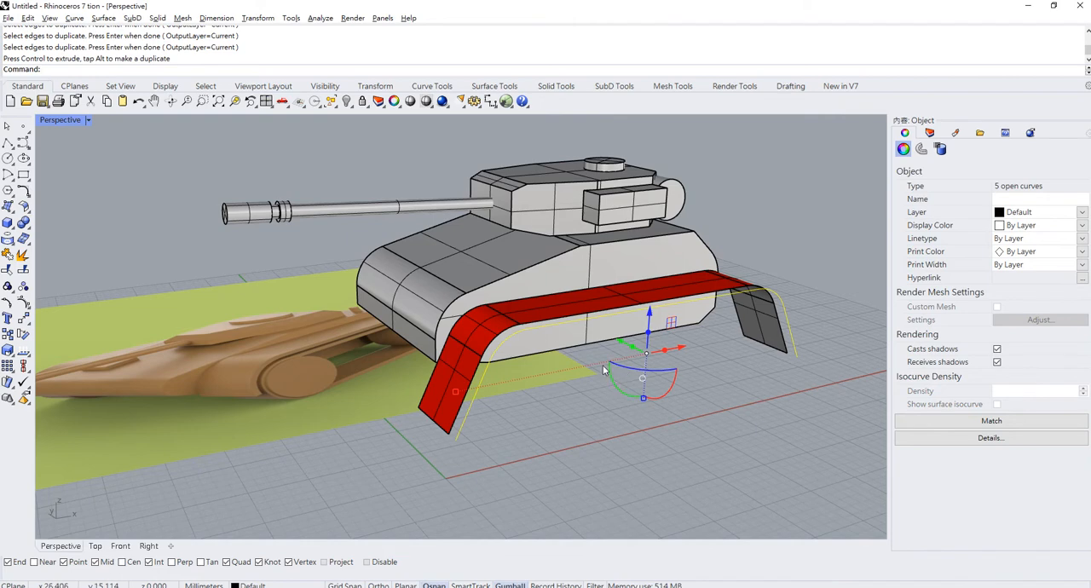
{"action": "key", "text": "ctrl+z"}
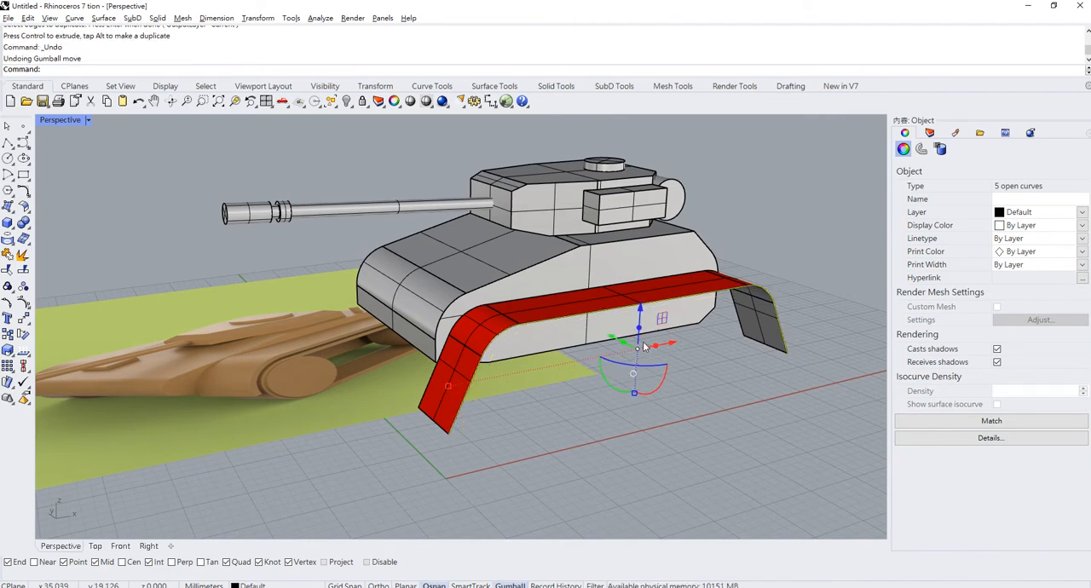
{"action": "key", "text": "ctrl+j"}
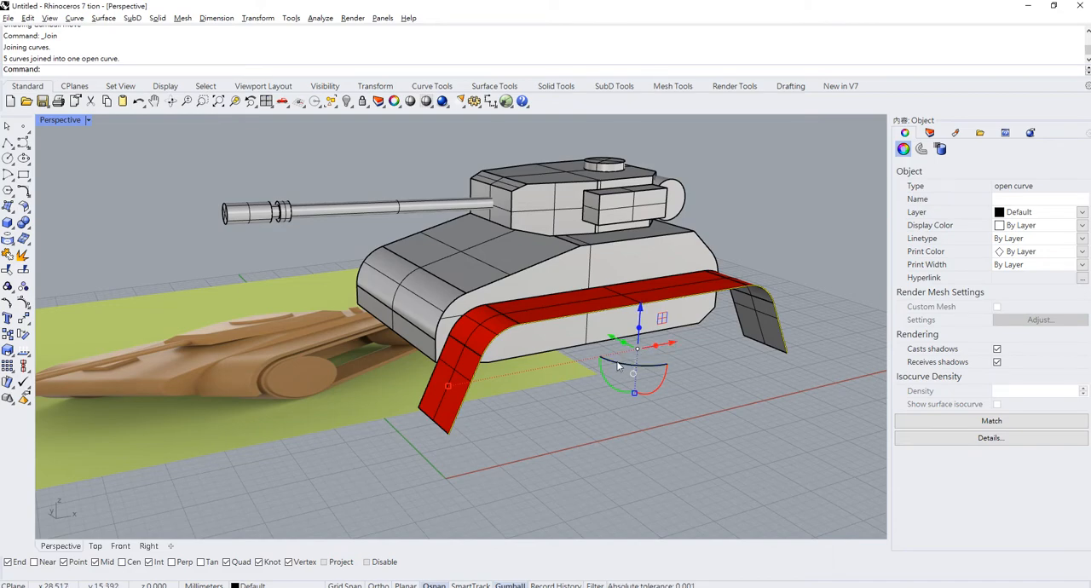
- In the Front view, mirror a copy of the joined curve across a horizontal plane through the hull's lower front corner, with Ortho on
{"action": "double_click", "coordinate": [64, 121]}
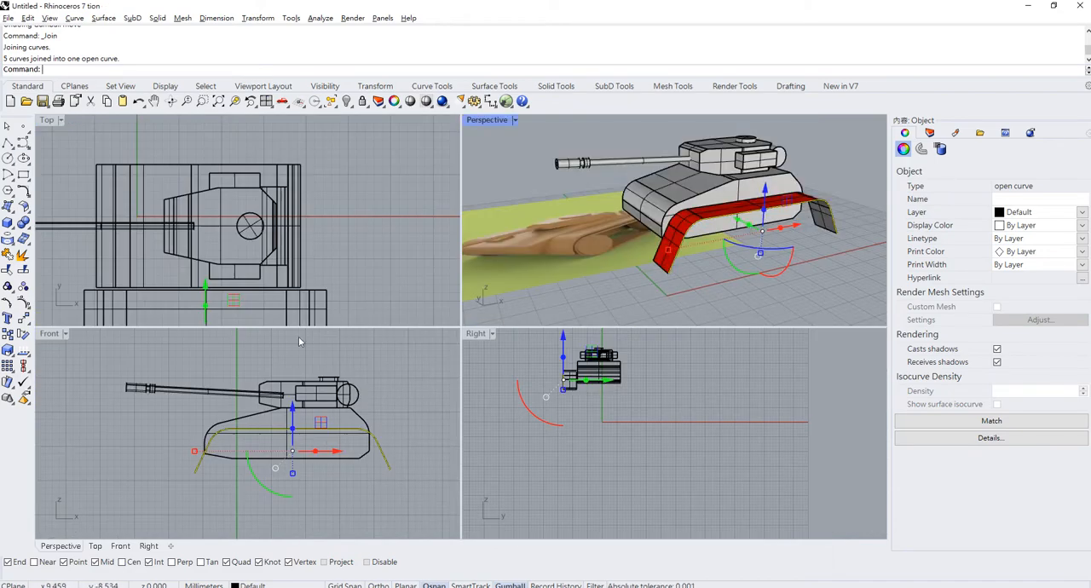
{"action": "double_click", "coordinate": [51, 335]}
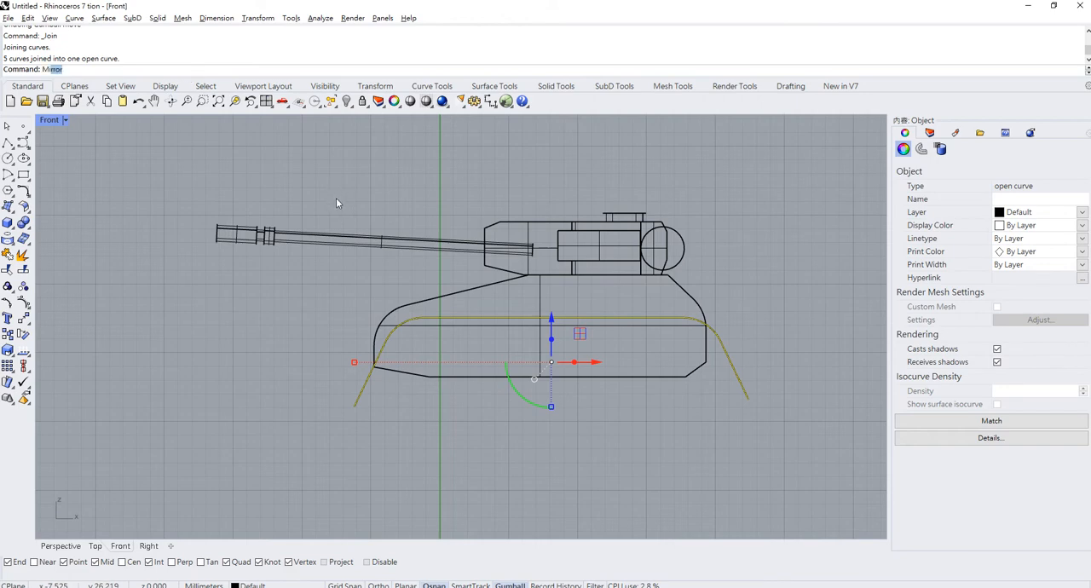
{"action": "key", "text": "Return"}
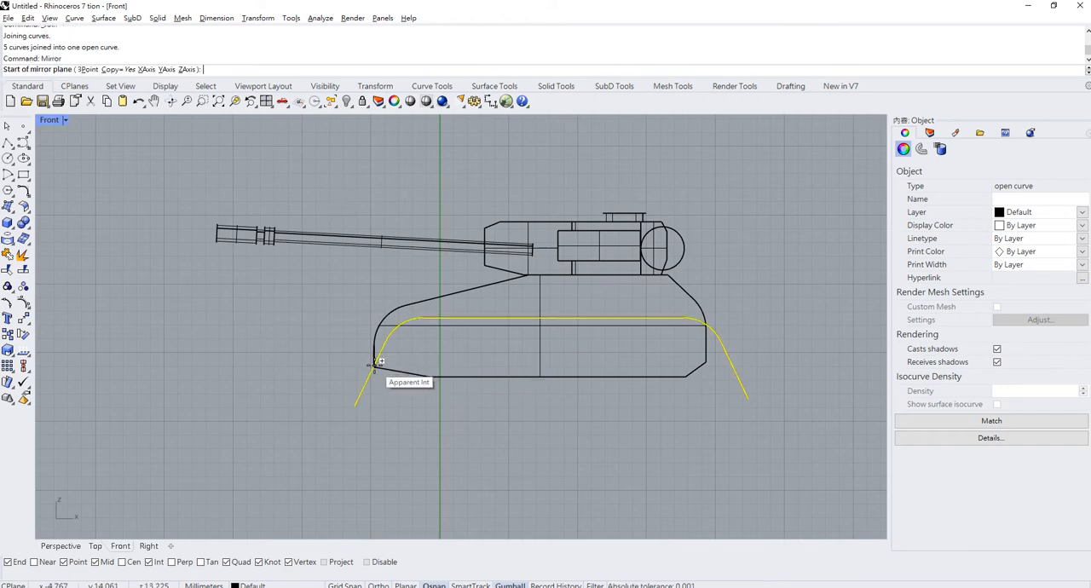
{"action": "left_click", "coordinate": [379, 361]}
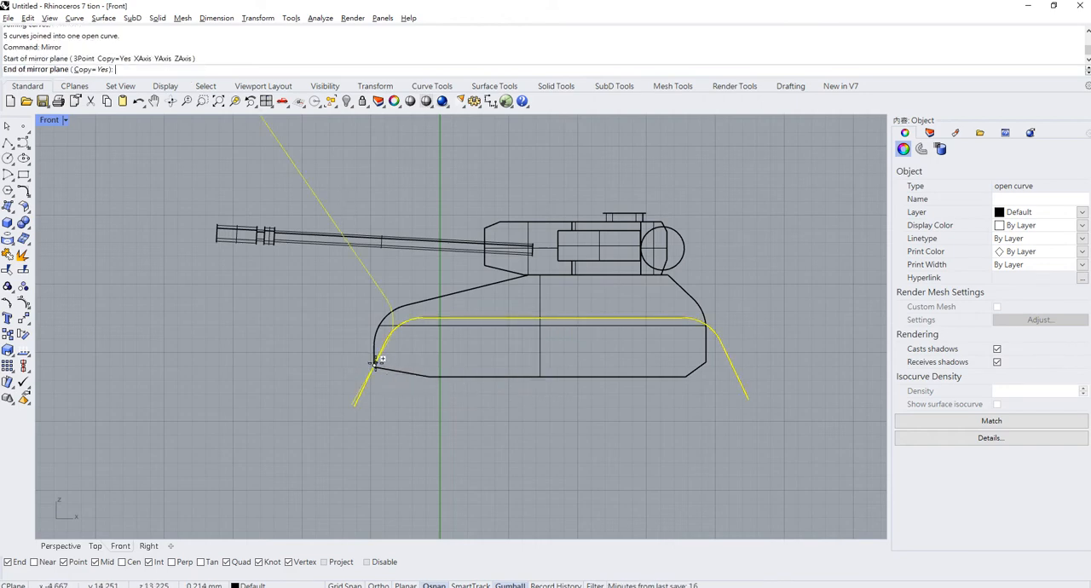
{"action": "key", "text": "F8"}
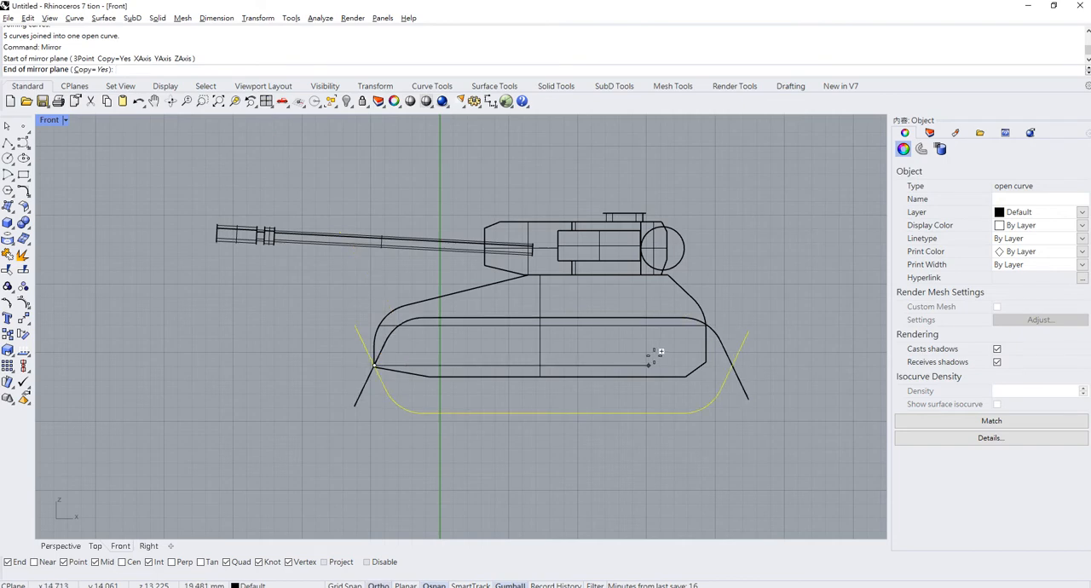
{"action": "left_click", "coordinate": [814, 287]}
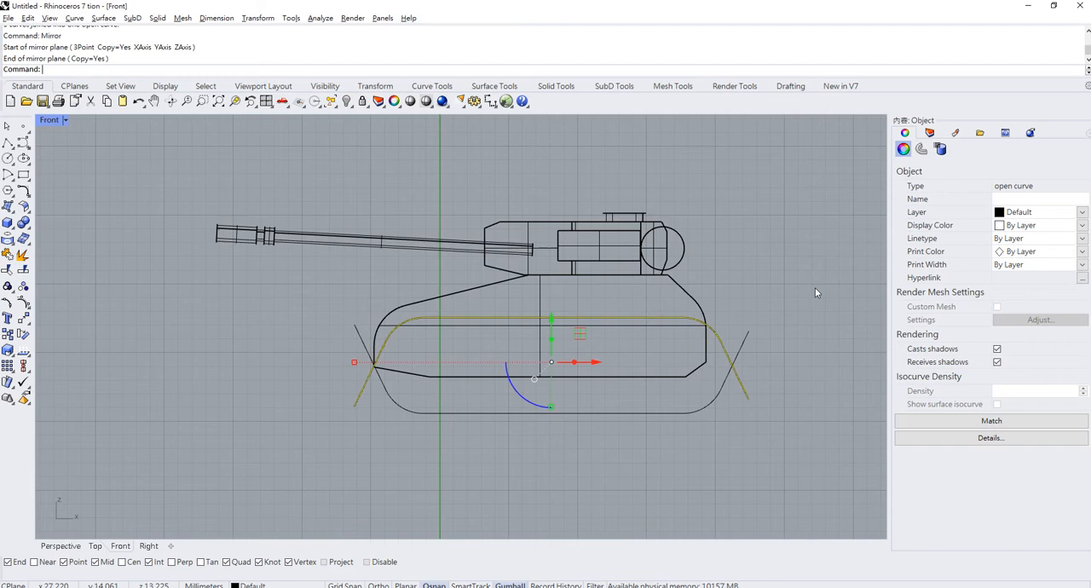
- Move the original edge curve and its mirrored copy together outward along Y, away from the strip
{"action": "left_click", "coordinate": [746, 377], "text": "shift"}
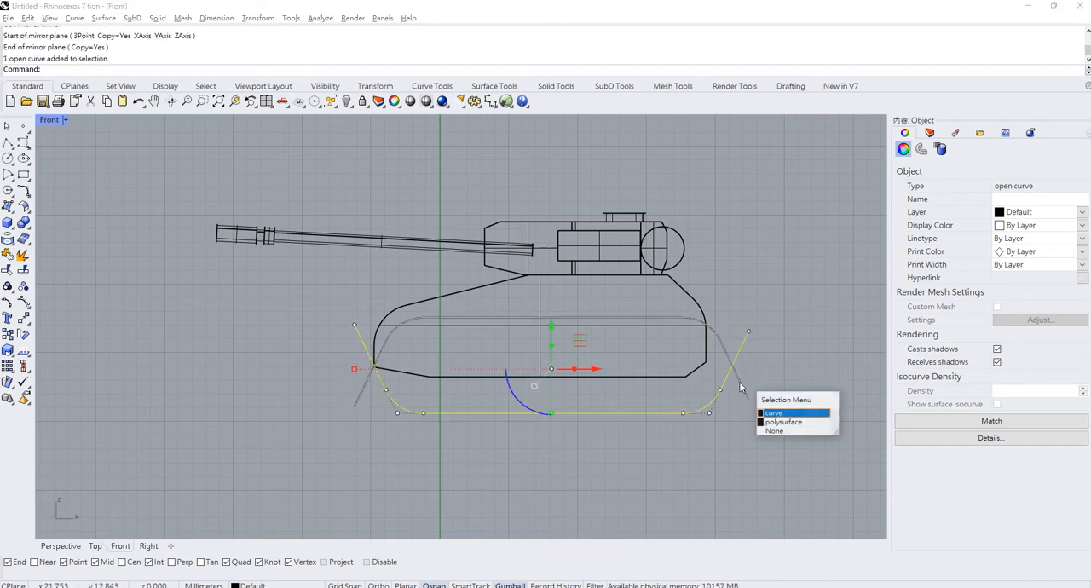
{"action": "left_click", "coordinate": [779, 420]}
{"action": "double_click", "coordinate": [53, 121]}
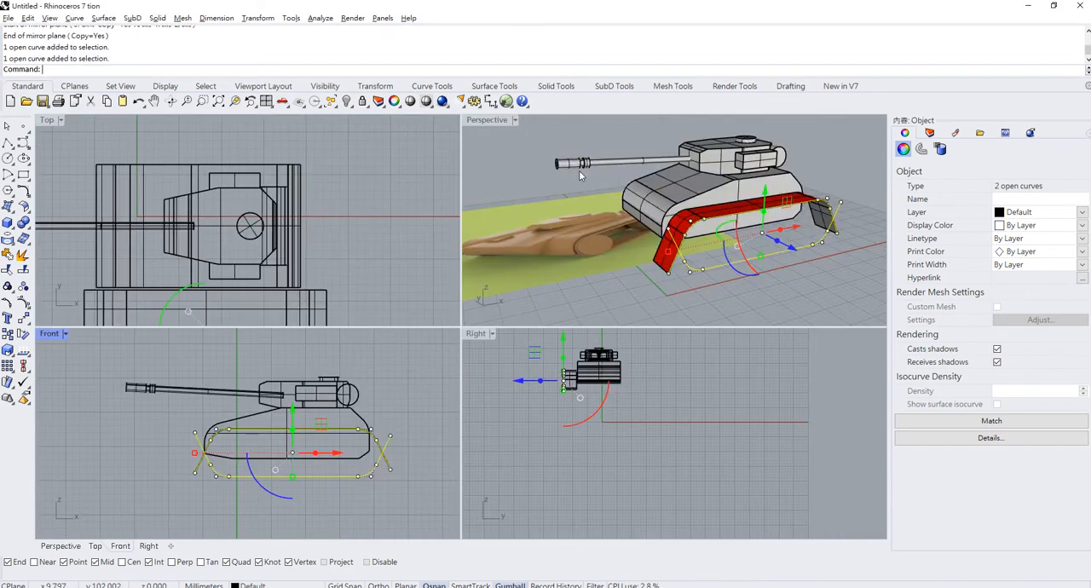
{"action": "double_click", "coordinate": [491, 119]}
{"action": "scroll", "coordinate": [692, 352], "scroll_direction": "up", "scroll_amount": 3}
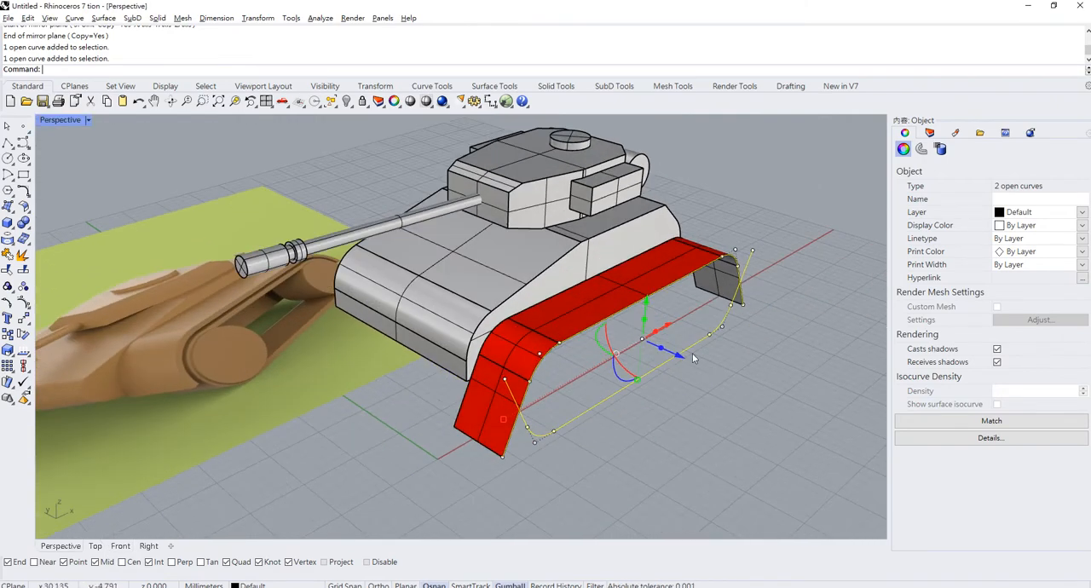
{"action": "left_click_drag", "start_coordinate": [680, 359], "coordinate": [708, 371]}
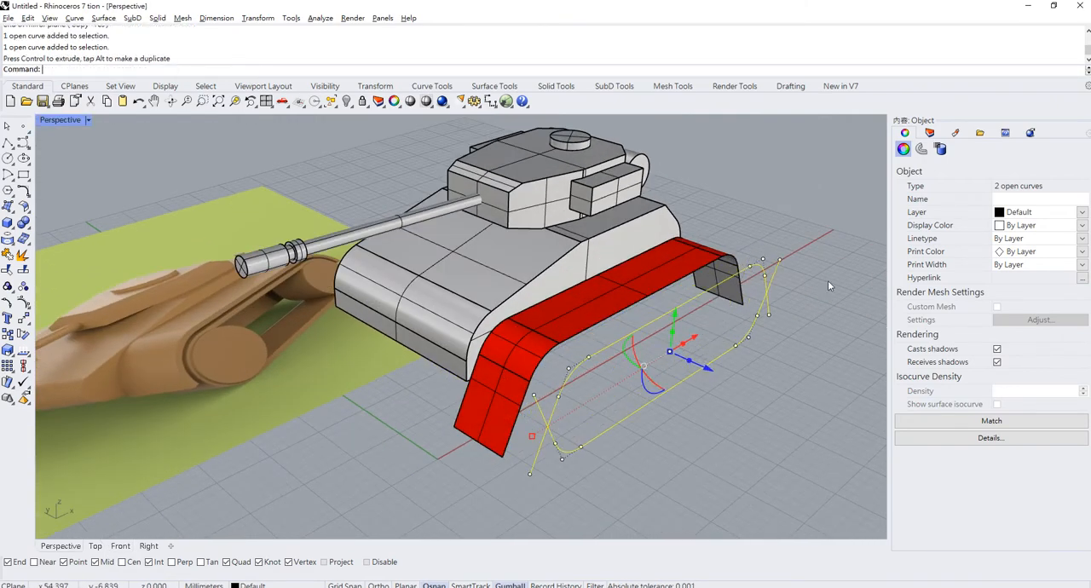
{"action": "right_click_drag", "start_coordinate": [803, 320], "coordinate": [752, 313], "text": "shift"}
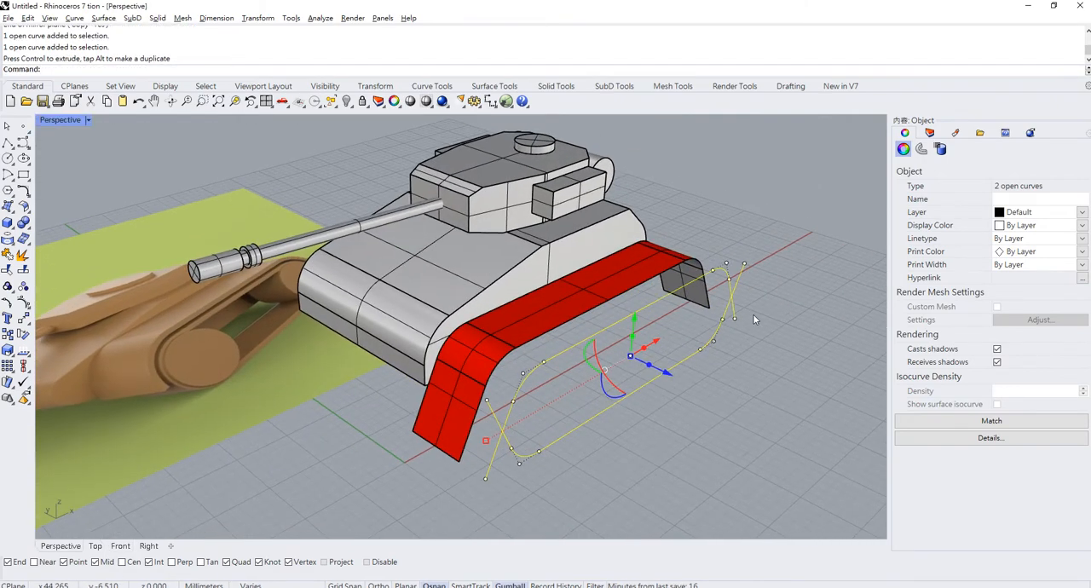
{"action": "left_click", "coordinate": [770, 315]}
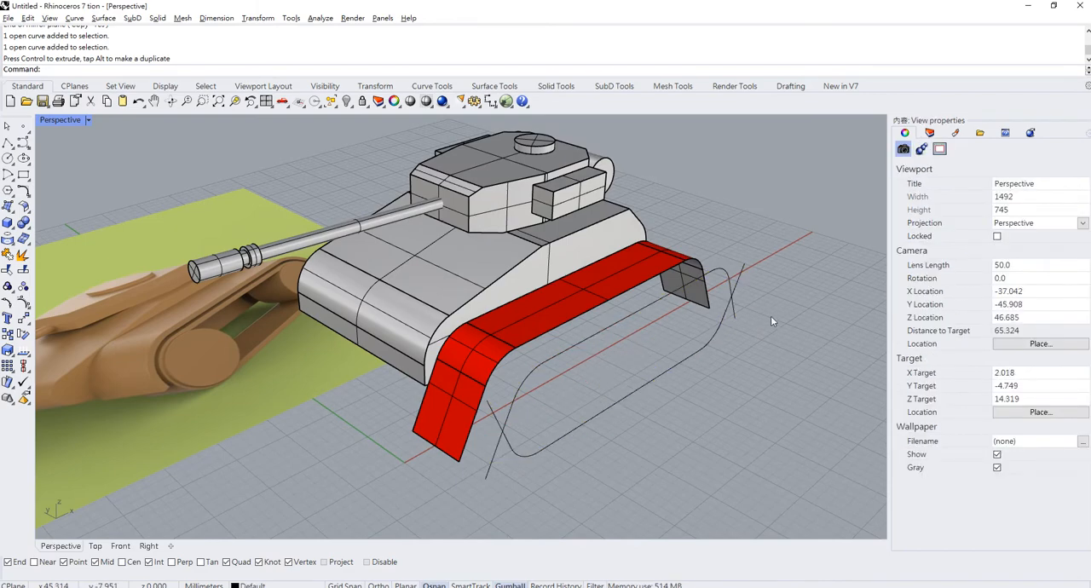
- Trim the four crossing ends of the two curves against each other at the front and rear
{"action": "left_click", "coordinate": [7, 269]}
{"action": "left_click_drag", "start_coordinate": [520, 408], "coordinate": [520, 409]}
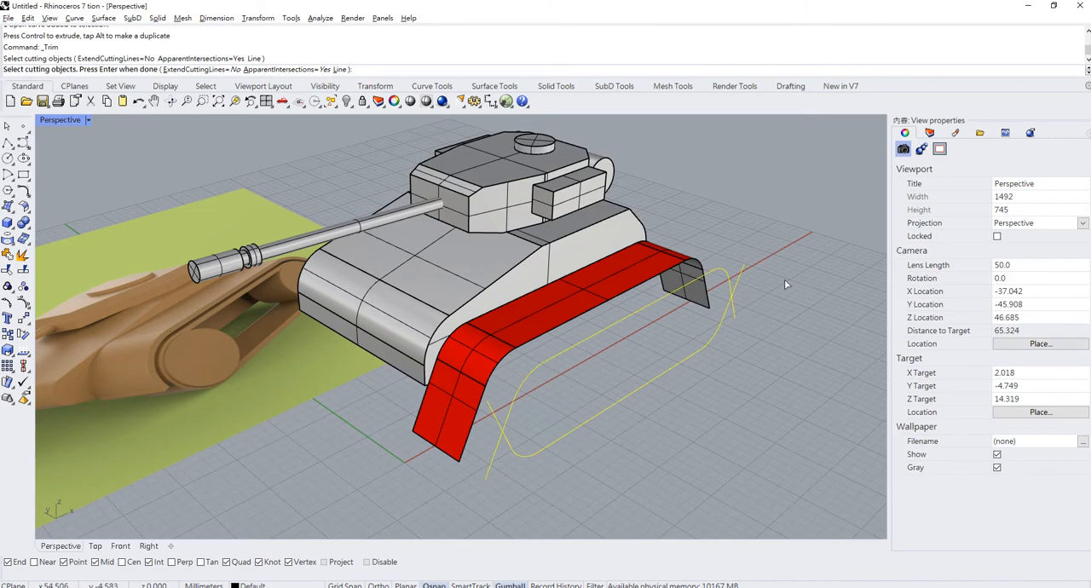
{"action": "key", "text": "Return"}
{"action": "left_click", "coordinate": [495, 460]}
{"action": "left_click", "coordinate": [495, 416]}
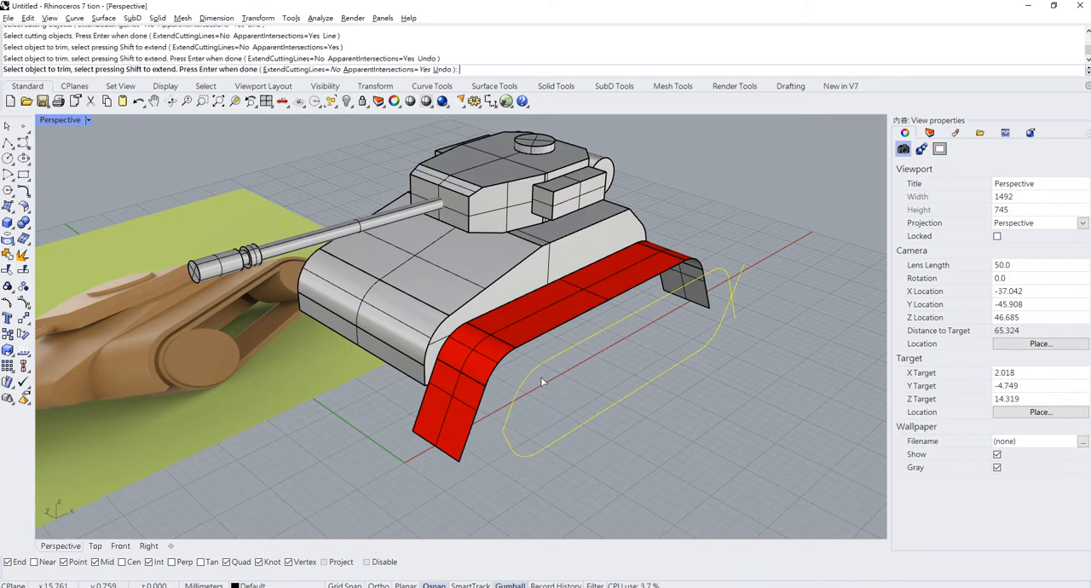
{"action": "left_click", "coordinate": [742, 274]}
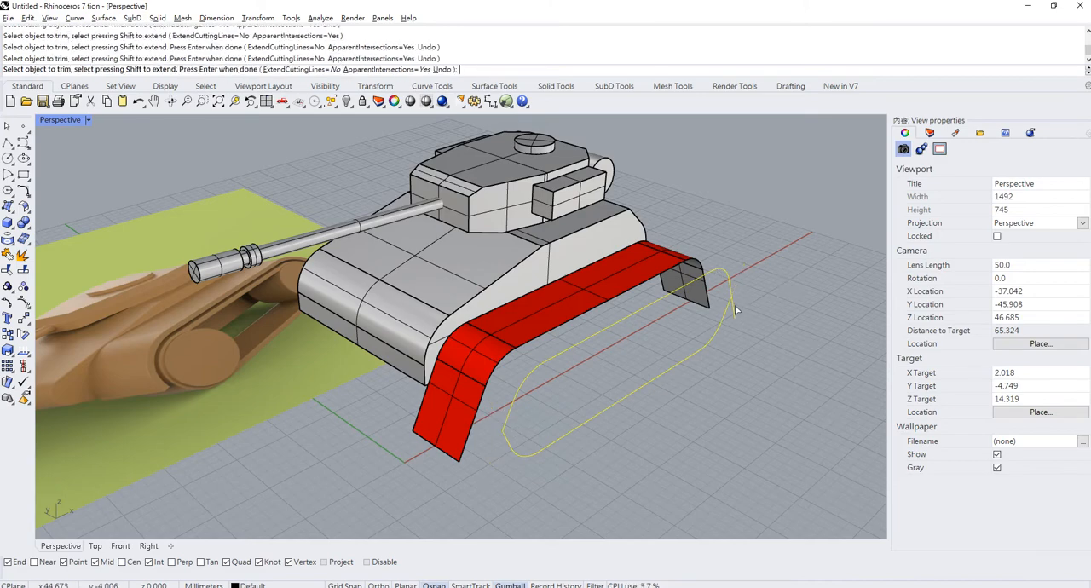
{"action": "left_click", "coordinate": [734, 309]}
{"action": "key", "text": "Return"}
- Join the trimmed upper and lower curves into one closed track outline
{"action": "right_click_drag", "start_coordinate": [632, 453], "coordinate": [559, 456]}
{"action": "left_click", "coordinate": [559, 455]}
{"action": "left_click", "coordinate": [522, 382], "text": "shift"}
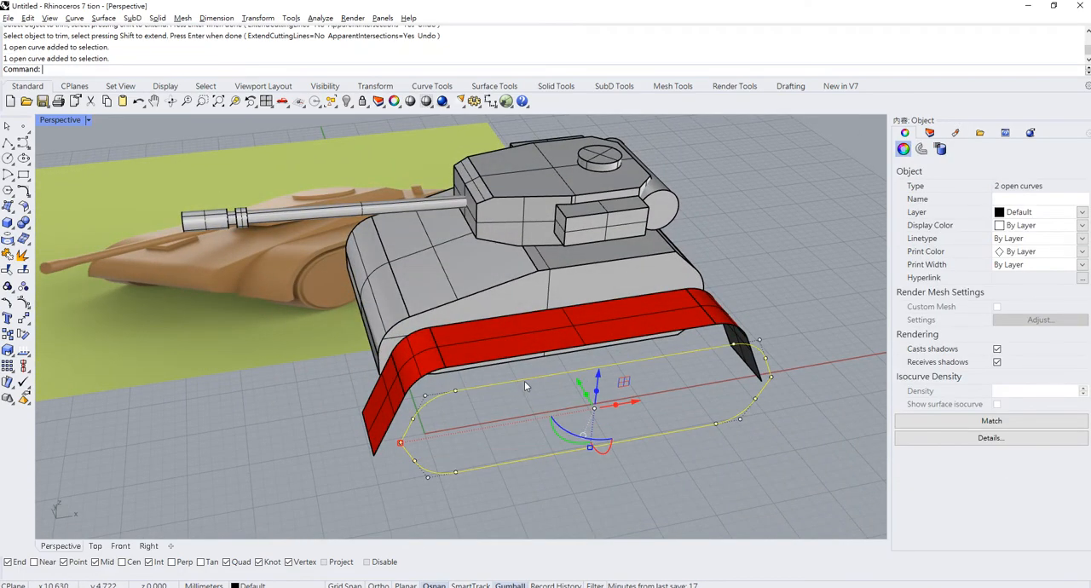
{"action": "key", "text": "ctrl+j"}
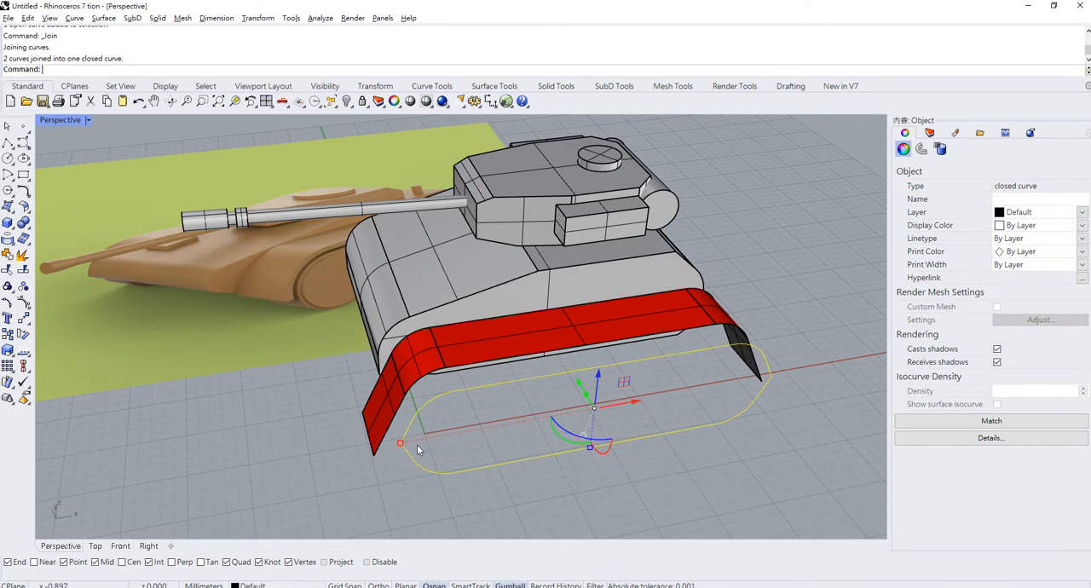
- Try to fillet the front corner of the closed track outline at radius 10
{"action": "left_click", "coordinate": [23, 191]}
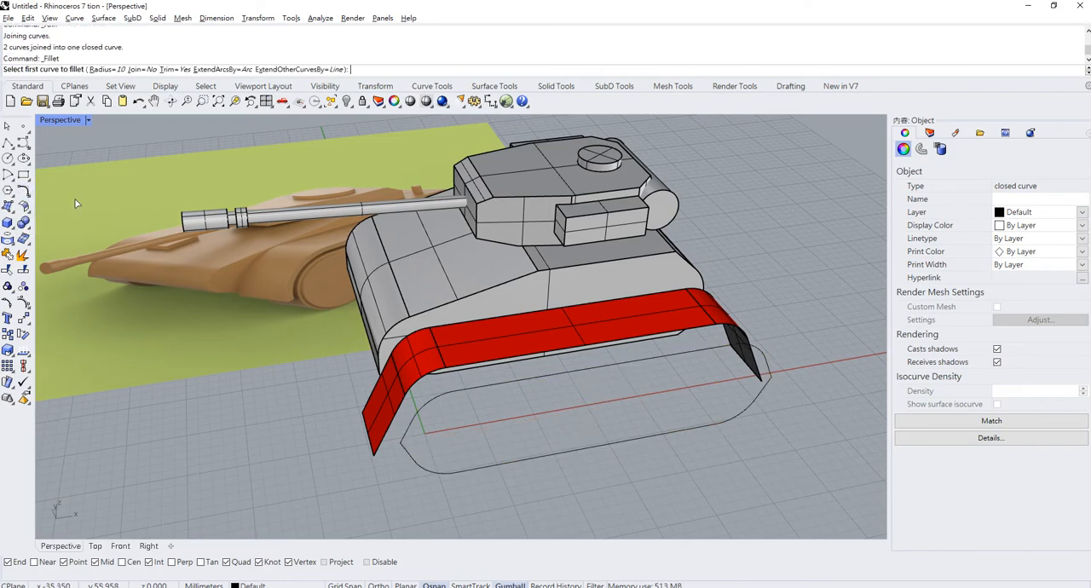
{"action": "left_click", "coordinate": [414, 441]}
{"action": "left_click", "coordinate": [409, 458]}
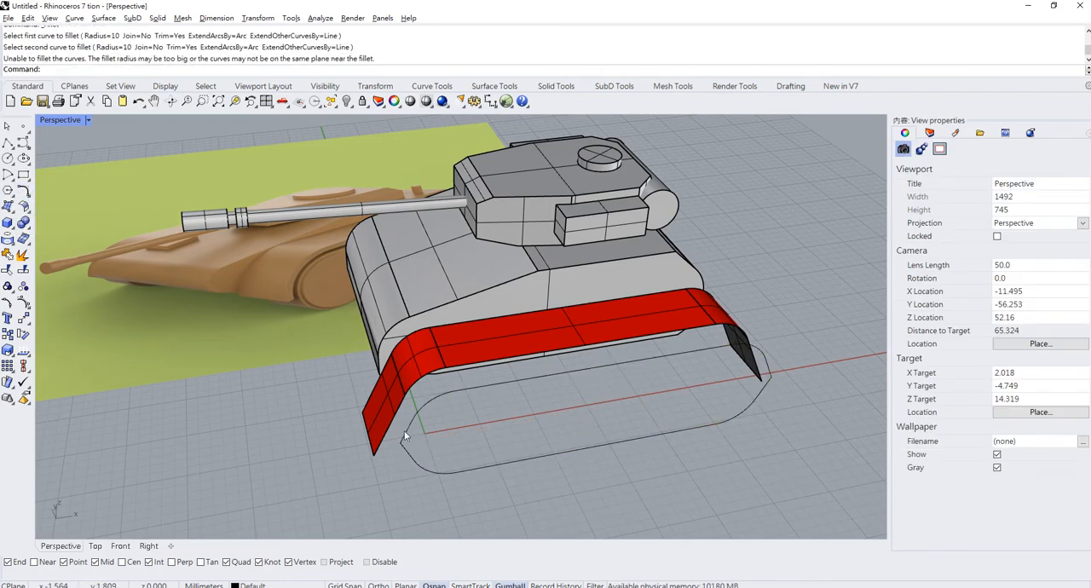
- Fillet the pointed front corner of the closed track outline with radius 3
{"action": "left_click", "coordinate": [23, 191]}
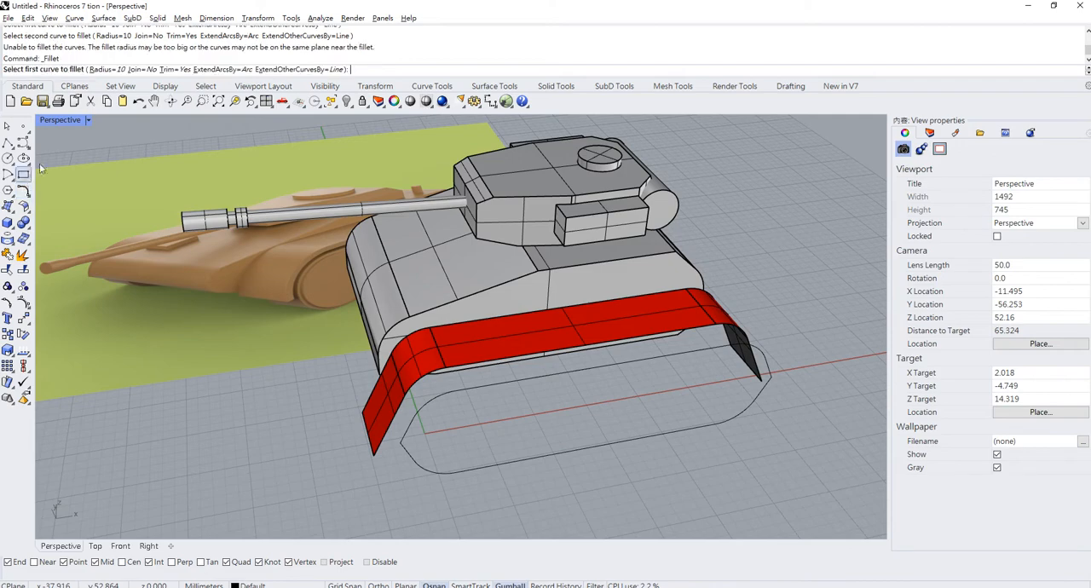
{"action": "left_click", "coordinate": [104, 69]}
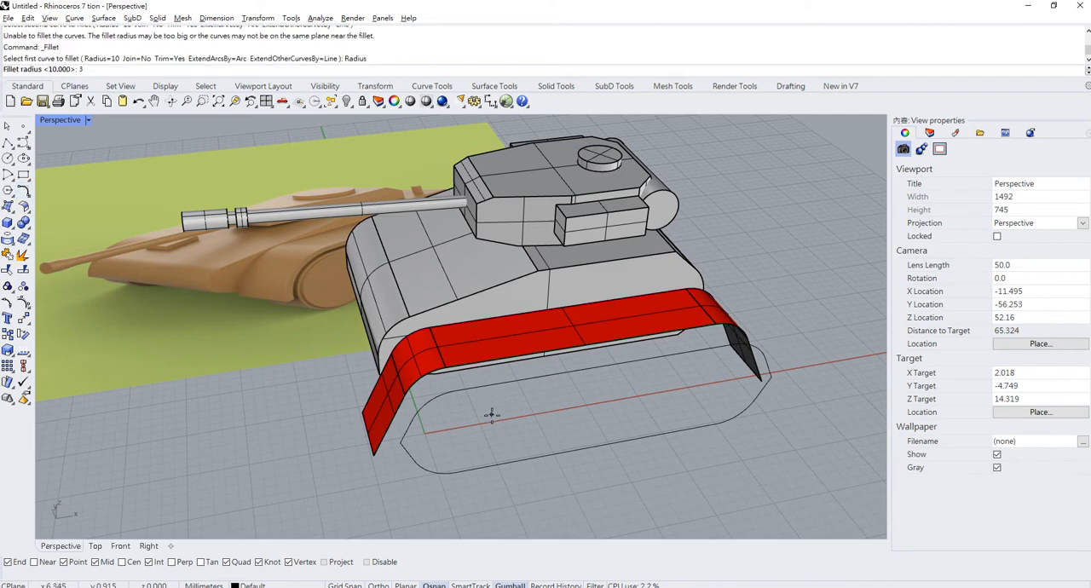
{"action": "type", "text": "3"}
{"action": "key", "text": "Return"}
{"action": "left_click", "coordinate": [410, 421]}
{"action": "left_click", "coordinate": [408, 450]}
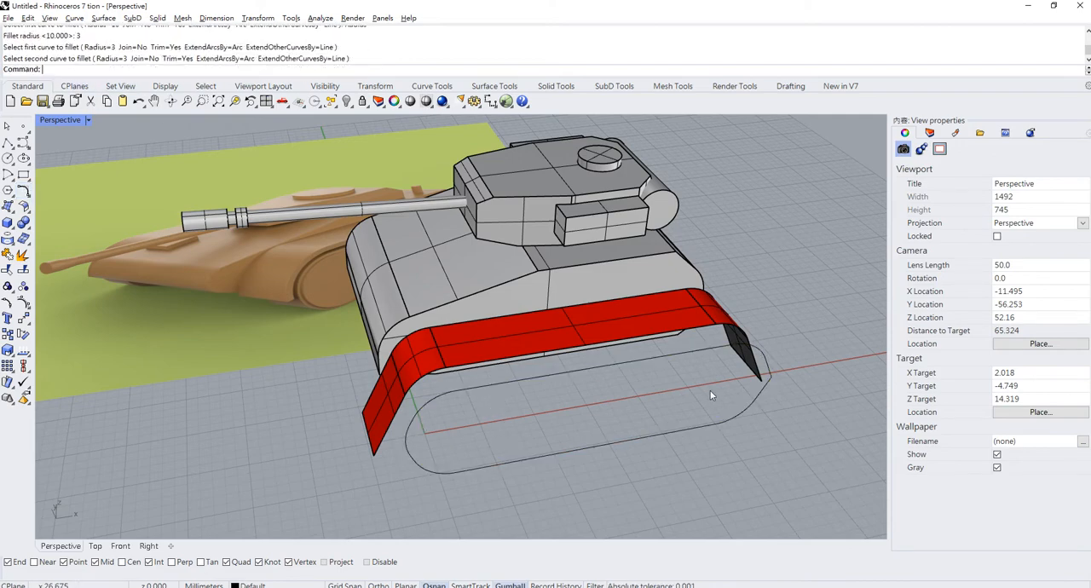
- Fillet the pointed rear corner of the closed track outline with the same radius of 3
{"action": "right_click", "coordinate": [710, 391]}
{"action": "left_click", "coordinate": [768, 361]}
{"action": "left_click", "coordinate": [763, 384]}
- Draw a narrow box about 1 mm by 8.4 mm and 2.6 mm high on the ground near the track outline's front end
{"action": "right_click_drag", "start_coordinate": [764, 383], "coordinate": [587, 419]}
{"action": "right_click_drag", "start_coordinate": [522, 415], "coordinate": [500, 292]}
{"action": "left_click", "coordinate": [509, 390]}
{"action": "left_click", "coordinate": [537, 411]}
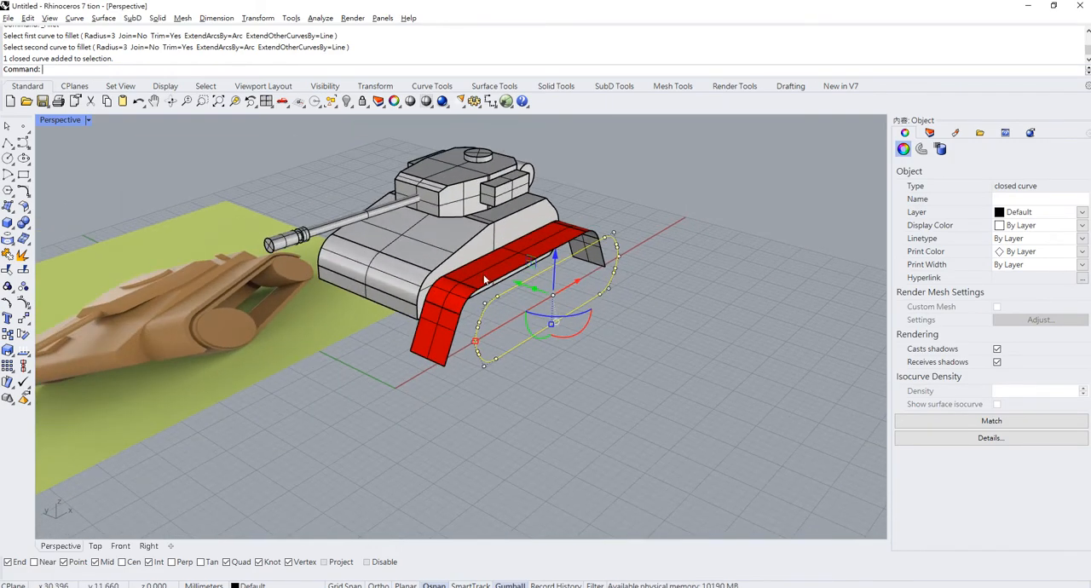
{"action": "left_click", "coordinate": [10, 222]}
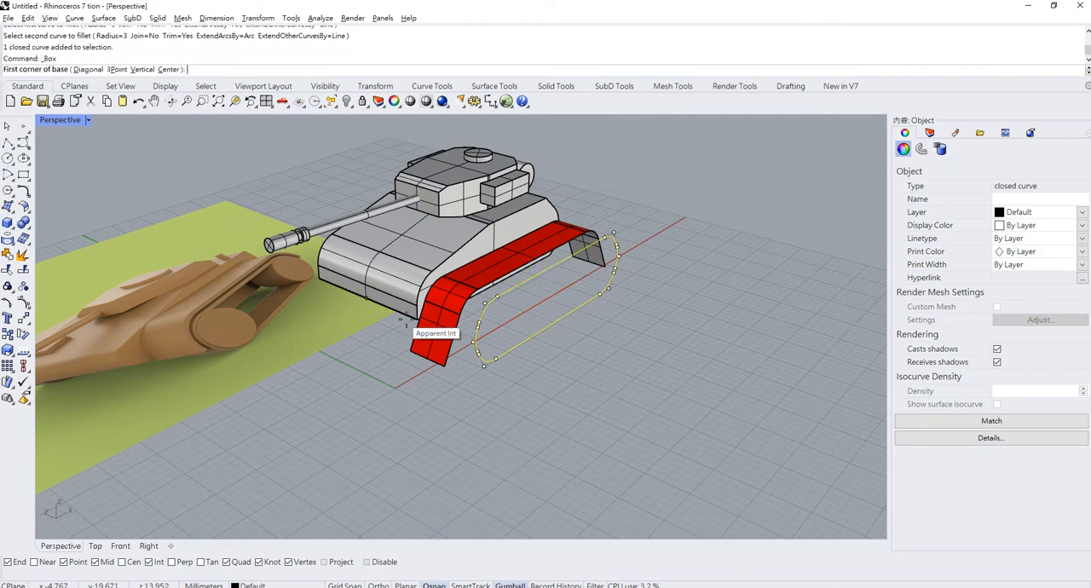
{"action": "left_click", "coordinate": [371, 376]}
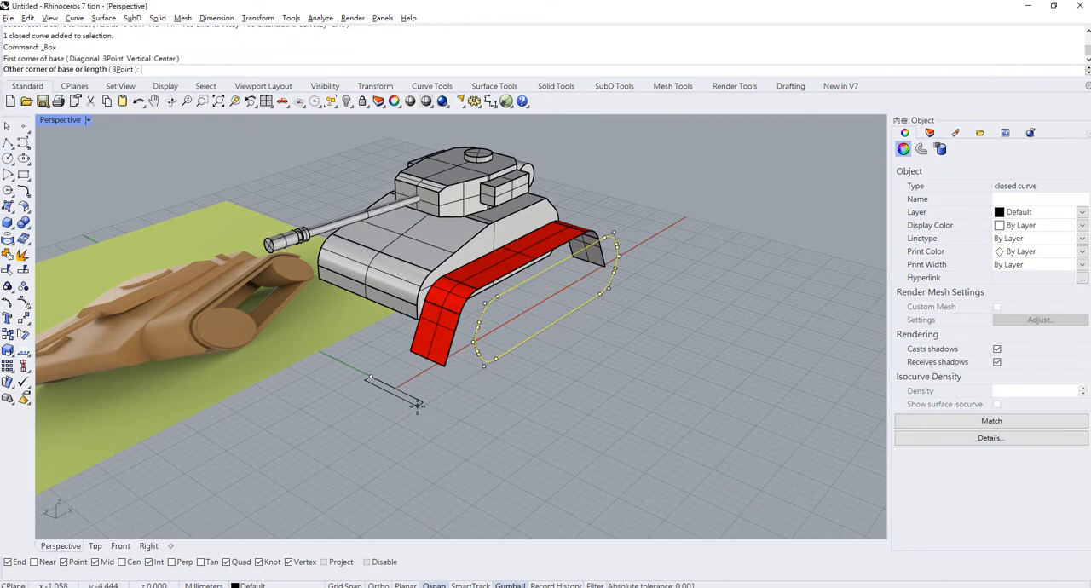
{"action": "left_click", "coordinate": [418, 403]}
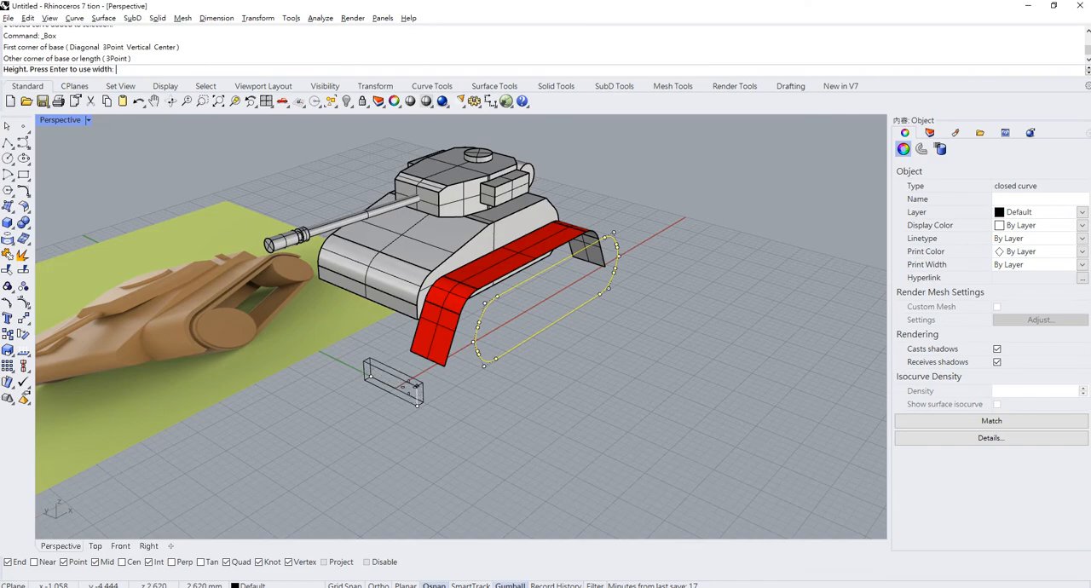
{"action": "left_click", "coordinate": [420, 403]}
- Move the box by its bottom corner onto the lower front end point of the track outline
{"action": "left_click", "coordinate": [420, 402]}
{"action": "right_click_drag", "start_coordinate": [420, 403], "coordinate": [400, 374]}
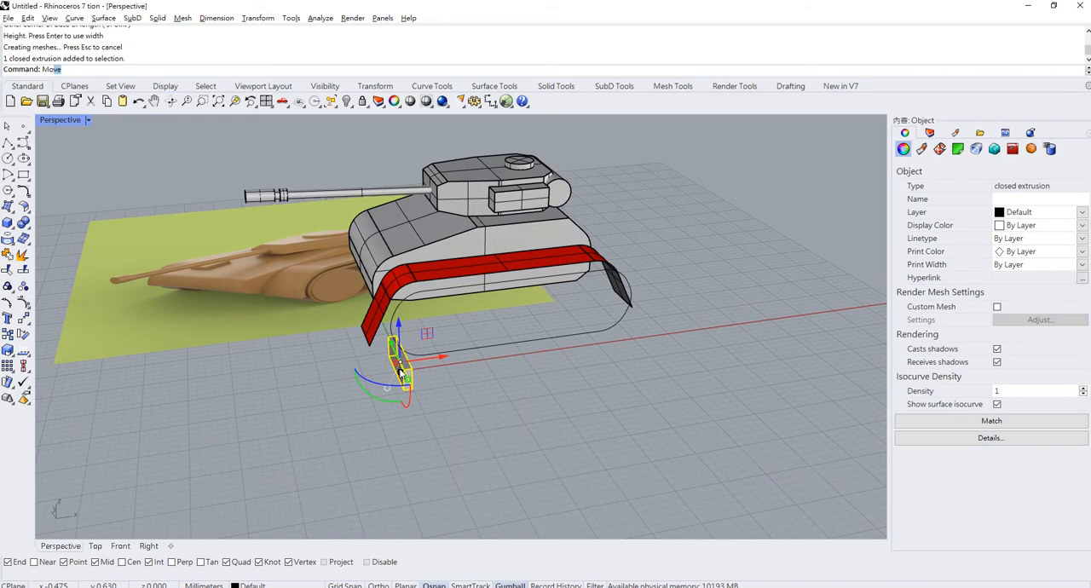
{"action": "key", "text": "Return"}
{"action": "left_click", "coordinate": [405, 389]}
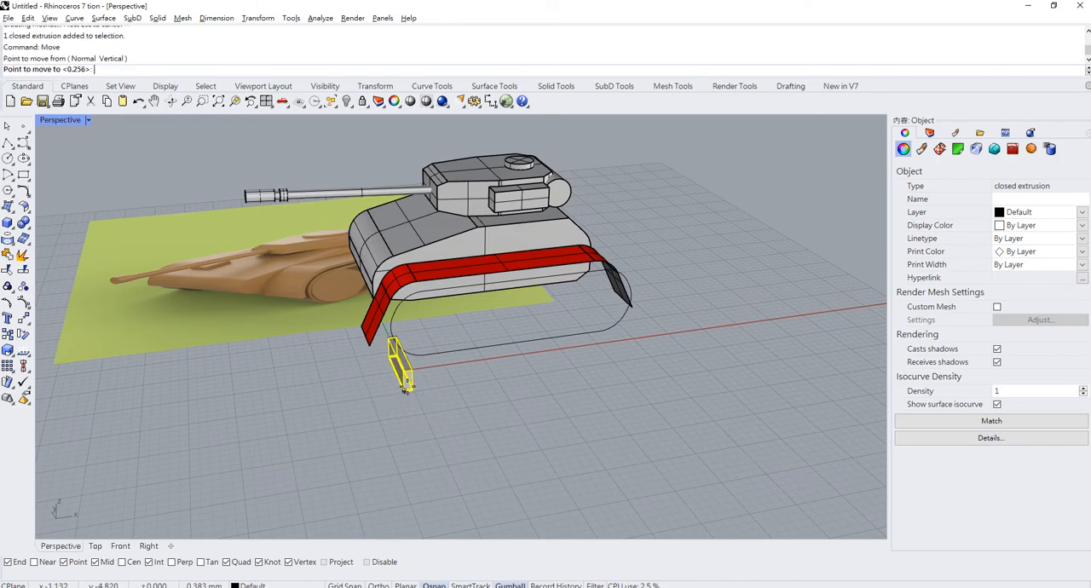
{"action": "left_click", "coordinate": [424, 351]}
- Shorten the box along its length and shift it outward across the track outline
{"action": "scroll", "coordinate": [460, 315], "scroll_direction": "up", "scroll_amount": 5}
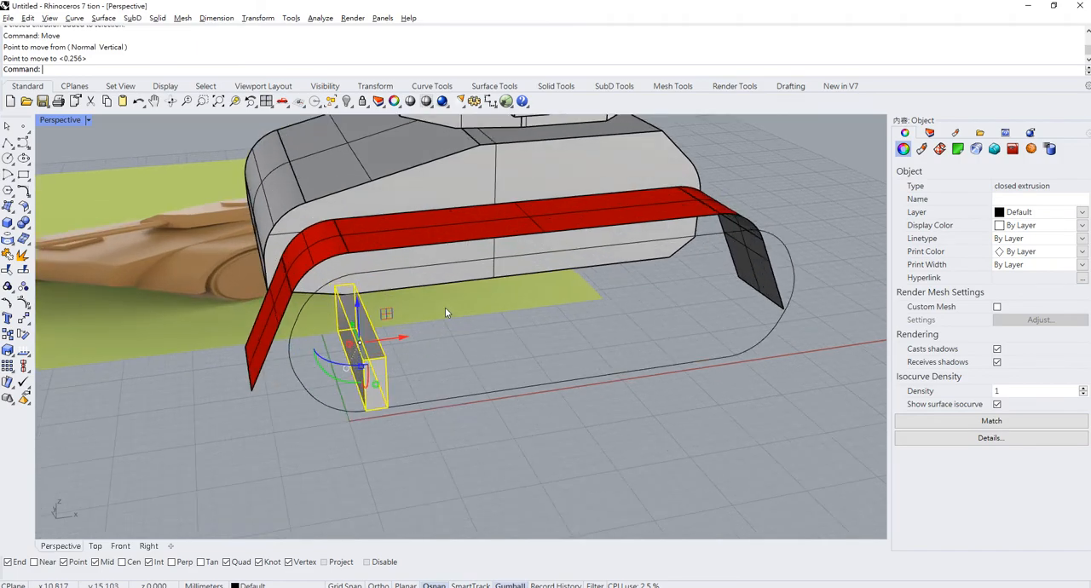
{"action": "scroll", "coordinate": [445, 313], "scroll_direction": "down", "scroll_amount": 5}
{"action": "right_click_drag", "start_coordinate": [431, 315], "coordinate": [512, 349]}
{"action": "scroll", "coordinate": [415, 327], "scroll_direction": "up", "scroll_amount": 5}
{"action": "scroll", "coordinate": [477, 311], "scroll_direction": "down", "scroll_amount": 5}
{"action": "scroll", "coordinate": [453, 333], "scroll_direction": "down", "scroll_amount": 2}
{"action": "scroll", "coordinate": [456, 336], "scroll_direction": "up", "scroll_amount": 2}
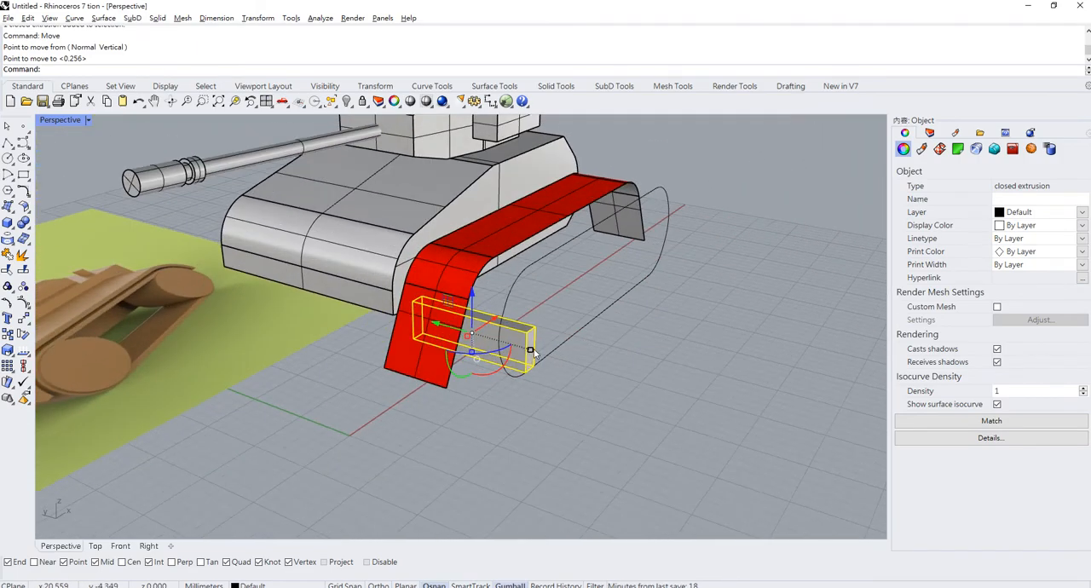
{"action": "left_click_drag", "start_coordinate": [530, 351], "coordinate": [515, 337]}
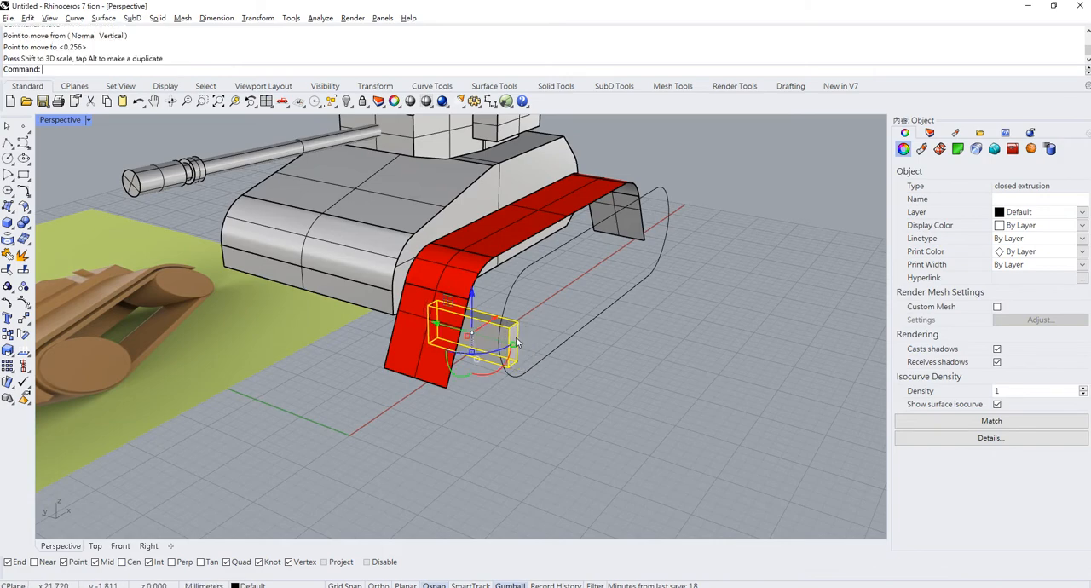
{"action": "left_click_drag", "start_coordinate": [442, 324], "coordinate": [502, 342]}
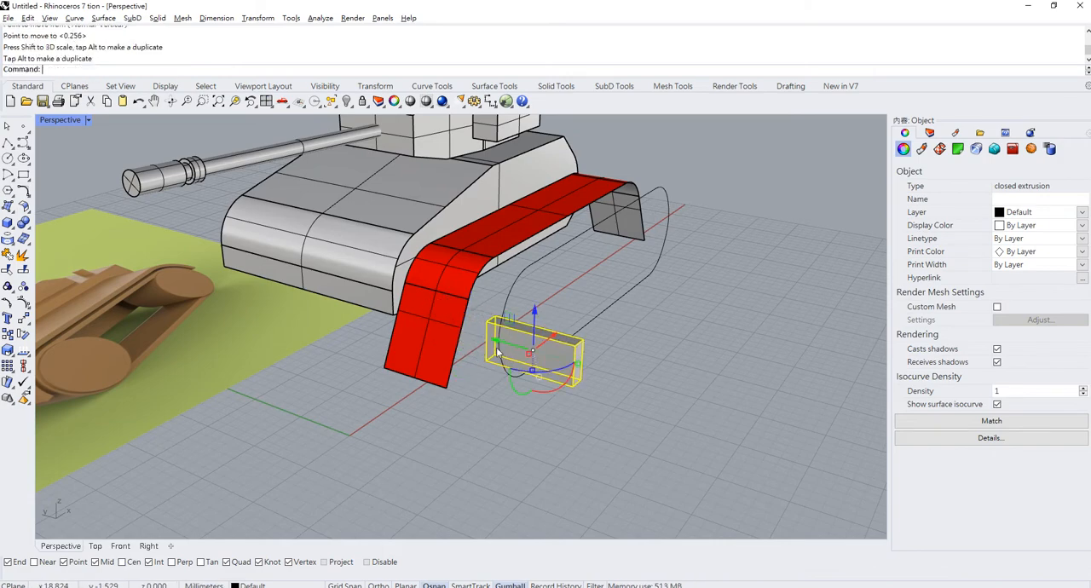
- Try to scale the box's height and undo that scaling
{"action": "right_click_drag", "start_coordinate": [500, 351], "coordinate": [291, 390]}
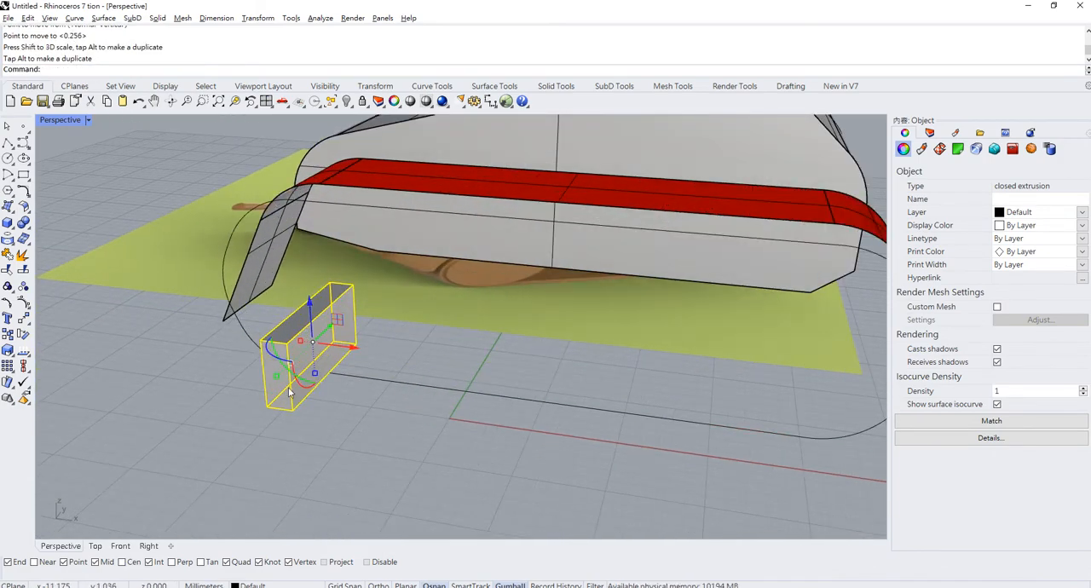
{"action": "left_click_drag", "start_coordinate": [317, 375], "coordinate": [336, 337]}
{"action": "scroll", "coordinate": [291, 349], "scroll_direction": "up", "scroll_amount": 5}
{"action": "key", "text": "ctrl+z"}
- Make the box thinner and rotate it a quarter turn about its long axis so it lies flat
{"action": "scroll", "coordinate": [334, 327], "scroll_direction": "down", "scroll_amount": 5}
{"action": "right_click_drag", "start_coordinate": [334, 327], "coordinate": [376, 333]}
{"action": "scroll", "coordinate": [378, 334], "scroll_direction": "up", "scroll_amount": 5}
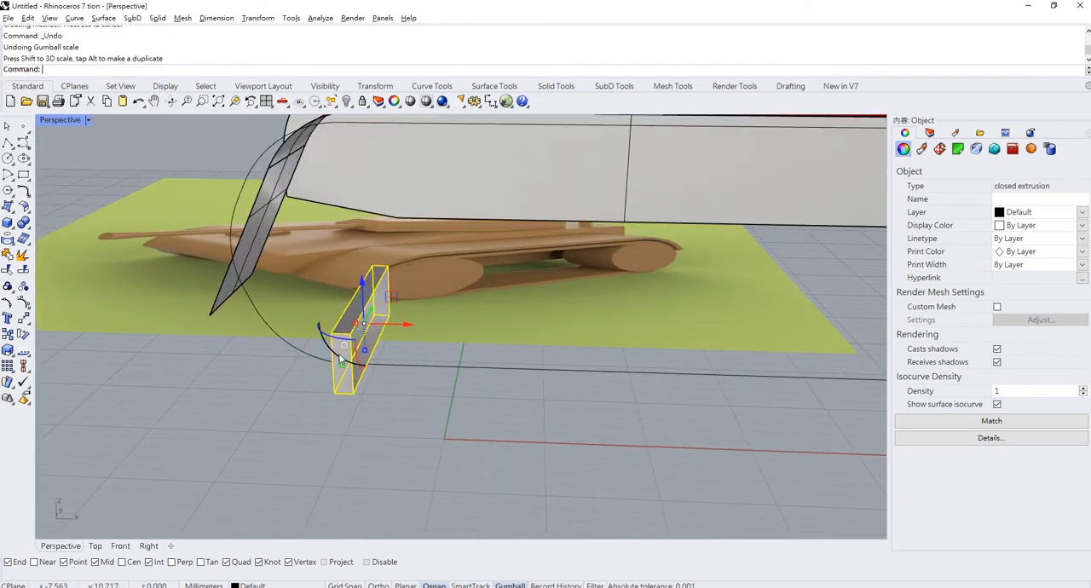
{"action": "left_click", "coordinate": [340, 358]}
{"action": "key", "text": "Return"}
{"action": "right_click_drag", "start_coordinate": [348, 359], "coordinate": [423, 383]}
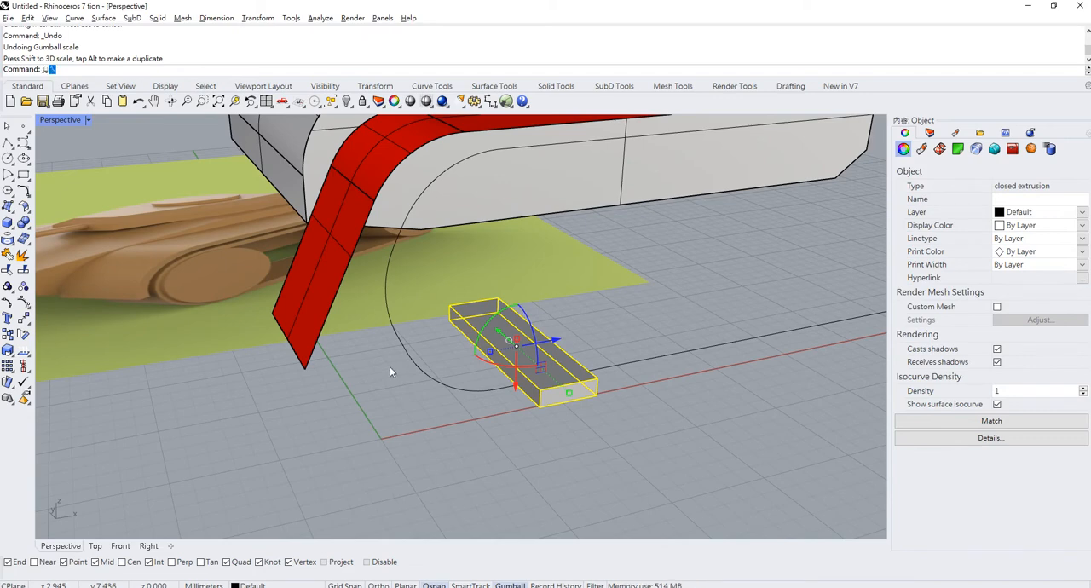
- Move the flat box by the midpoint of its front long edge onto the track outline's lower front end point
{"action": "type", "text": "Move"}
{"action": "key", "text": "Return"}
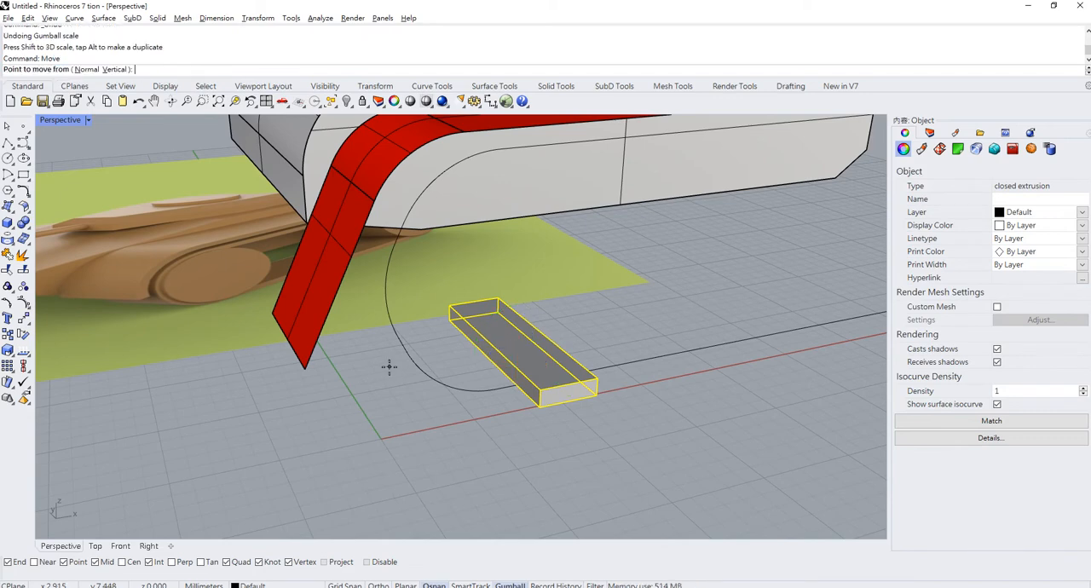
{"action": "left_click", "coordinate": [492, 358]}
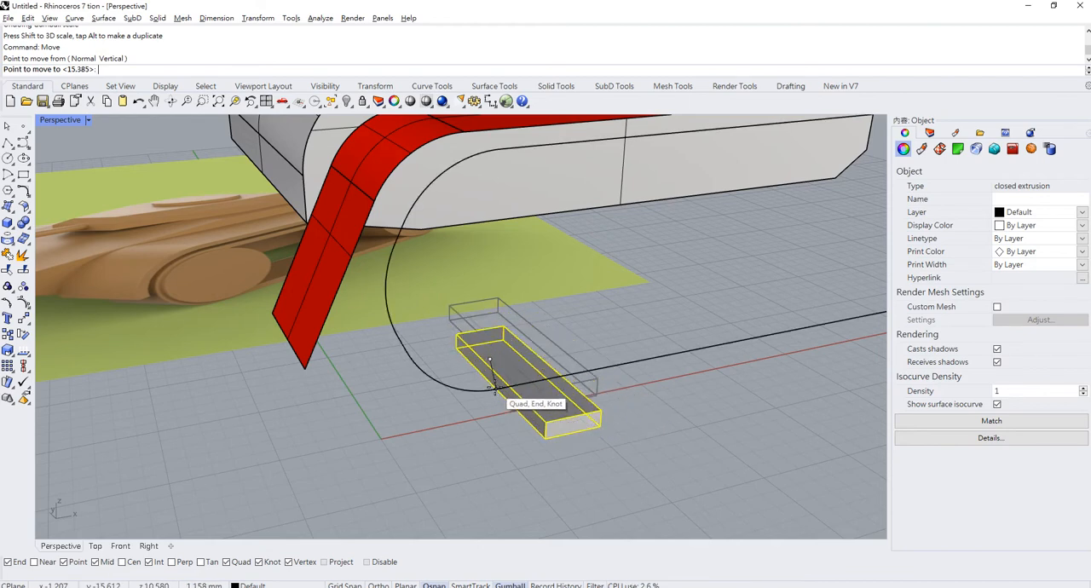
{"action": "left_click", "coordinate": [494, 388]}
{"action": "left_click", "coordinate": [455, 361]}
{"action": "scroll", "coordinate": [456, 360], "scroll_direction": "down", "scroll_amount": 12}
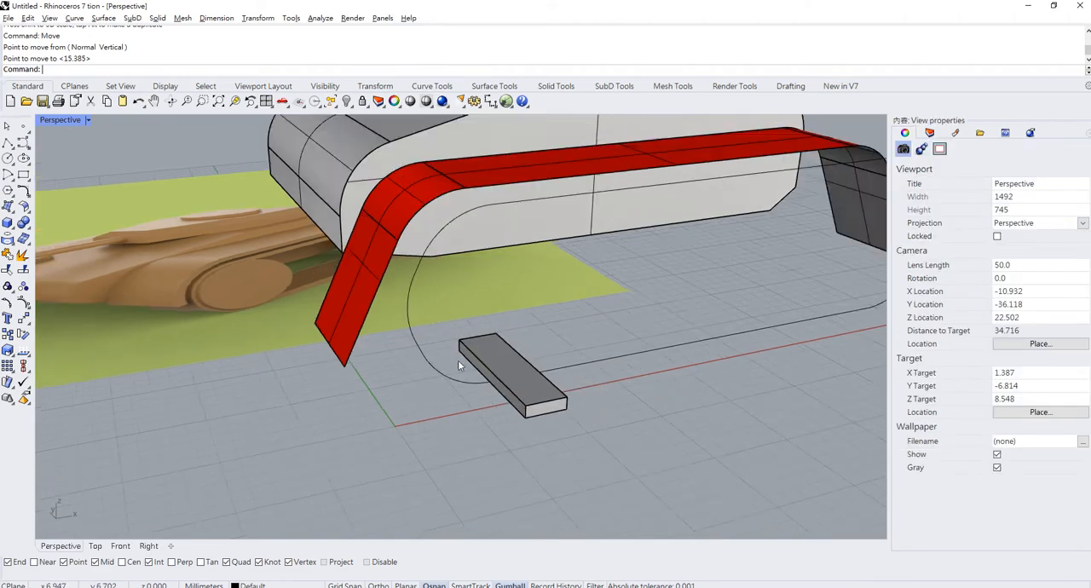
- Select the closed track outline instead of the box
{"action": "right_click_drag", "start_coordinate": [454, 362], "coordinate": [466, 402]}
{"action": "scroll", "coordinate": [466, 404], "scroll_direction": "up", "scroll_amount": 4}
{"action": "left_click", "coordinate": [420, 362]}
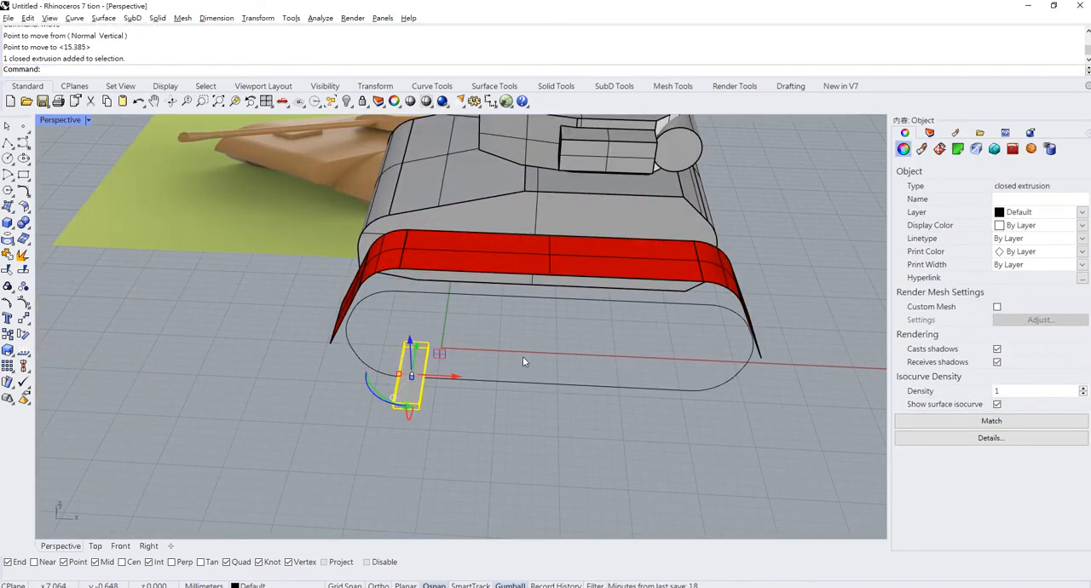
{"action": "right_click_drag", "start_coordinate": [523, 356], "coordinate": [230, 328]}
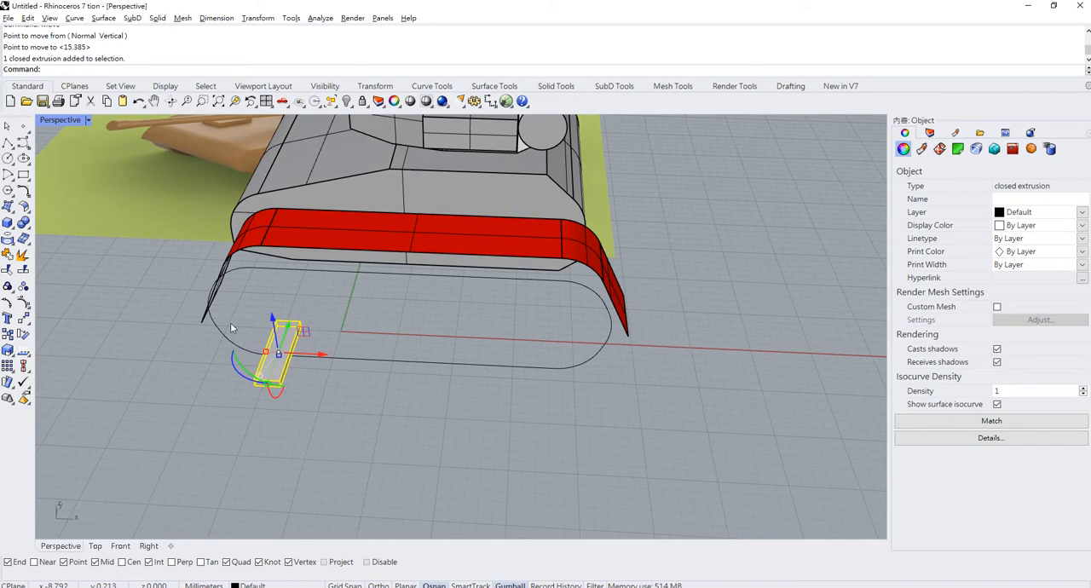
{"action": "left_click", "coordinate": [468, 361]}
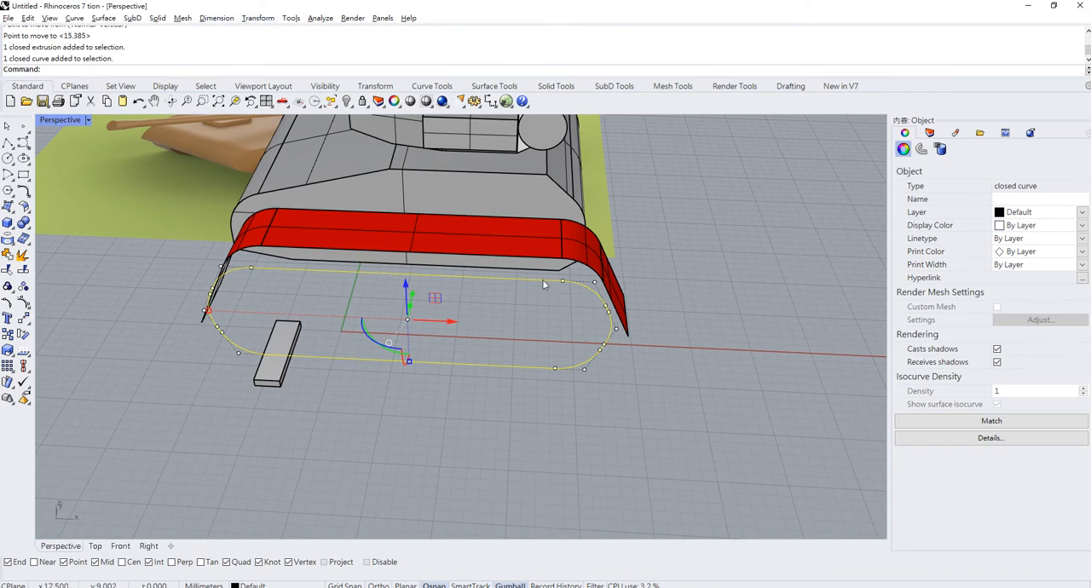
{"action": "right_click_drag", "start_coordinate": [543, 287], "coordinate": [563, 308]}
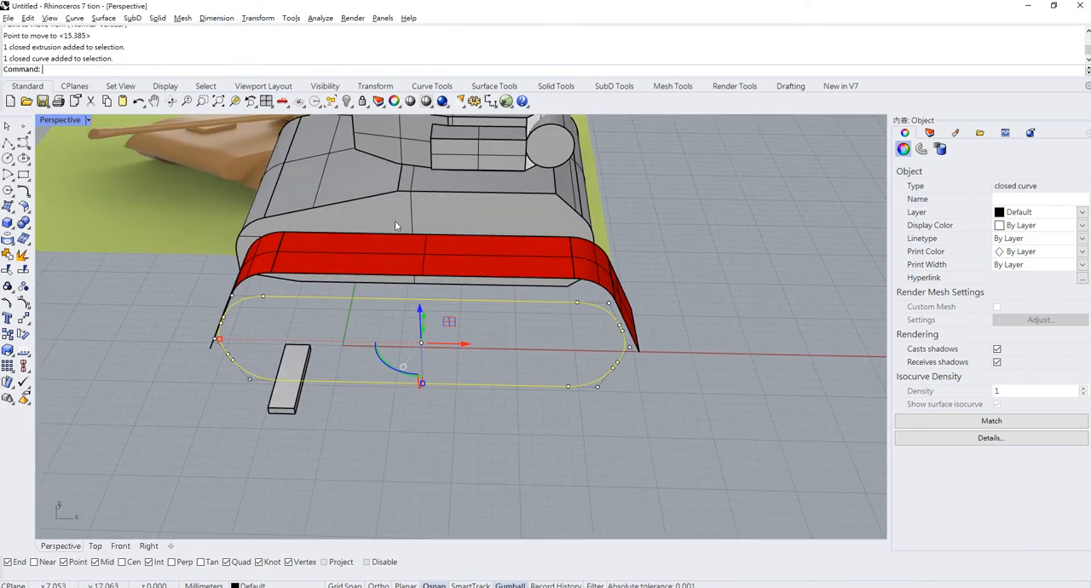
{"action": "left_click", "coordinate": [218, 18]}
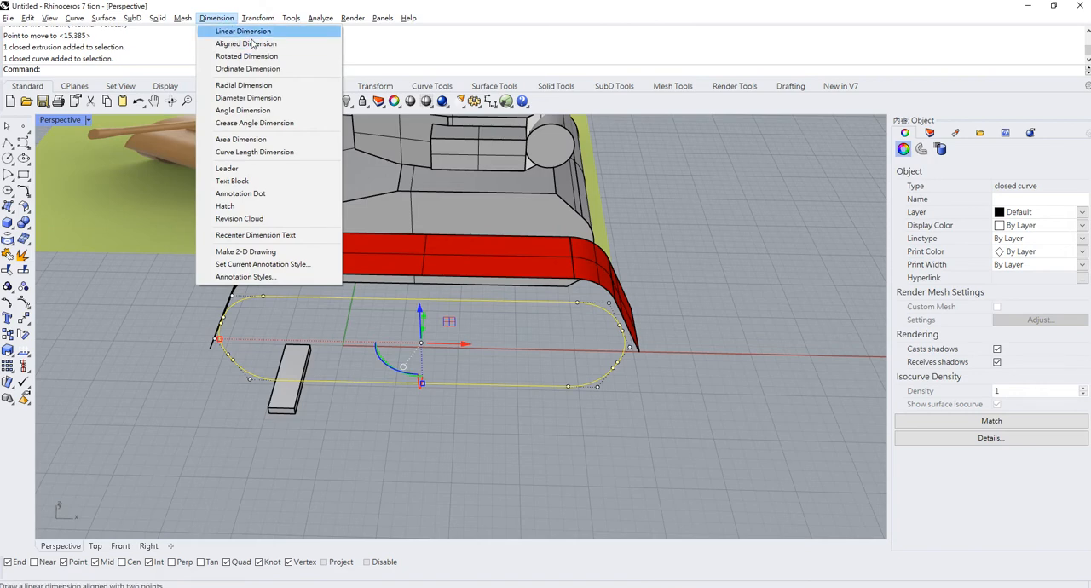
{"action": "mouse_move", "coordinate": [203, 17]}
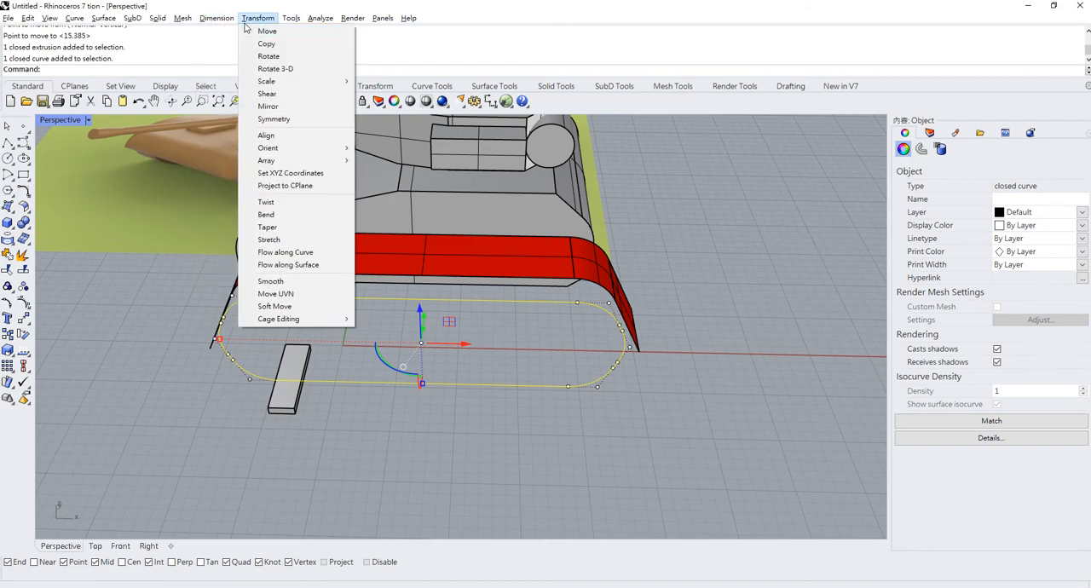
{"action": "left_click", "coordinate": [243, 31]}
{"action": "left_click", "coordinate": [421, 384]}
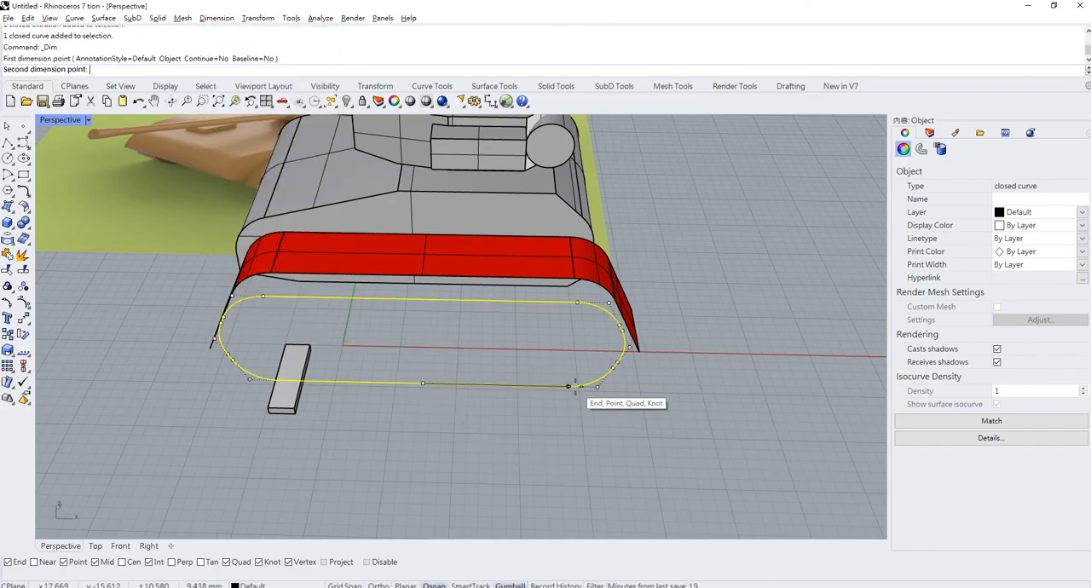
{"action": "key", "text": "Escape"}
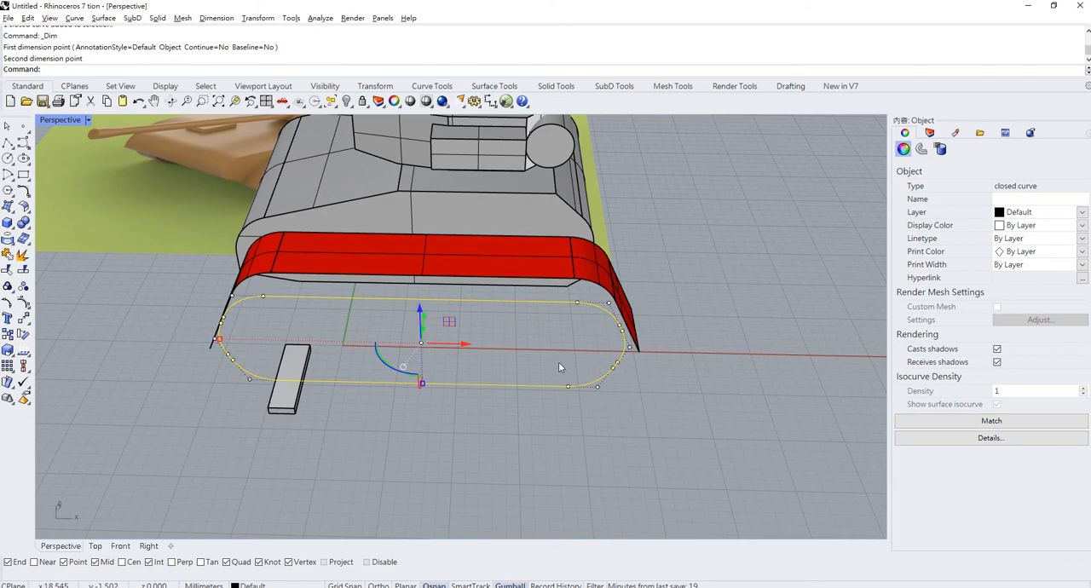
- Measure the total length of the closed track outline with the Length command
{"action": "type", "text": "Lem"}
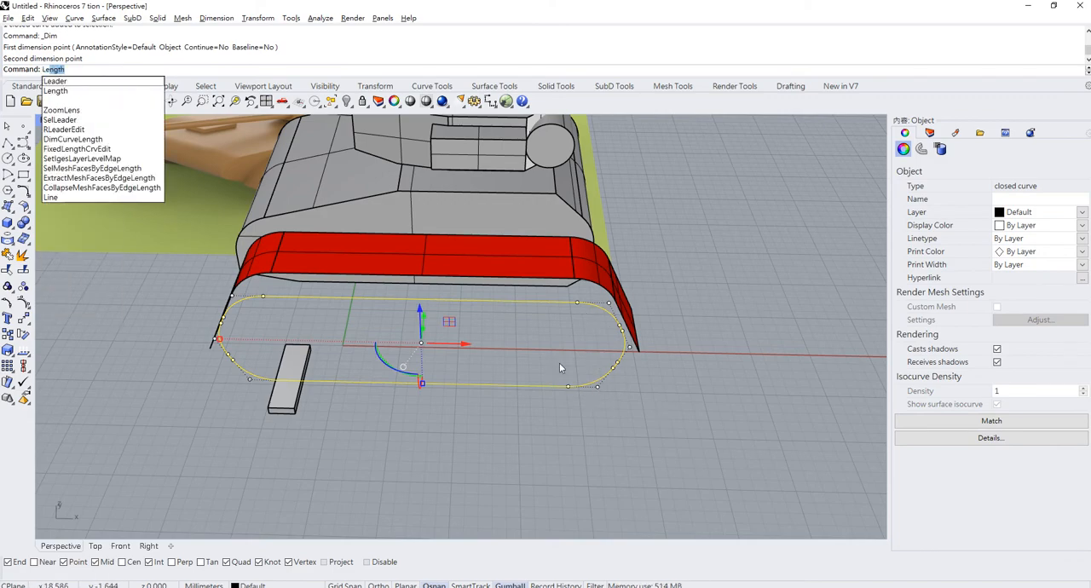
{"action": "key", "text": "BackSpace"}
{"action": "type", "text": "ngth"}
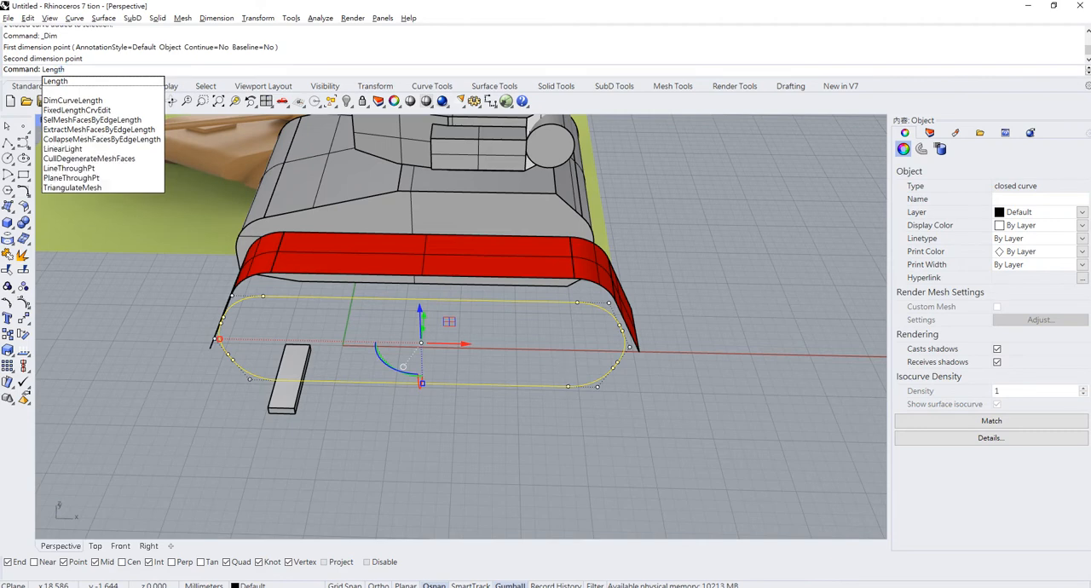
{"action": "key", "text": "Return"}
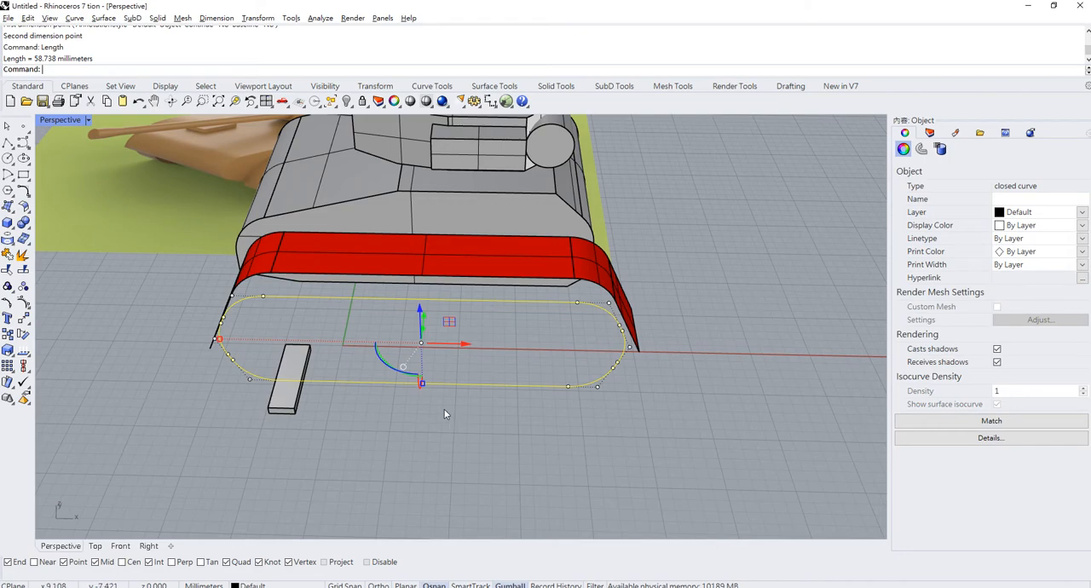
{"action": "left_click", "coordinate": [9, 142]}
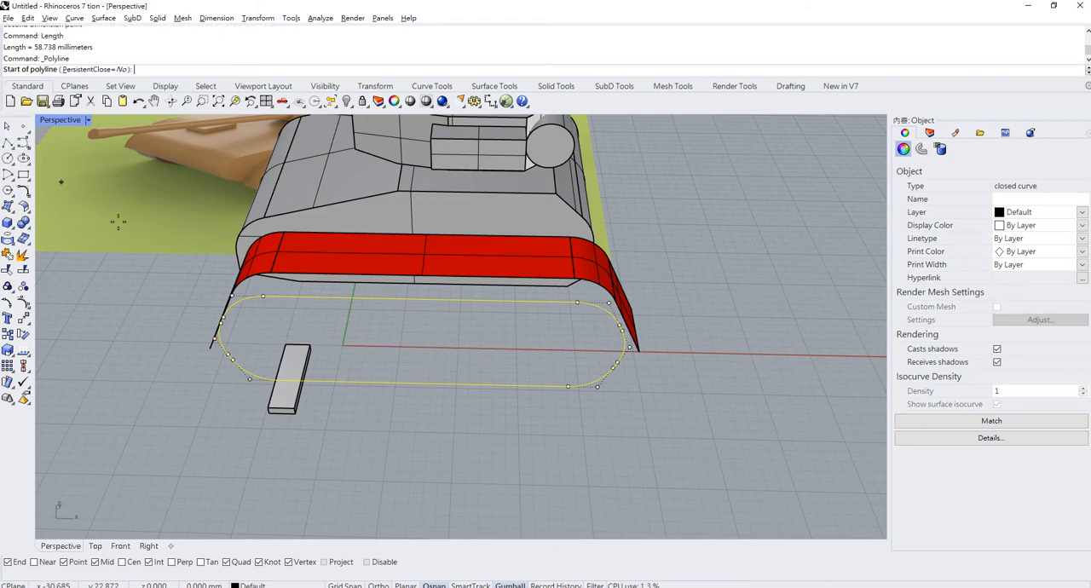
{"action": "left_click", "coordinate": [308, 380]}
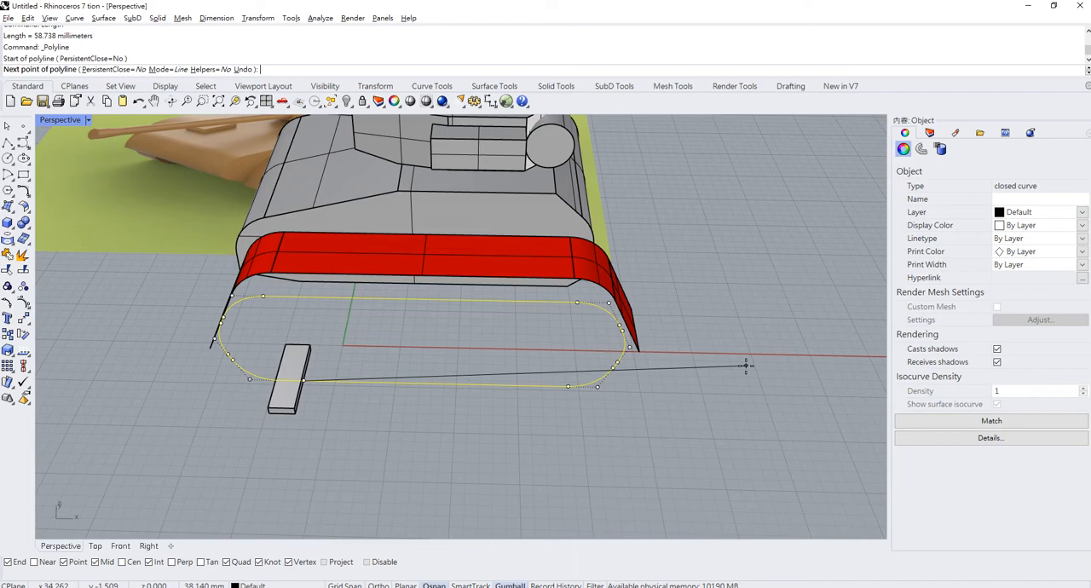
{"action": "type", "text": "58"}
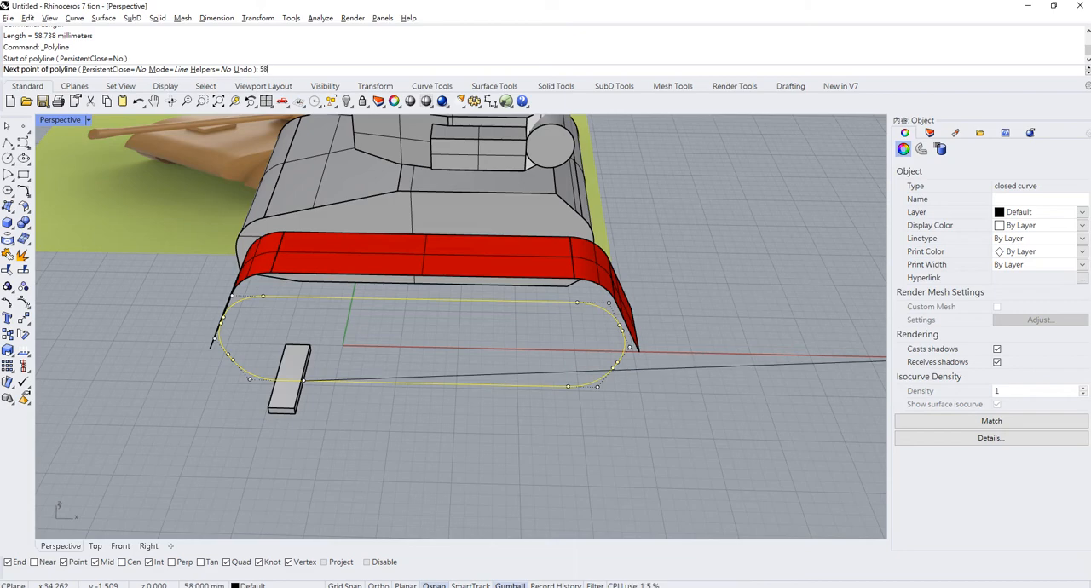
{"action": "key", "text": "BackSpace"}
{"action": "type", "text": "9"}
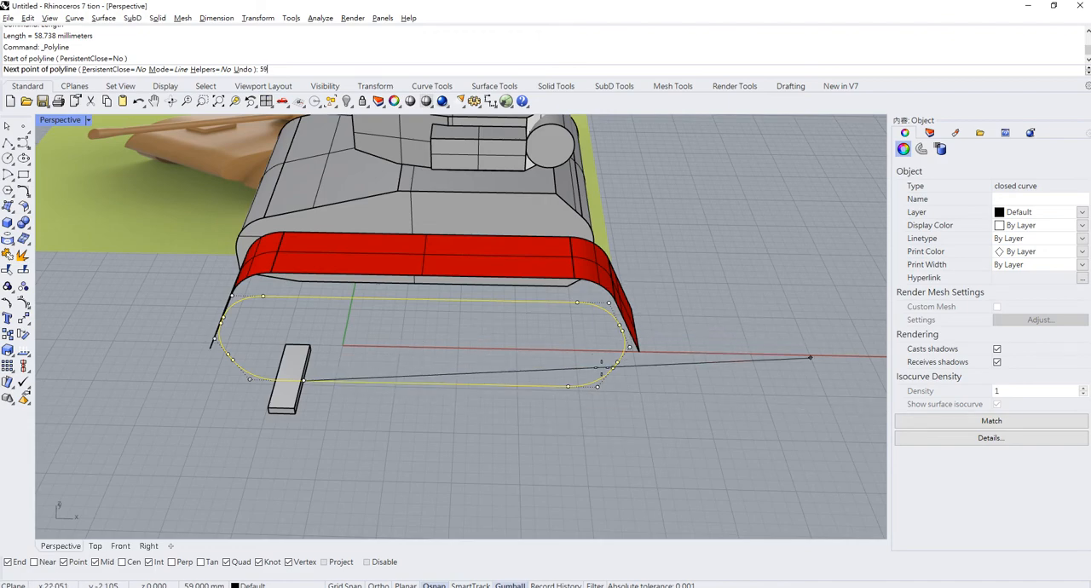
{"action": "key", "text": "Return"}
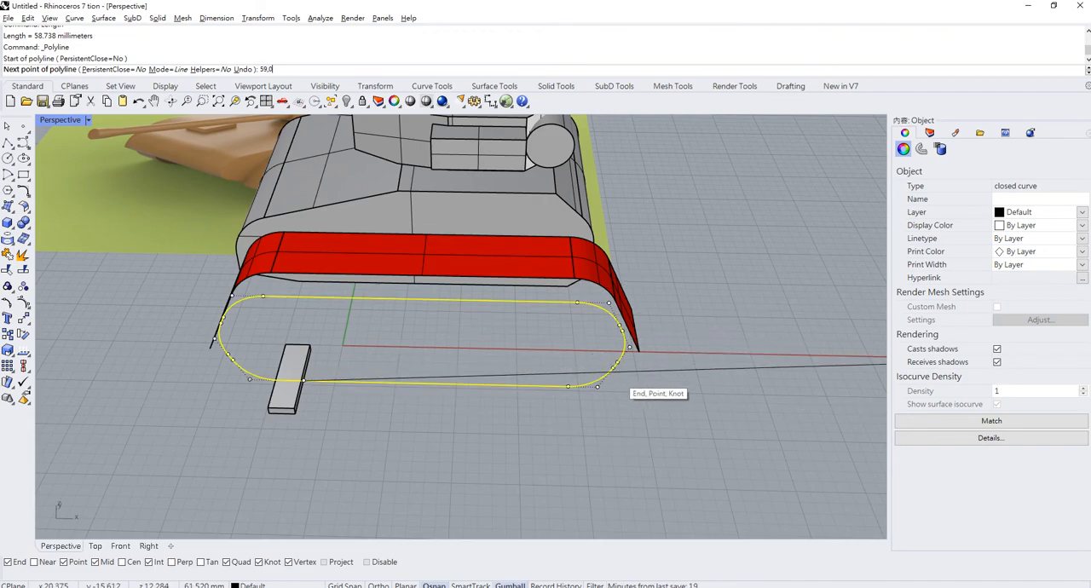
{"action": "left_click", "coordinate": [614, 368]}
{"action": "scroll", "coordinate": [511, 447], "scroll_direction": "down", "scroll_amount": 5}
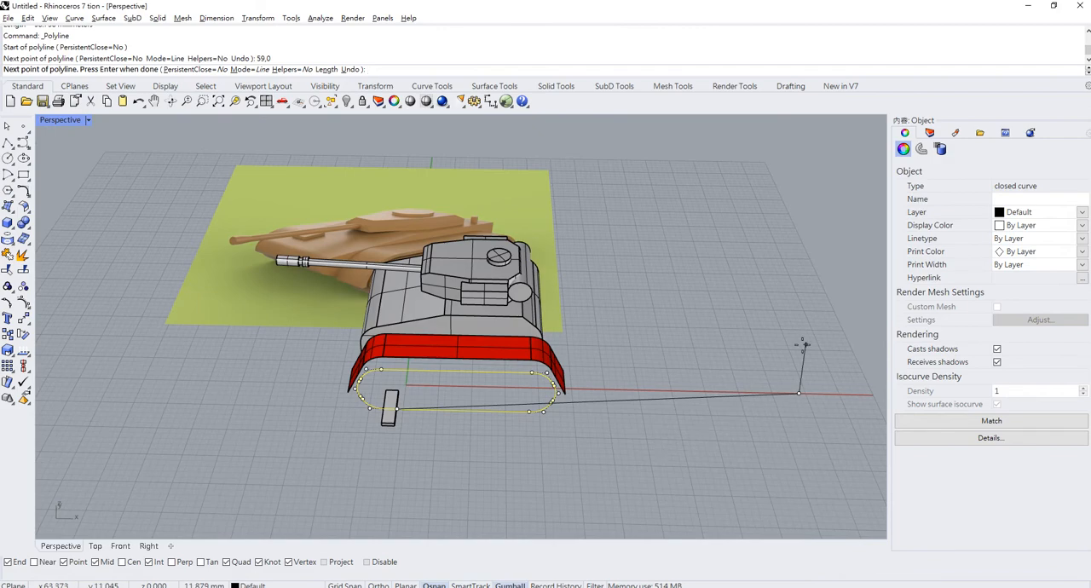
{"action": "key", "text": "Escape"}
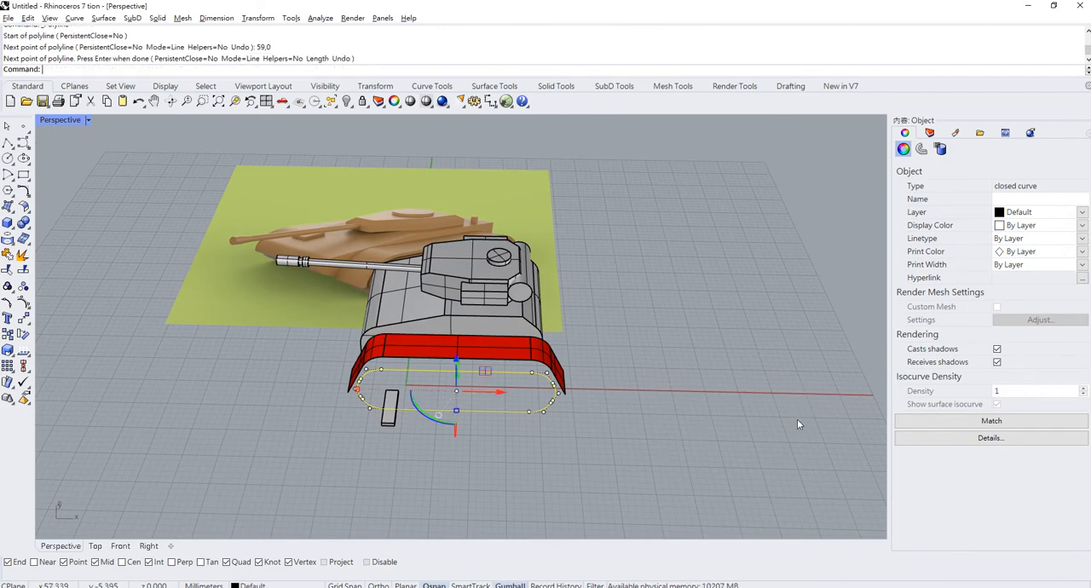
{"action": "scroll", "coordinate": [439, 433], "scroll_direction": "up", "scroll_amount": 4}
{"action": "left_click", "coordinate": [416, 462]}
{"action": "left_click", "coordinate": [7, 143]}
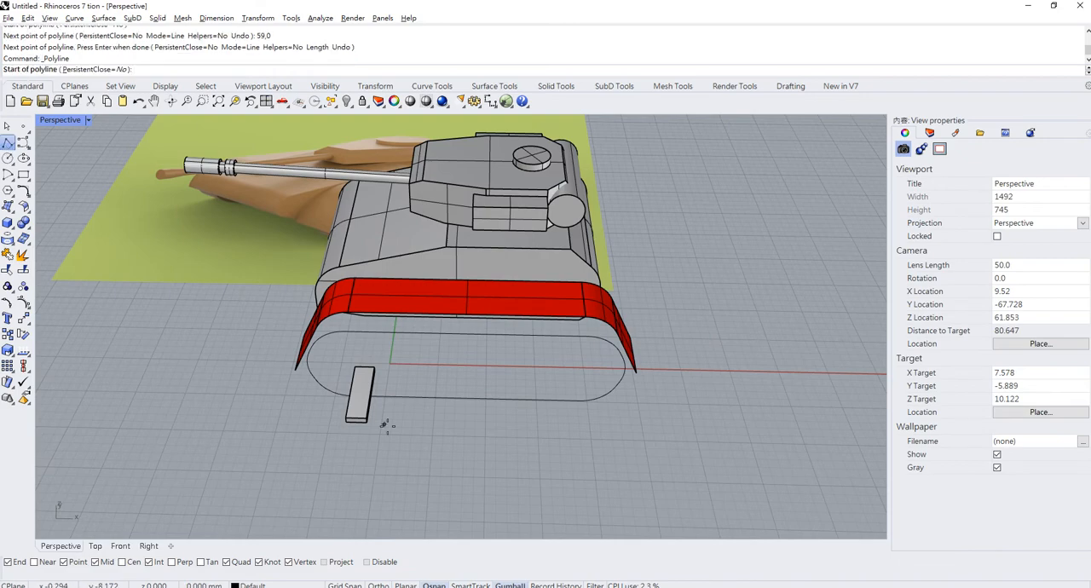
{"action": "left_click", "coordinate": [373, 369]}
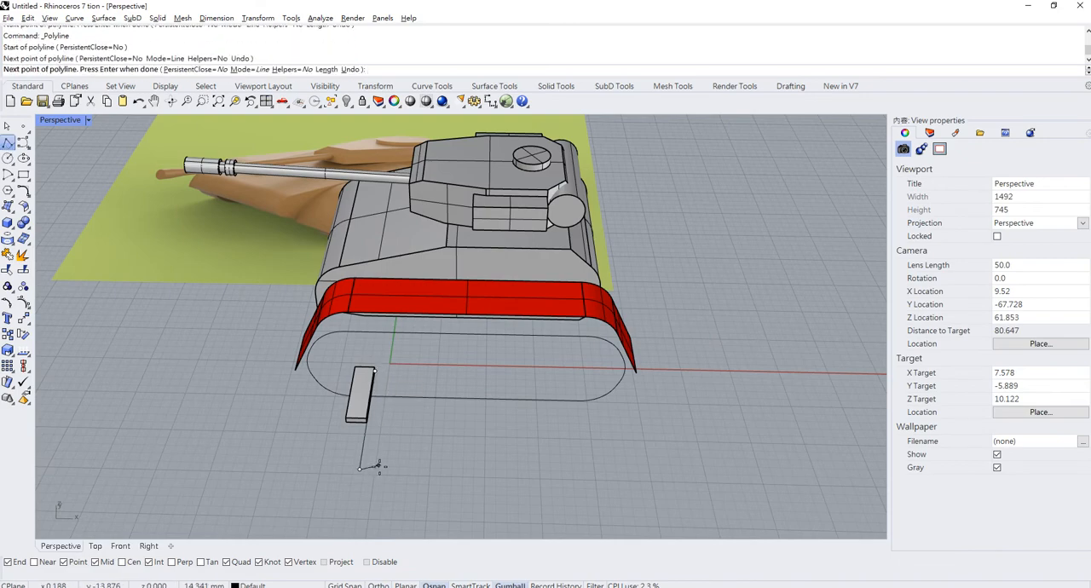
{"action": "right_click", "coordinate": [380, 466]}
{"action": "left_click", "coordinate": [363, 450]}
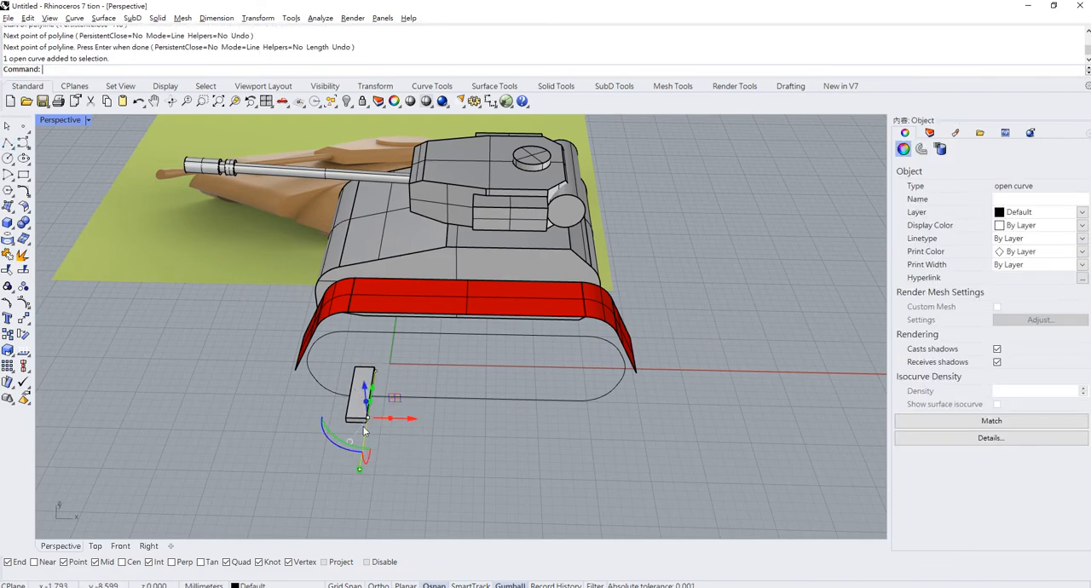
{"action": "key", "text": "Delete"}
- Copy the track link box 59 mm along the X axis
{"action": "left_click", "coordinate": [371, 418]}
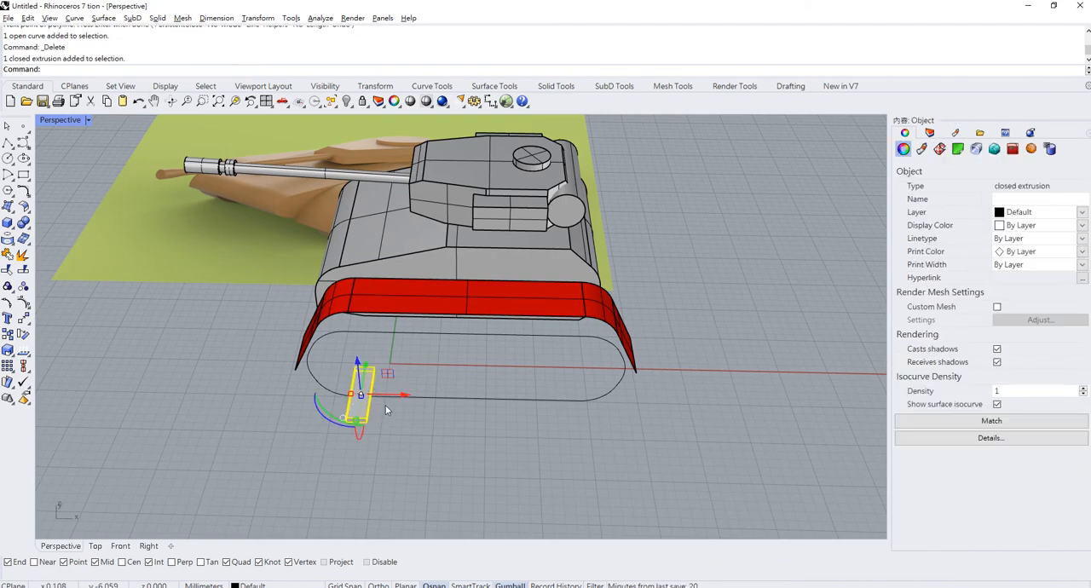
{"action": "left_click", "coordinate": [402, 397]}
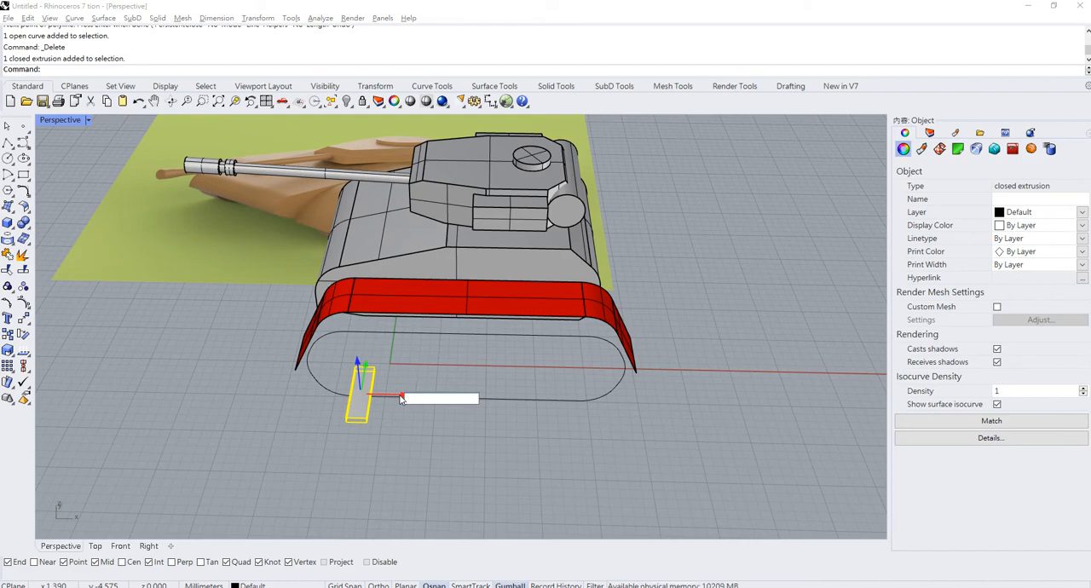
{"action": "key", "text": "Return"}
{"action": "scroll", "coordinate": [391, 405], "scroll_direction": "down", "scroll_amount": 4}
{"action": "scroll", "coordinate": [392, 404], "scroll_direction": "up", "scroll_amount": 4}
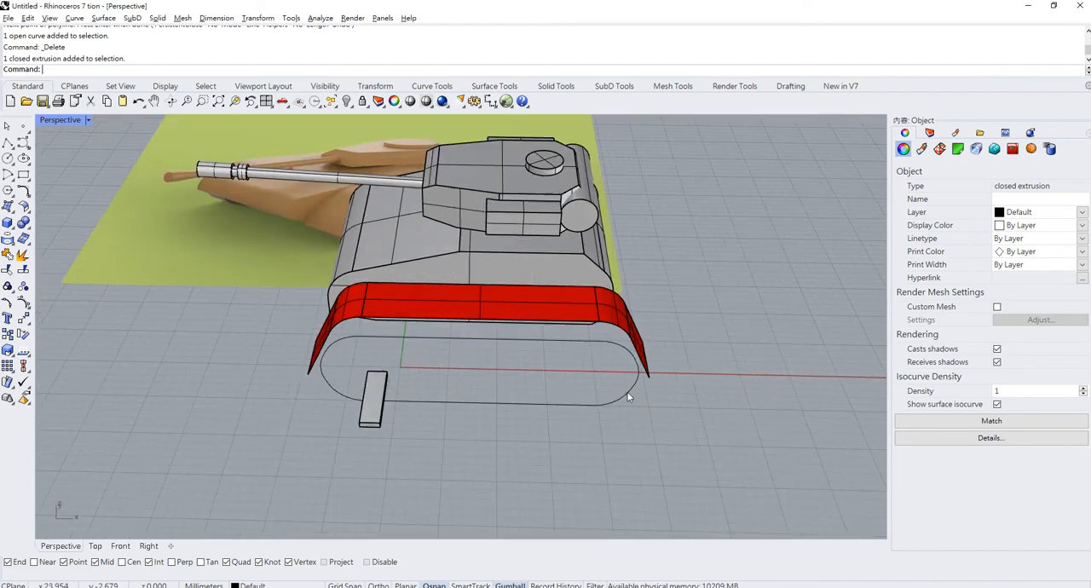
{"action": "scroll", "coordinate": [631, 393], "scroll_direction": "down", "scroll_amount": 2}
{"action": "right_click_drag", "start_coordinate": [685, 407], "coordinate": [482, 392], "text": "shift"}
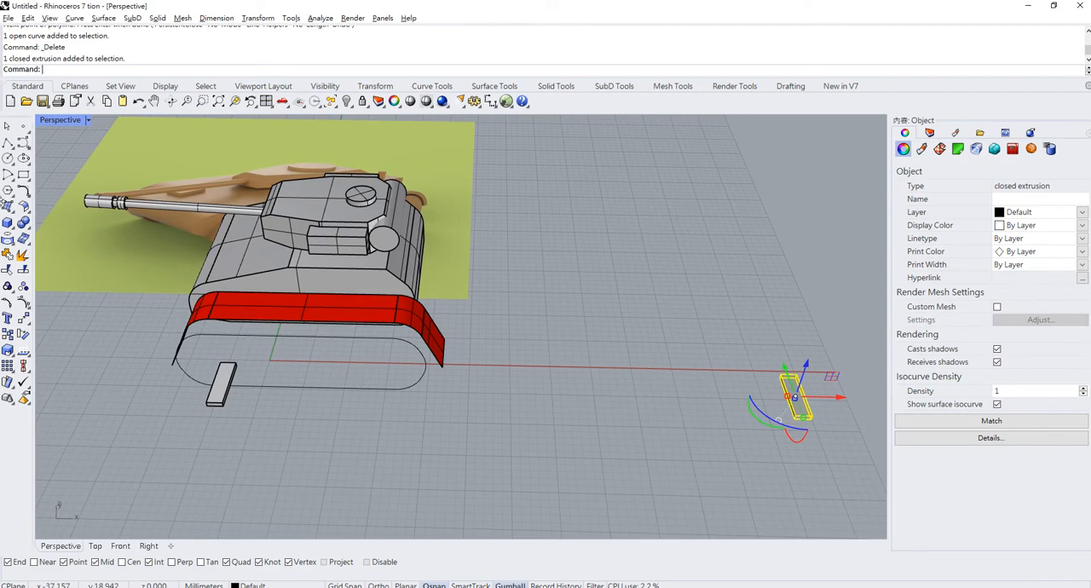
- Draw a straight polyline from the midpoint of the original box's lower front edge to the same midpoint on the distant copy
{"action": "left_click", "coordinate": [7, 144]}
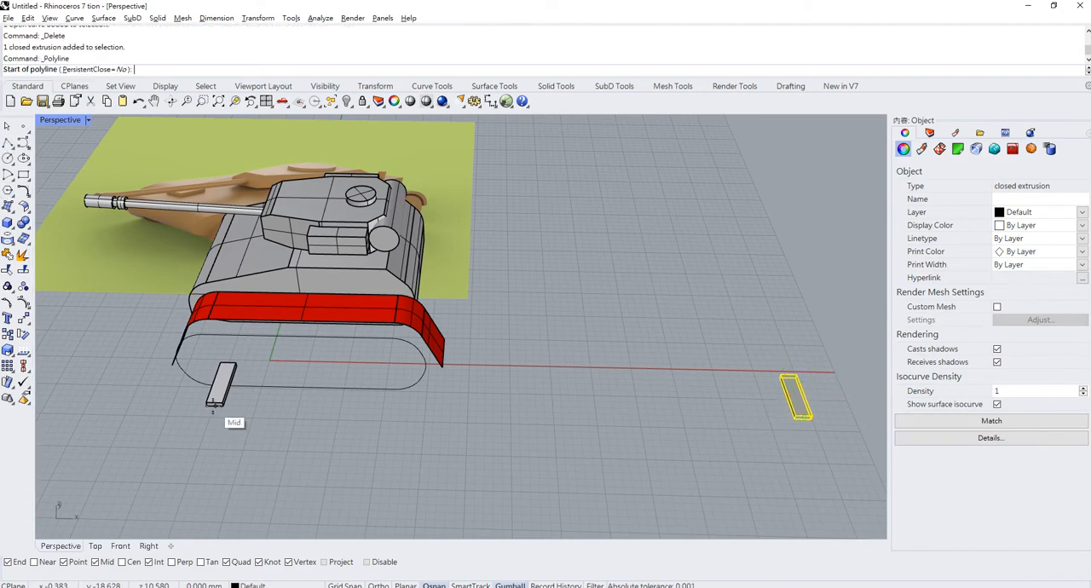
{"action": "left_click", "coordinate": [220, 409]}
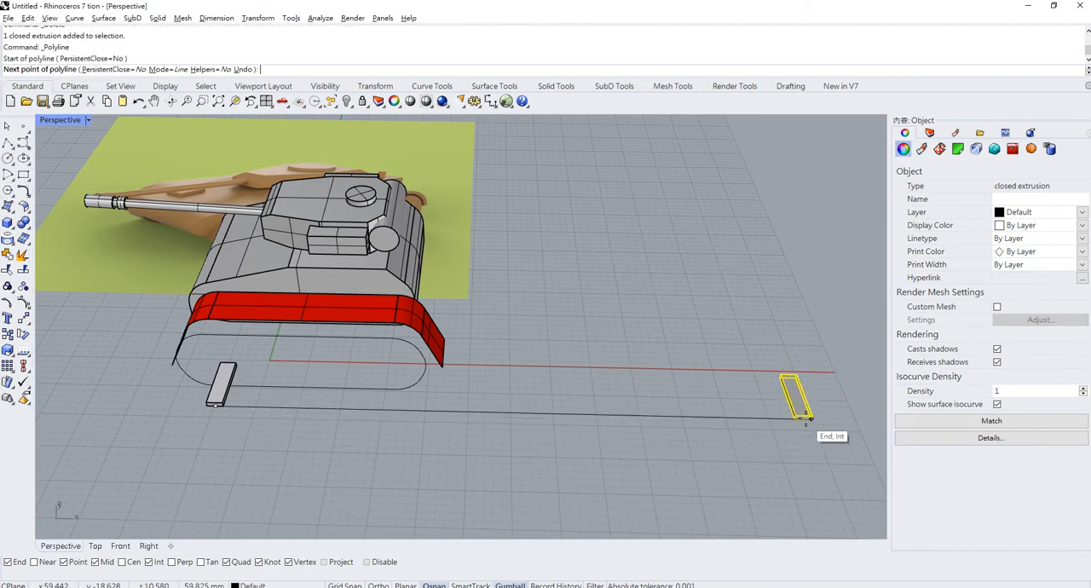
{"action": "scroll", "coordinate": [810, 418], "scroll_direction": "up", "scroll_amount": 1}
{"action": "scroll", "coordinate": [810, 418], "scroll_direction": "up", "scroll_amount": 4}
{"action": "left_click", "coordinate": [797, 421]}
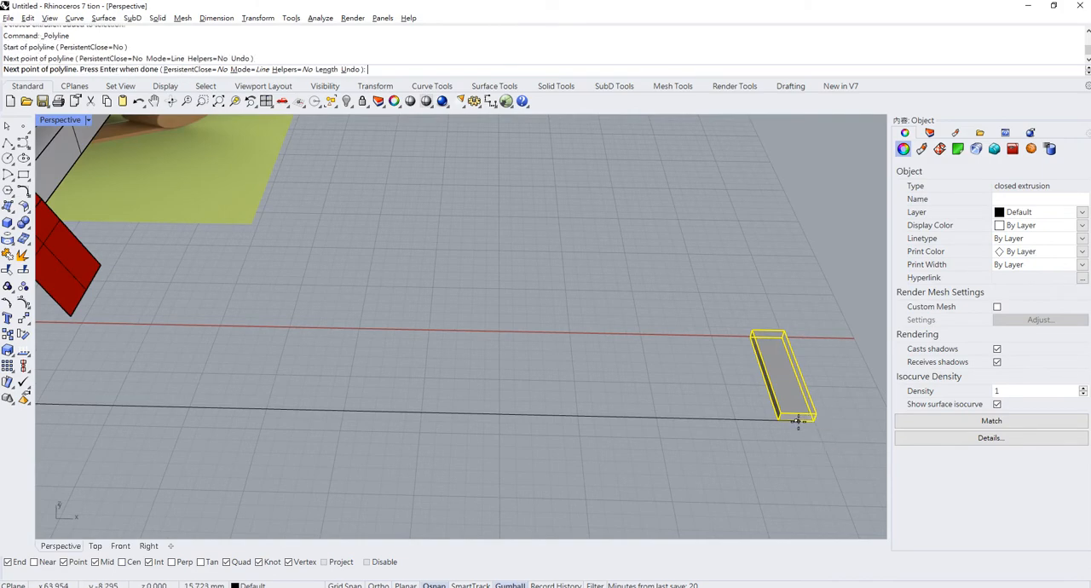
{"action": "right_click", "coordinate": [798, 388]}
- Copy the original box from one lower front corner to the other so the duplicate sits directly beside it, and select the duplicate
{"action": "scroll", "coordinate": [799, 378], "scroll_direction": "down", "scroll_amount": 5}
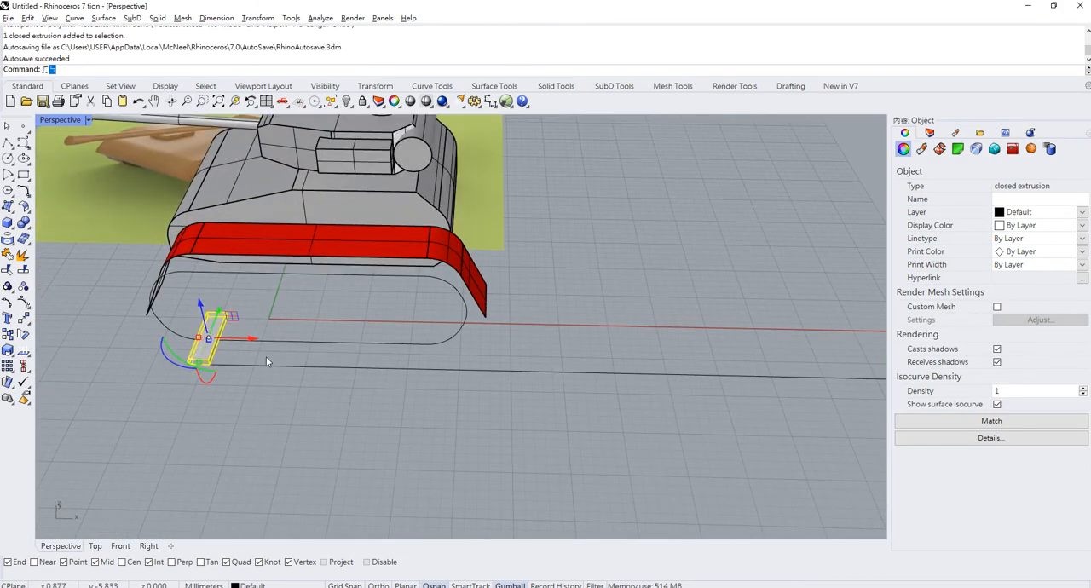
{"action": "type", "text": "C"}
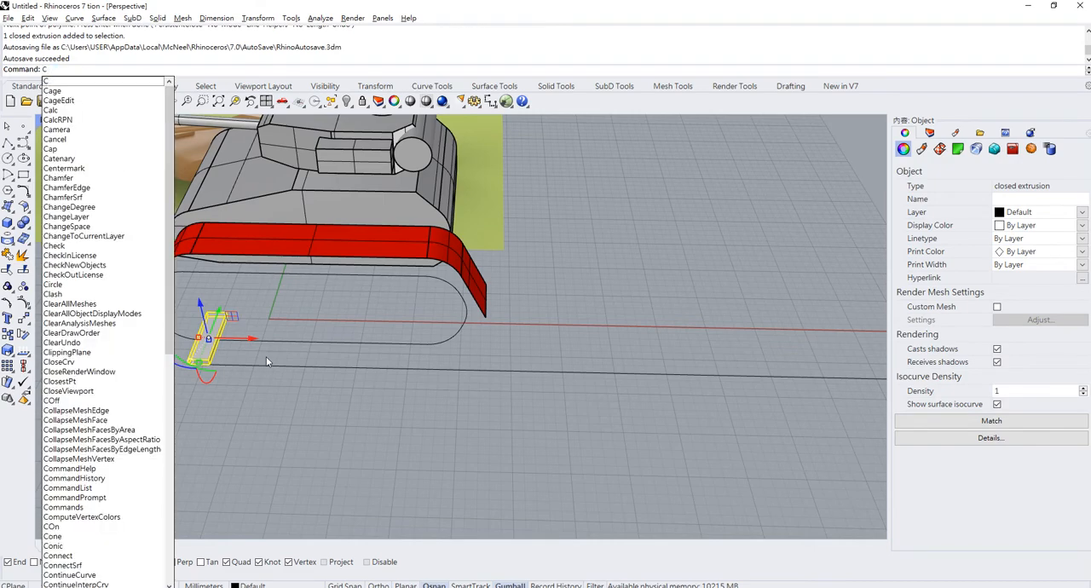
{"action": "type", "text": "opy"}
{"action": "key", "text": "Return"}
{"action": "scroll", "coordinate": [195, 370], "scroll_direction": "up", "scroll_amount": 4}
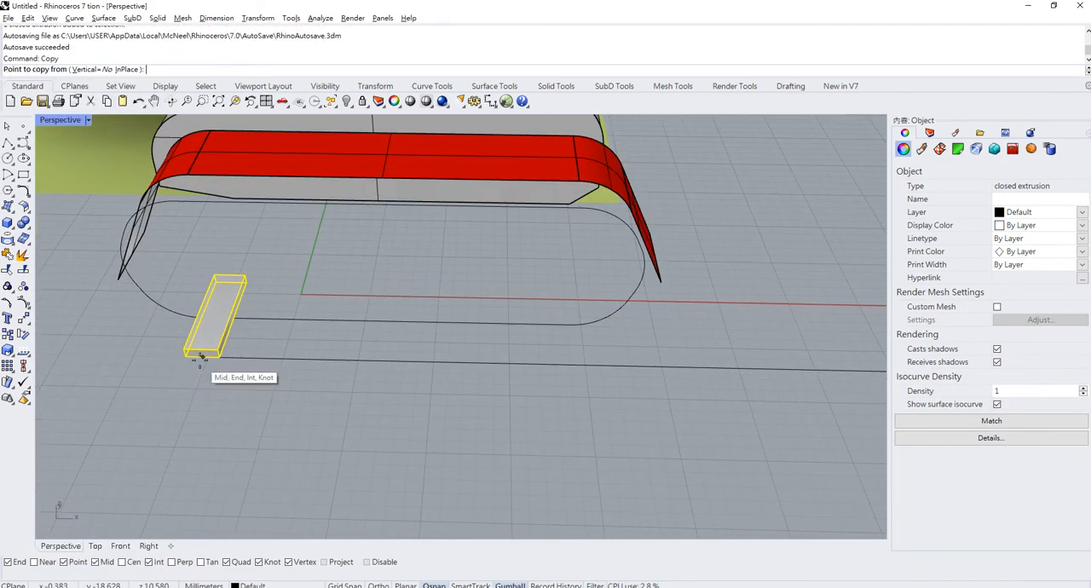
{"action": "left_click", "coordinate": [200, 356]}
{"action": "left_click", "coordinate": [219, 358]}
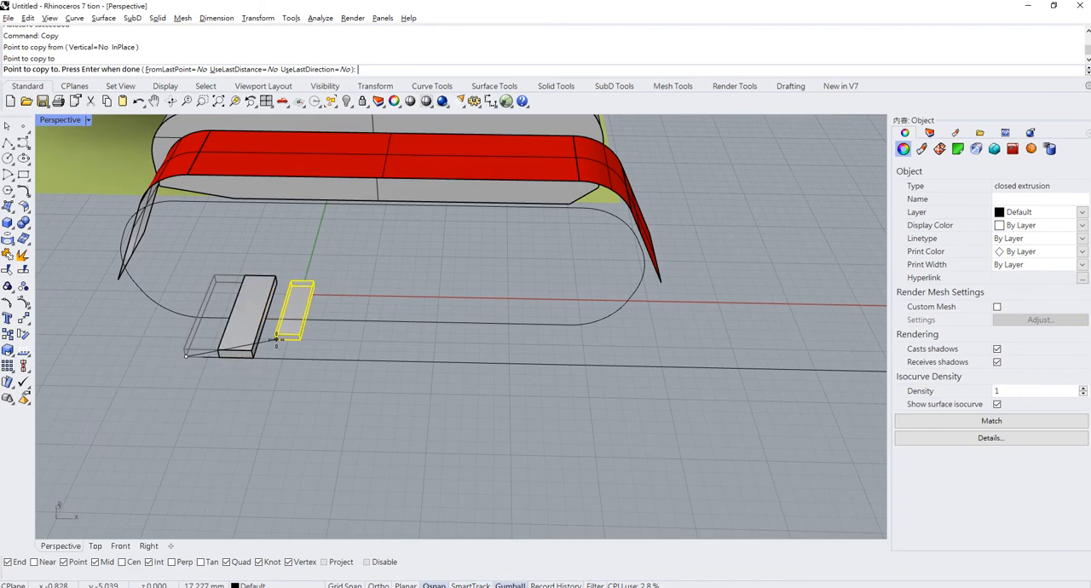
{"action": "key", "text": "Return"}
{"action": "left_click", "coordinate": [249, 349]}
{"action": "scroll", "coordinate": [193, 356], "scroll_direction": "up", "scroll_amount": 5}
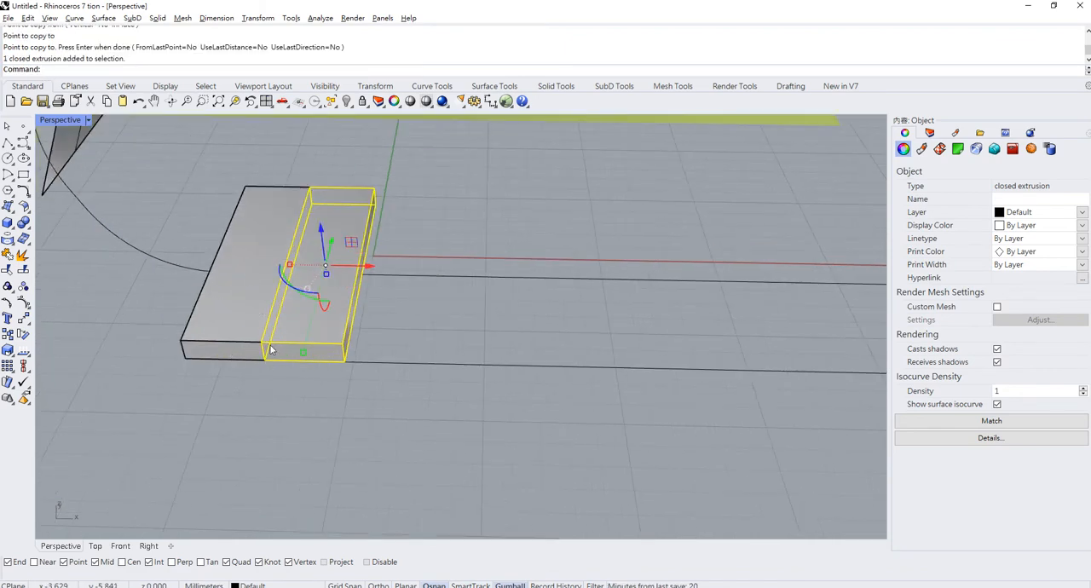
{"action": "left_click", "coordinate": [366, 268]}
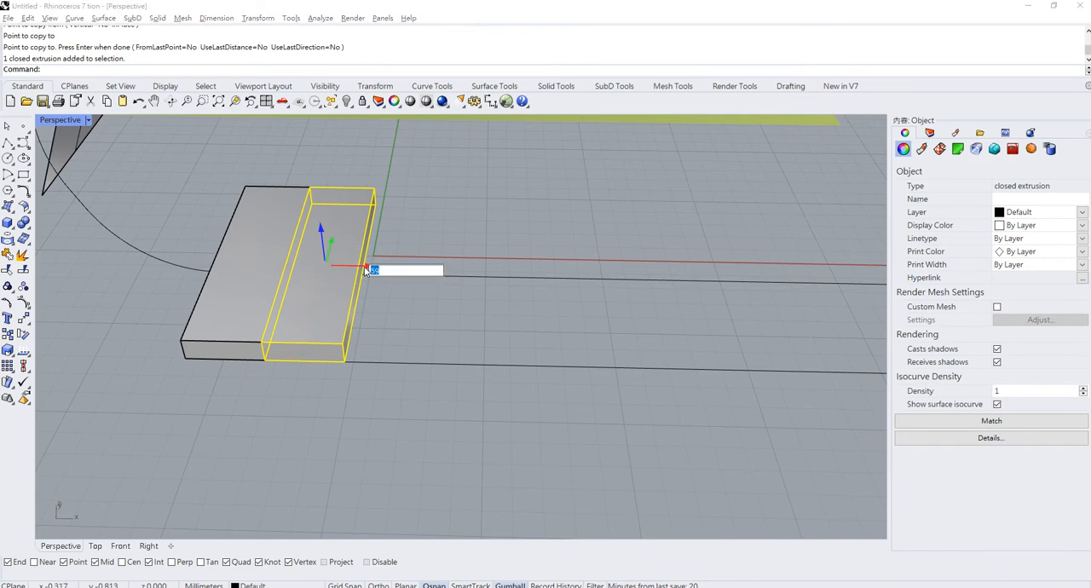
{"action": "key", "text": "Return"}
{"action": "left_click", "coordinate": [404, 327]}
{"action": "key", "text": "ctrl+z"}
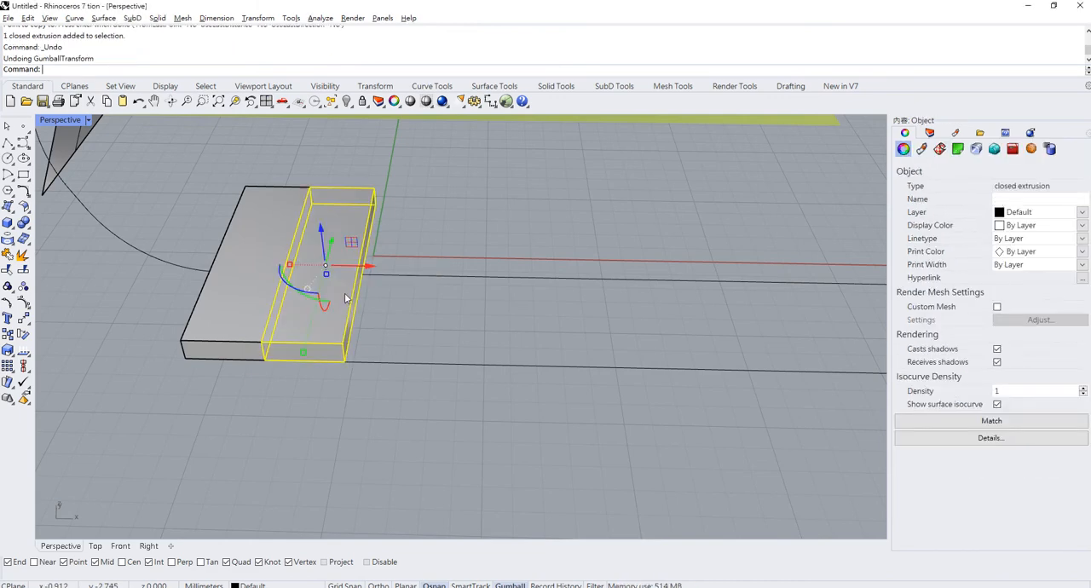
{"action": "left_click", "coordinate": [366, 268]}
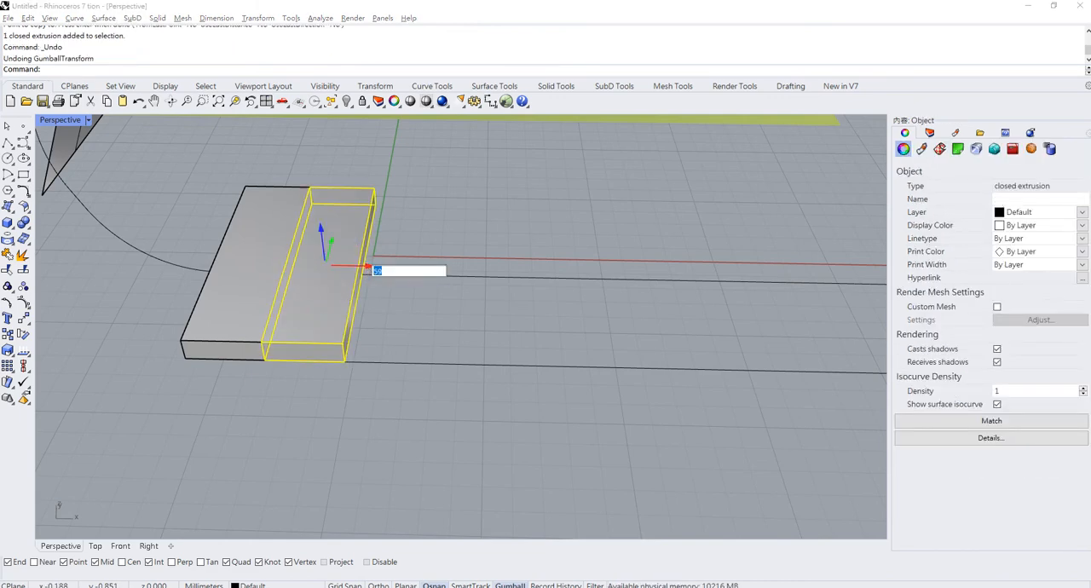
{"action": "type", "text": "1"}
{"action": "key", "text": "Return"}
{"action": "key", "text": "ctrl+z"}
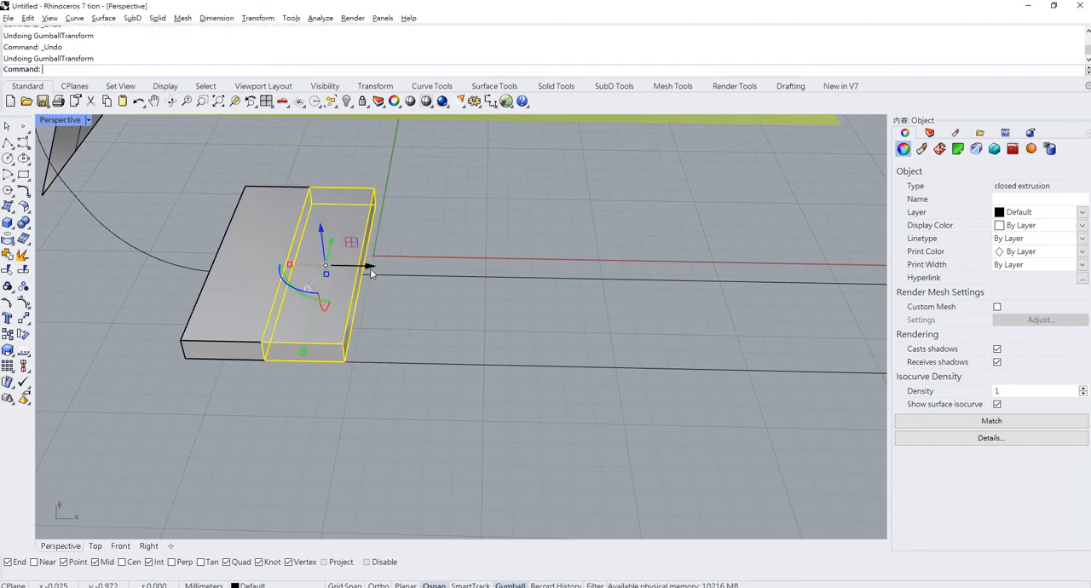
- Move the duplicate box a fraction of a millimetre along the X axis to leave a narrow gap beside the original
{"action": "left_click", "coordinate": [359, 269]}
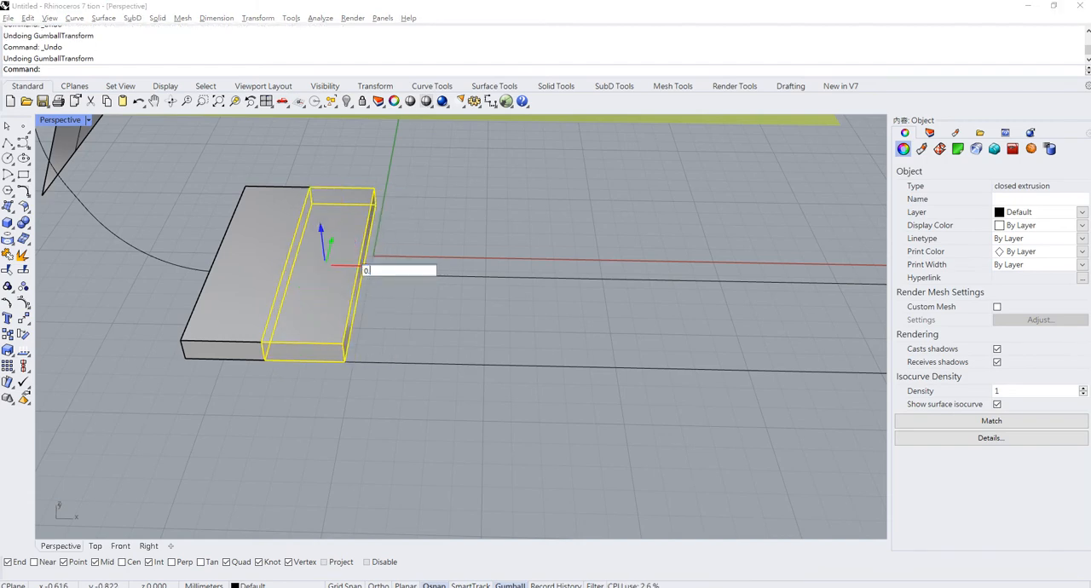
{"action": "key", "text": "Return"}
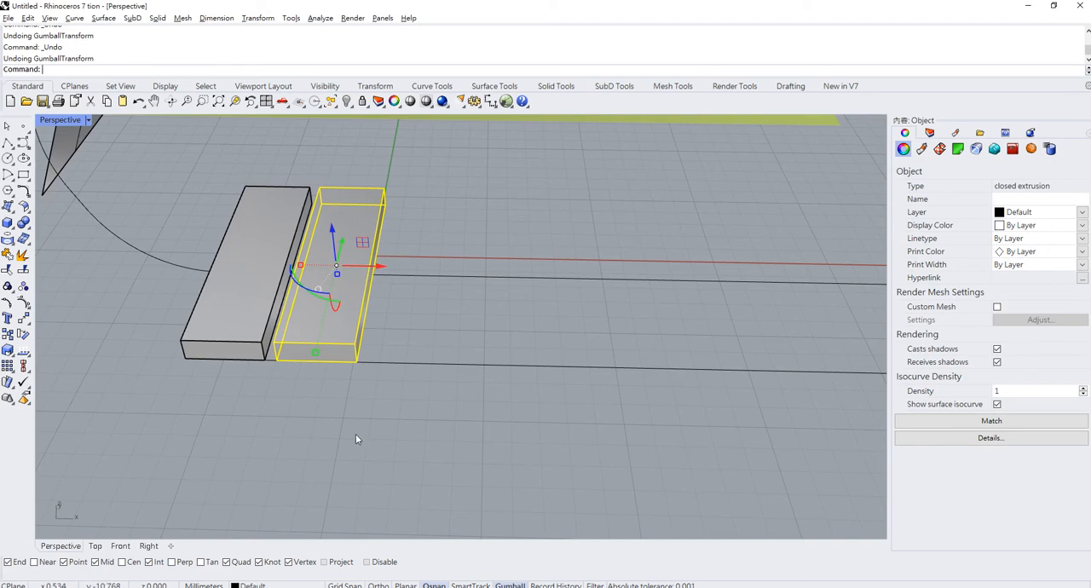
- Copy the spaced box repeatedly along the straight line from the original box's lower front corner, snapping each copy to keep the same gap
{"action": "left_click", "coordinate": [331, 335]}
{"action": "type", "text": "Copy"}
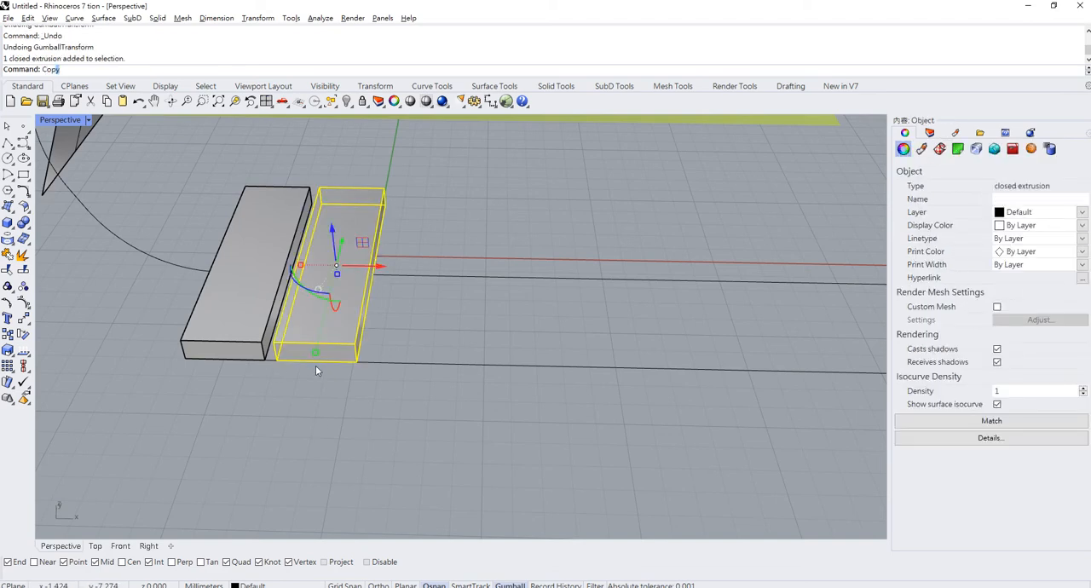
{"action": "key", "text": "Return"}
{"action": "left_click", "coordinate": [265, 359]}
{"action": "left_click", "coordinate": [367, 364]}
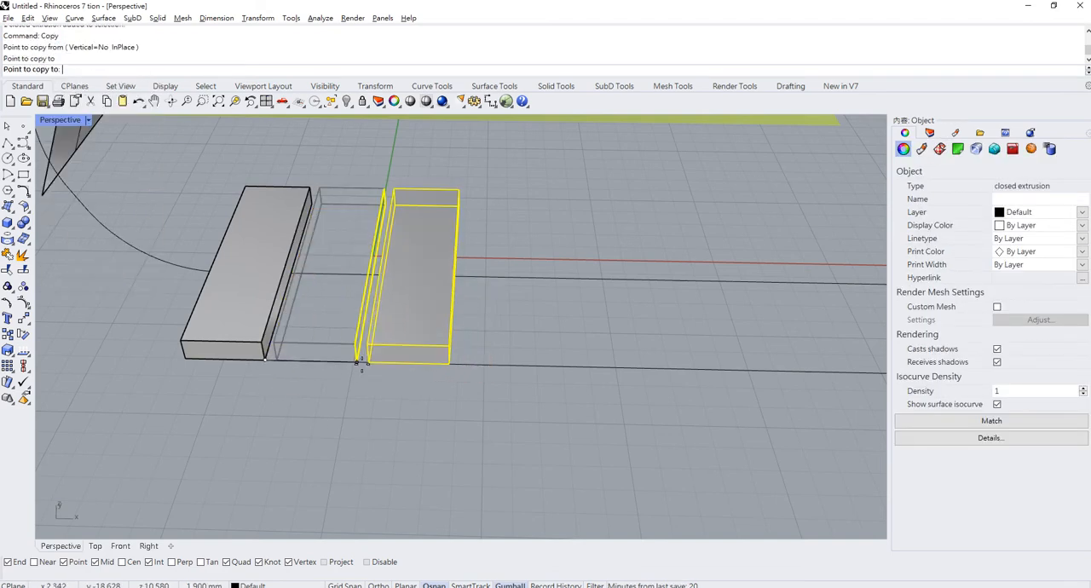
{"action": "left_click", "coordinate": [461, 366]}
{"action": "left_click", "coordinate": [547, 372]}
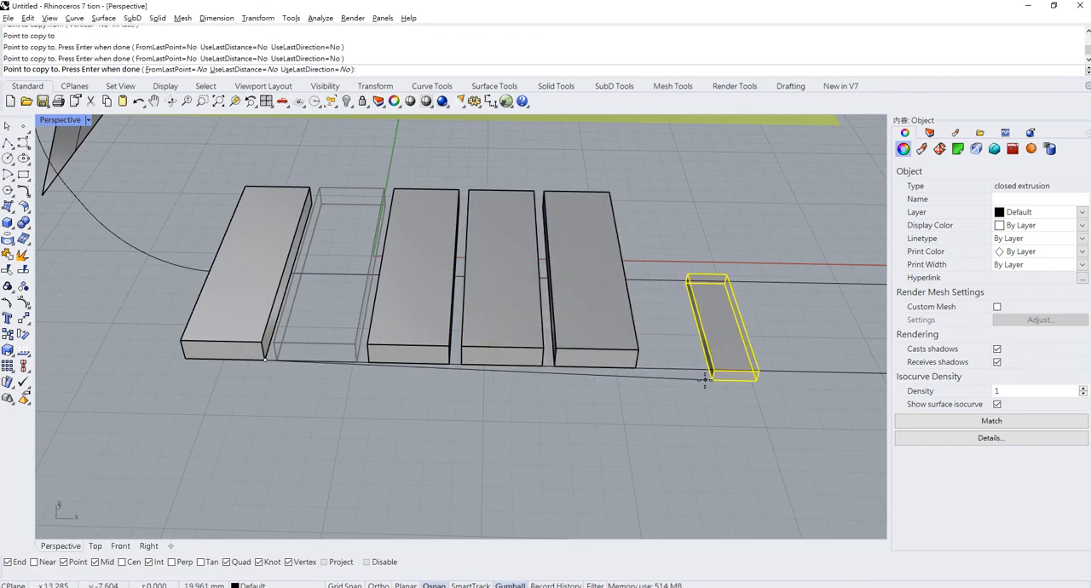
{"action": "scroll", "coordinate": [528, 401], "scroll_direction": "down", "scroll_amount": 5}
{"action": "scroll", "coordinate": [559, 385], "scroll_direction": "up", "scroll_amount": 5}
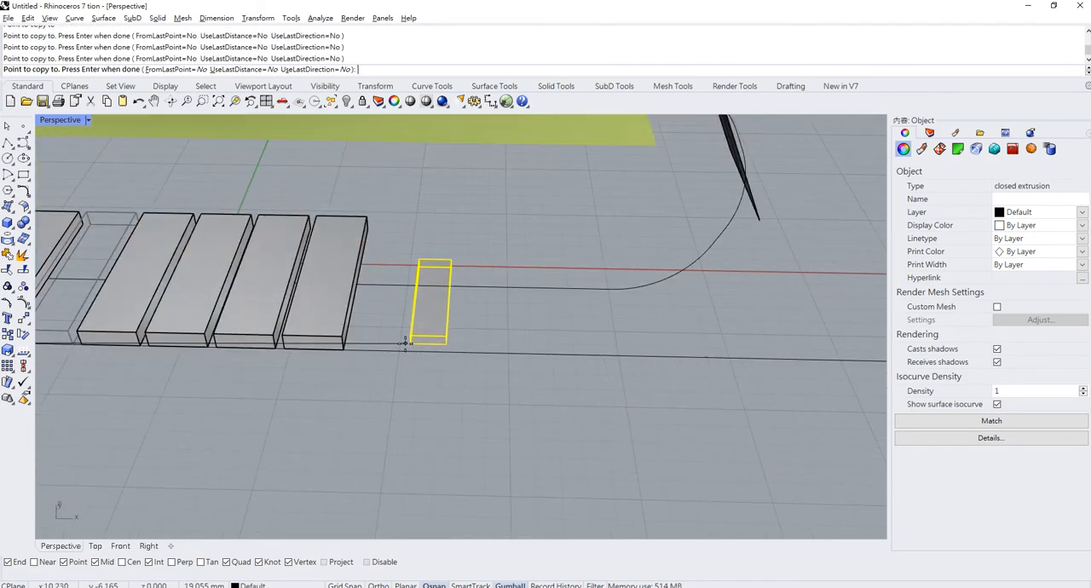
{"action": "left_click", "coordinate": [350, 351]}
{"action": "left_click", "coordinate": [412, 349]}
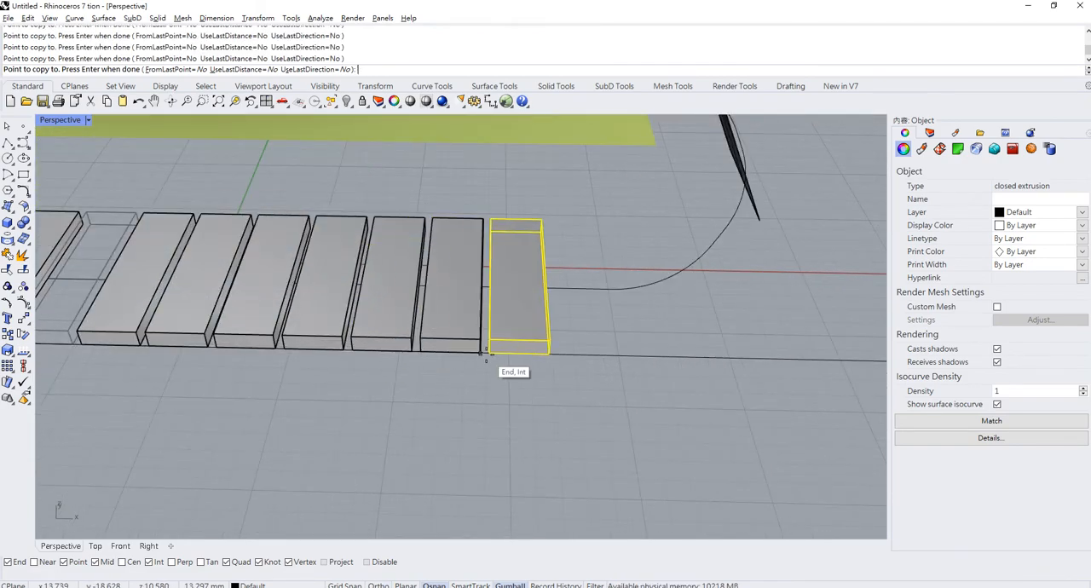
{"action": "left_click", "coordinate": [482, 352]}
{"action": "left_click", "coordinate": [542, 354]}
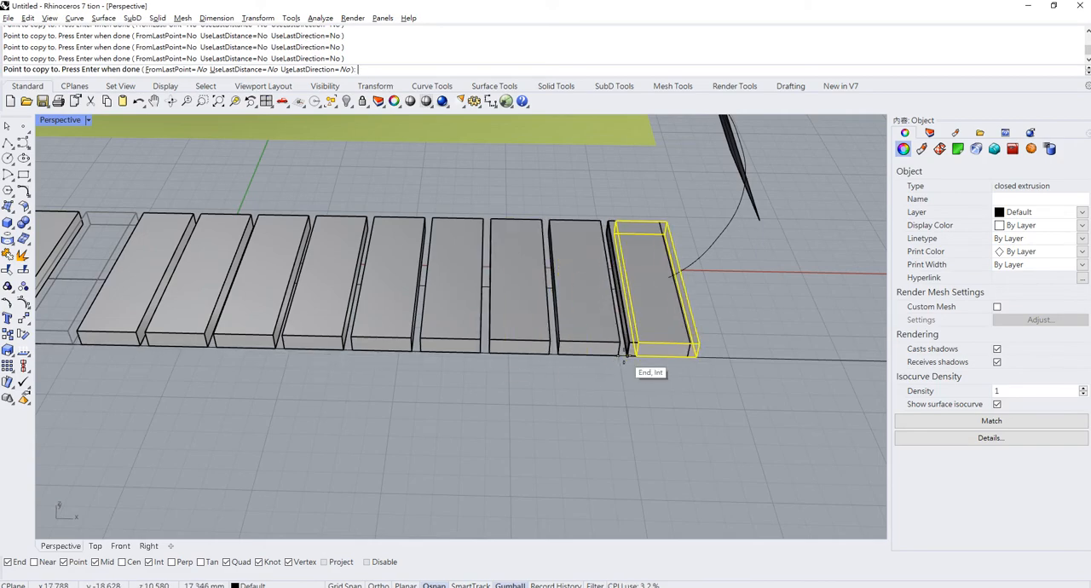
{"action": "scroll", "coordinate": [331, 384], "scroll_direction": "down", "scroll_amount": 10}
{"action": "scroll", "coordinate": [540, 377], "scroll_direction": "up", "scroll_amount": 4}
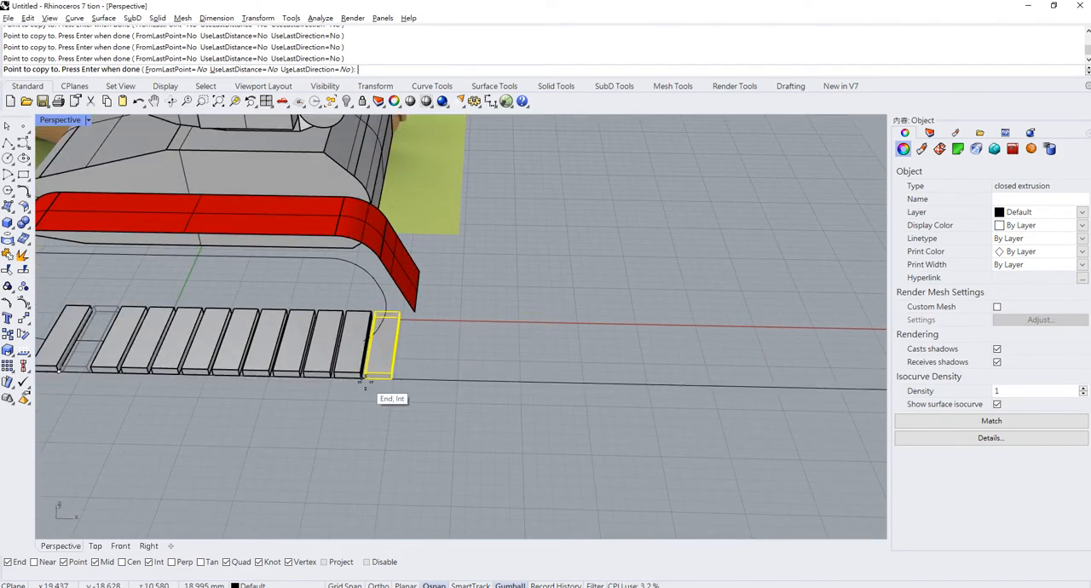
{"action": "left_click", "coordinate": [381, 382]}
{"action": "scroll", "coordinate": [401, 383], "scroll_direction": "up", "scroll_amount": 3}
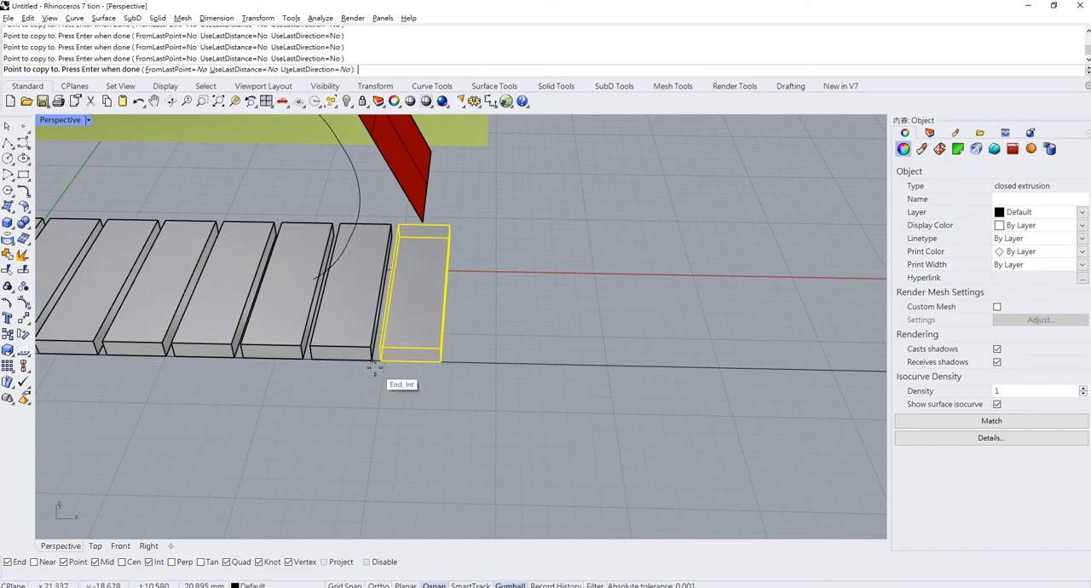
{"action": "left_click", "coordinate": [387, 378]}
{"action": "left_click", "coordinate": [454, 369]}
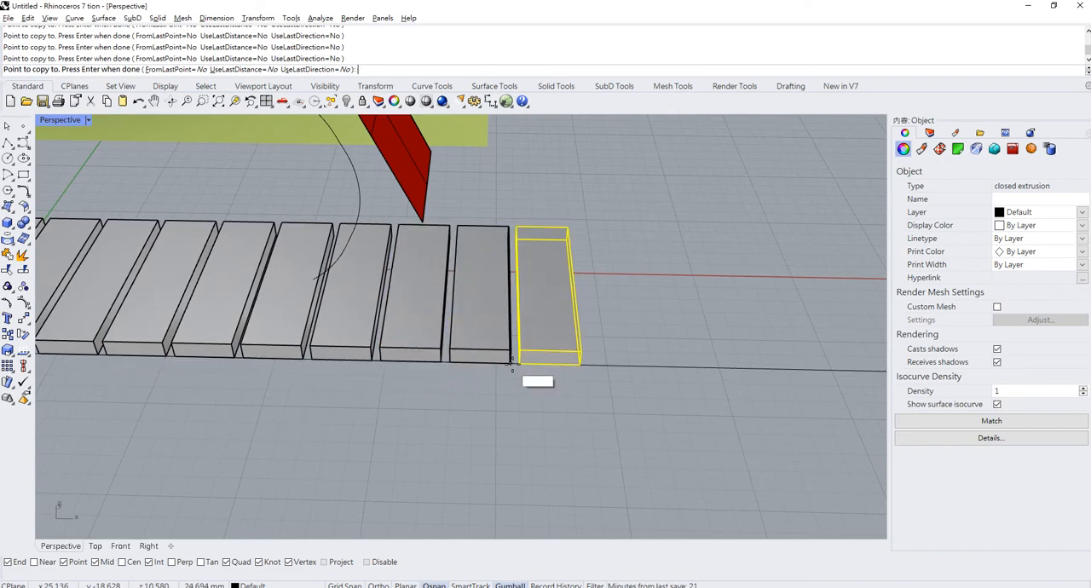
{"action": "left_click", "coordinate": [516, 366]}
{"action": "left_click", "coordinate": [579, 366]}
{"action": "left_click", "coordinate": [644, 366]}
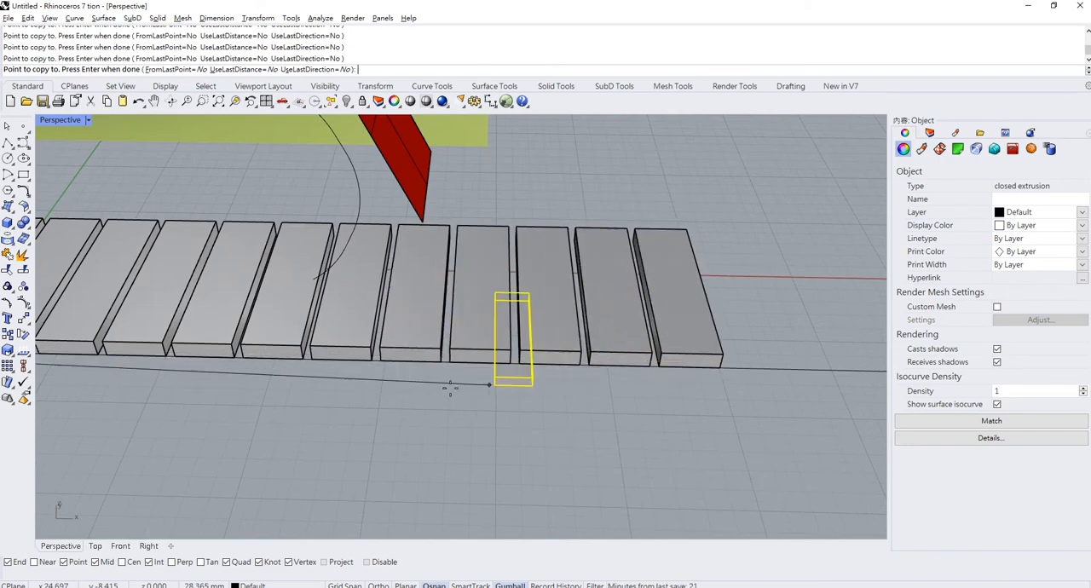
{"action": "scroll", "coordinate": [450, 384], "scroll_direction": "down", "scroll_amount": 3}
{"action": "scroll", "coordinate": [424, 300], "scroll_direction": "down", "scroll_amount": 10}
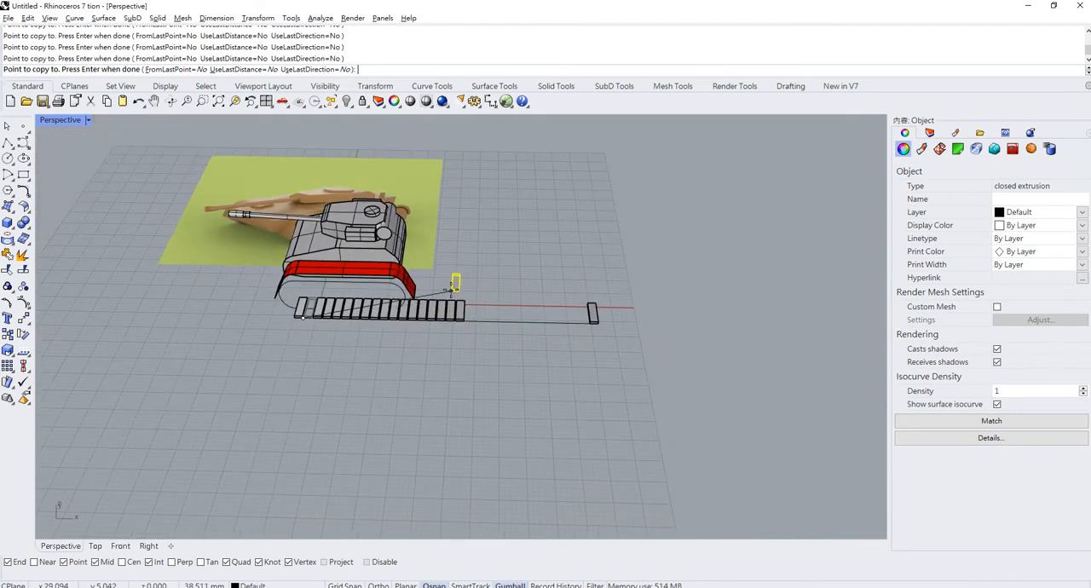
{"action": "scroll", "coordinate": [417, 298], "scroll_direction": "up", "scroll_amount": 8}
{"action": "right_click", "coordinate": [385, 310]}
- Copy the last eight track boxes twice along the straight line, snapping each set to the row's end with the same gap
{"action": "left_click_drag", "start_coordinate": [326, 288], "coordinate": [570, 396]}
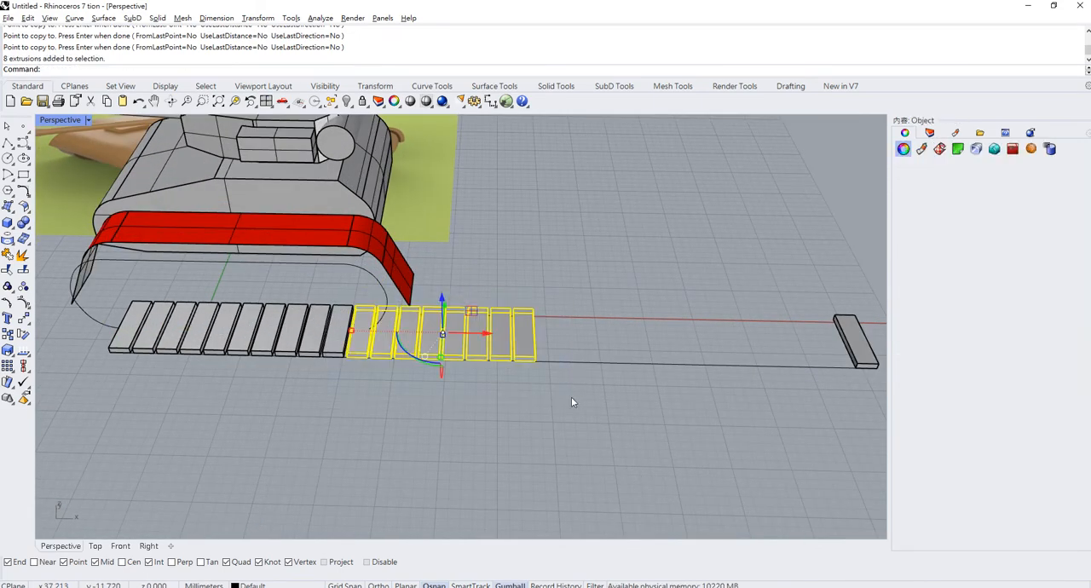
{"action": "scroll", "coordinate": [358, 358], "scroll_direction": "up", "scroll_amount": 3}
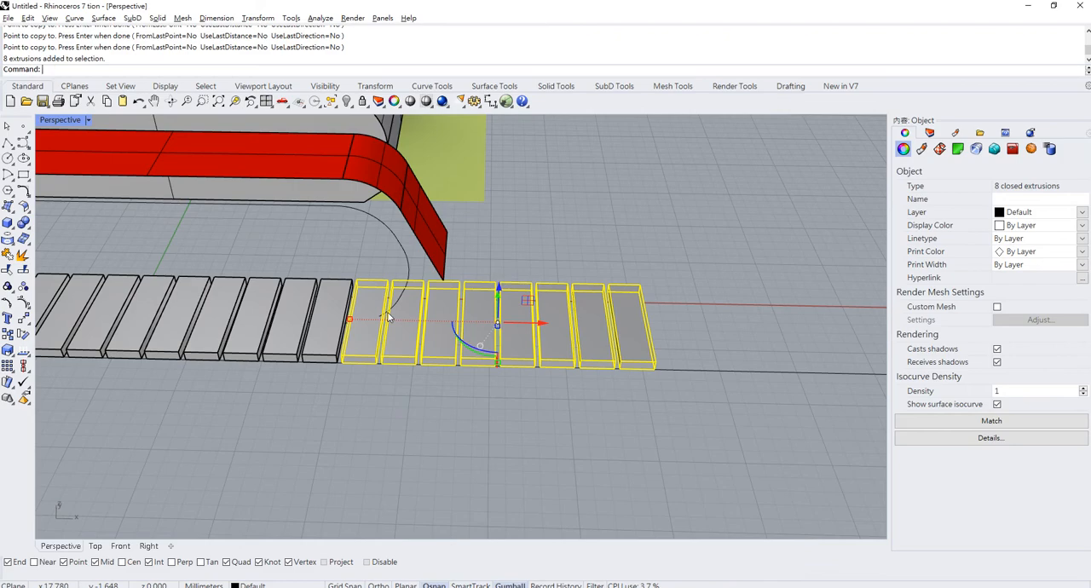
{"action": "key", "text": "Return"}
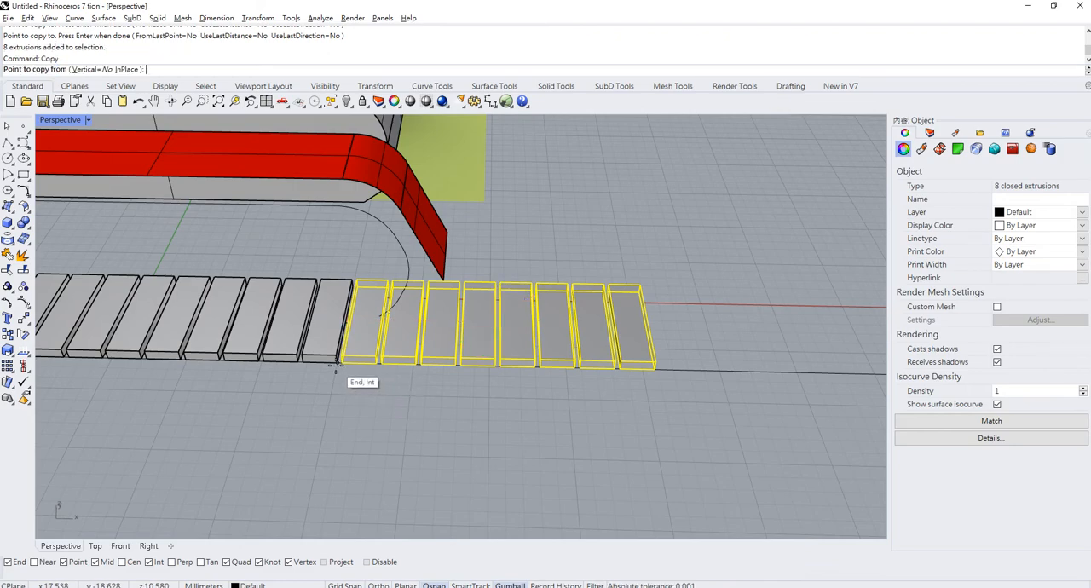
{"action": "left_click", "coordinate": [338, 362]}
{"action": "left_click", "coordinate": [672, 375]}
{"action": "scroll", "coordinate": [572, 285], "scroll_direction": "down", "scroll_amount": 4}
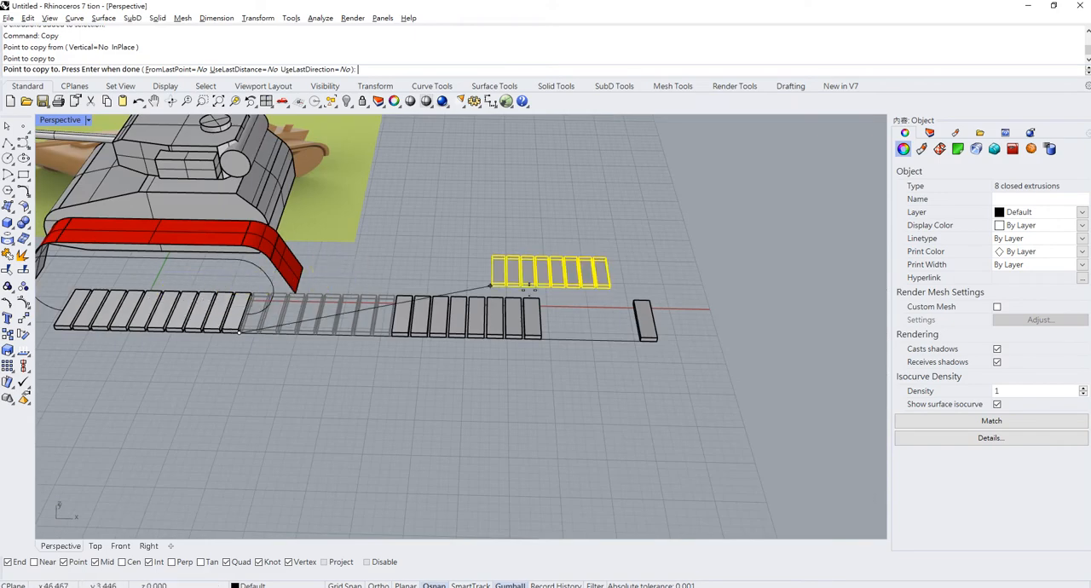
{"action": "scroll", "coordinate": [569, 343], "scroll_direction": "up", "scroll_amount": 5}
{"action": "left_click", "coordinate": [546, 372]}
{"action": "scroll", "coordinate": [503, 221], "scroll_direction": "down", "scroll_amount": 4}
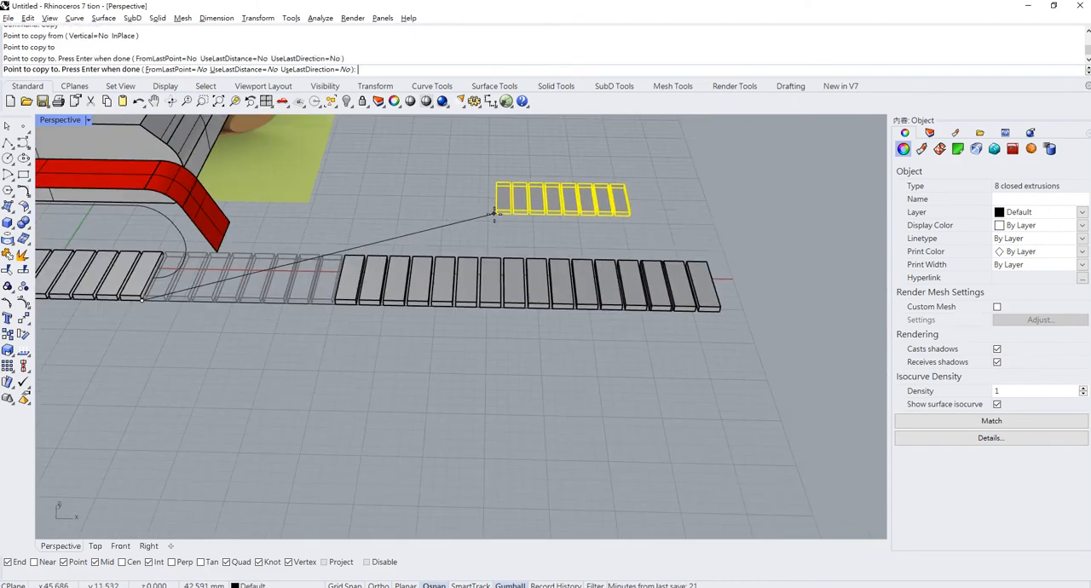
{"action": "scroll", "coordinate": [727, 285], "scroll_direction": "up", "scroll_amount": 4}
{"action": "key", "text": "Return"}
- Delete the two surplus boxes at the far end of the row
{"action": "scroll", "coordinate": [708, 299], "scroll_direction": "up", "scroll_amount": 3}
{"action": "left_click", "coordinate": [683, 314]}
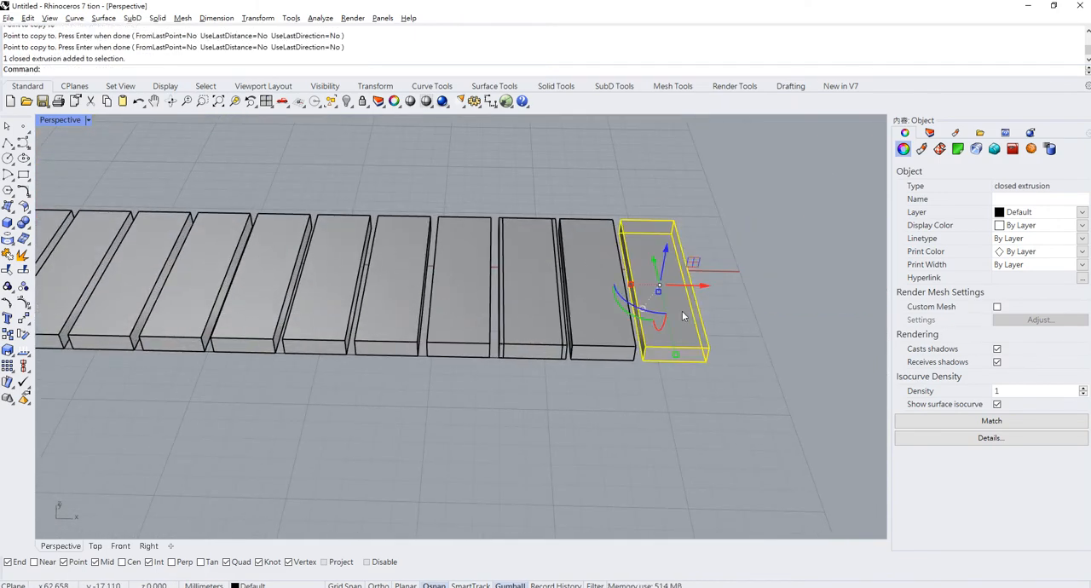
{"action": "key", "text": "Delete"}
{"action": "scroll", "coordinate": [555, 351], "scroll_direction": "up", "scroll_amount": 4}
{"action": "left_click", "coordinate": [727, 291]}
{"action": "scroll", "coordinate": [726, 291], "scroll_direction": "down", "scroll_amount": 3}
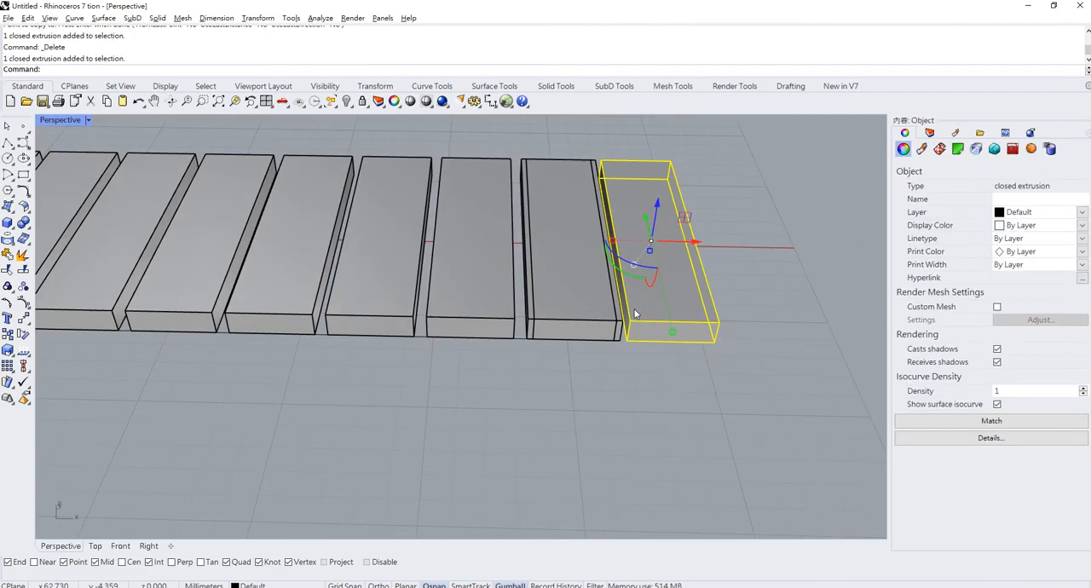
{"action": "key", "text": "Delete"}
- Select the whole row of track boxes together with its guide line and group them
{"action": "scroll", "coordinate": [536, 336], "scroll_direction": "up", "scroll_amount": 3}
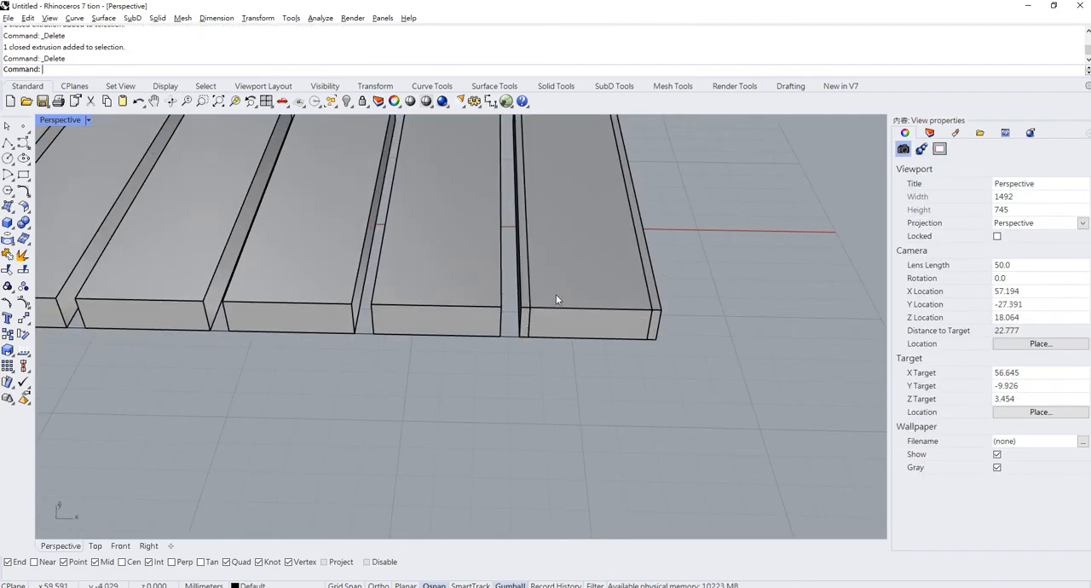
{"action": "left_click", "coordinate": [556, 298]}
{"action": "left_click", "coordinate": [596, 333]}
{"action": "scroll", "coordinate": [630, 337], "scroll_direction": "down", "scroll_amount": 5}
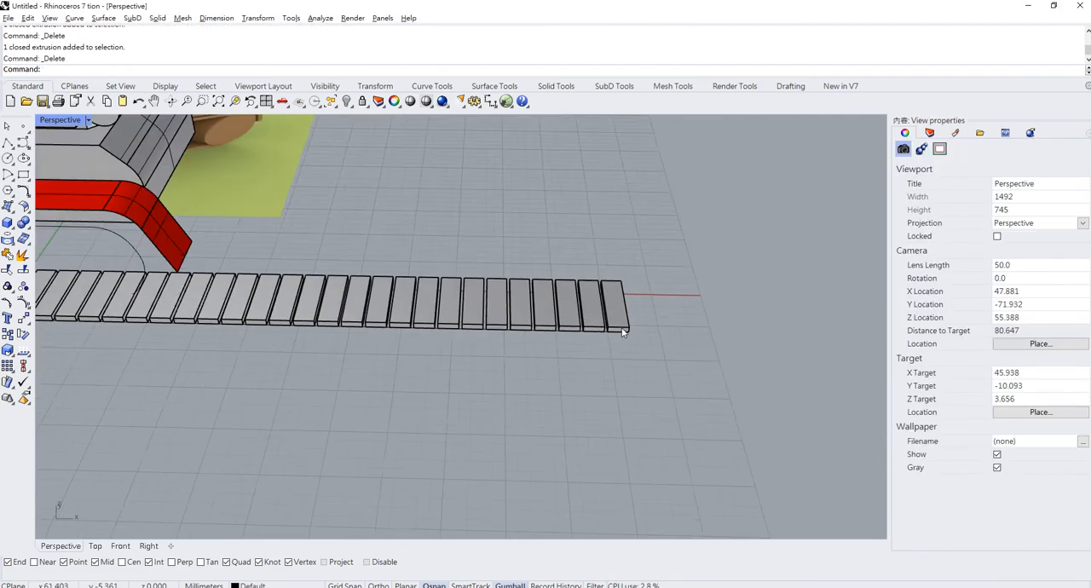
{"action": "scroll", "coordinate": [622, 332], "scroll_direction": "down", "scroll_amount": 4}
{"action": "right_click_drag", "start_coordinate": [520, 295], "coordinate": [539, 320]}
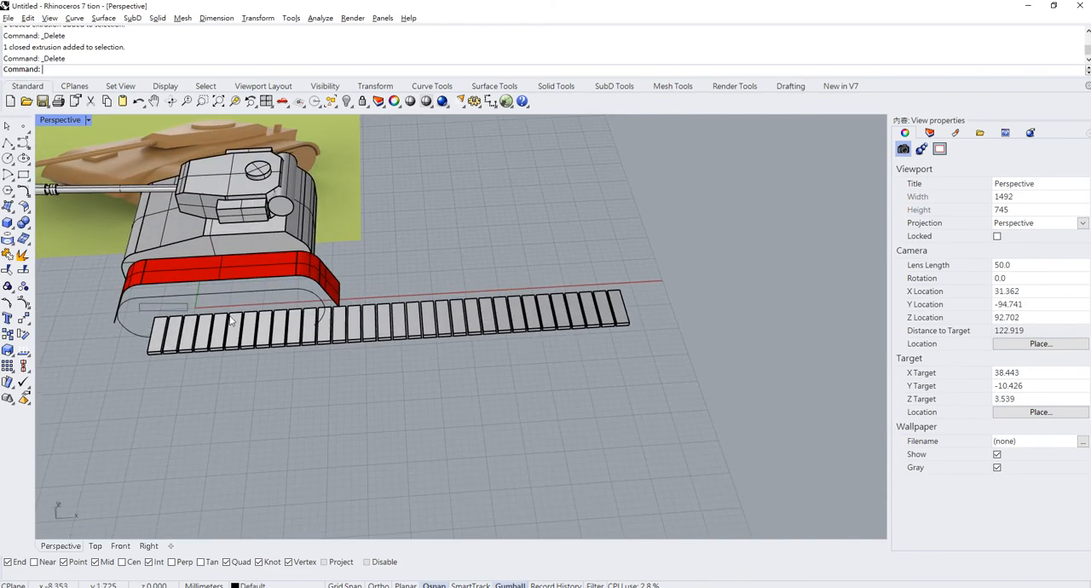
{"action": "right_click_drag", "start_coordinate": [211, 334], "coordinate": [200, 312]}
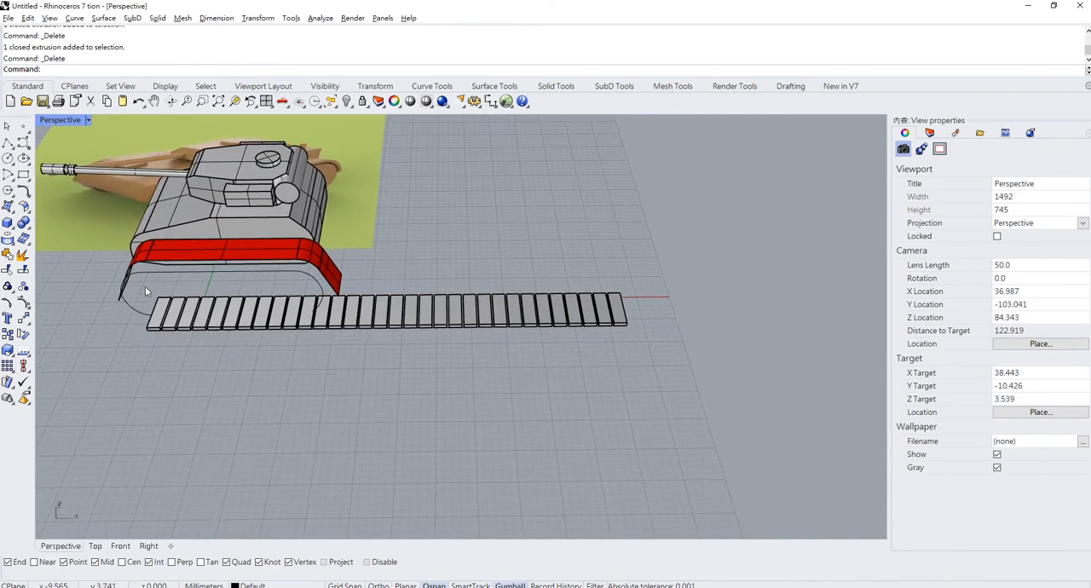
{"action": "left_click_drag", "start_coordinate": [145, 291], "coordinate": [639, 358]}
{"action": "scroll", "coordinate": [596, 326], "scroll_direction": "up", "scroll_amount": 5}
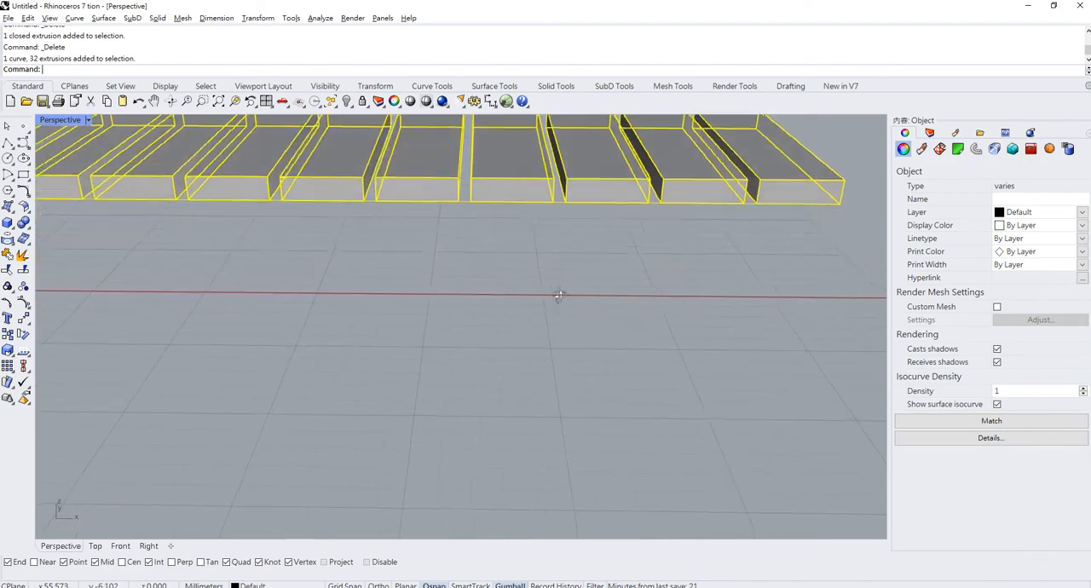
{"action": "right_click_drag", "start_coordinate": [559, 296], "coordinate": [512, 193]}
{"action": "scroll", "coordinate": [535, 305], "scroll_direction": "down", "scroll_amount": 10}
{"action": "scroll", "coordinate": [490, 244], "scroll_direction": "up", "scroll_amount": 6}
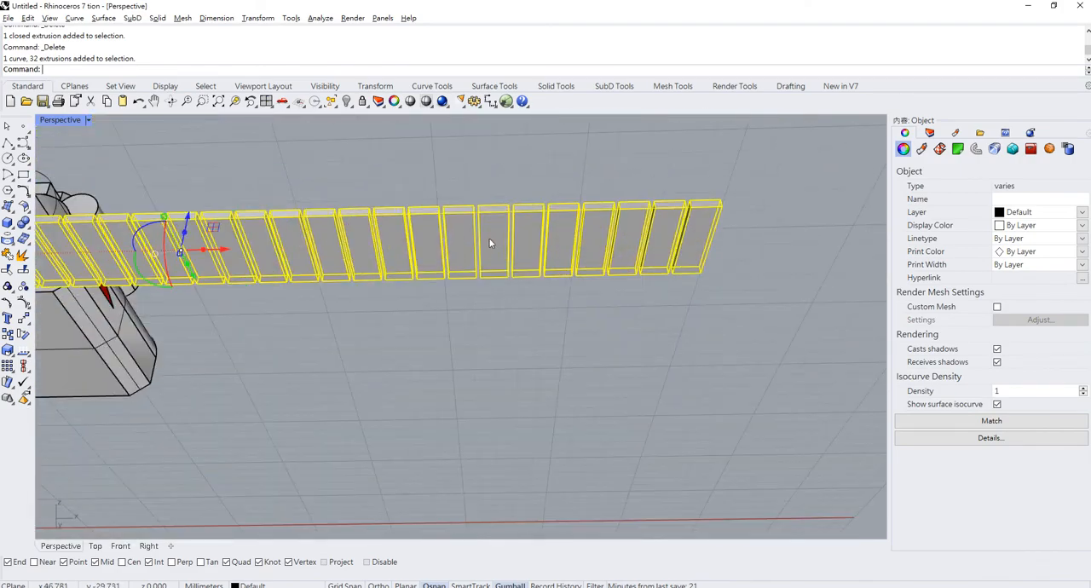
{"action": "scroll", "coordinate": [490, 244], "scroll_direction": "down", "scroll_amount": 8}
{"action": "right_click_drag", "start_coordinate": [490, 246], "coordinate": [457, 343]}
{"action": "scroll", "coordinate": [223, 282], "scroll_direction": "up", "scroll_amount": 6}
{"action": "right_click_drag", "start_coordinate": [223, 277], "coordinate": [341, 150]}
{"action": "right_click_drag", "start_coordinate": [588, 175], "coordinate": [398, 364], "text": "shift"}
{"action": "scroll", "coordinate": [569, 228], "scroll_direction": "down", "scroll_amount": 8}
{"action": "scroll", "coordinate": [526, 343], "scroll_direction": "up", "scroll_amount": 2}
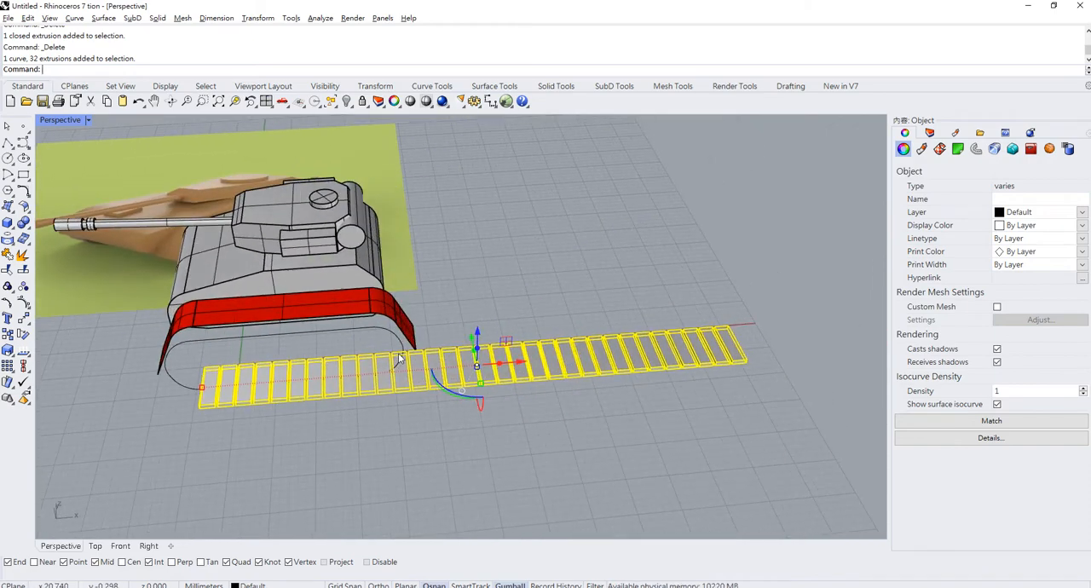
{"action": "key", "text": "ctrl+g"}
{"action": "left_click", "coordinate": [316, 468]}
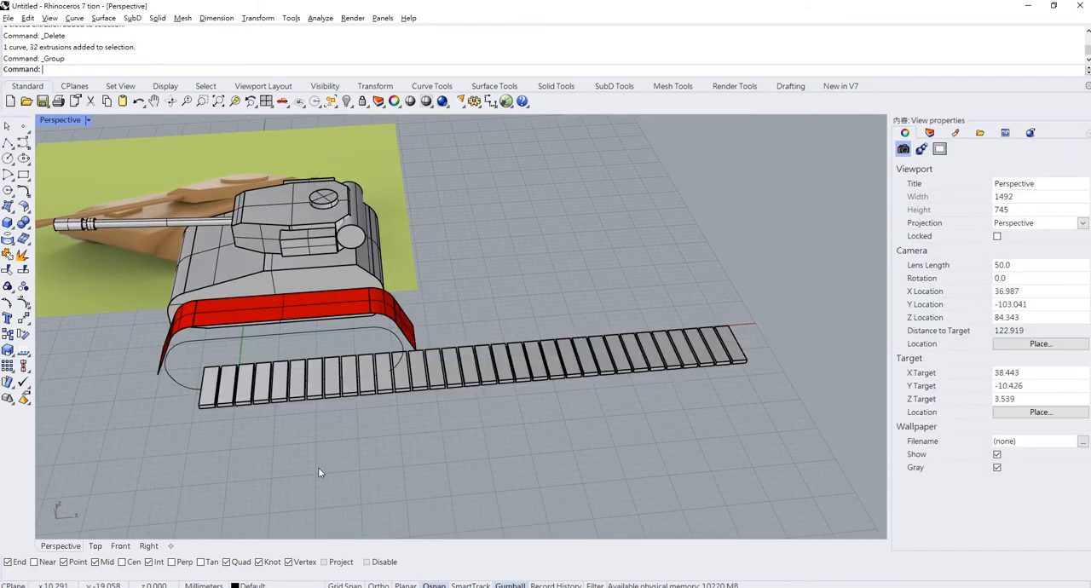
- Draw a straight polyline about 59.7 mm long along the row's lower front edge, from the first box to the last
{"action": "left_click", "coordinate": [8, 144]}
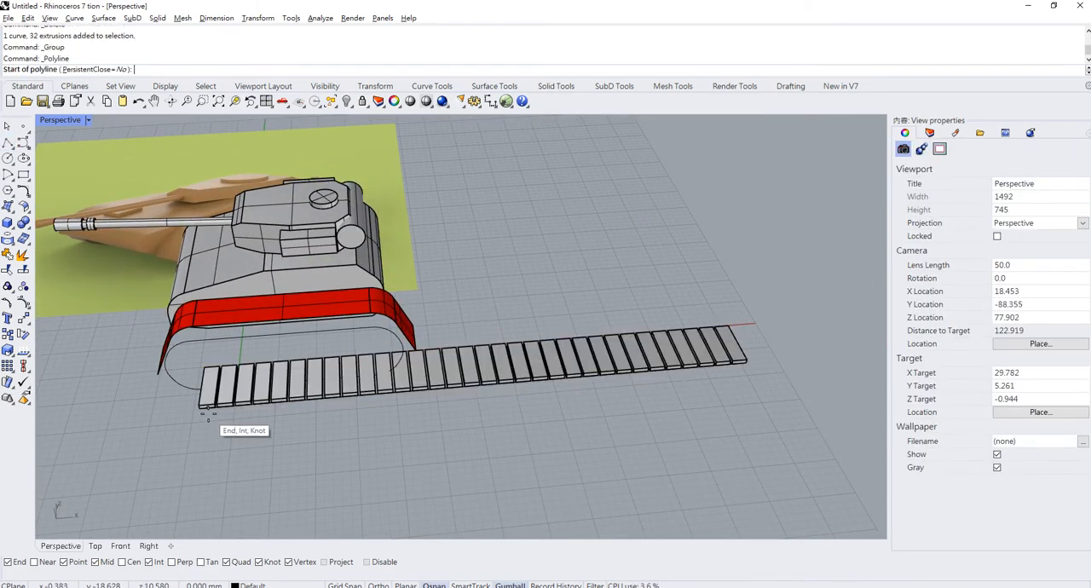
{"action": "left_click", "coordinate": [207, 410]}
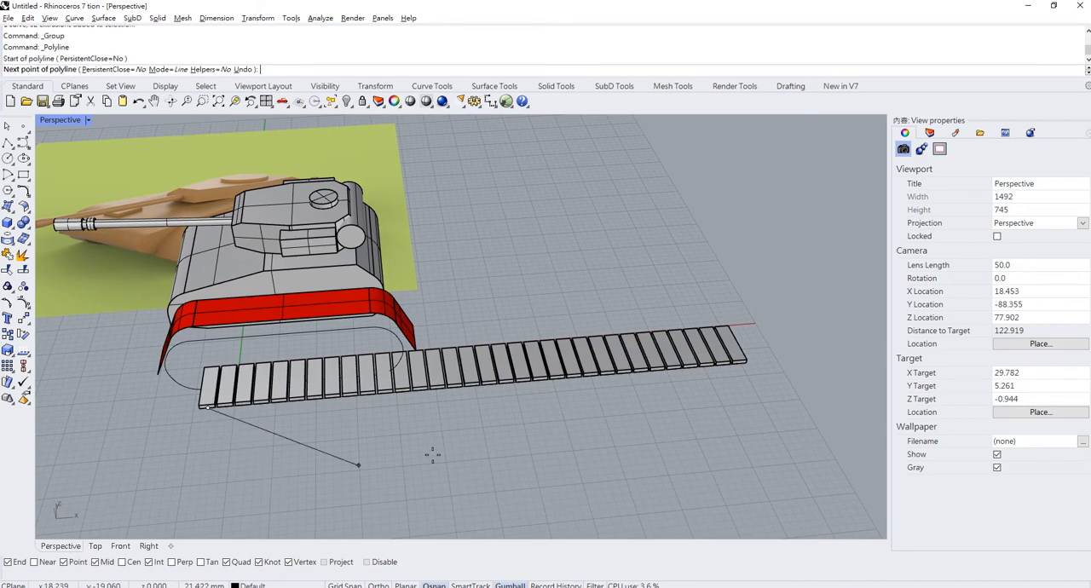
{"action": "left_click", "coordinate": [739, 363]}
{"action": "key", "text": "Return"}
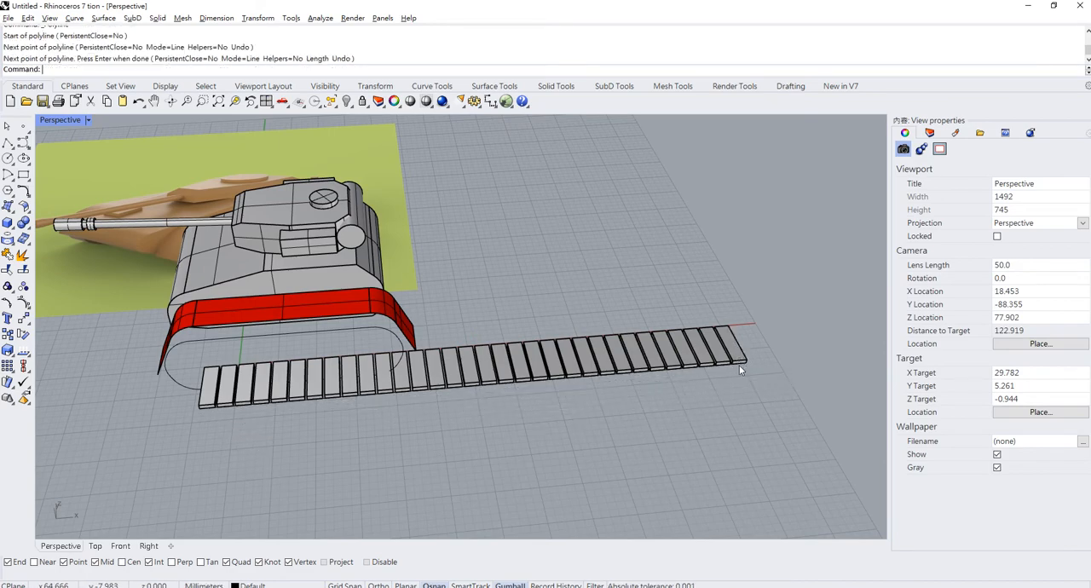
- Move the new line by its starting end to the midpoint of the track outline's straight top
{"action": "left_click", "coordinate": [290, 403]}
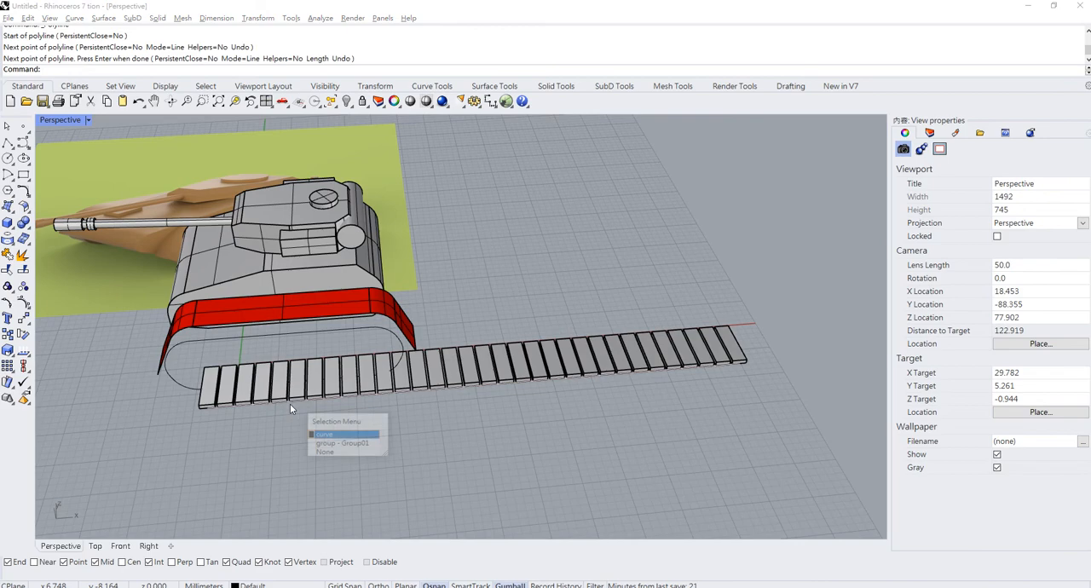
{"action": "left_click", "coordinate": [328, 431]}
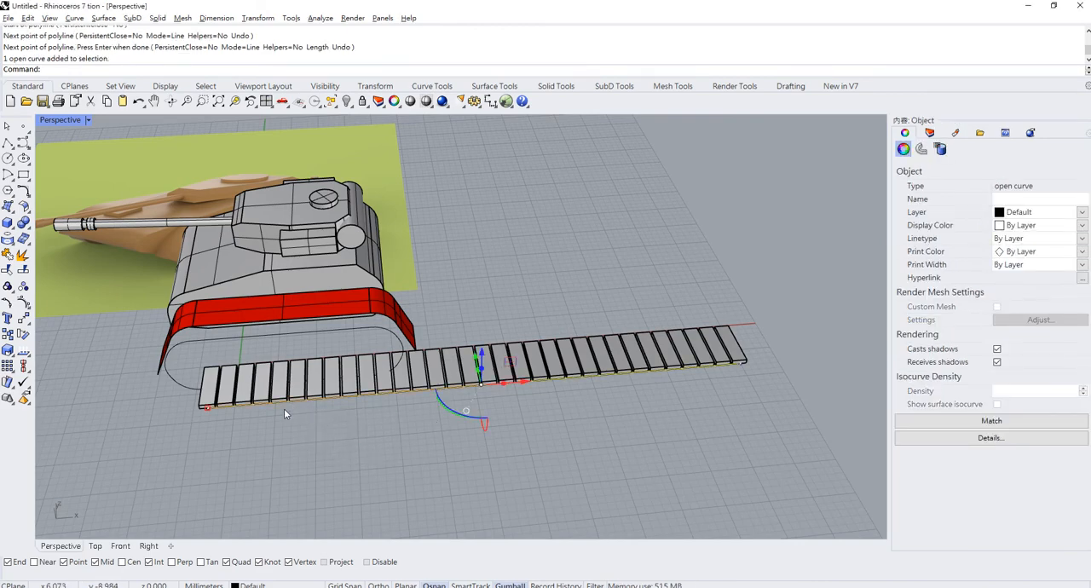
{"action": "right_click_drag", "start_coordinate": [284, 408], "coordinate": [389, 374], "text": "shift"}
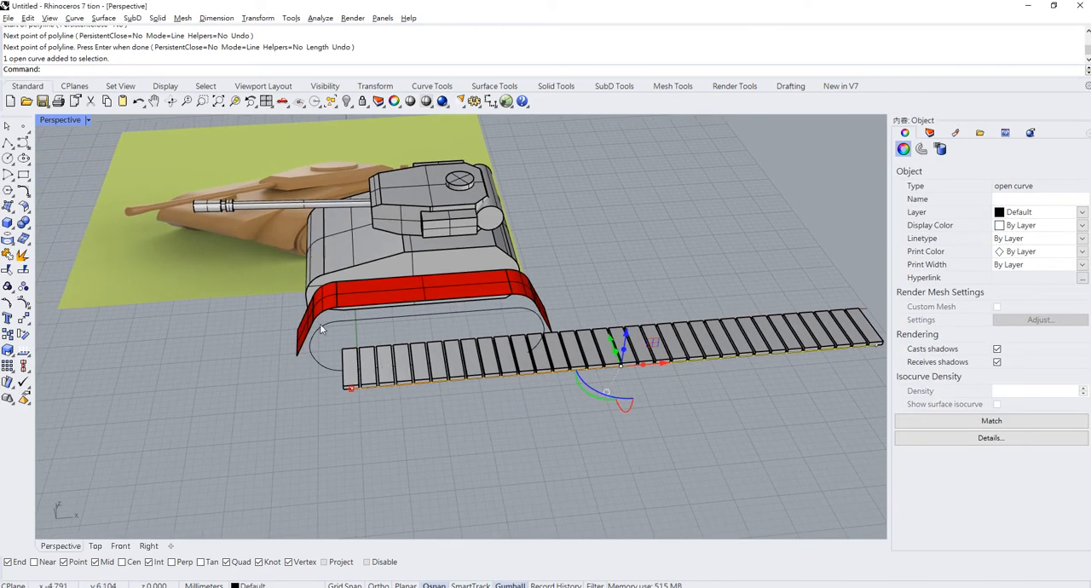
{"action": "scroll", "coordinate": [320, 324], "scroll_direction": "up", "scroll_amount": 5}
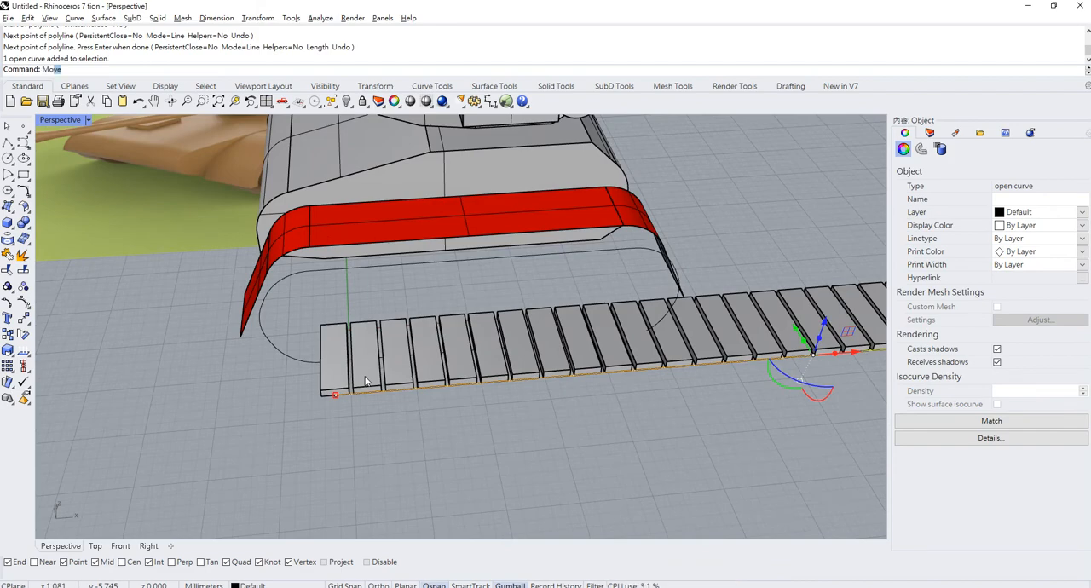
{"action": "key", "text": "Return"}
{"action": "left_click", "coordinate": [335, 394]}
{"action": "scroll", "coordinate": [315, 369], "scroll_direction": "up", "scroll_amount": 3}
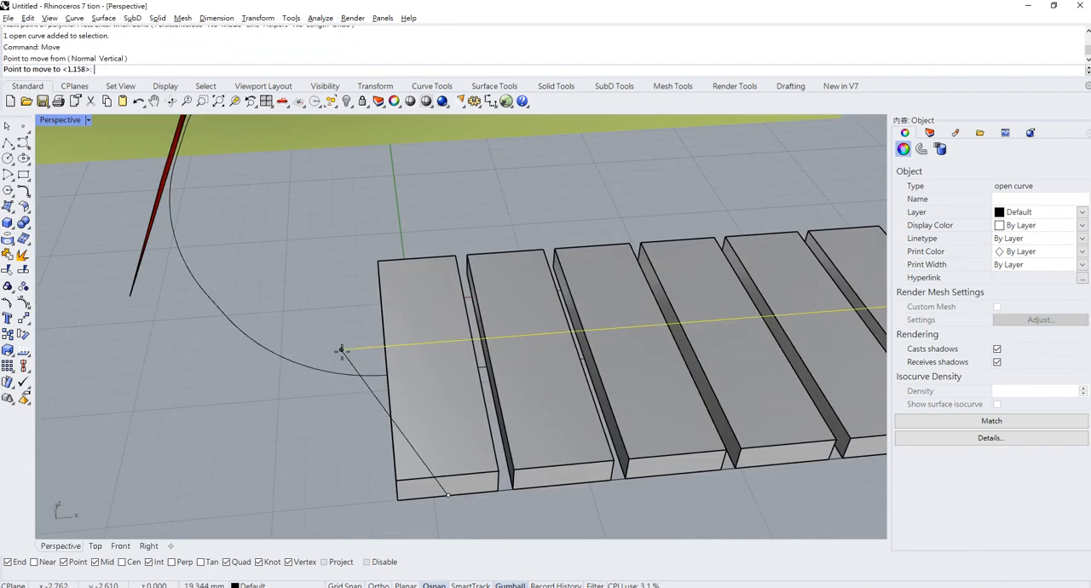
{"action": "scroll", "coordinate": [341, 349], "scroll_direction": "down", "scroll_amount": 5}
{"action": "scroll", "coordinate": [426, 361], "scroll_direction": "up", "scroll_amount": 5}
{"action": "scroll", "coordinate": [548, 343], "scroll_direction": "down", "scroll_amount": 5}
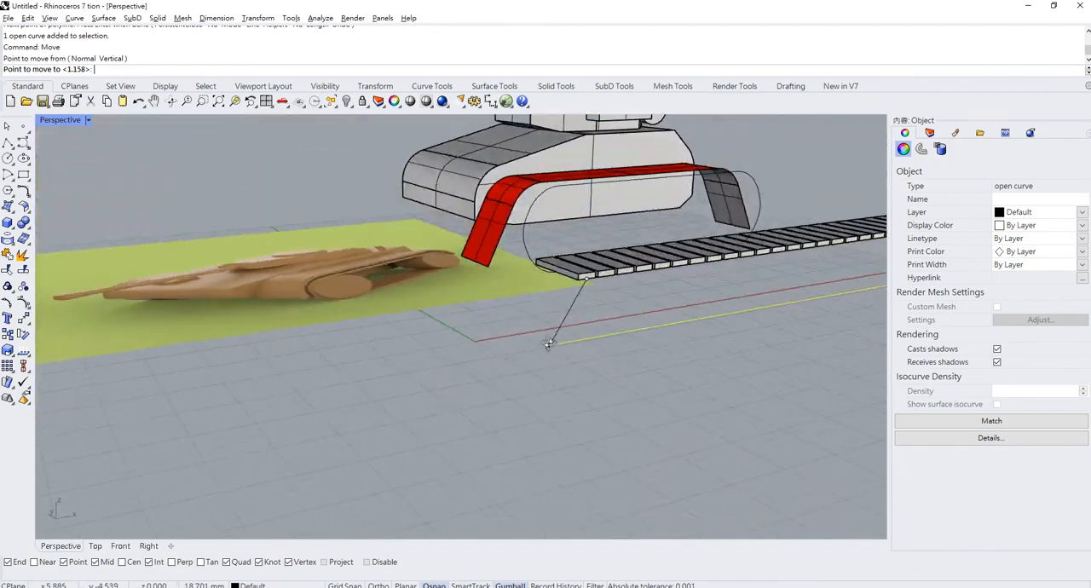
{"action": "right_click_drag", "start_coordinate": [547, 344], "coordinate": [392, 362]}
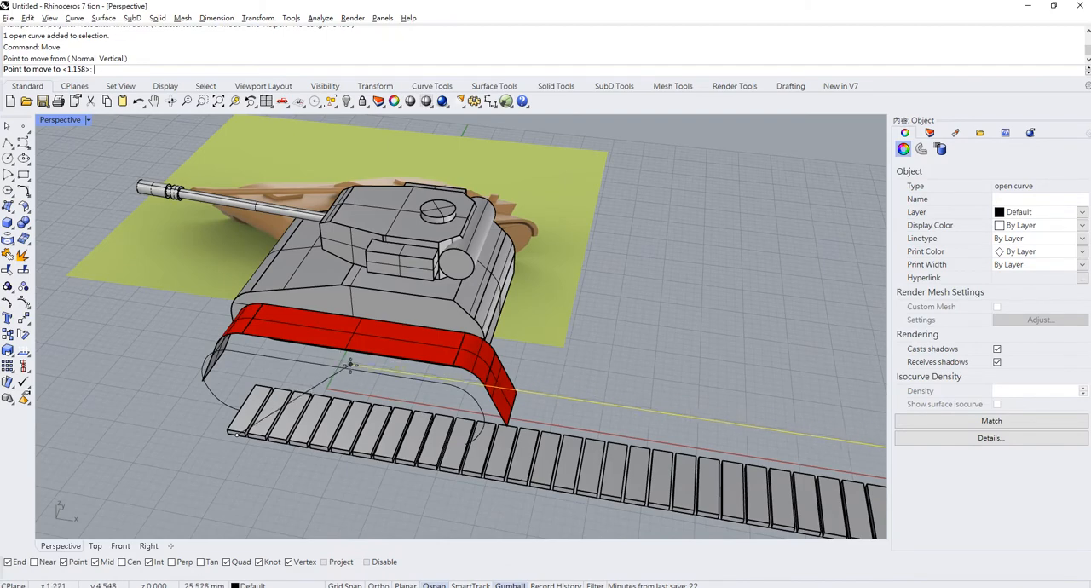
{"action": "left_click", "coordinate": [351, 375]}
{"action": "scroll", "coordinate": [593, 335], "scroll_direction": "down", "scroll_amount": 2}
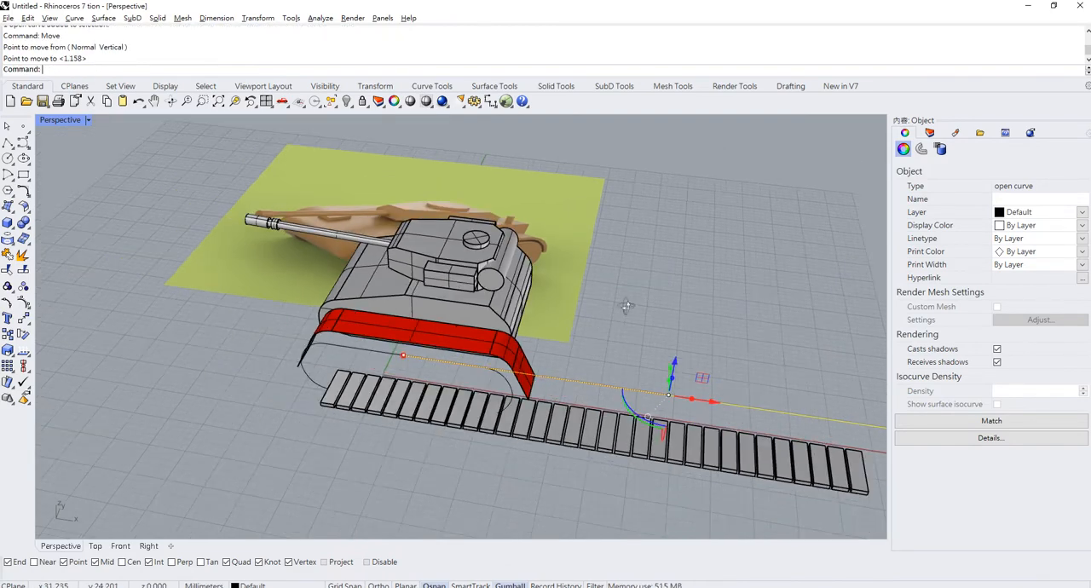
- Move the grouped boxes by the first box's back corner to the start of the line on the track outline's top
{"action": "right_click_drag", "start_coordinate": [626, 306], "coordinate": [670, 266]}
{"action": "left_click", "coordinate": [439, 368]}
{"action": "scroll", "coordinate": [441, 379], "scroll_direction": "up", "scroll_amount": 3}
{"action": "scroll", "coordinate": [423, 381], "scroll_direction": "up", "scroll_amount": 4}
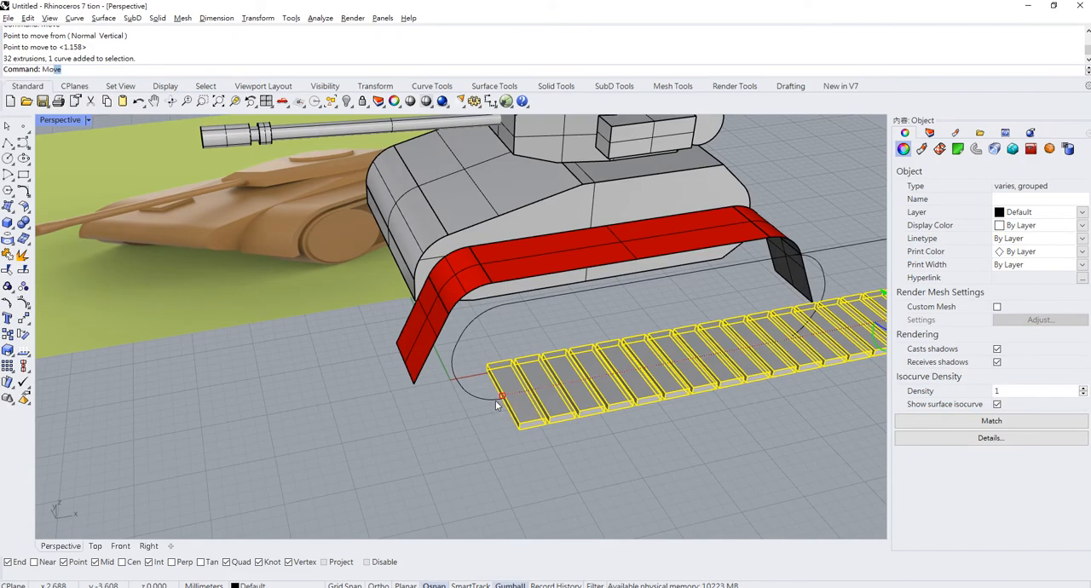
{"action": "key", "text": "Return"}
{"action": "left_click", "coordinate": [485, 370]}
{"action": "right_click_drag", "start_coordinate": [646, 294], "coordinate": [555, 320]}
{"action": "left_click", "coordinate": [479, 318]}
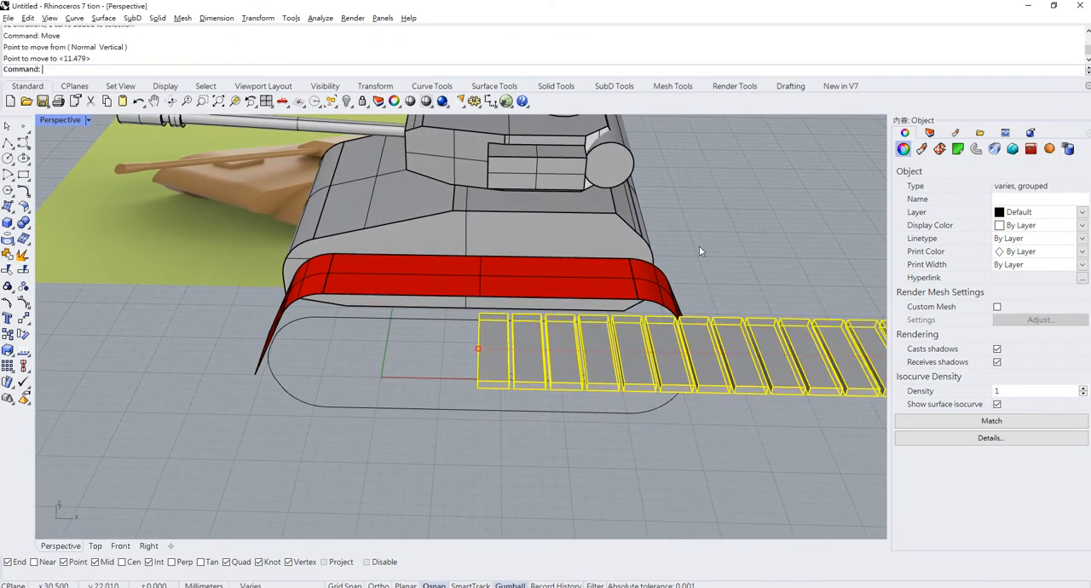
{"action": "left_click", "coordinate": [699, 245]}
- Move the grouped boxes and the separate line together to the front end of the track outline's straight top
{"action": "scroll", "coordinate": [584, 297], "scroll_direction": "down", "scroll_amount": 5}
{"action": "scroll", "coordinate": [596, 300], "scroll_direction": "up", "scroll_amount": 3}
{"action": "right_click_drag", "start_coordinate": [610, 305], "coordinate": [706, 270]}
{"action": "left_click_drag", "start_coordinate": [668, 150], "coordinate": [668, 150]}
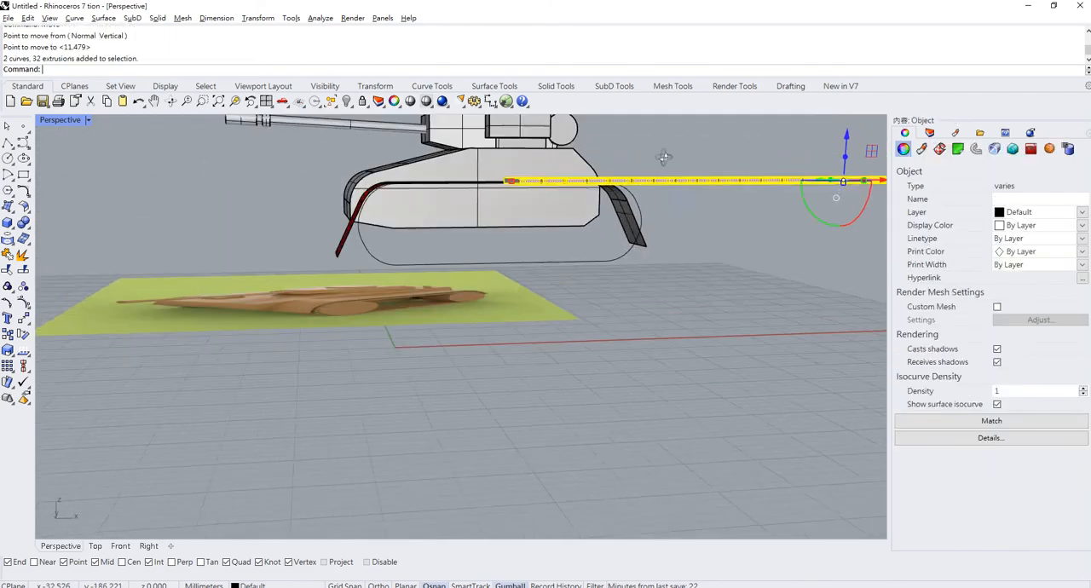
{"action": "right_click_drag", "start_coordinate": [668, 151], "coordinate": [552, 262]}
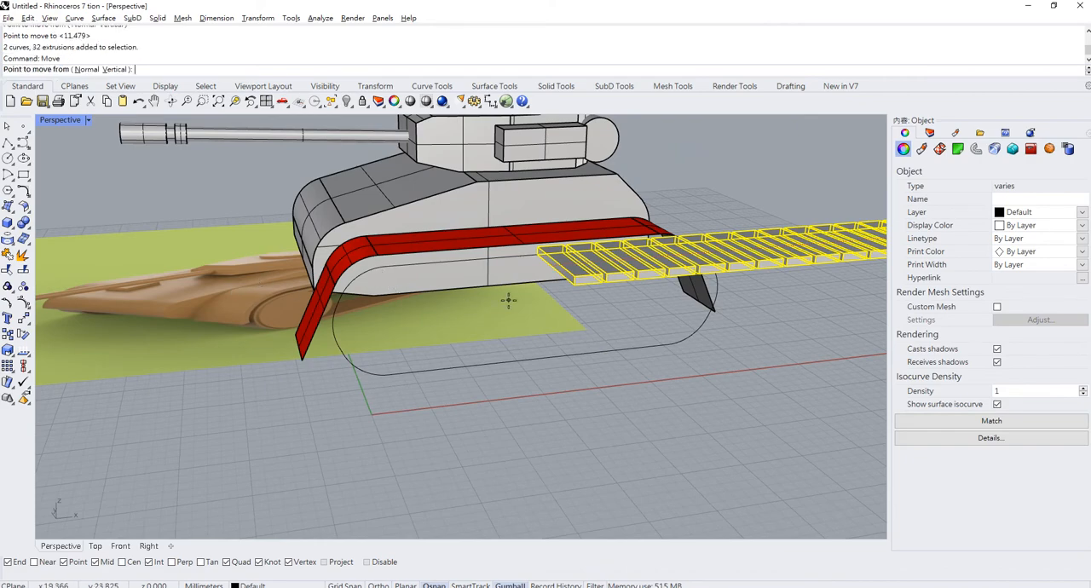
{"action": "left_click", "coordinate": [553, 266]}
{"action": "left_click", "coordinate": [387, 264]}
{"action": "left_click", "coordinate": [483, 437]}
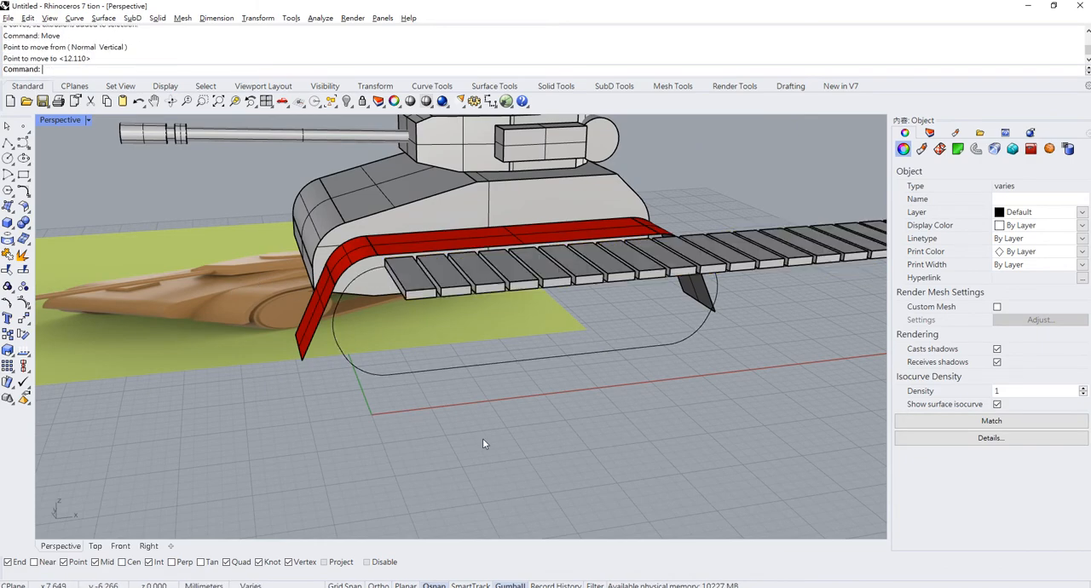
- Start Flow along Curve with the whole group of straight-row track link boxes (Group01) as the objects to flow
{"action": "scroll", "coordinate": [438, 371], "scroll_direction": "down", "scroll_amount": 8}
{"action": "right_click_drag", "start_coordinate": [437, 369], "coordinate": [431, 370]}
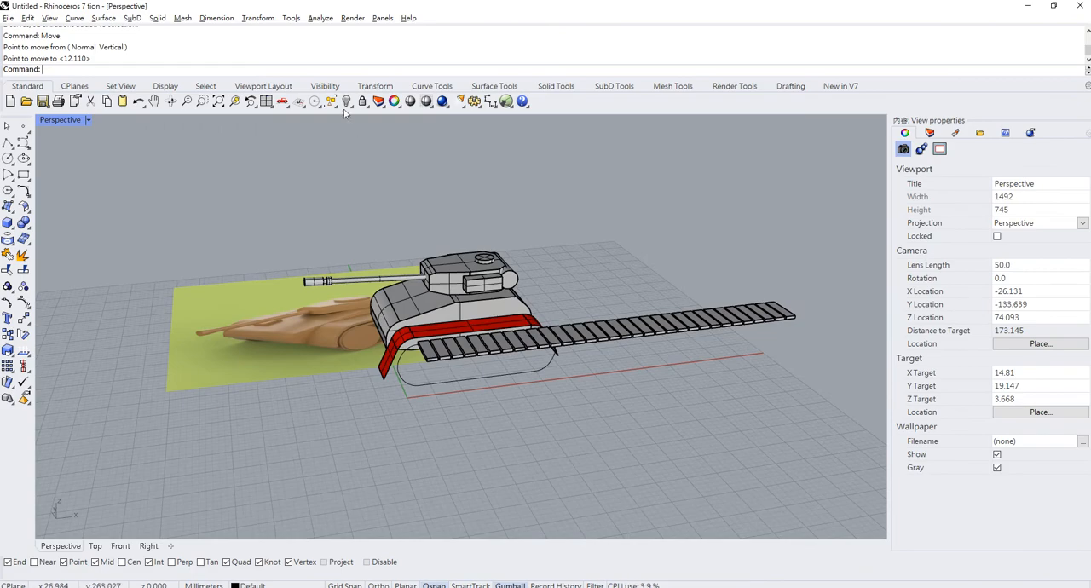
{"action": "left_click", "coordinate": [256, 17]}
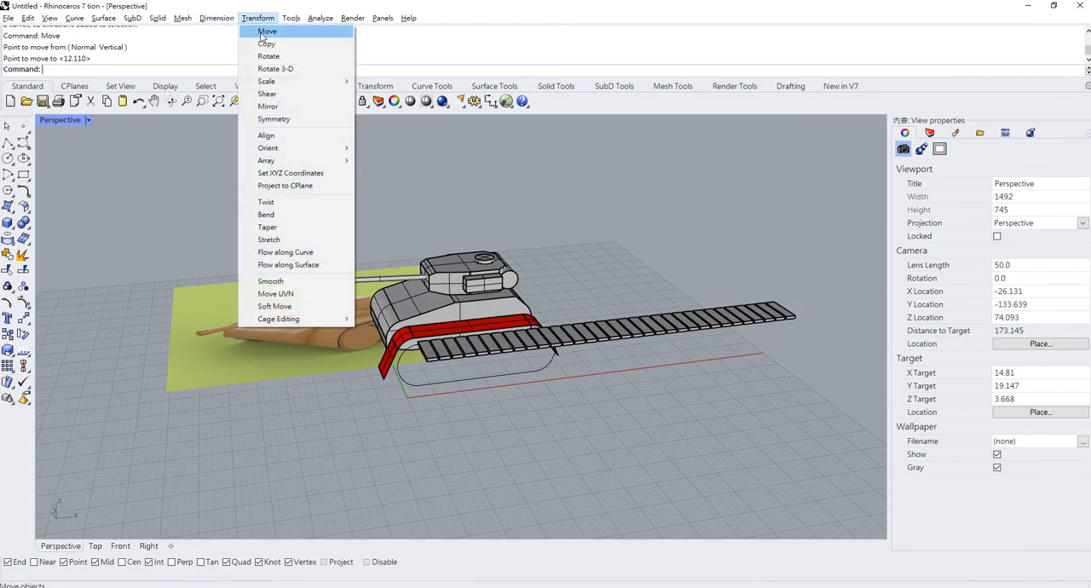
{"action": "left_click", "coordinate": [307, 253]}
{"action": "scroll", "coordinate": [474, 272], "scroll_direction": "up", "scroll_amount": 3}
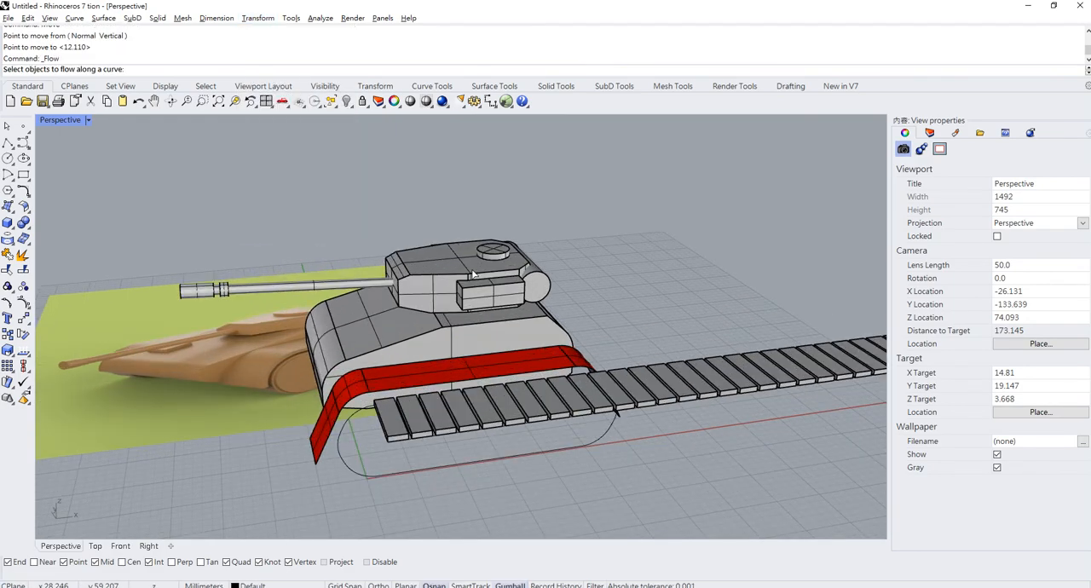
{"action": "left_click", "coordinate": [416, 410]}
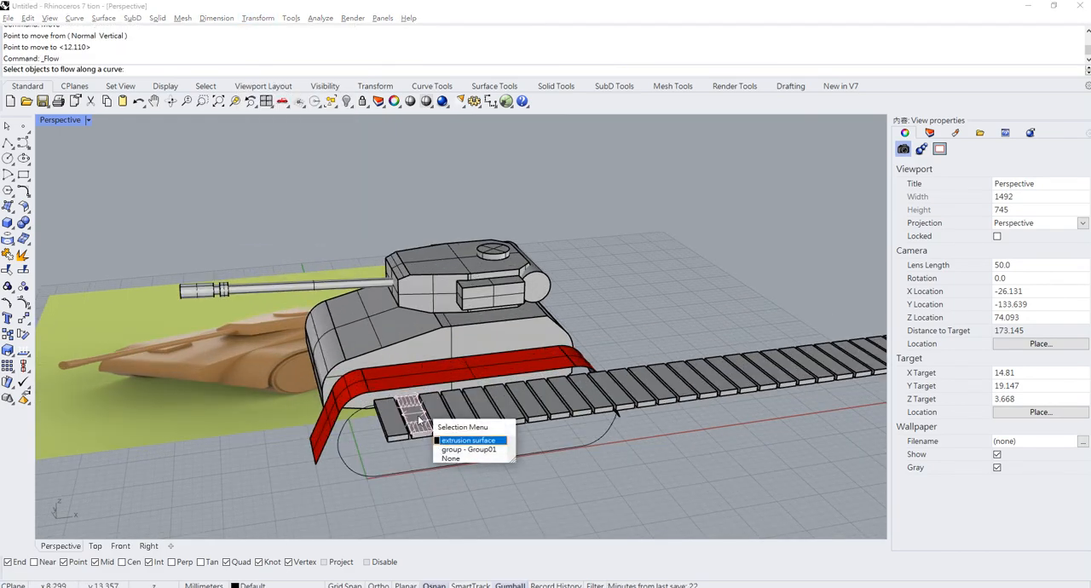
{"action": "left_click", "coordinate": [466, 449]}
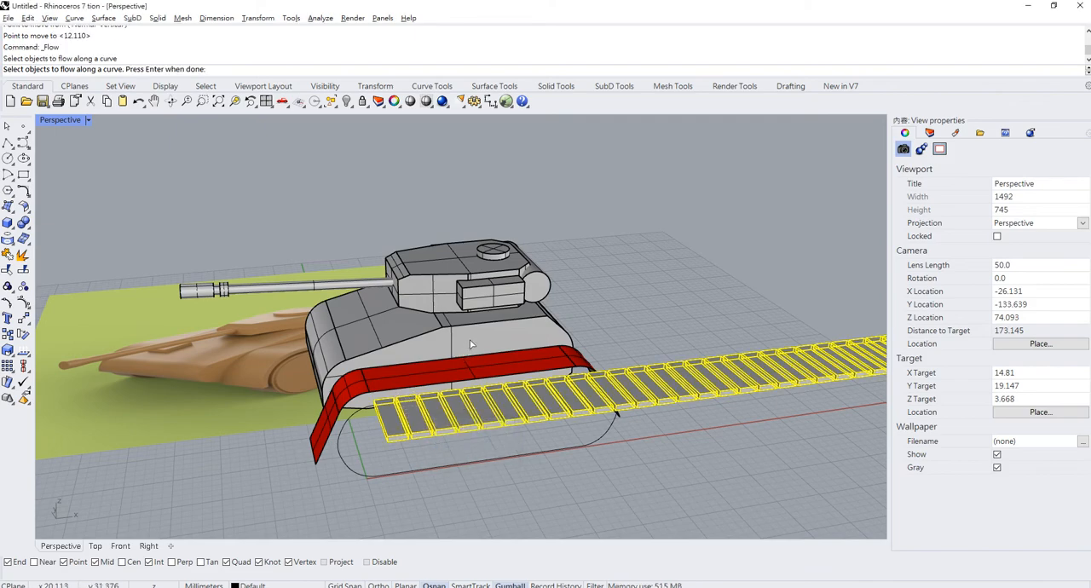
{"action": "key", "text": "Return"}
- Flow the boxes from the straight line beneath the row onto the closed track outline, matching both curves at their front ends
{"action": "scroll", "coordinate": [402, 407], "scroll_direction": "up", "scroll_amount": 5}
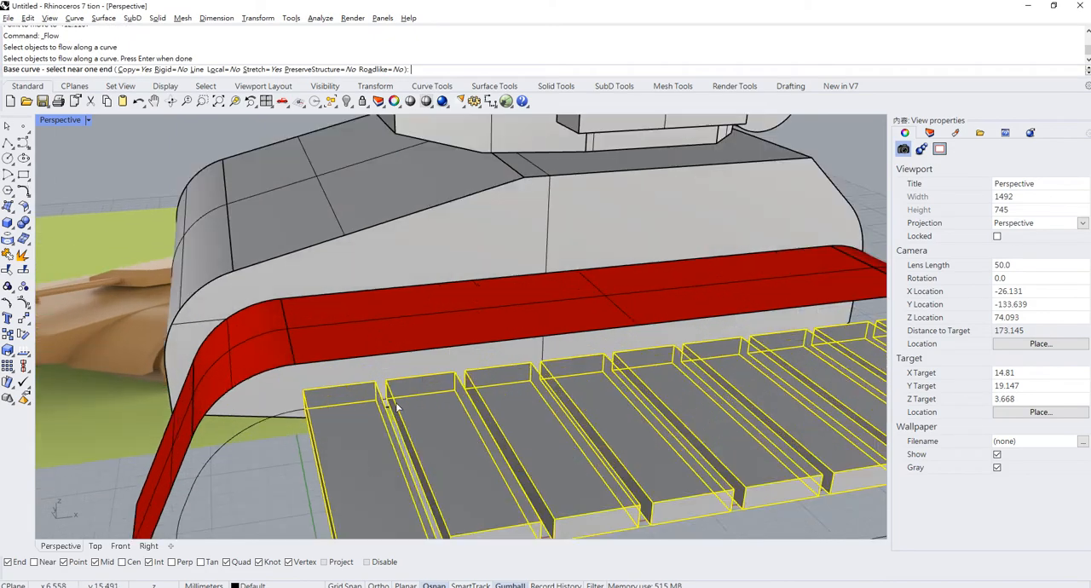
{"action": "scroll", "coordinate": [402, 407], "scroll_direction": "down", "scroll_amount": 7}
{"action": "scroll", "coordinate": [509, 383], "scroll_direction": "up", "scroll_amount": 10}
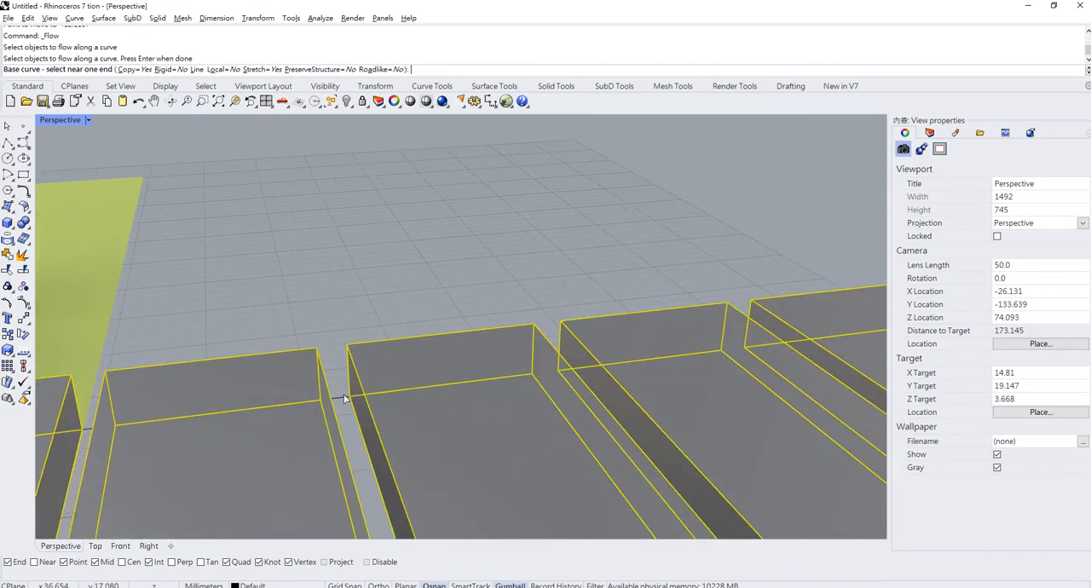
{"action": "scroll", "coordinate": [390, 389], "scroll_direction": "down", "scroll_amount": 8}
{"action": "scroll", "coordinate": [421, 406], "scroll_direction": "up", "scroll_amount": 10}
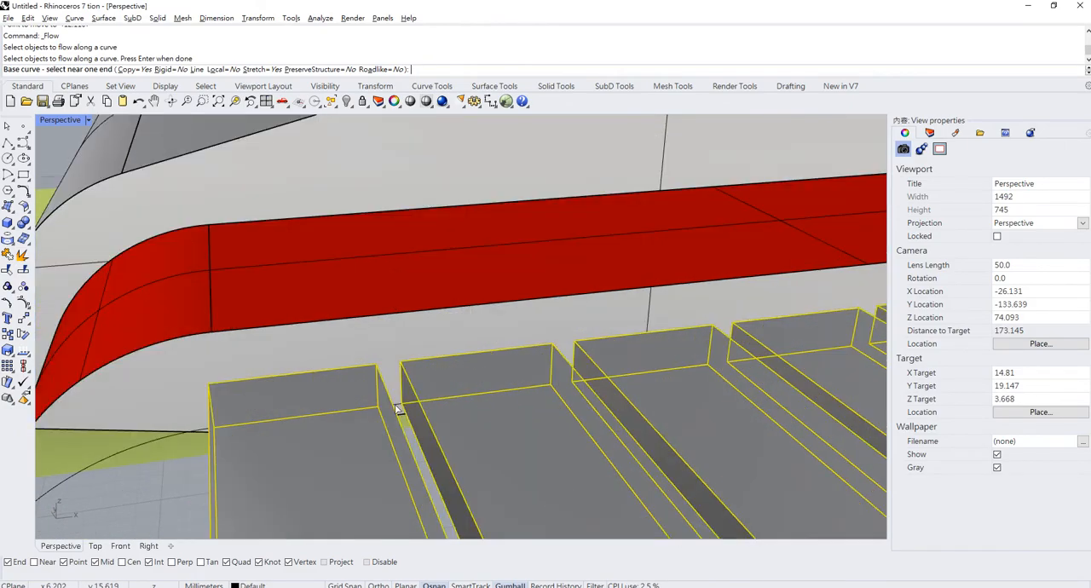
{"action": "left_click", "coordinate": [396, 409]}
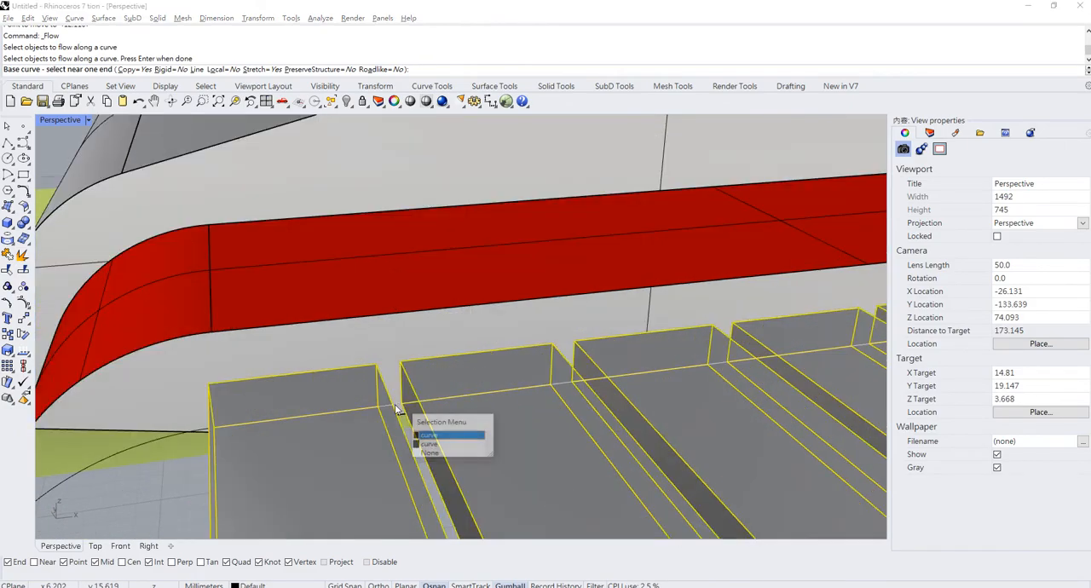
{"action": "left_click", "coordinate": [427, 437]}
{"action": "scroll", "coordinate": [432, 356], "scroll_direction": "down", "scroll_amount": 8}
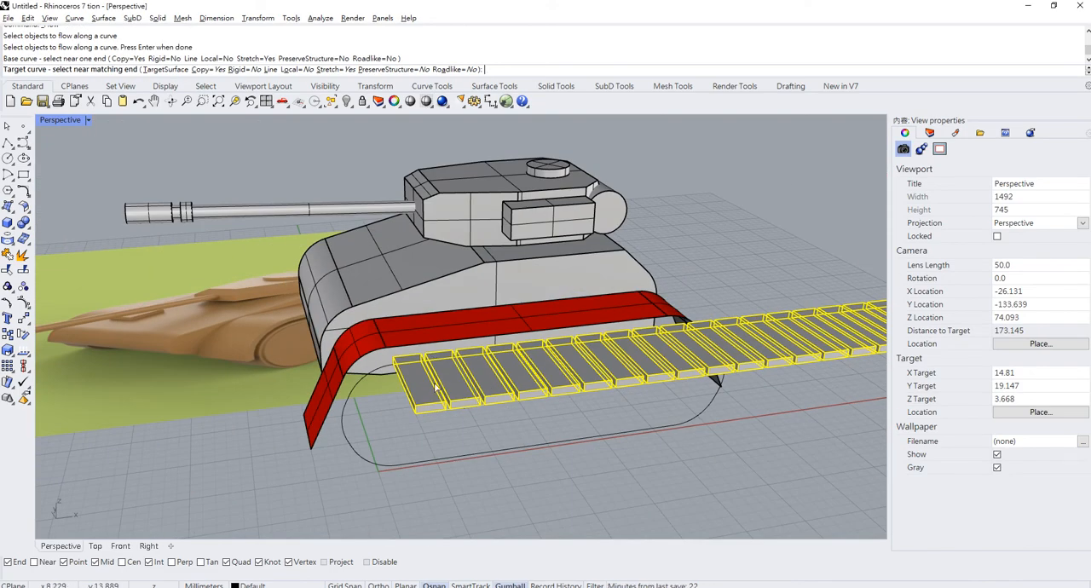
{"action": "scroll", "coordinate": [426, 379], "scroll_direction": "up", "scroll_amount": 2}
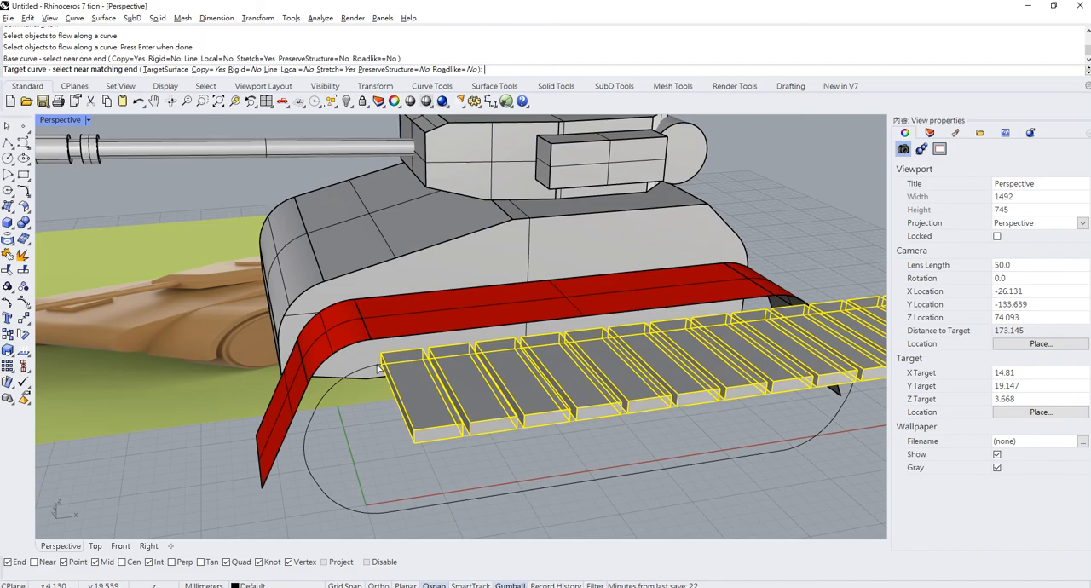
{"action": "left_click", "coordinate": [379, 368]}
{"action": "scroll", "coordinate": [378, 368], "scroll_direction": "down", "scroll_amount": 4}
- Delete the original straight row of grouped boxes, keeping the flowed track
{"action": "right_click_drag", "start_coordinate": [378, 368], "coordinate": [279, 351]}
{"action": "scroll", "coordinate": [439, 271], "scroll_direction": "up", "scroll_amount": 6}
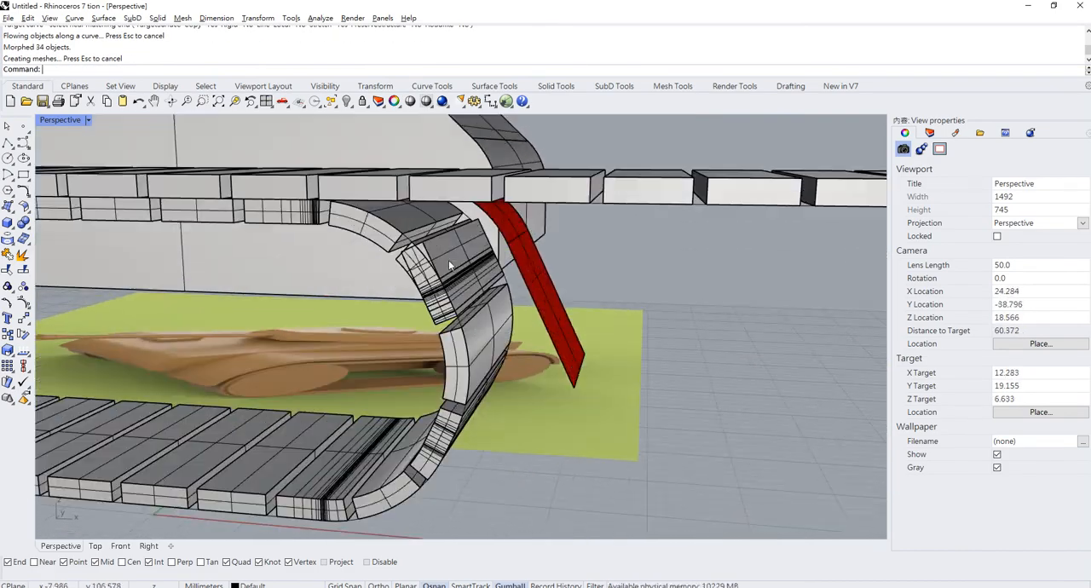
{"action": "left_click", "coordinate": [444, 253]}
{"action": "scroll", "coordinate": [451, 323], "scroll_direction": "down", "scroll_amount": 6}
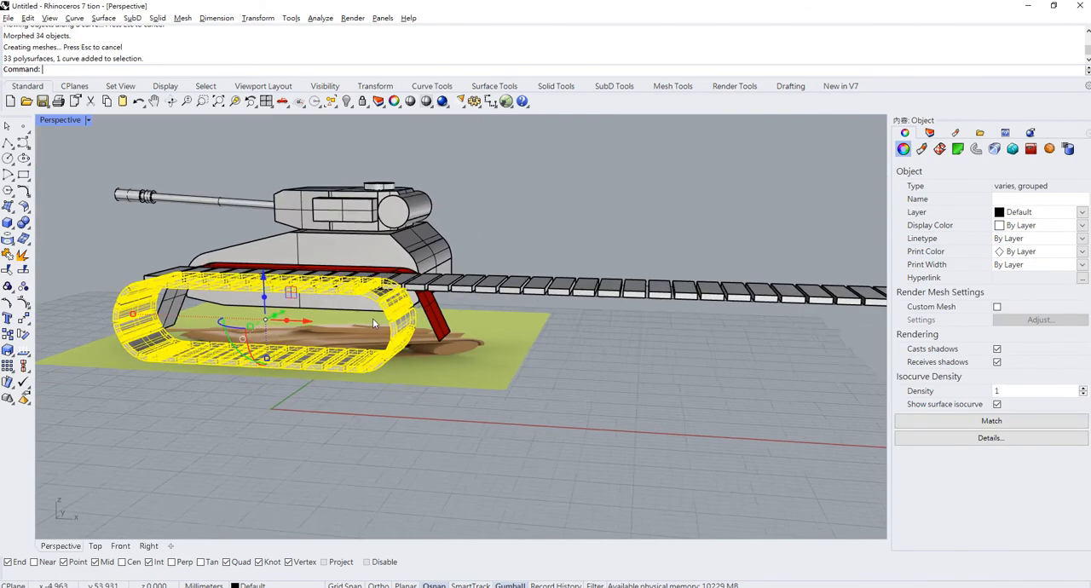
{"action": "right_click_drag", "start_coordinate": [373, 318], "coordinate": [502, 300]}
{"action": "left_click", "coordinate": [530, 315]}
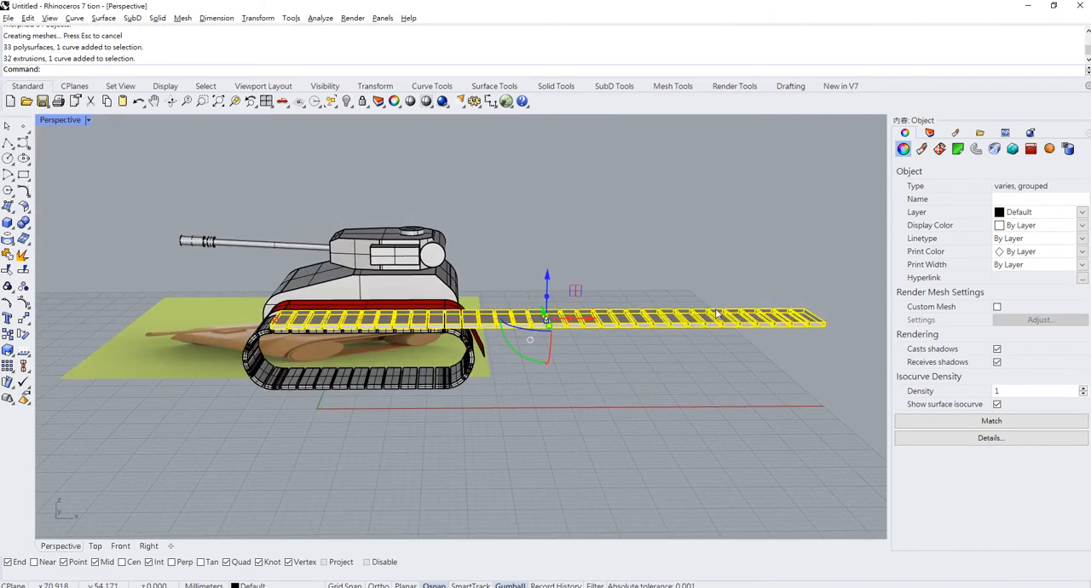
{"action": "key", "text": "Delete"}
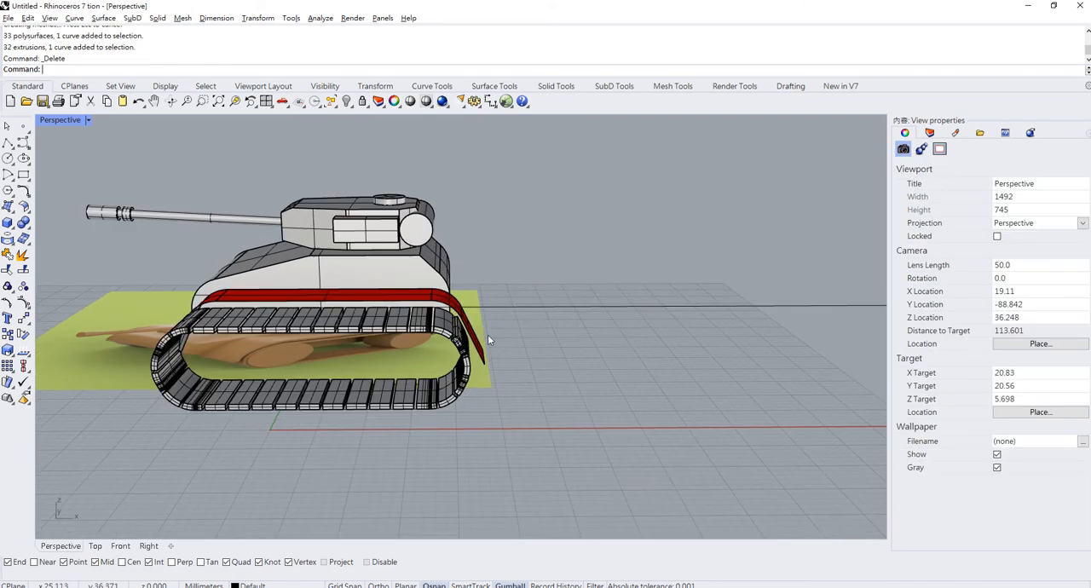
- Ungroup the flowed track and delete the overlapping link on its upper rear curve
{"action": "scroll", "coordinate": [488, 333], "scroll_direction": "up", "scroll_amount": 5}
{"action": "left_click", "coordinate": [449, 348]}
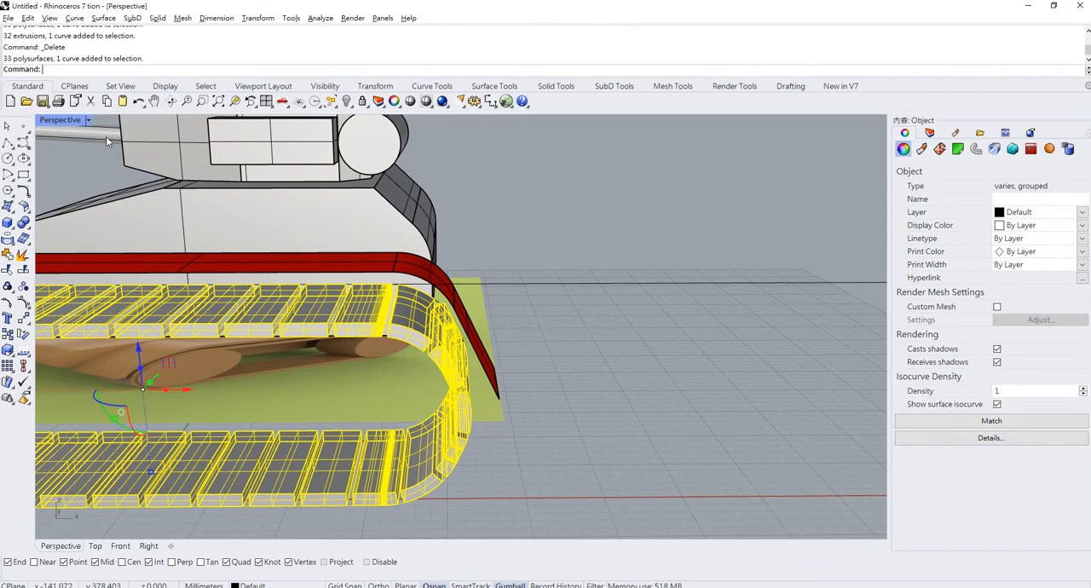
{"action": "key", "text": "ctrl+shift+g"}
{"action": "left_click", "coordinate": [587, 329]}
{"action": "left_click", "coordinate": [452, 335]}
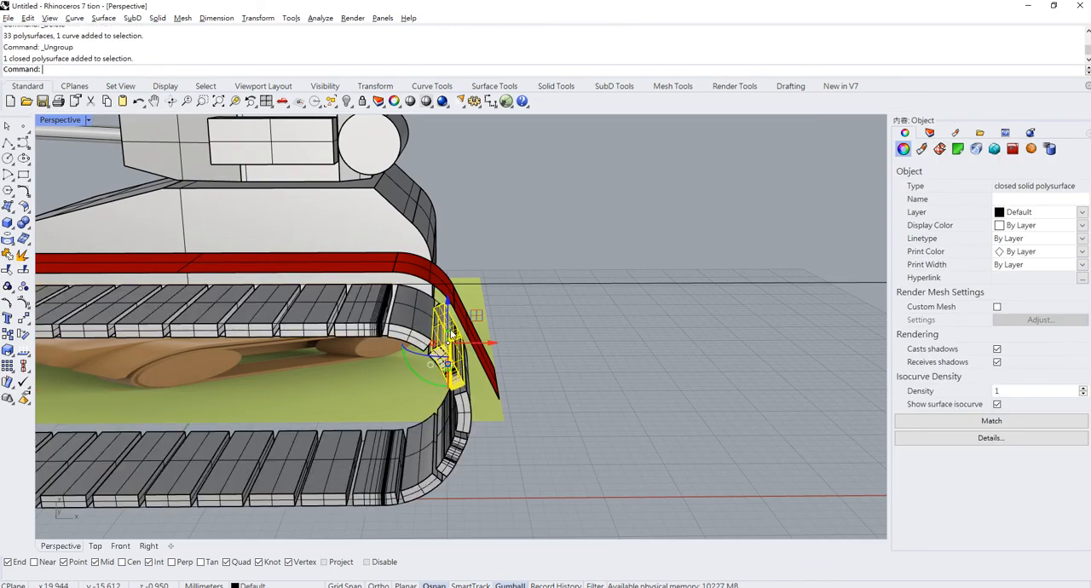
{"action": "key", "text": "Delete"}
- Group all the remaining track links together with the track outline curves
{"action": "scroll", "coordinate": [471, 429], "scroll_direction": "down", "scroll_amount": 6}
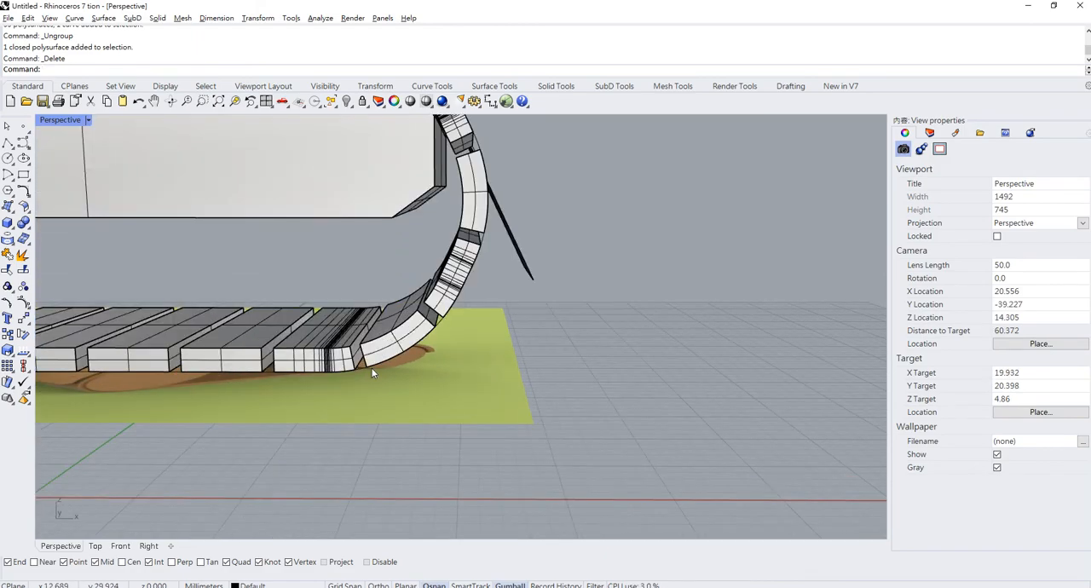
{"action": "scroll", "coordinate": [585, 347], "scroll_direction": "down", "scroll_amount": 4}
{"action": "right_click_drag", "start_coordinate": [585, 347], "coordinate": [584, 395]}
{"action": "scroll", "coordinate": [487, 407], "scroll_direction": "up", "scroll_amount": 6}
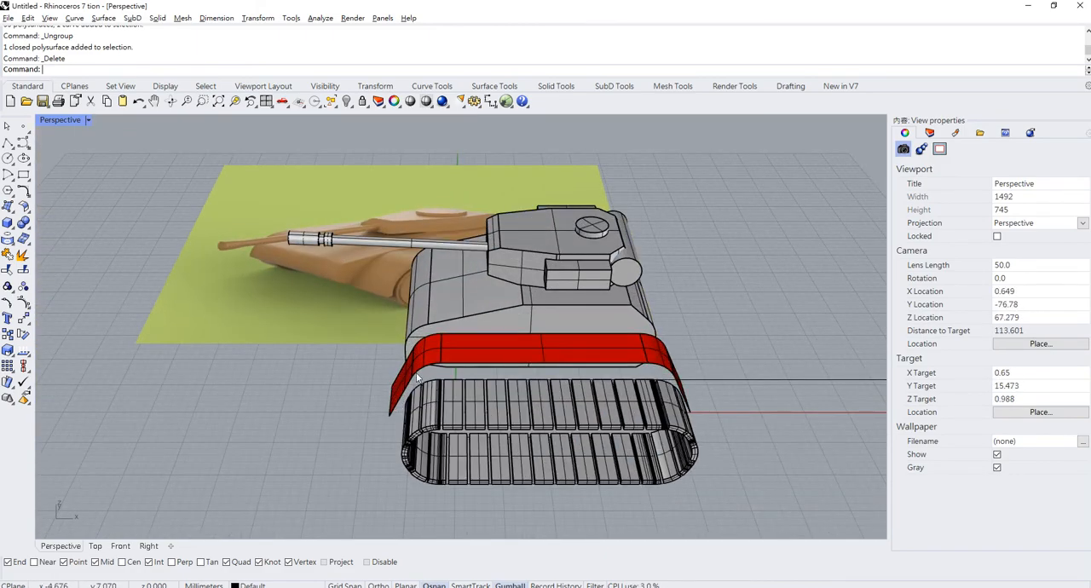
{"action": "right_click_drag", "start_coordinate": [417, 374], "coordinate": [298, 371]}
{"action": "left_click_drag", "start_coordinate": [294, 371], "coordinate": [686, 464]}
{"action": "key", "text": "ctrl+g"}
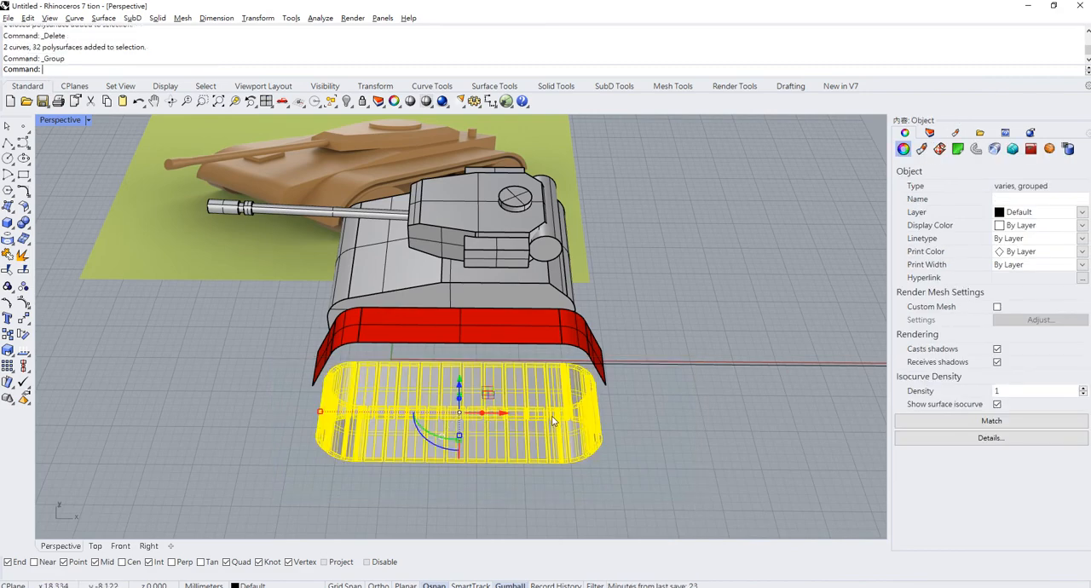
- Turn off the surface isocurve display for the grouped track
{"action": "left_click", "coordinate": [997, 404]}
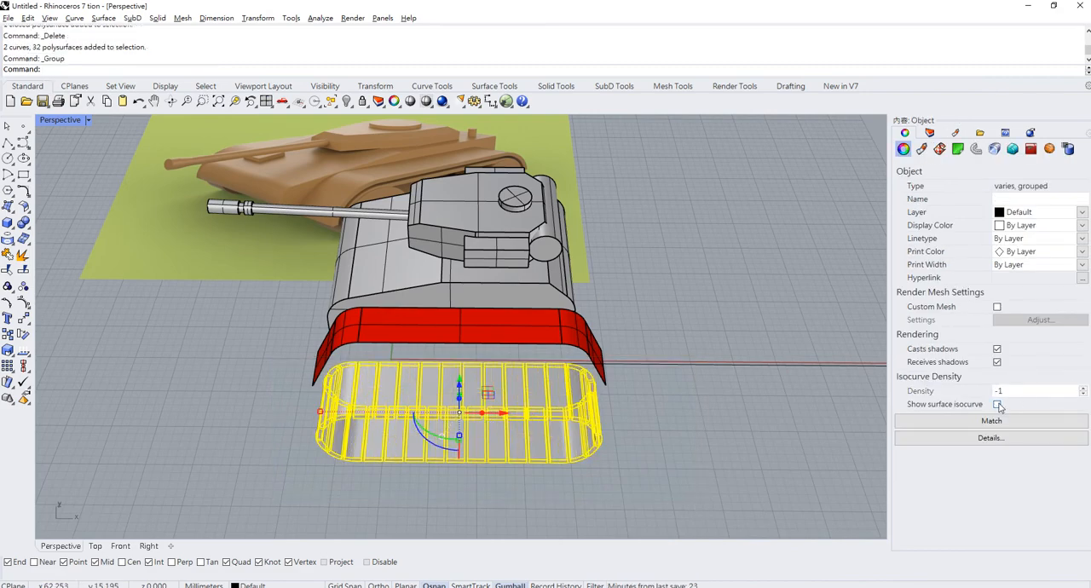
{"action": "left_click", "coordinate": [643, 390]}
{"action": "right_click_drag", "start_coordinate": [639, 389], "coordinate": [601, 343]}
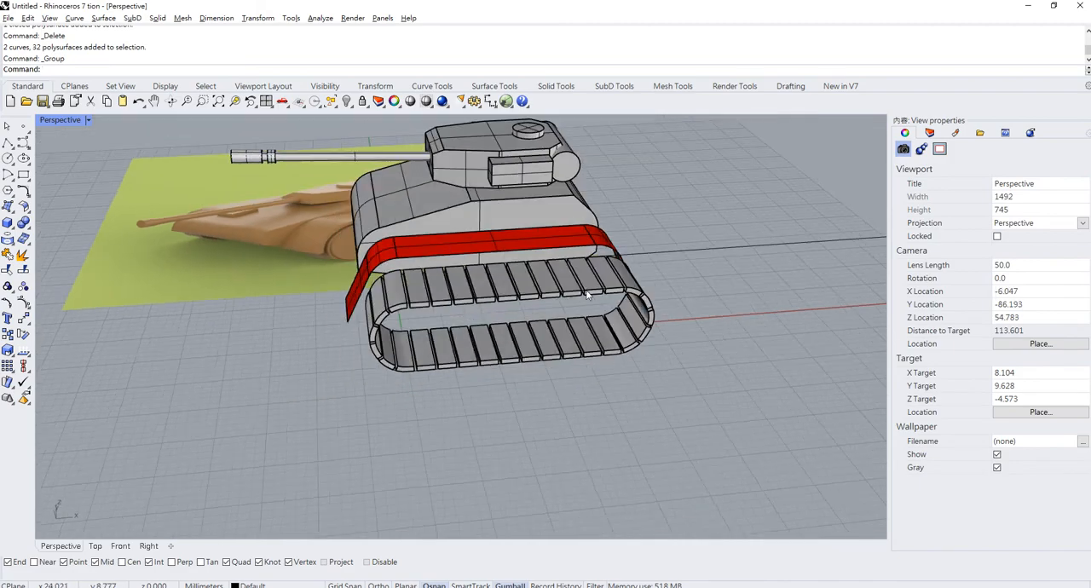
- Move the track group about 6 mm toward the hull so it sits under the red fender, and lower it slightly
{"action": "left_click", "coordinate": [586, 292]}
{"action": "right_click_drag", "start_coordinate": [587, 294], "coordinate": [635, 334]}
{"action": "left_click_drag", "start_coordinate": [580, 334], "coordinate": [545, 297]}
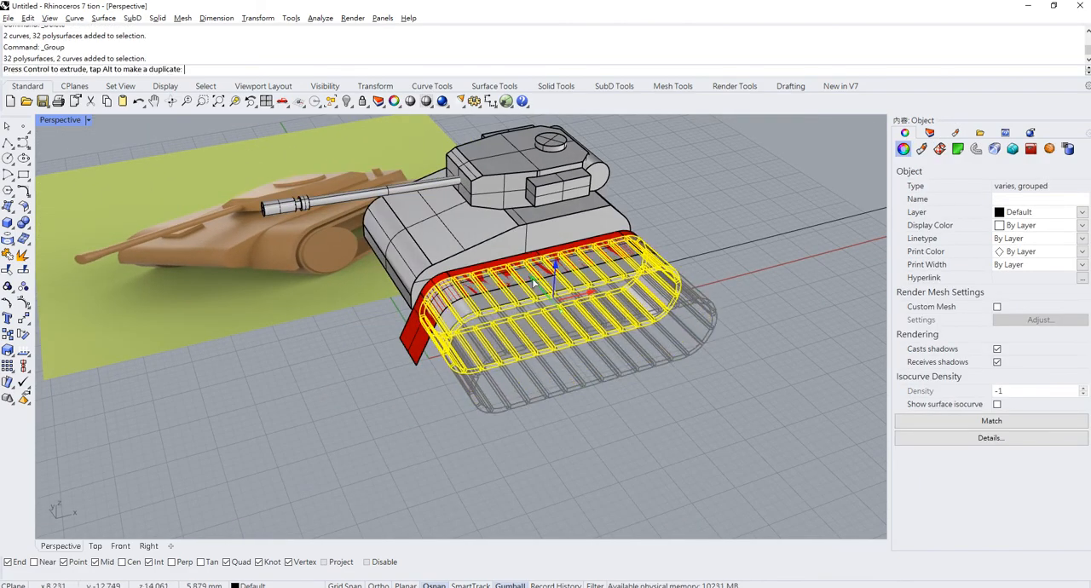
{"action": "left_click", "coordinate": [720, 301]}
{"action": "right_click_drag", "start_coordinate": [720, 300], "coordinate": [651, 228]}
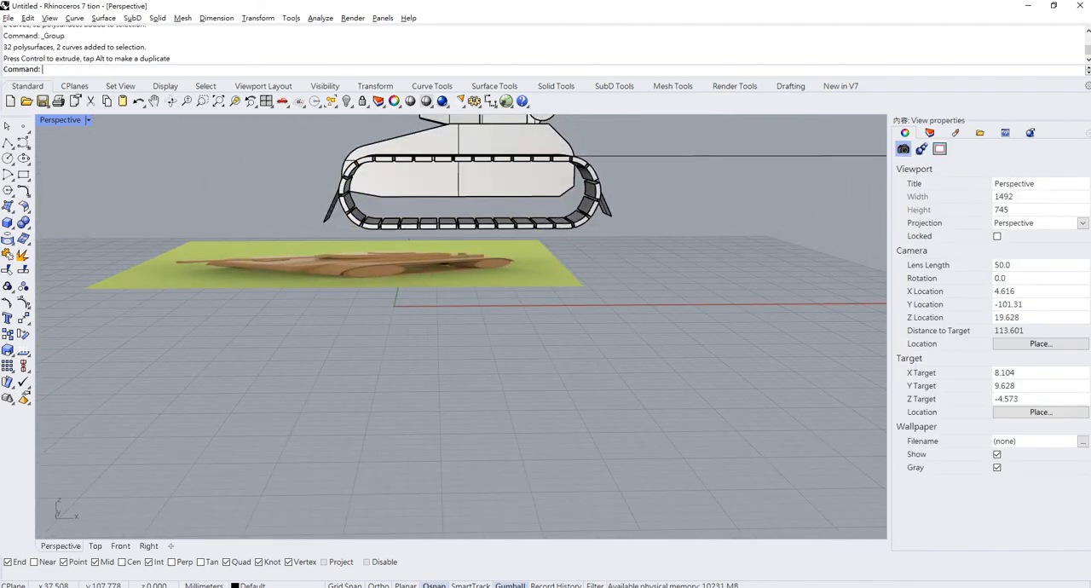
{"action": "left_click", "coordinate": [559, 218]}
{"action": "left_click_drag", "start_coordinate": [472, 145], "coordinate": [472, 153]}
- Stretch the red fender slightly along the tank's length so its ends clear the track
{"action": "scroll", "coordinate": [649, 165], "scroll_direction": "up", "scroll_amount": 5}
{"action": "right_click_drag", "start_coordinate": [649, 166], "coordinate": [603, 174]}
{"action": "left_click", "coordinate": [490, 189]}
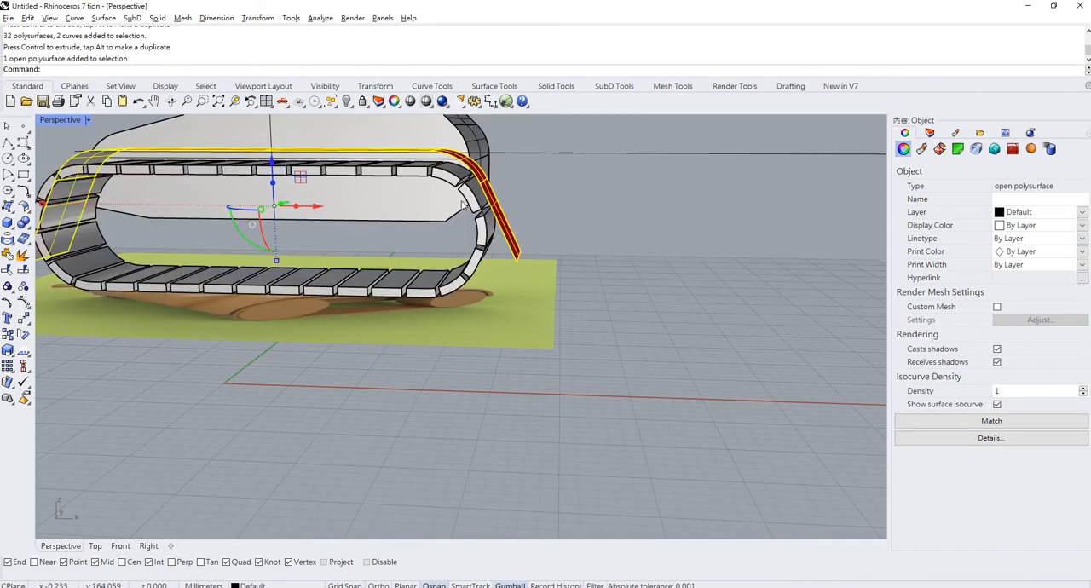
{"action": "right_click_drag", "start_coordinate": [462, 205], "coordinate": [464, 224]}
{"action": "left_click_drag", "start_coordinate": [67, 235], "coordinate": [47, 234]}
{"action": "right_click_drag", "start_coordinate": [460, 218], "coordinate": [820, 300], "text": "shift"}
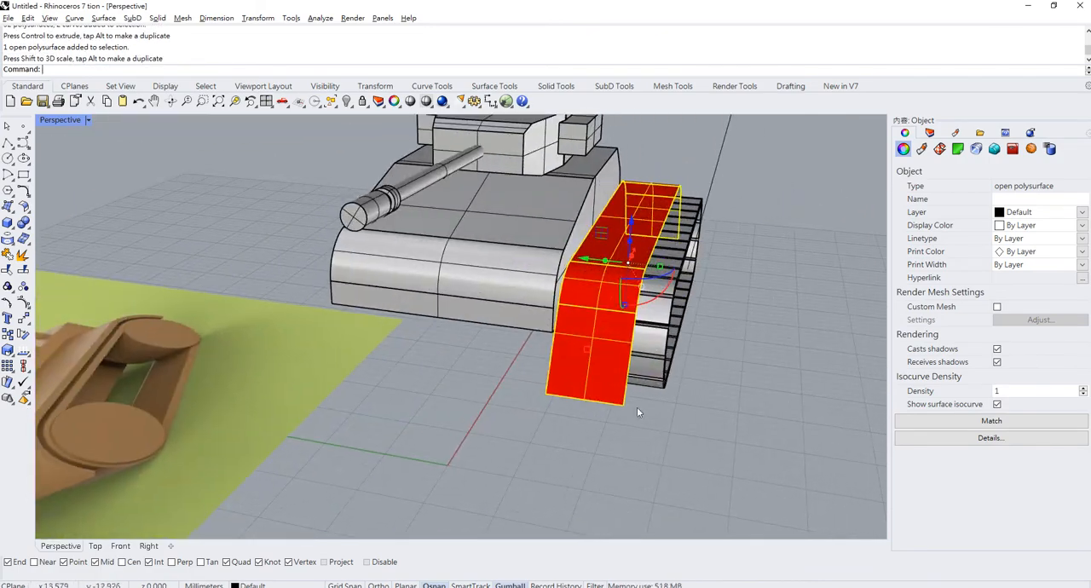
- Scale the red fender across its width so it covers the width of the track, undoing a first attempt
{"action": "right_click_drag", "start_coordinate": [638, 407], "coordinate": [549, 362]}
{"action": "left_click_drag", "start_coordinate": [673, 255], "coordinate": [697, 260]}
{"action": "key", "text": "ctrl+z"}
{"action": "left_click", "coordinate": [785, 378]}
- Offset the fender surface 0.5 mm inward toward the track as a solid with OffsetSrf
{"action": "scroll", "coordinate": [698, 326], "scroll_direction": "down", "scroll_amount": 6}
{"action": "right_click_drag", "start_coordinate": [693, 322], "coordinate": [530, 337]}
{"action": "scroll", "coordinate": [527, 339], "scroll_direction": "up", "scroll_amount": 5}
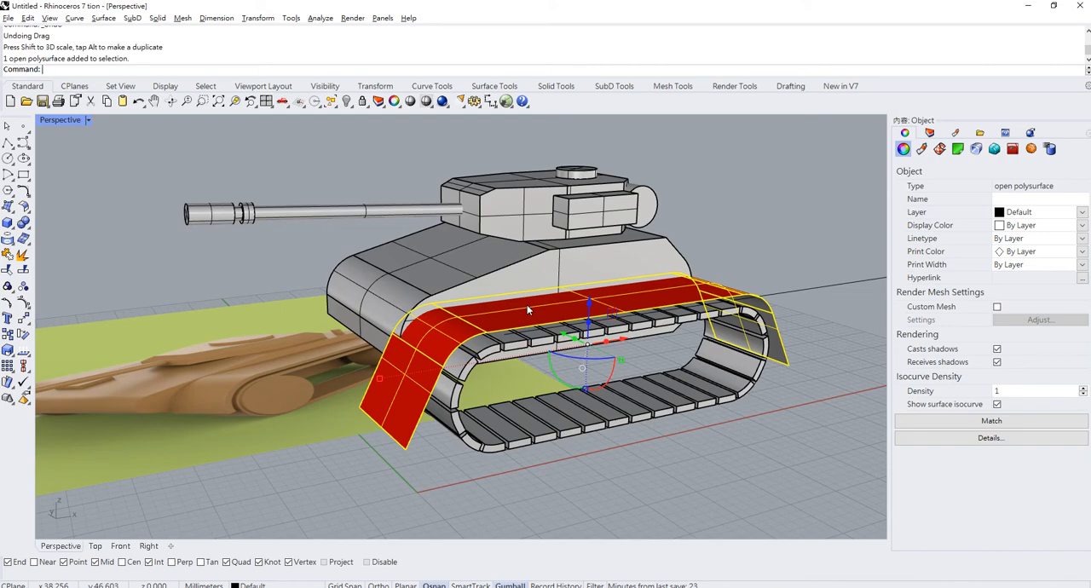
{"action": "type", "text": "Offset"}
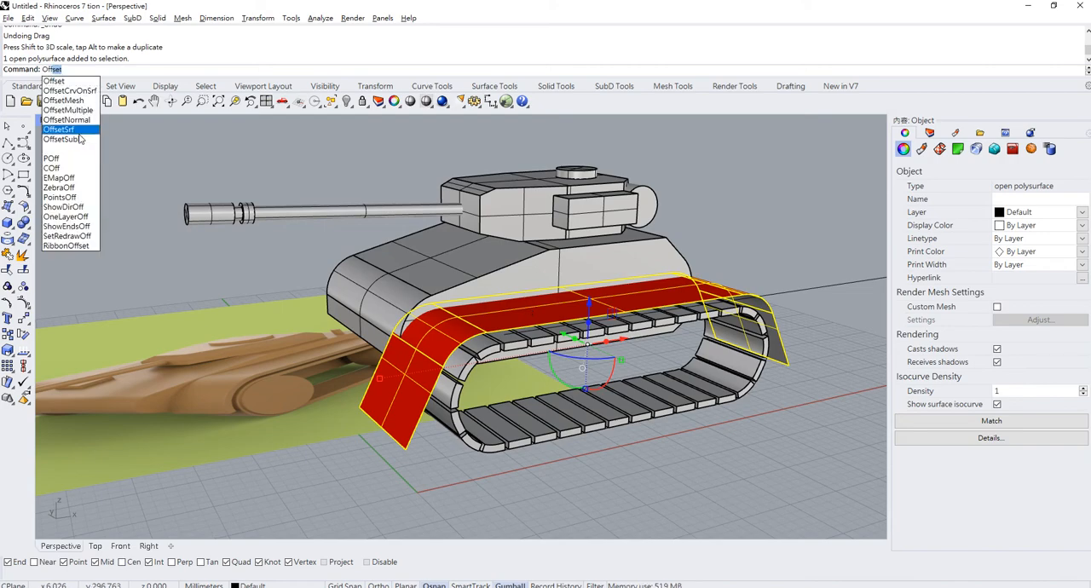
{"action": "left_click", "coordinate": [80, 132]}
{"action": "right_click_drag", "start_coordinate": [470, 326], "coordinate": [456, 287]}
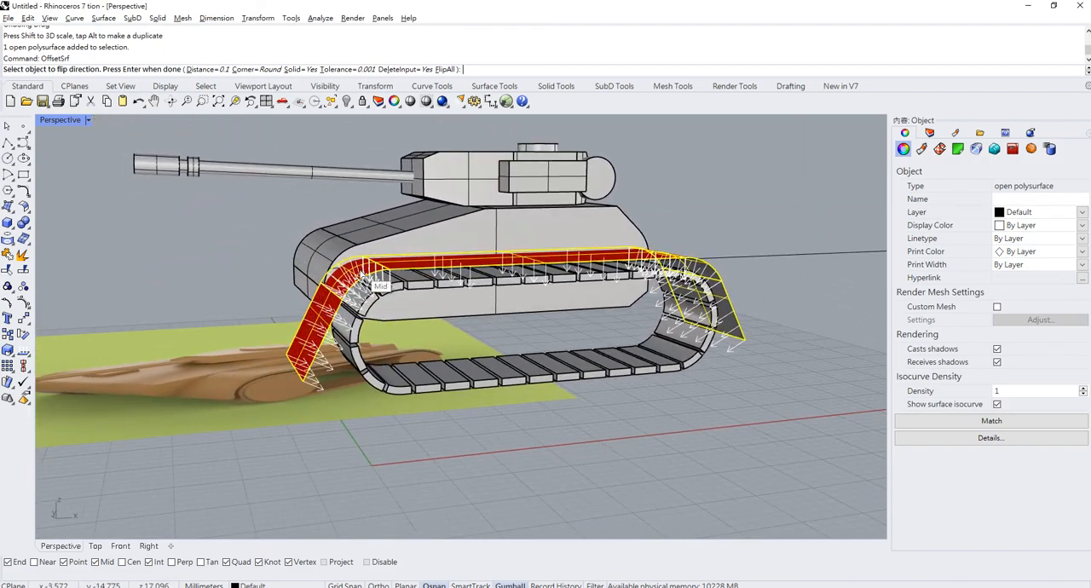
{"action": "scroll", "coordinate": [381, 287], "scroll_direction": "up", "scroll_amount": 2}
{"action": "left_click", "coordinate": [417, 265]}
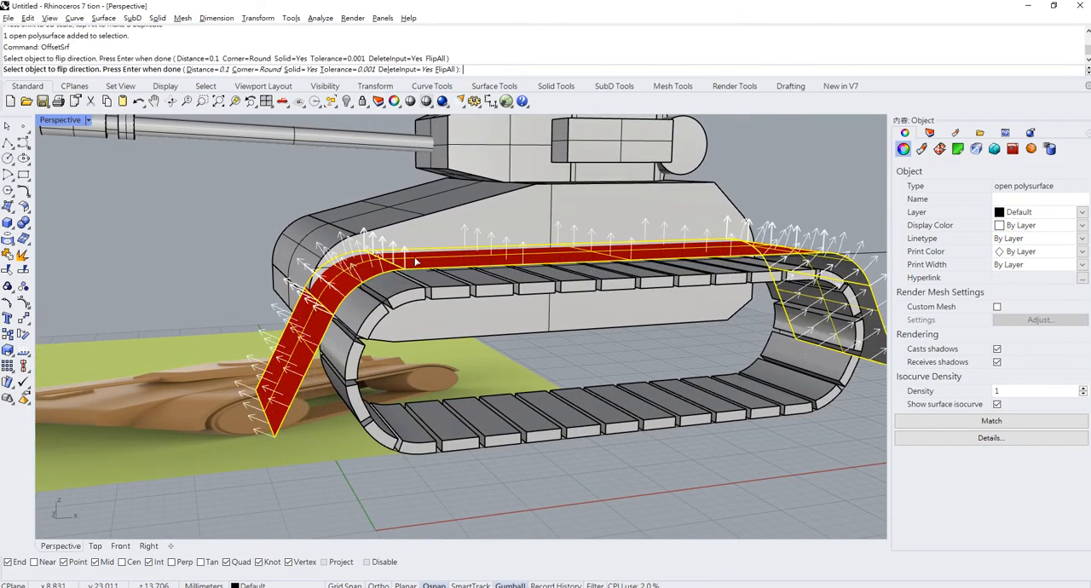
{"action": "left_click", "coordinate": [417, 264]}
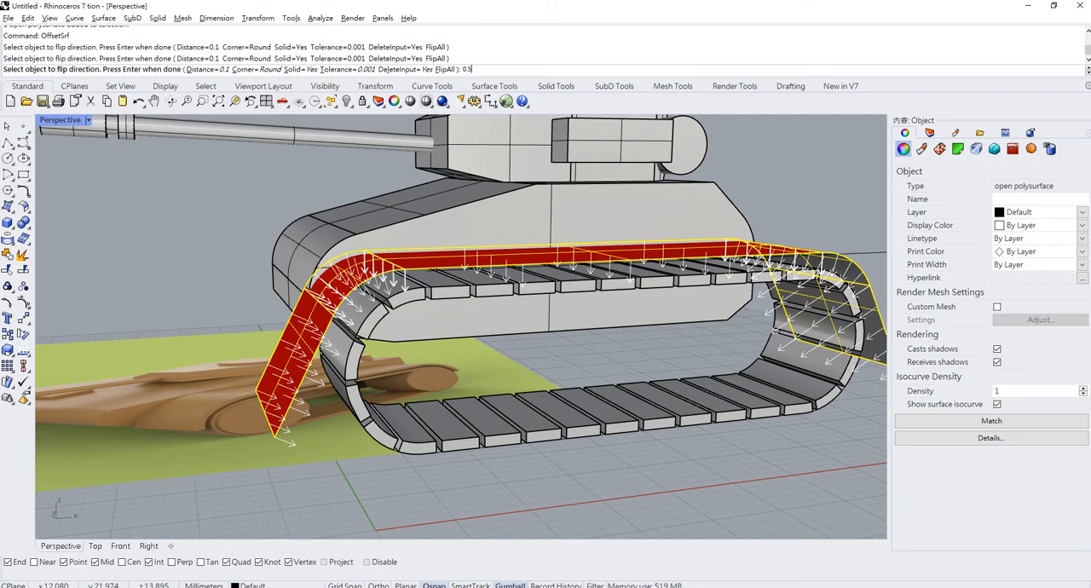
{"action": "key", "text": "Return"}
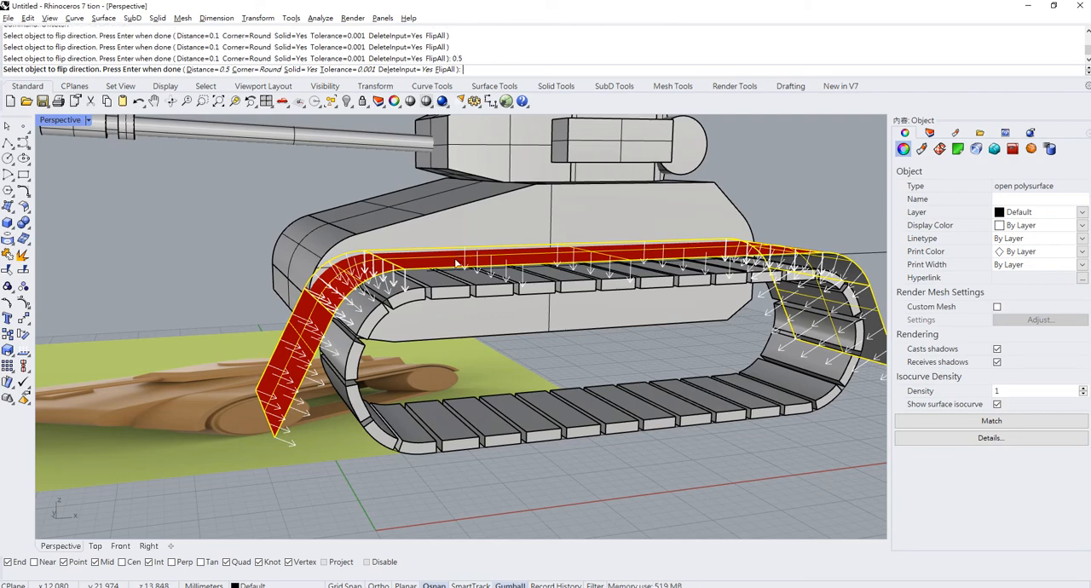
{"action": "key", "text": "Return"}
- Widen the thickened fender in one direction with Scale1D, keeping its outer edge fixed and extending its inner edge to the hull side
{"action": "scroll", "coordinate": [377, 342], "scroll_direction": "down", "scroll_amount": 5}
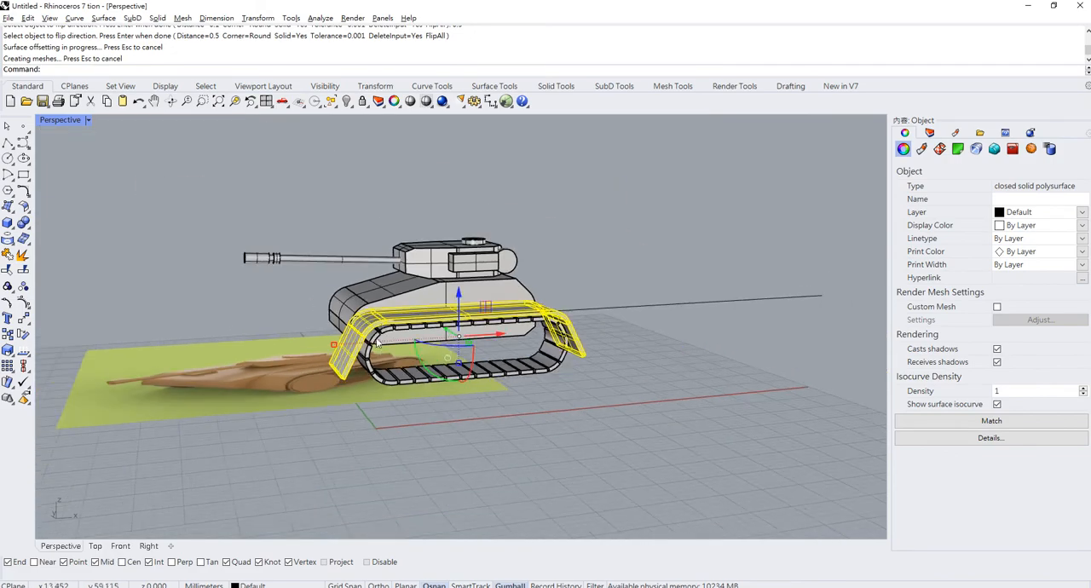
{"action": "right_click_drag", "start_coordinate": [378, 342], "coordinate": [430, 454]}
{"action": "left_click", "coordinate": [409, 339]}
{"action": "scroll", "coordinate": [453, 262], "scroll_direction": "up", "scroll_amount": 4}
{"action": "scroll", "coordinate": [430, 454], "scroll_direction": "down", "scroll_amount": 3}
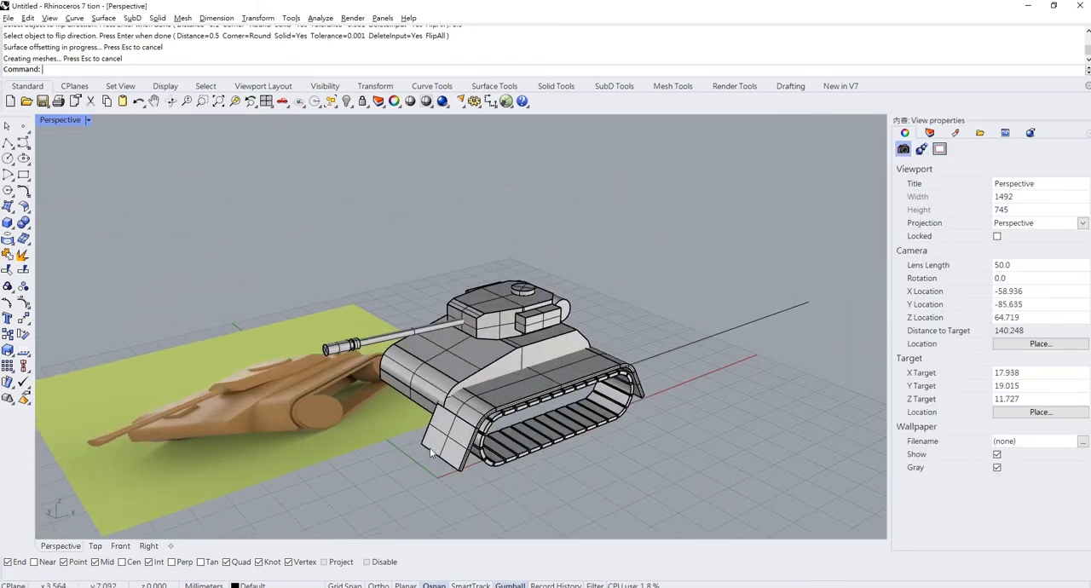
{"action": "scroll", "coordinate": [430, 452], "scroll_direction": "up", "scroll_amount": 2}
{"action": "left_click", "coordinate": [480, 447]}
{"action": "scroll", "coordinate": [553, 349], "scroll_direction": "up", "scroll_amount": 3}
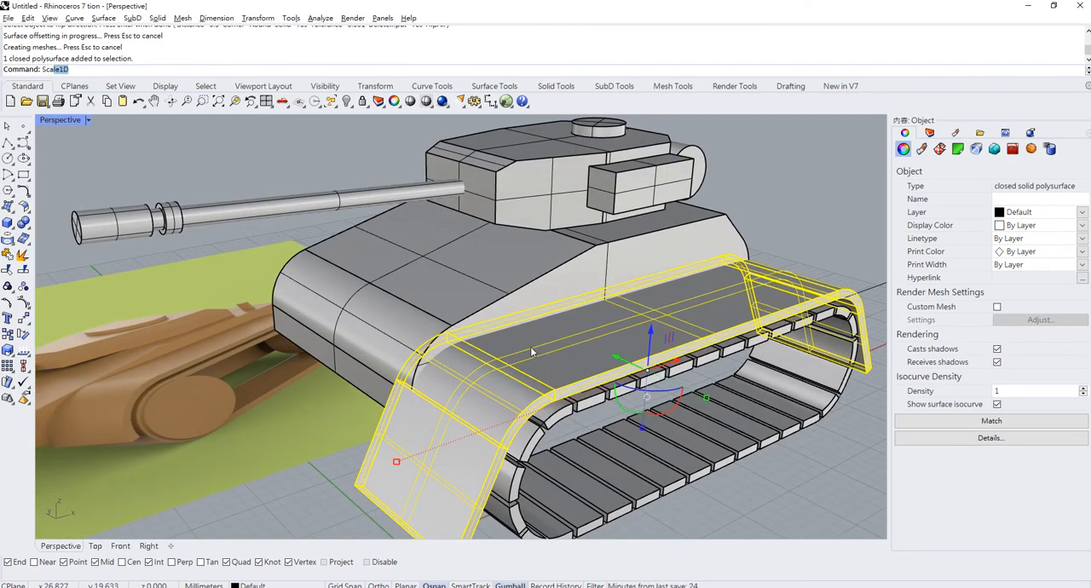
{"action": "key", "text": "Return"}
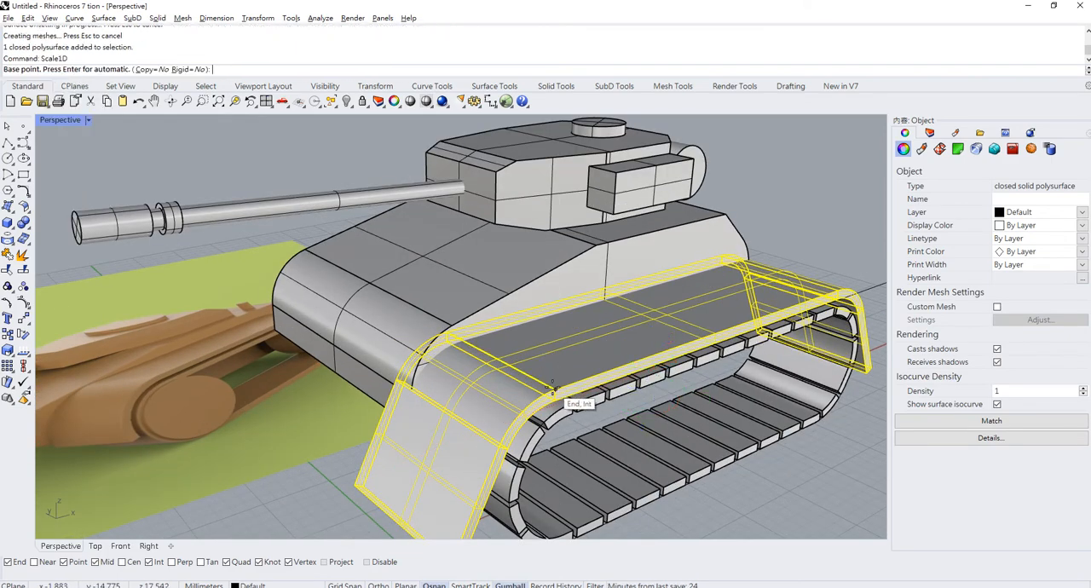
{"action": "left_click", "coordinate": [554, 389]}
{"action": "left_click", "coordinate": [452, 351]}
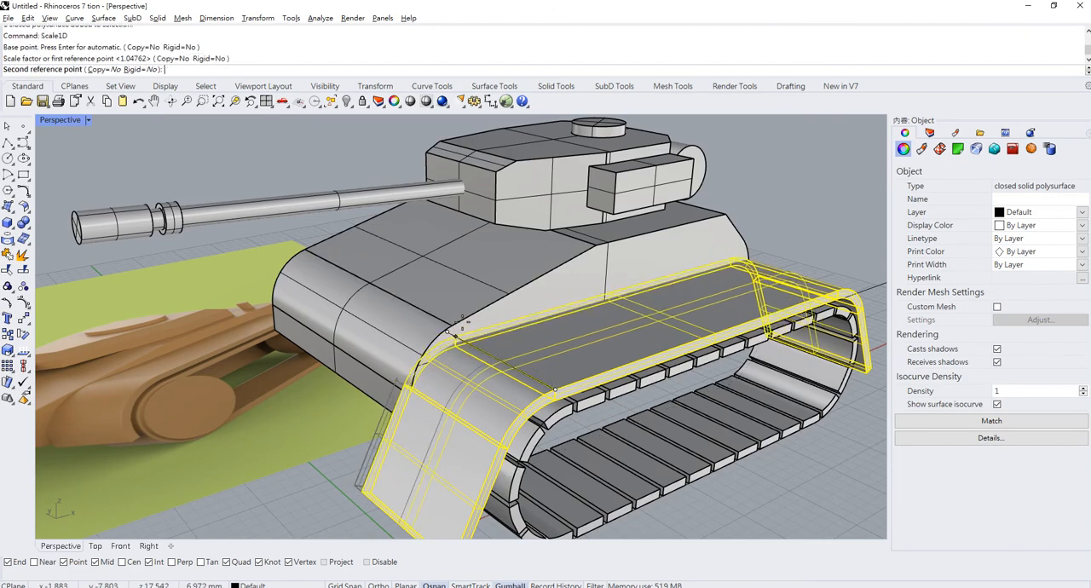
{"action": "left_click", "coordinate": [448, 329]}
{"action": "scroll", "coordinate": [446, 325], "scroll_direction": "down", "scroll_amount": 10}
{"action": "right_click_drag", "start_coordinate": [446, 326], "coordinate": [413, 292]}
{"action": "scroll", "coordinate": [412, 292], "scroll_direction": "up", "scroll_amount": 5}
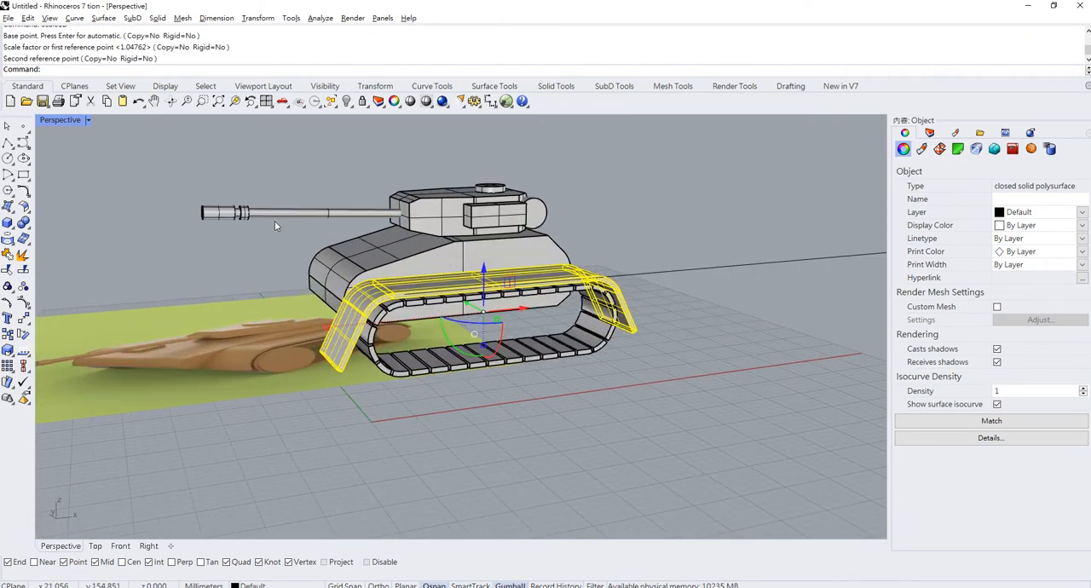
- Draw a solid cylinder wheel about 2.5 mm in radius inside the track's front end, extending it across the track's width
{"action": "double_click", "coordinate": [66, 120]}
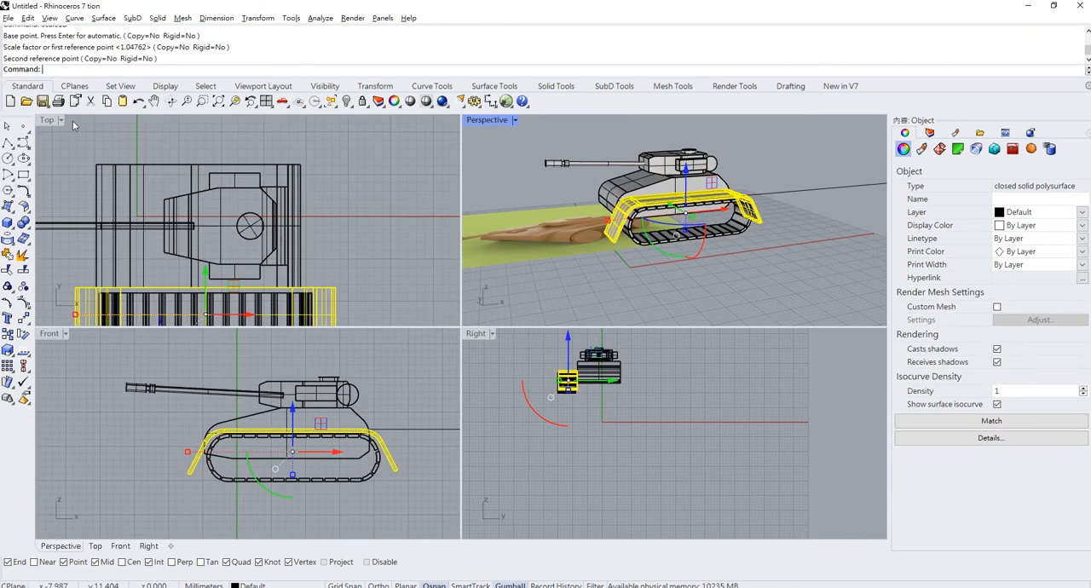
{"action": "double_click", "coordinate": [51, 333]}
{"action": "left_click", "coordinate": [8, 223]}
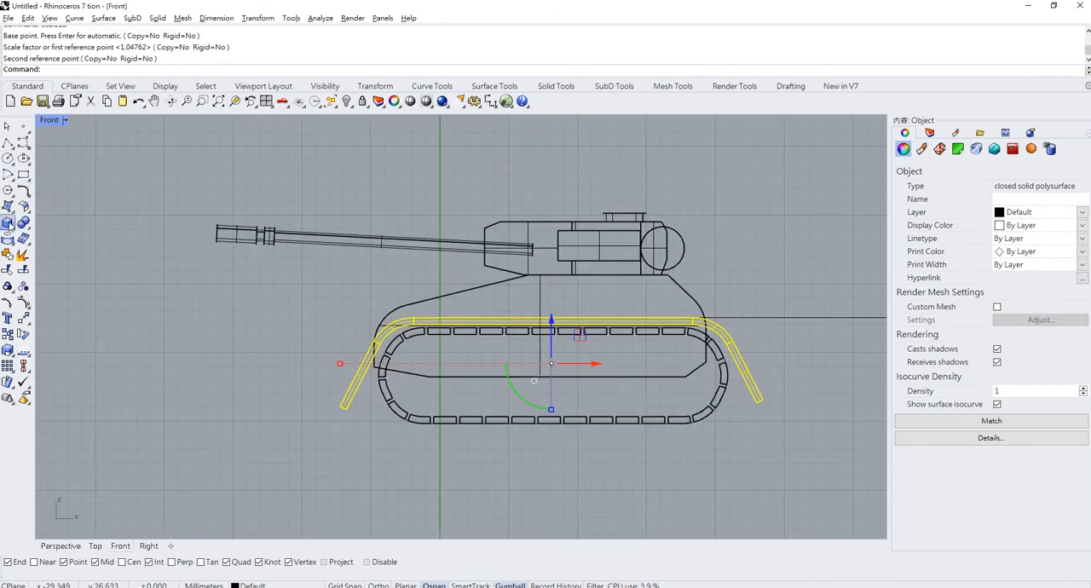
{"action": "left_click", "coordinate": [40, 228]}
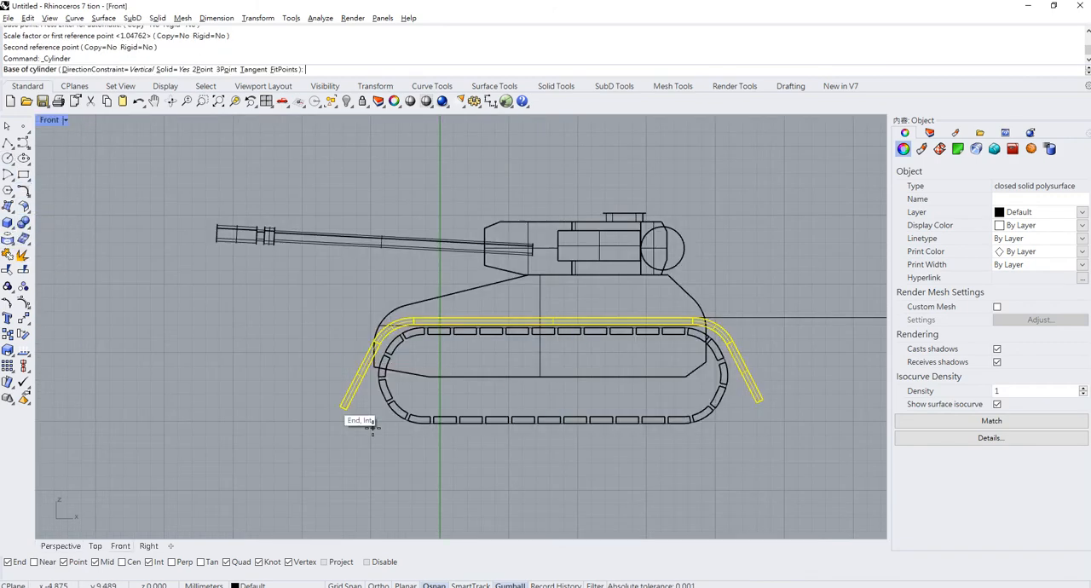
{"action": "scroll", "coordinate": [375, 426], "scroll_direction": "up", "scroll_amount": 2}
{"action": "left_click", "coordinate": [436, 368]}
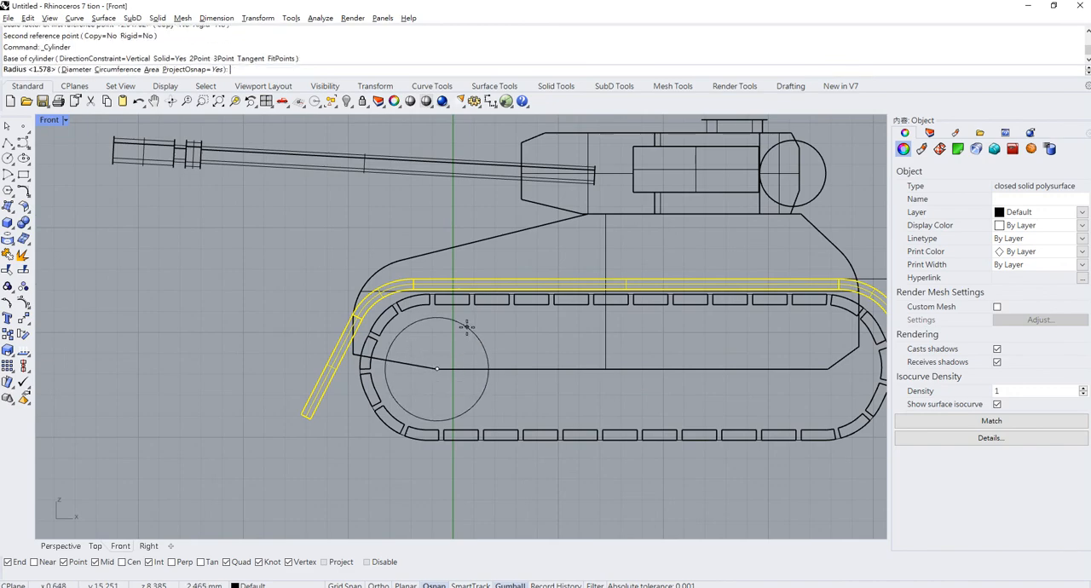
{"action": "left_click", "coordinate": [424, 318]}
{"action": "double_click", "coordinate": [58, 124]}
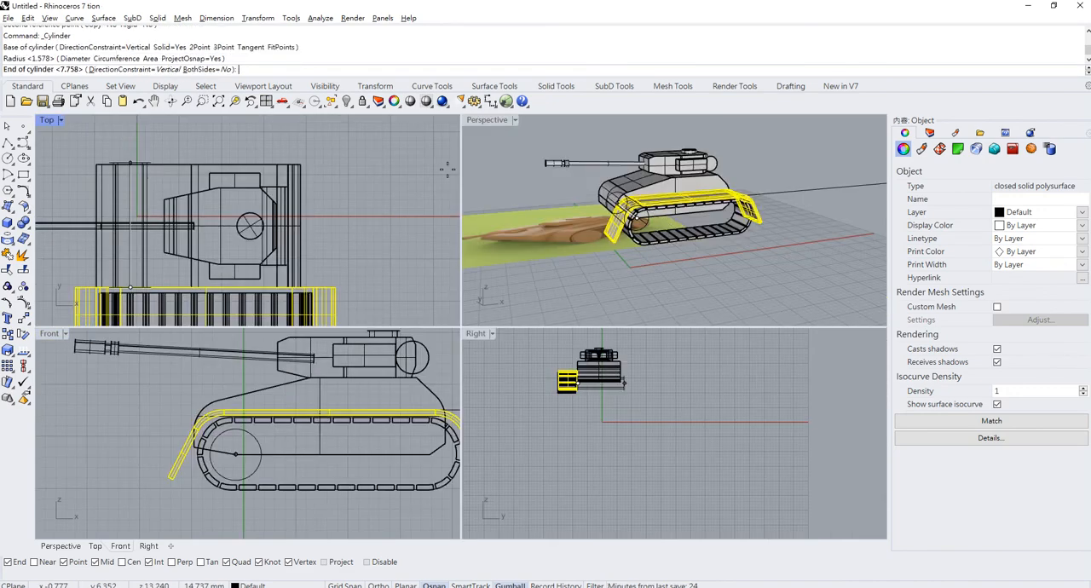
{"action": "right_click_drag", "start_coordinate": [658, 232], "coordinate": [564, 281]}
{"action": "left_click", "coordinate": [756, 285]}
- Duplicate the wheel cylinder three times along the tank's length to make a row of four wheels inside the track
{"action": "left_click", "coordinate": [600, 265]}
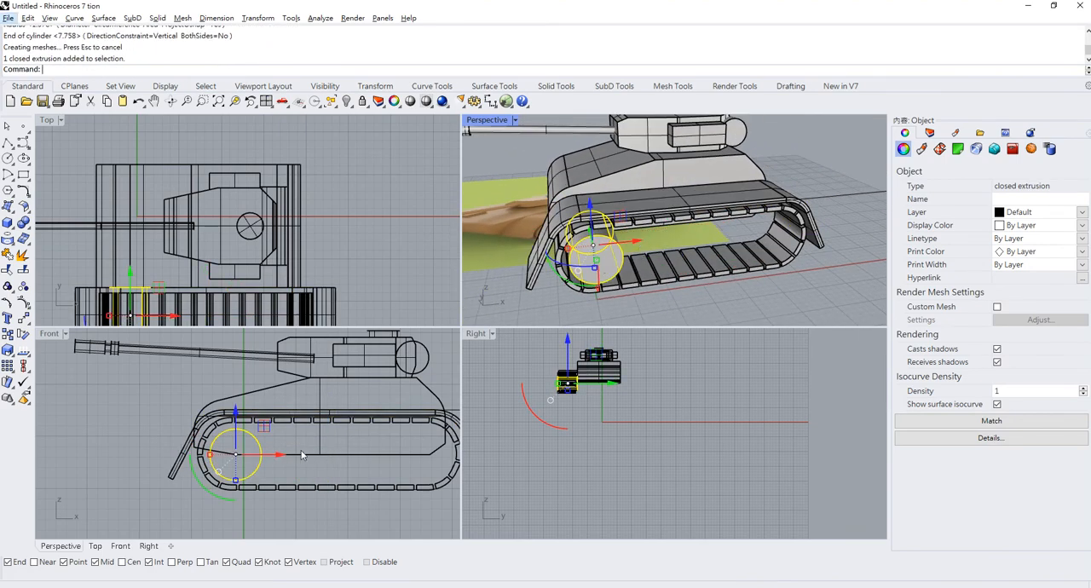
{"action": "left_click_drag", "start_coordinate": [637, 244], "coordinate": [419, 461]}
{"action": "right_click_drag", "start_coordinate": [407, 460], "coordinate": [363, 450]}
{"action": "left_click_drag", "start_coordinate": [364, 450], "coordinate": [293, 443]}
{"action": "key", "text": "alt"}
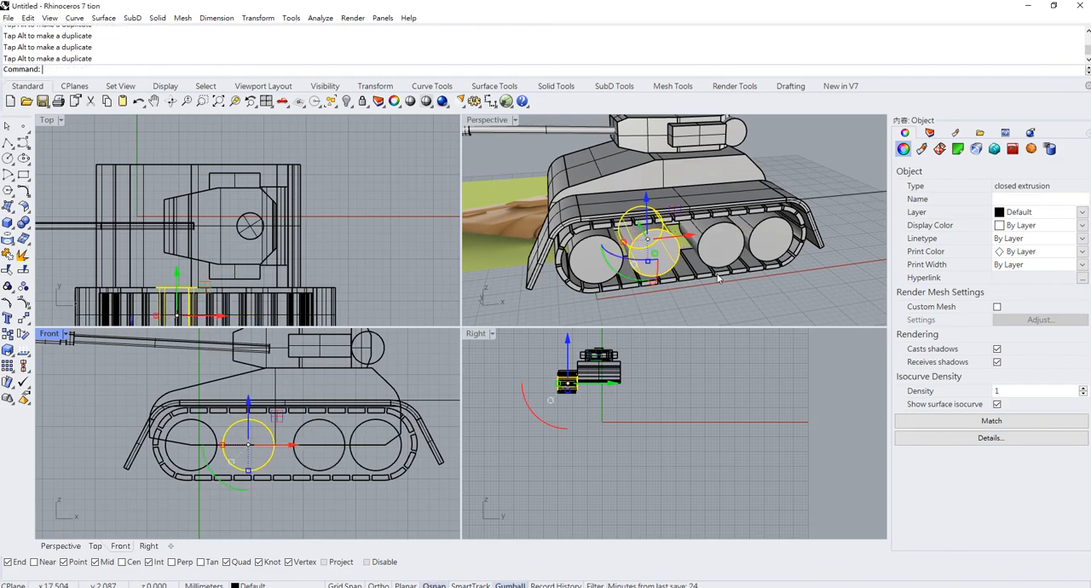
{"action": "left_click", "coordinate": [749, 293]}
{"action": "scroll", "coordinate": [733, 256], "scroll_direction": "down", "scroll_amount": 5}
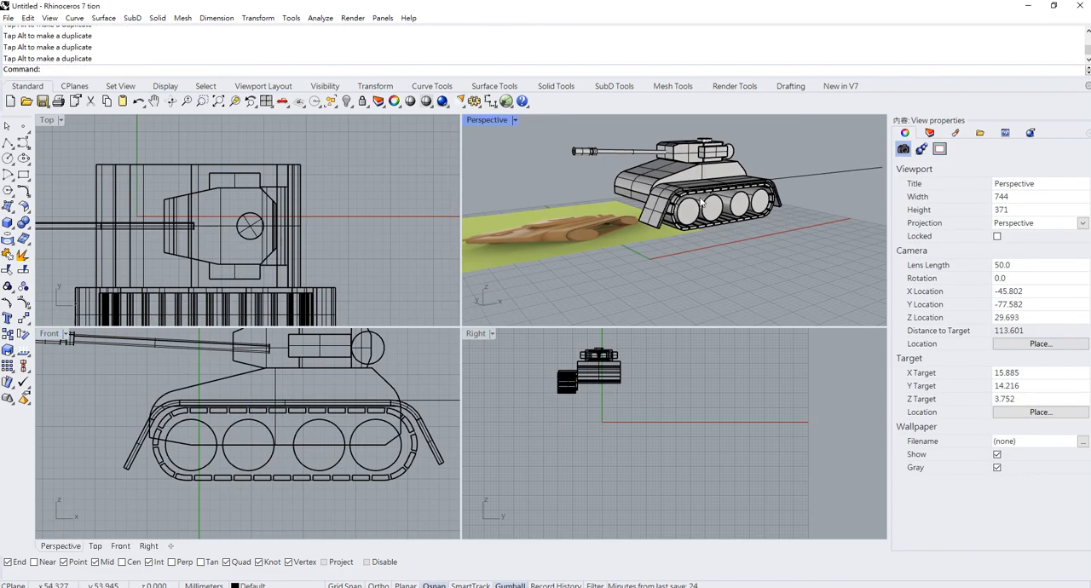
- Stretch all four wheels across their width with Scale1D so their inner ends extend toward the hull
{"action": "left_click", "coordinate": [712, 207]}
{"action": "scroll", "coordinate": [716, 206], "scroll_direction": "up", "scroll_amount": 6}
{"action": "left_click", "coordinate": [715, 213], "text": "shift"}
{"action": "left_click", "coordinate": [766, 207], "text": "shift"}
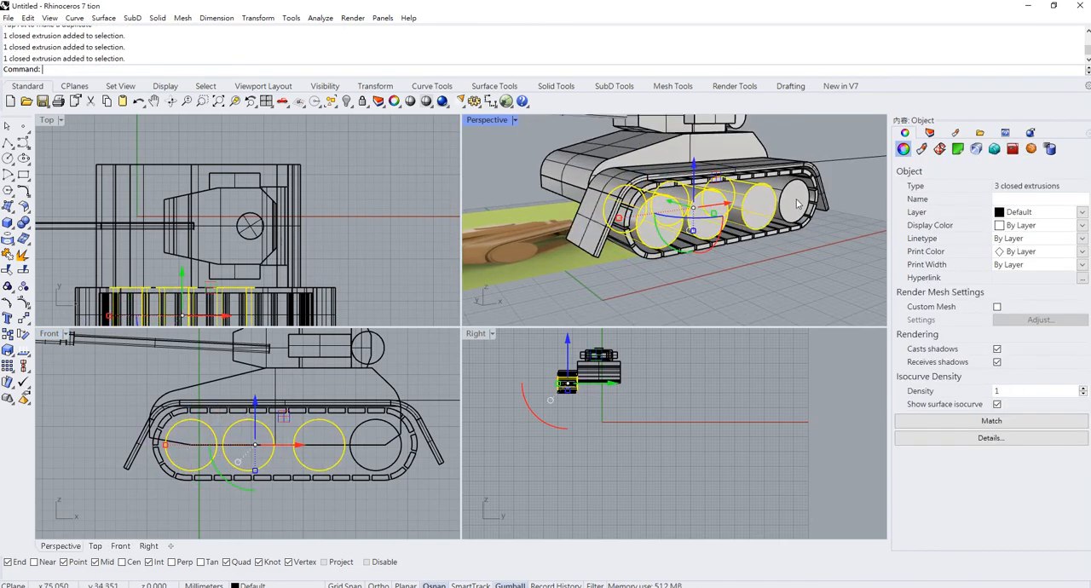
{"action": "left_click", "coordinate": [795, 201], "text": "shift"}
{"action": "right_click_drag", "start_coordinate": [796, 203], "coordinate": [670, 254]}
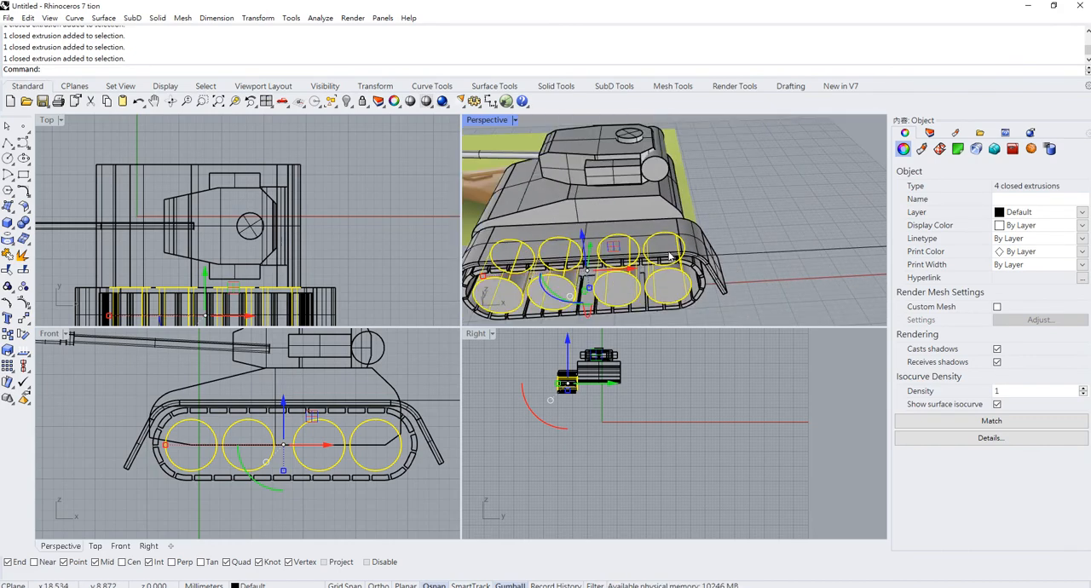
{"action": "key", "text": "Return"}
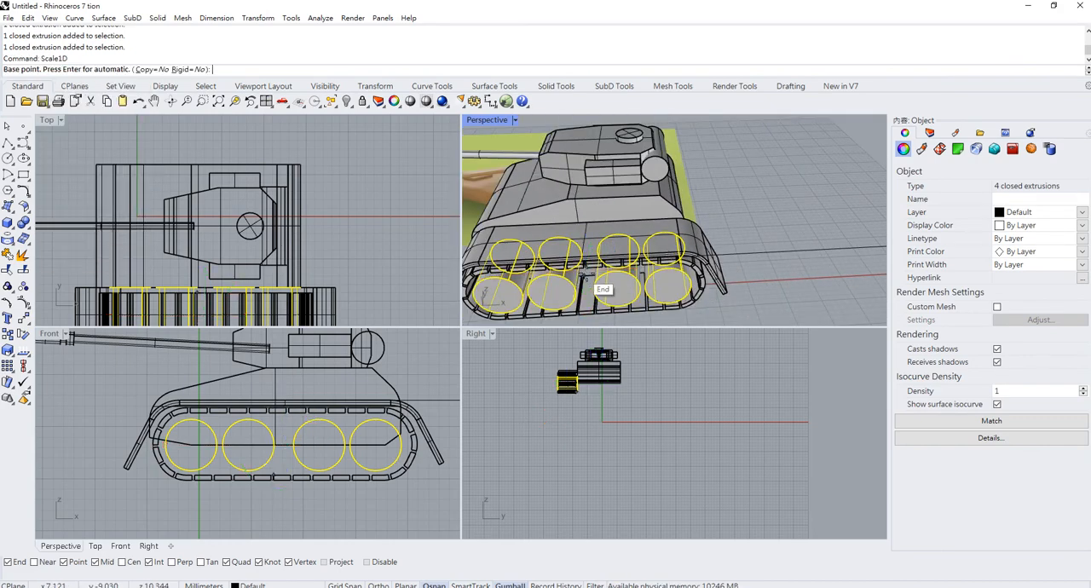
{"action": "scroll", "coordinate": [613, 290], "scroll_direction": "up", "scroll_amount": 4}
{"action": "left_click", "coordinate": [504, 281]}
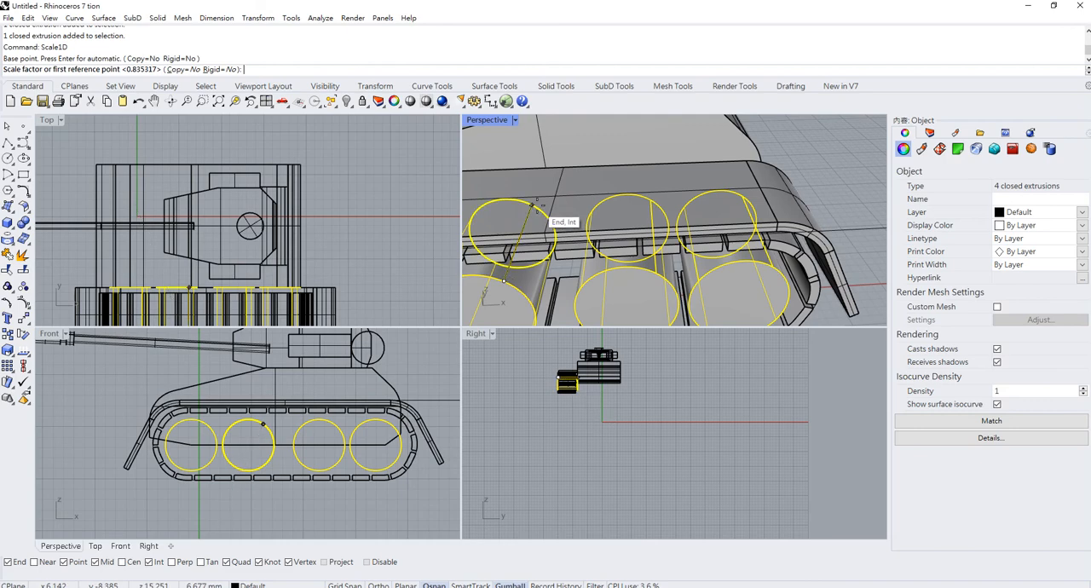
{"action": "left_click", "coordinate": [532, 204]}
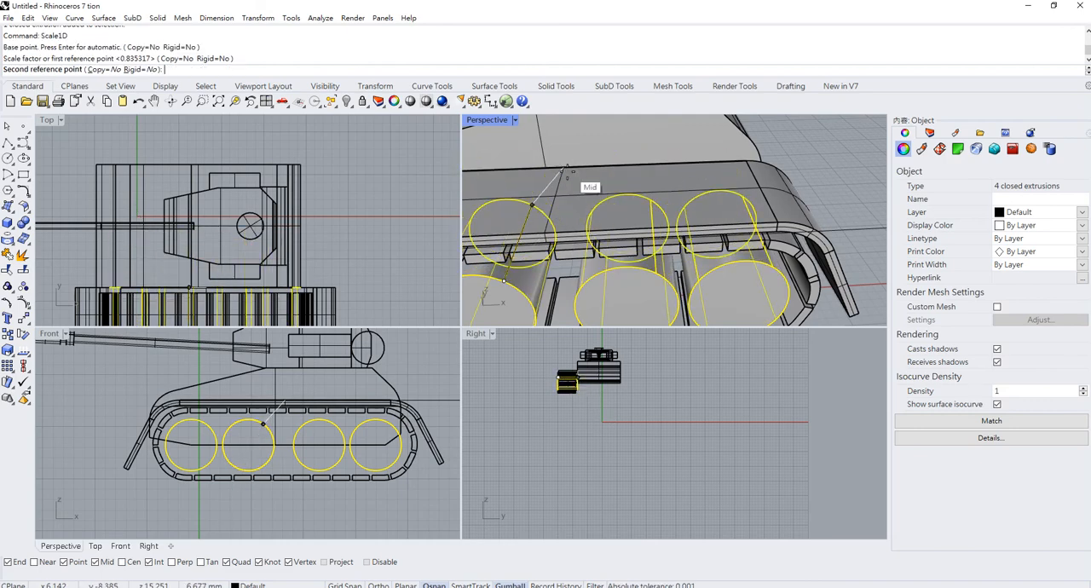
{"action": "left_click", "coordinate": [572, 175]}
{"action": "double_click", "coordinate": [488, 122]}
{"action": "scroll", "coordinate": [520, 186], "scroll_direction": "down", "scroll_amount": 8}
{"action": "left_click", "coordinate": [615, 237]}
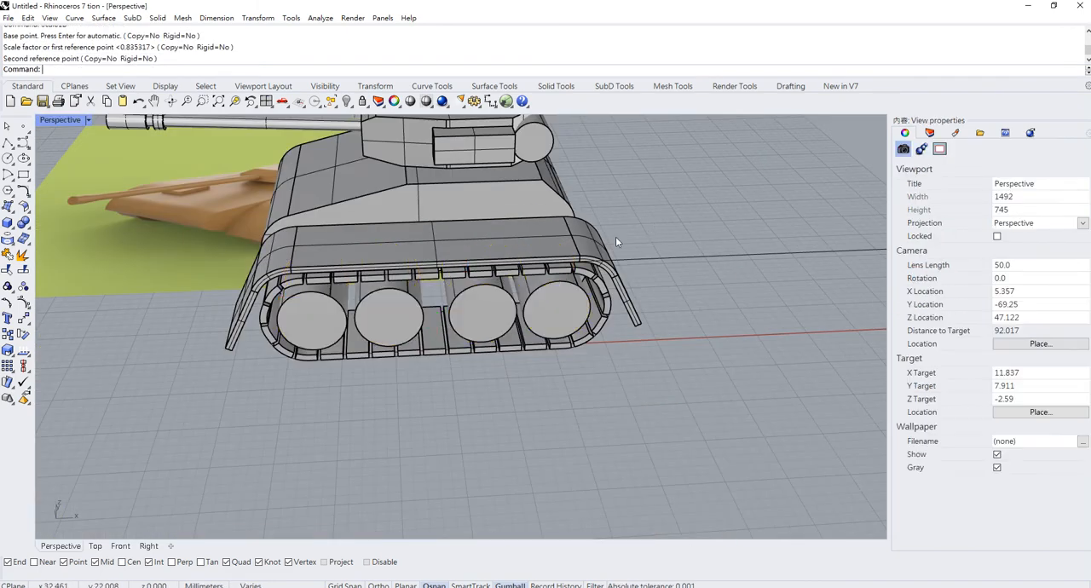
- Delete the leftover open curve that extends behind the tank
{"action": "right_click_drag", "start_coordinate": [615, 237], "coordinate": [579, 288]}
{"action": "scroll", "coordinate": [622, 219], "scroll_direction": "down", "scroll_amount": 4}
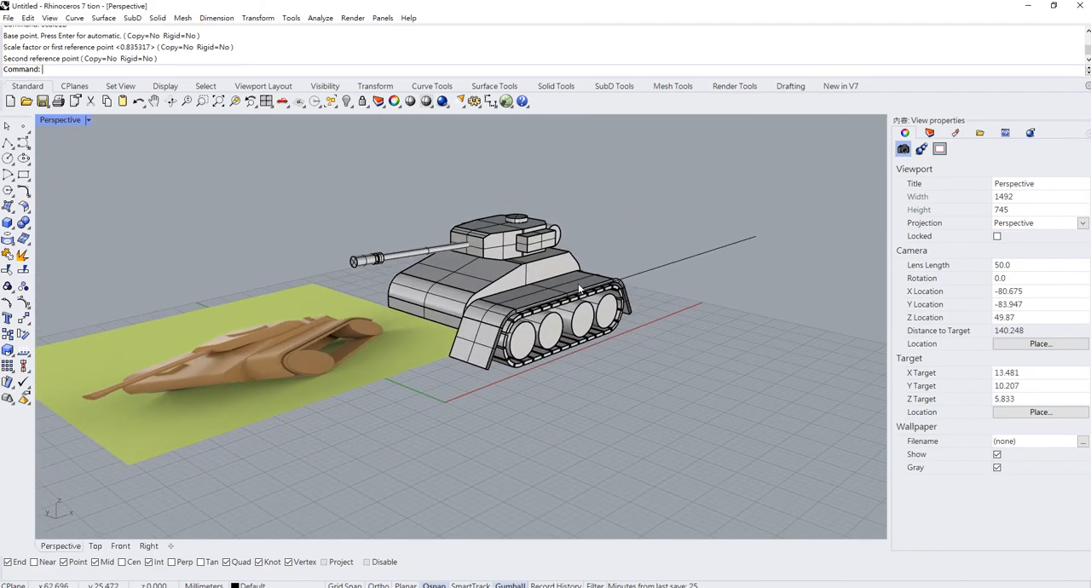
{"action": "left_click", "coordinate": [631, 267]}
{"action": "key", "text": "Delete"}
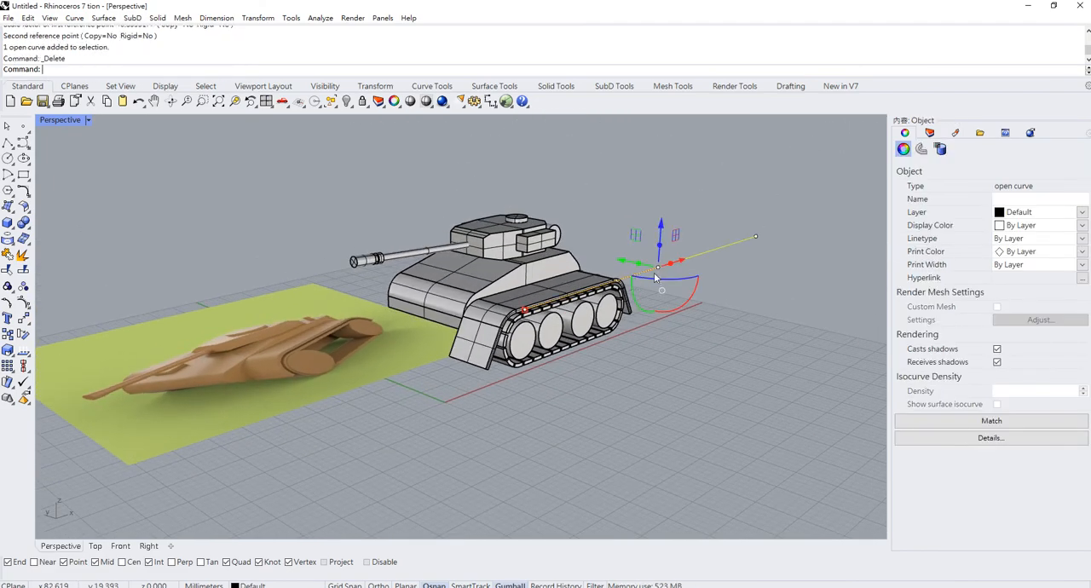
- Mirror the fender, track links and wheels across the tank's lengthwise centre line onto the other side of the hull
{"action": "right_click_drag", "start_coordinate": [653, 273], "coordinate": [671, 370]}
{"action": "left_click_drag", "start_coordinate": [671, 367], "coordinate": [588, 227]}
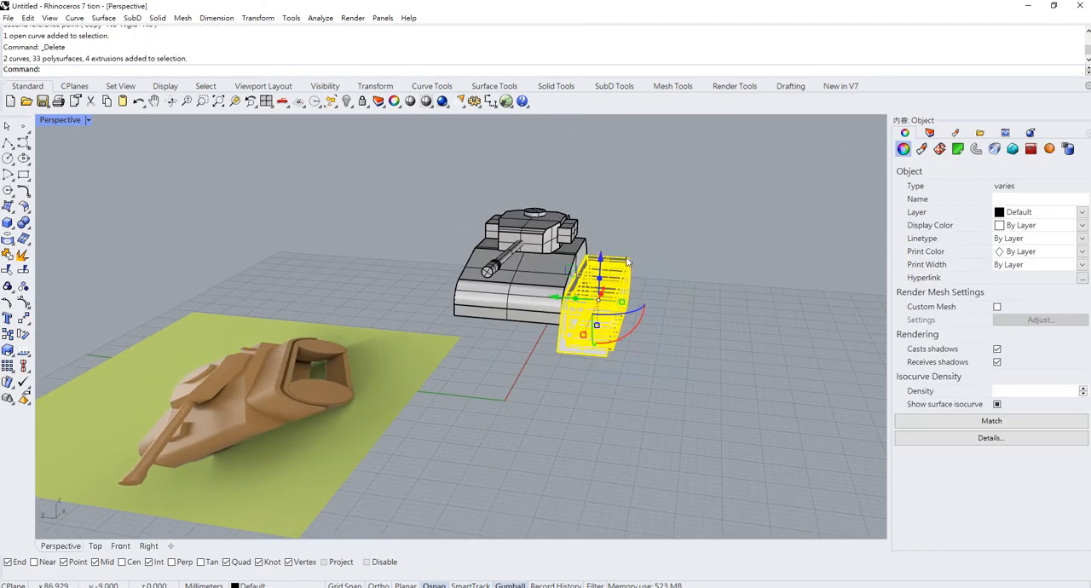
{"action": "scroll", "coordinate": [600, 242], "scroll_direction": "up", "scroll_amount": 5}
{"action": "right_click_drag", "start_coordinate": [639, 247], "coordinate": [534, 290]}
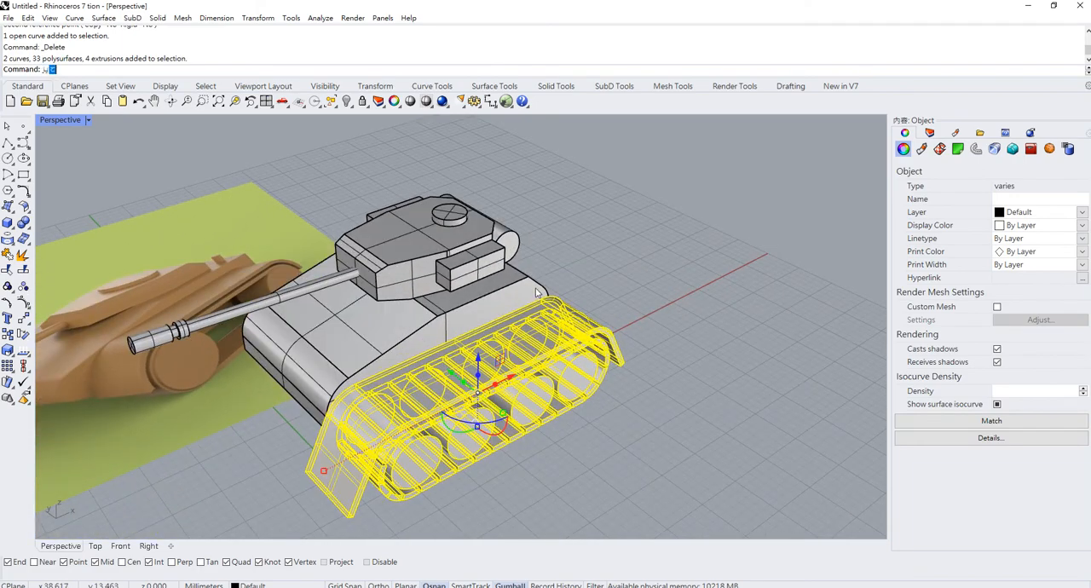
{"action": "type", "text": "mirror"}
{"action": "key", "text": "Return"}
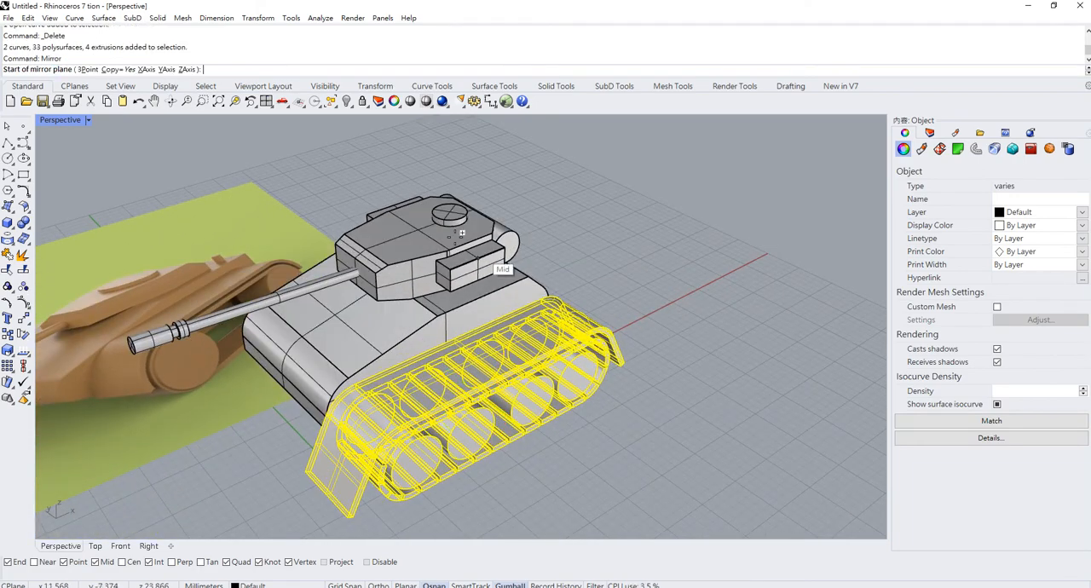
{"action": "left_click", "coordinate": [371, 244]}
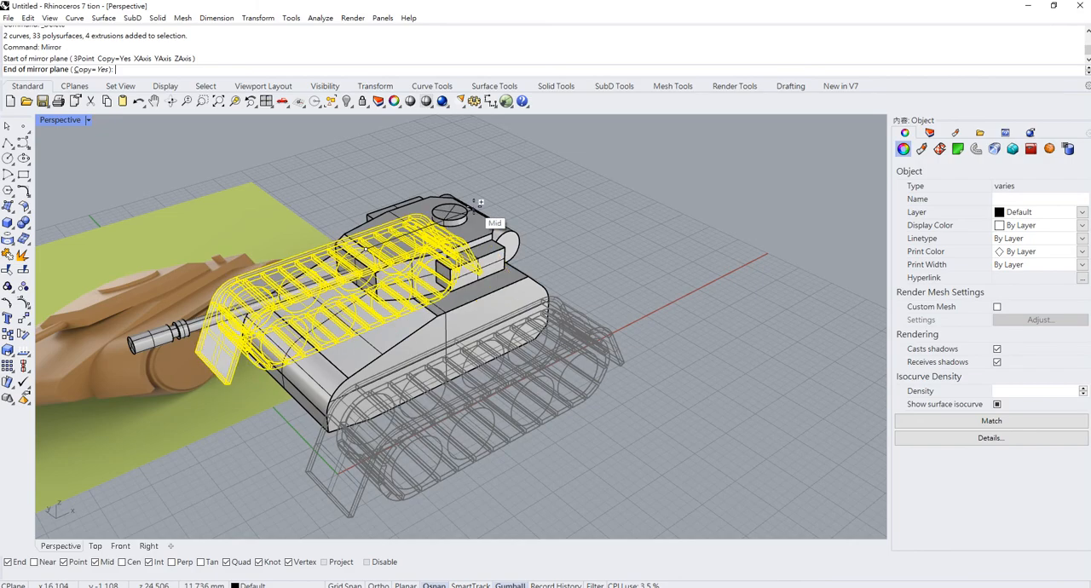
{"action": "left_click", "coordinate": [586, 188]}
{"action": "key", "text": "Escape"}
- Select the fender, track and wheel assemblies on both sides of the hull and raise them slightly together
{"action": "scroll", "coordinate": [565, 278], "scroll_direction": "down", "scroll_amount": 4}
{"action": "right_click_drag", "start_coordinate": [564, 278], "coordinate": [633, 224]}
{"action": "scroll", "coordinate": [630, 224], "scroll_direction": "up", "scroll_amount": 3}
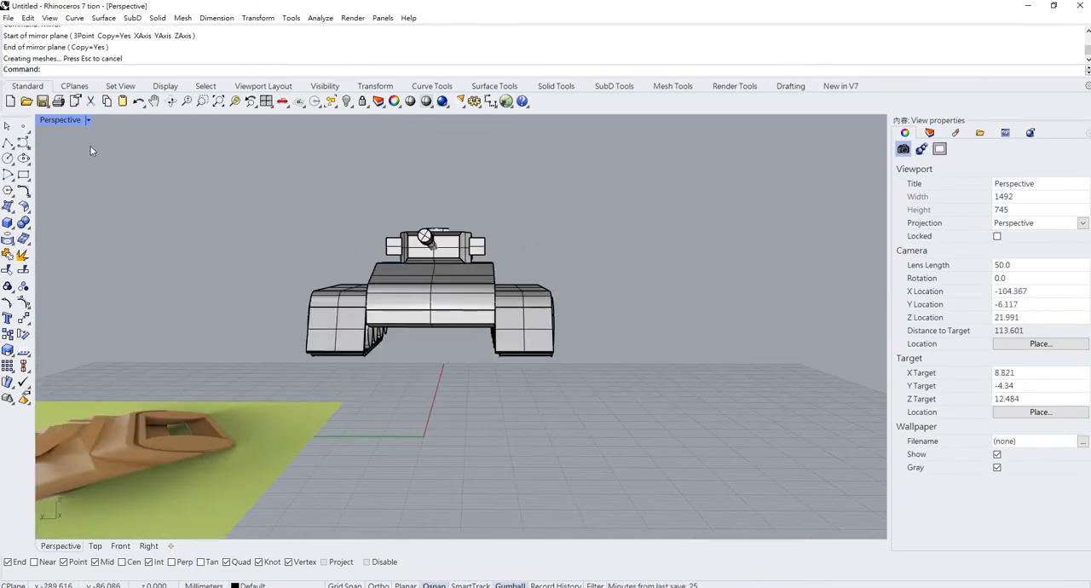
{"action": "left_click_drag", "start_coordinate": [575, 401], "coordinate": [505, 236]}
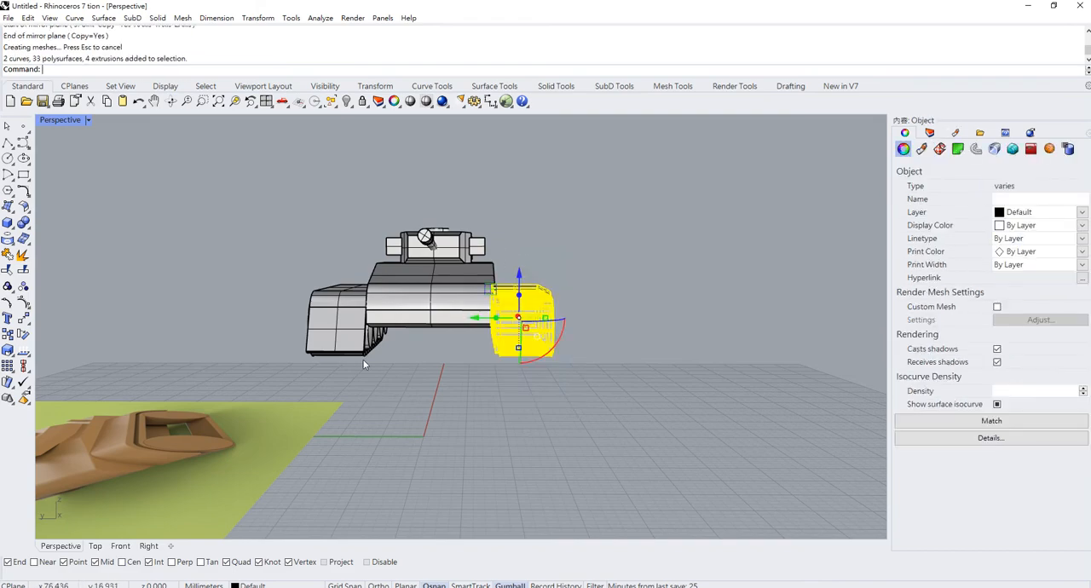
{"action": "right_click_drag", "start_coordinate": [335, 362], "coordinate": [370, 353]}
{"action": "left_click_drag", "start_coordinate": [375, 375], "coordinate": [284, 309], "text": "shift"}
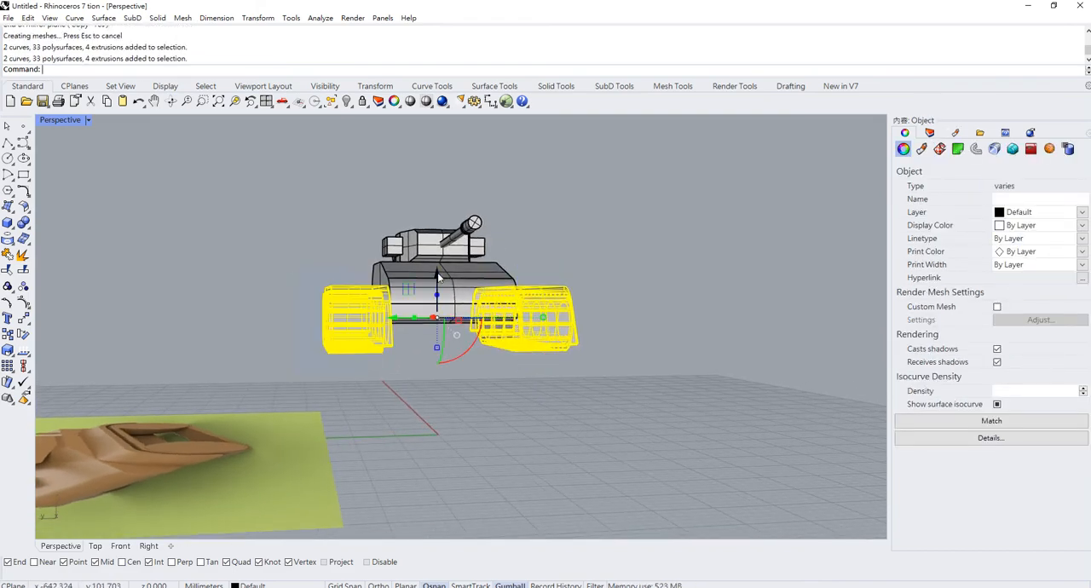
{"action": "left_click_drag", "start_coordinate": [438, 277], "coordinate": [438, 254]}
{"action": "left_click", "coordinate": [582, 240]}
- Try to rescale the fender, track and wheels on one side across their width with Scale1D, using the fender's inner corner as base point
{"action": "right_click_drag", "start_coordinate": [581, 239], "coordinate": [602, 405]}
{"action": "left_click", "coordinate": [539, 220]}
{"action": "scroll", "coordinate": [535, 228], "scroll_direction": "up", "scroll_amount": 5}
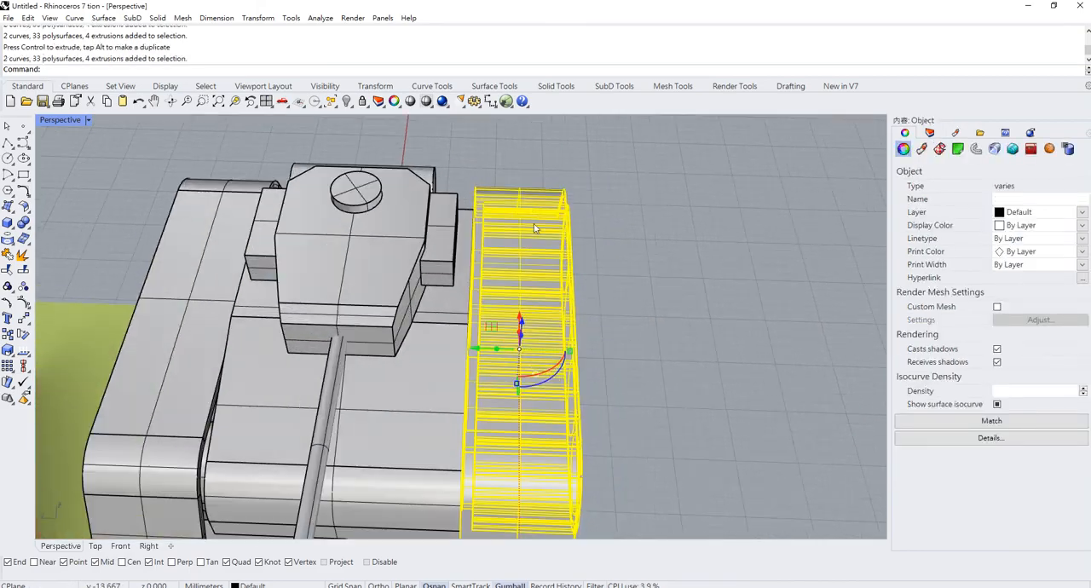
{"action": "mouse_move", "coordinate": [514, 177]}
{"action": "right_mouse_down"}
{"action": "mouse_move", "coordinate": [467, 151]}
{"action": "mouse_move", "coordinate": [506, 166]}
{"action": "right_mouse_up"}
{"action": "scroll", "coordinate": [537, 201], "scroll_direction": "up", "scroll_amount": 5}
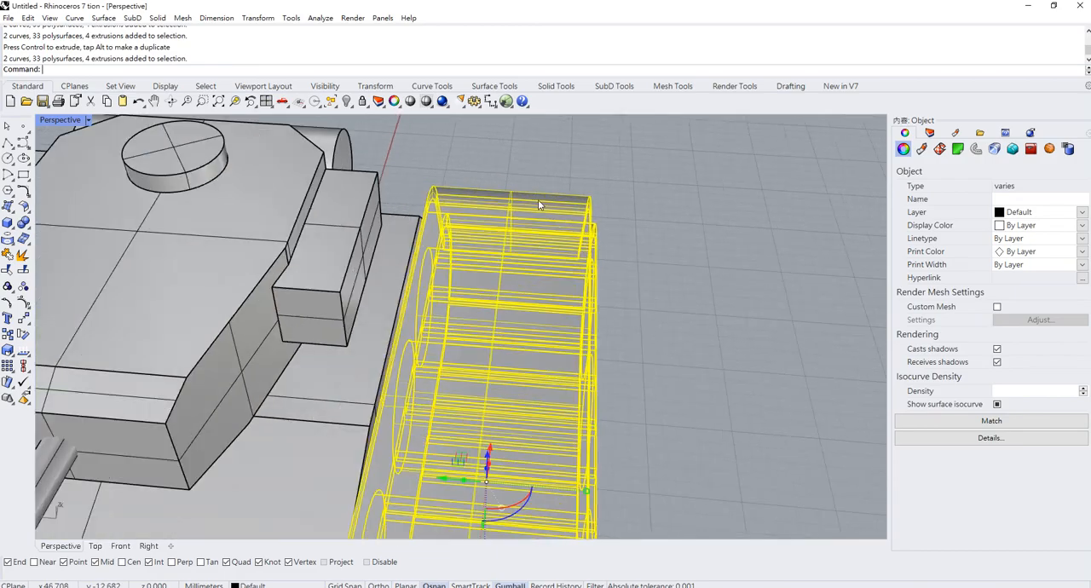
{"action": "right_click_drag", "start_coordinate": [538, 199], "coordinate": [477, 203]}
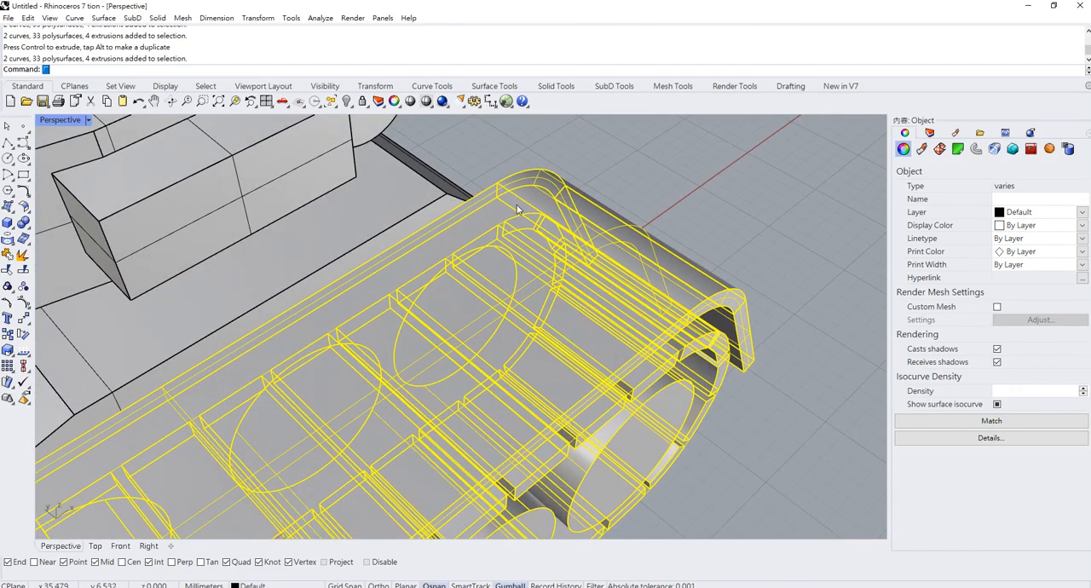
{"action": "type", "text": "Scale1D"}
{"action": "key", "text": "Return"}
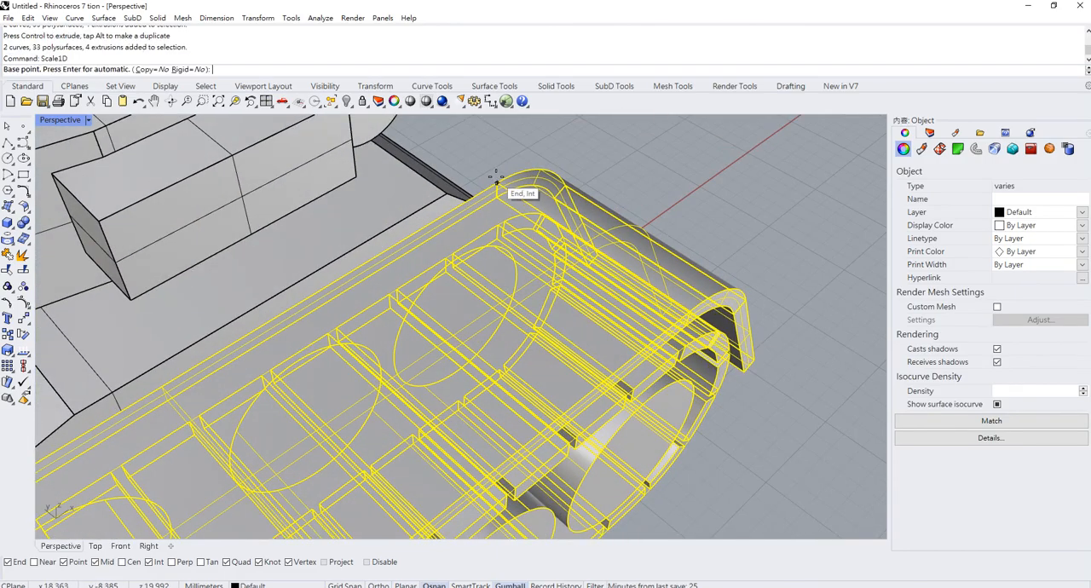
{"action": "left_click", "coordinate": [511, 182]}
{"action": "scroll", "coordinate": [729, 224], "scroll_direction": "down", "scroll_amount": 3}
{"action": "scroll", "coordinate": [730, 271], "scroll_direction": "up", "scroll_amount": 4}
{"action": "right_click_drag", "start_coordinate": [732, 225], "coordinate": [799, 270]}
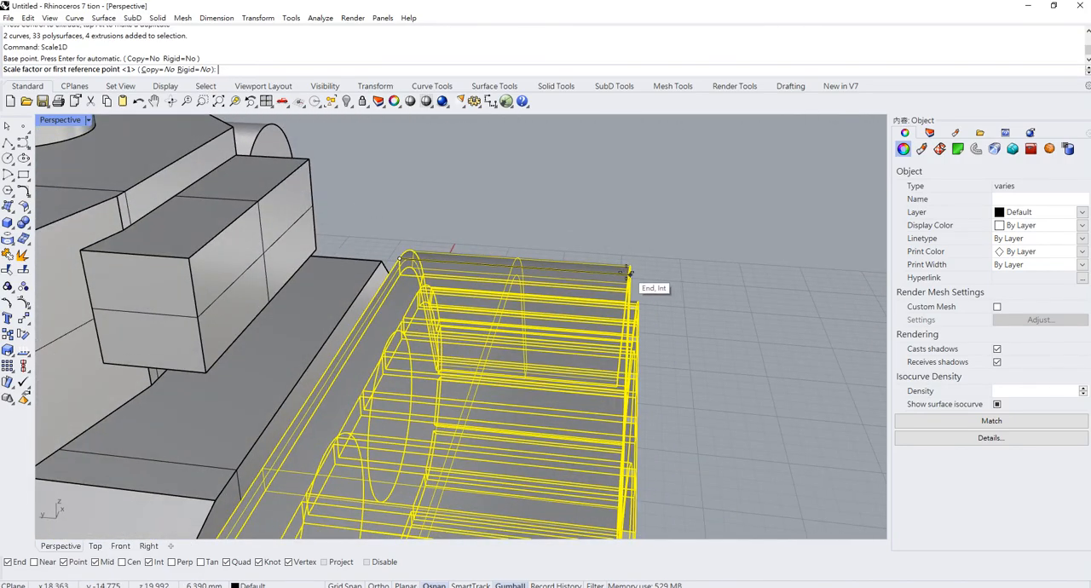
{"action": "left_click", "coordinate": [628, 273]}
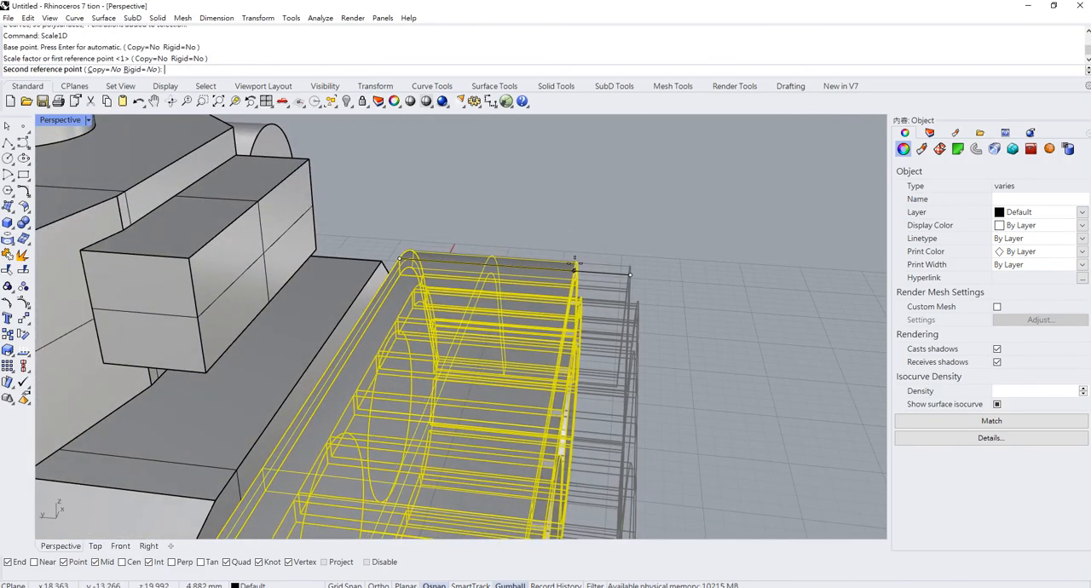
{"action": "type", "text": "0."}
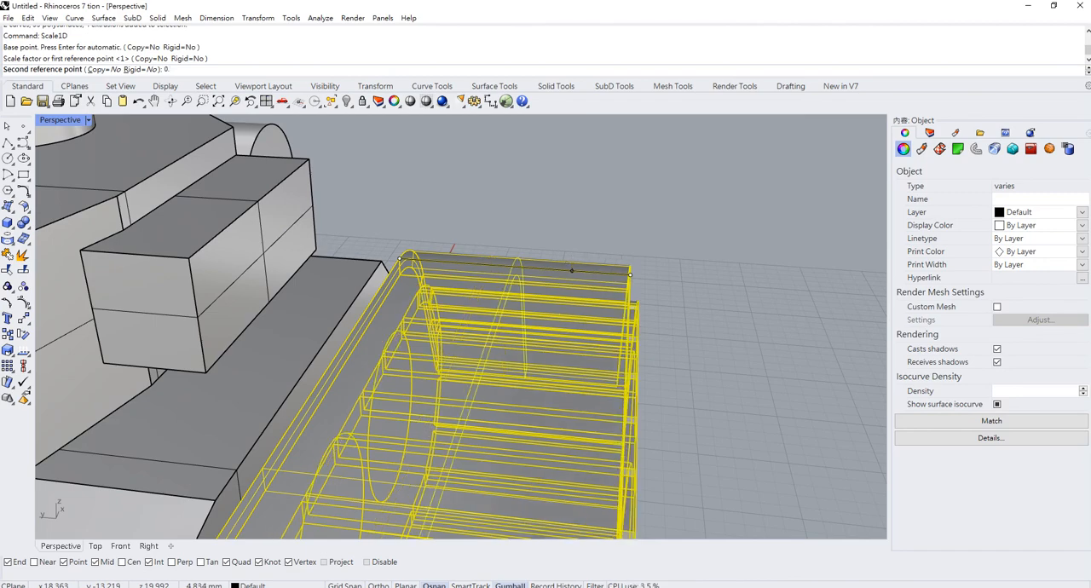
{"action": "type", "text": "5"}
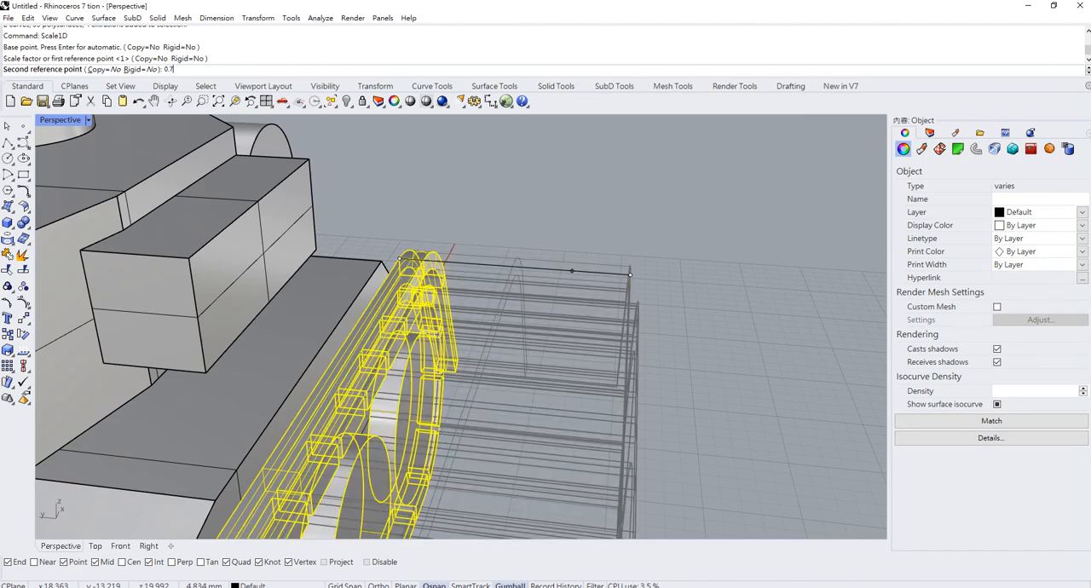
{"action": "key", "text": "BackSpace"}
{"action": "key", "text": "BackSpace"}
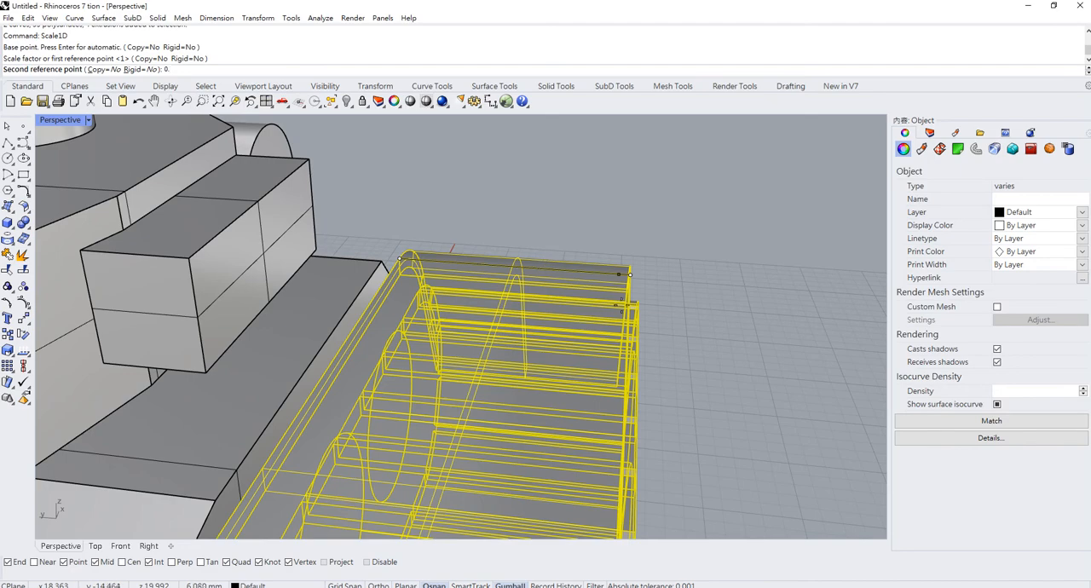
{"action": "key", "text": "BackSpace"}
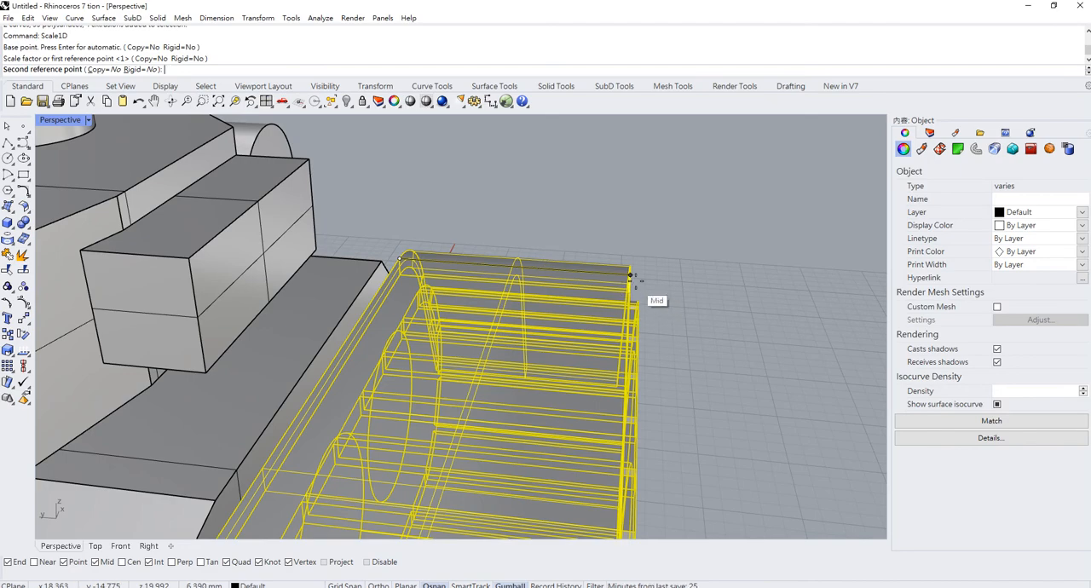
{"action": "left_click", "coordinate": [628, 277]}
{"action": "scroll", "coordinate": [572, 267], "scroll_direction": "down", "scroll_amount": 5}
{"action": "left_click", "coordinate": [594, 217]}
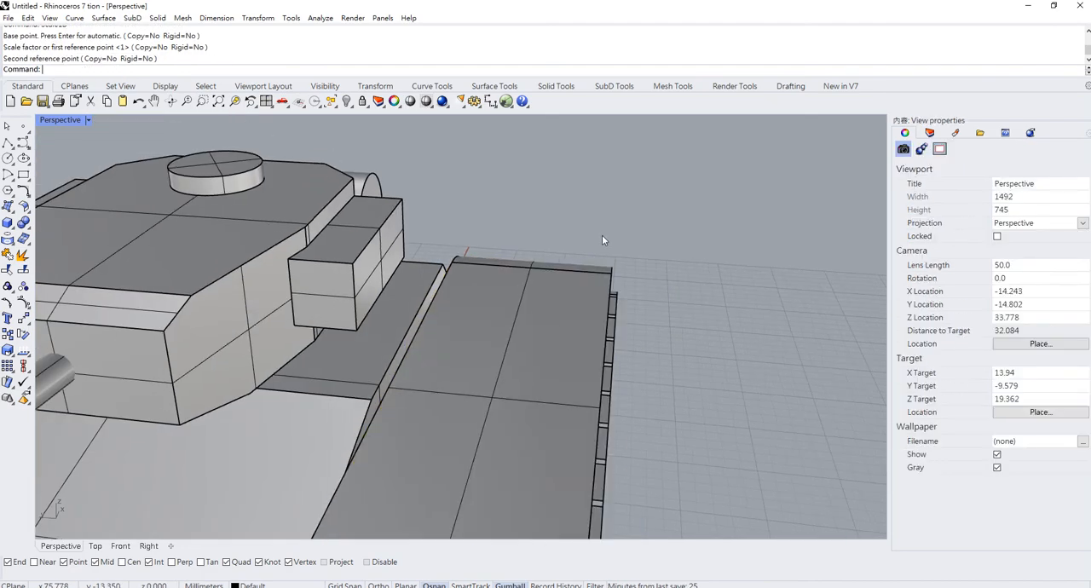
- Select the whole tank and lower it vertically to the ground plane
{"action": "scroll", "coordinate": [600, 237], "scroll_direction": "down", "scroll_amount": 11}
{"action": "right_click_drag", "start_coordinate": [588, 257], "coordinate": [546, 247]}
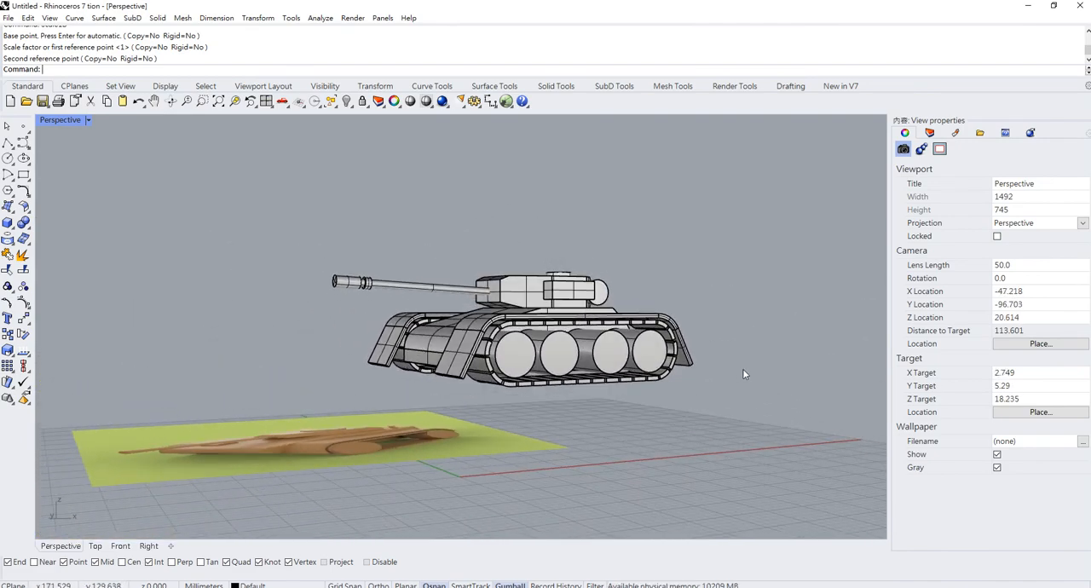
{"action": "left_click_drag", "start_coordinate": [741, 380], "coordinate": [295, 195]}
{"action": "left_click_drag", "start_coordinate": [491, 281], "coordinate": [492, 381]}
{"action": "left_click", "coordinate": [557, 308]}
{"action": "right_click_drag", "start_coordinate": [563, 314], "coordinate": [569, 228], "text": "shift"}
{"action": "scroll", "coordinate": [438, 294], "scroll_direction": "up", "scroll_amount": 2}
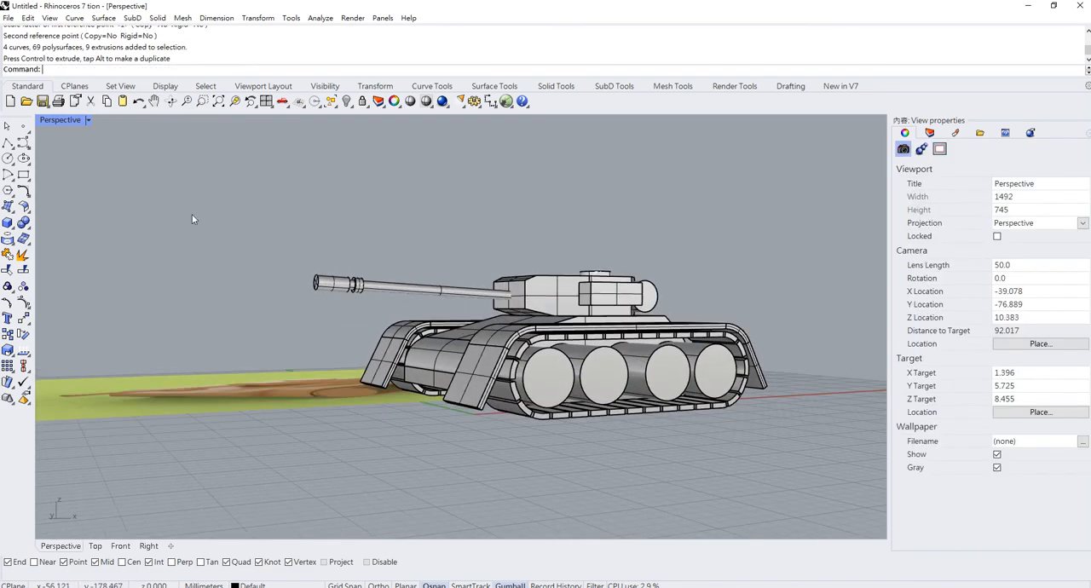
- Set the Perspective viewport's display mode to Rendered and show the tank from its front corner
{"action": "right_click_drag", "start_coordinate": [442, 223], "coordinate": [397, 245]}
{"action": "left_click", "coordinate": [243, 390]}
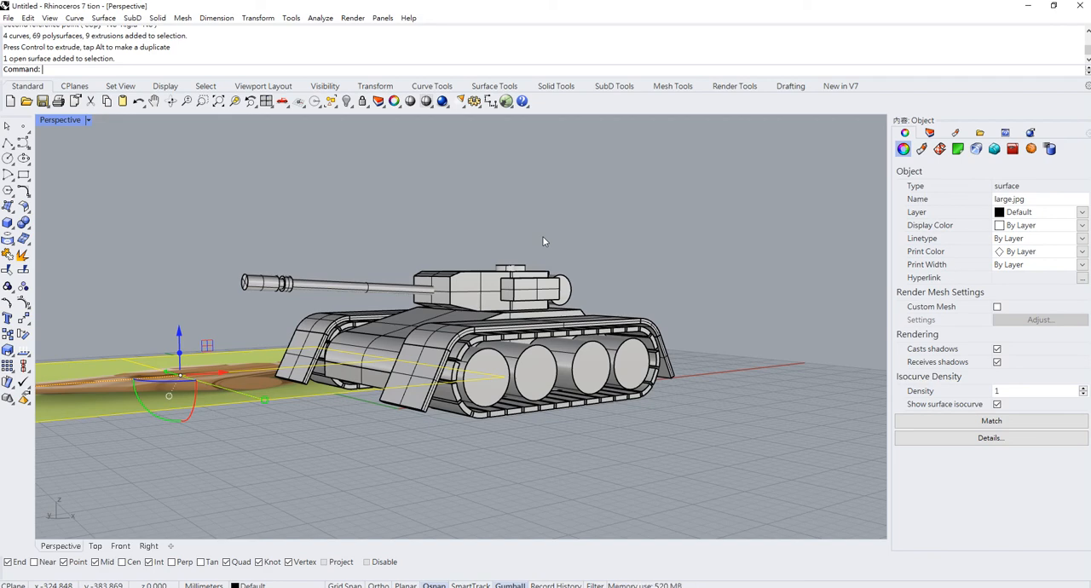
{"action": "left_click", "coordinate": [87, 119]}
{"action": "left_click", "coordinate": [104, 184]}
{"action": "left_click", "coordinate": [270, 210]}
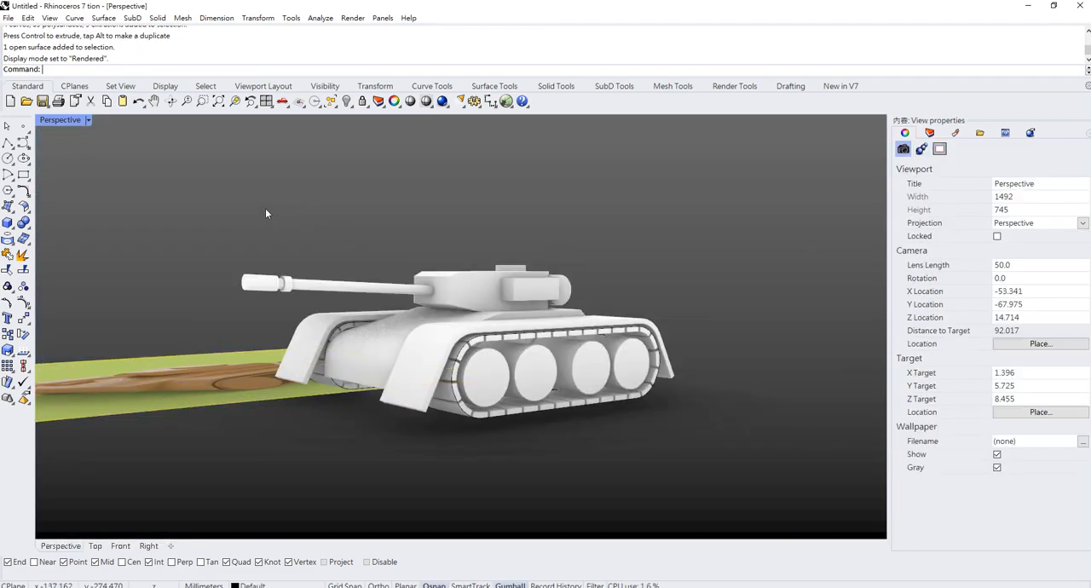
{"action": "mouse_move", "coordinate": [370, 229]}
{"action": "right_mouse_down"}
{"action": "mouse_move", "coordinate": [568, 230]}
{"action": "mouse_move", "coordinate": [299, 224]}
{"action": "mouse_move", "coordinate": [381, 223]}
{"action": "mouse_move", "coordinate": [363, 219]}
{"action": "mouse_move", "coordinate": [364, 229]}
{"action": "right_mouse_up"}
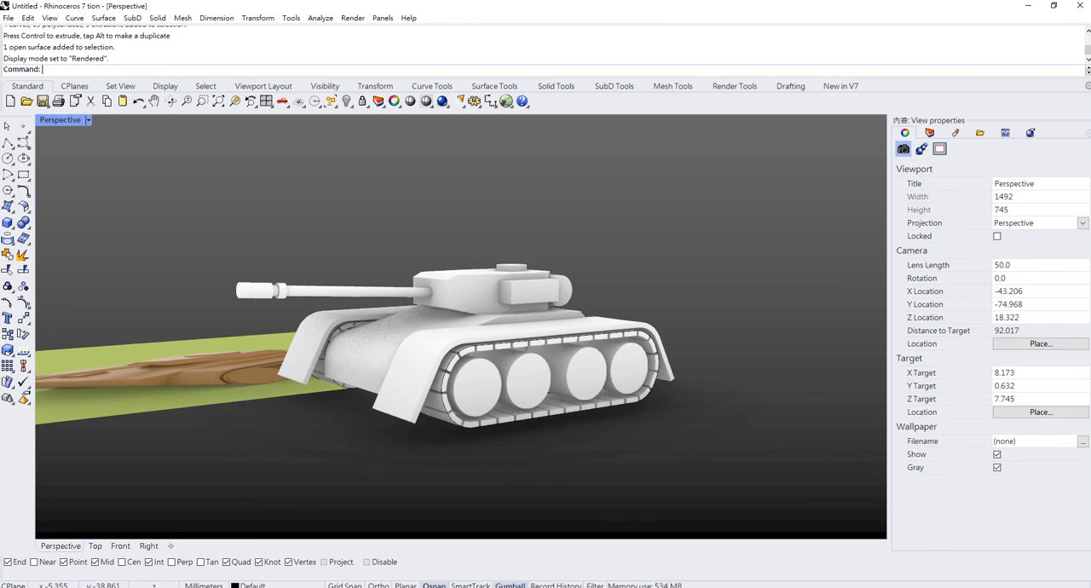
{"action": "left_click", "coordinate": [664, 587]}
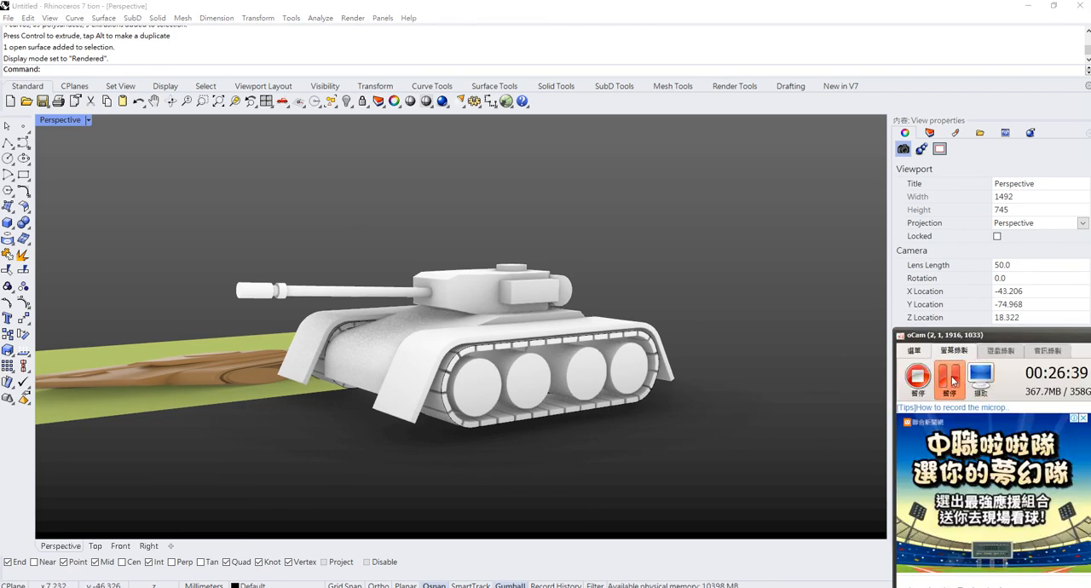